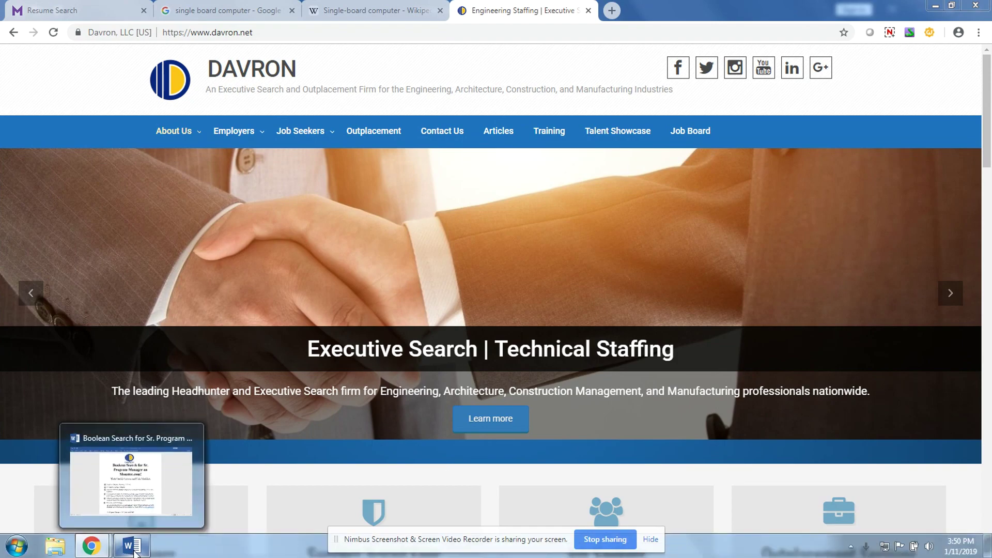
Step: Switch to the Boolean Search for Sr. Program Manager document in Word and read the position summary and The Opportunity section
left_click(134, 551)
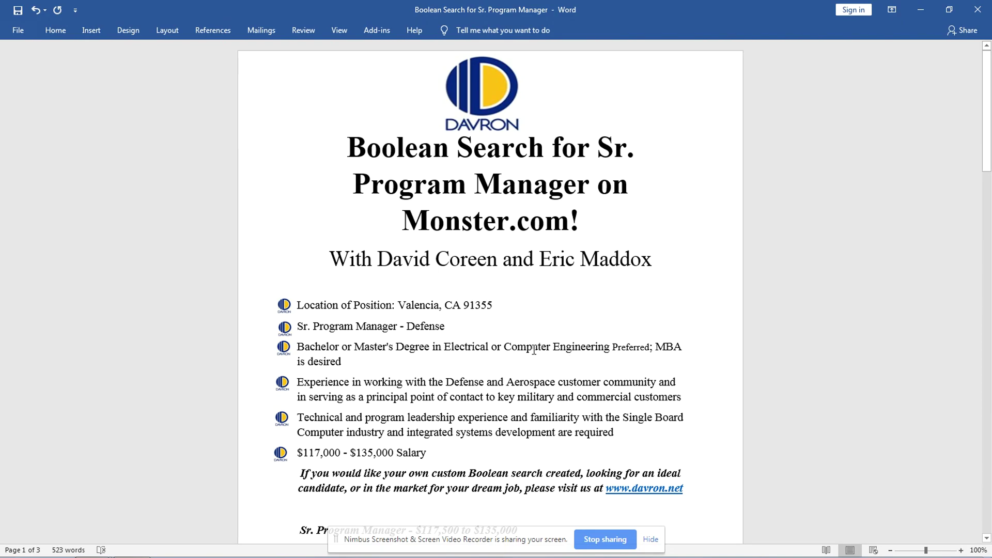
scroll(534, 350, "down", 2)
scroll(541, 347, "down", 4)
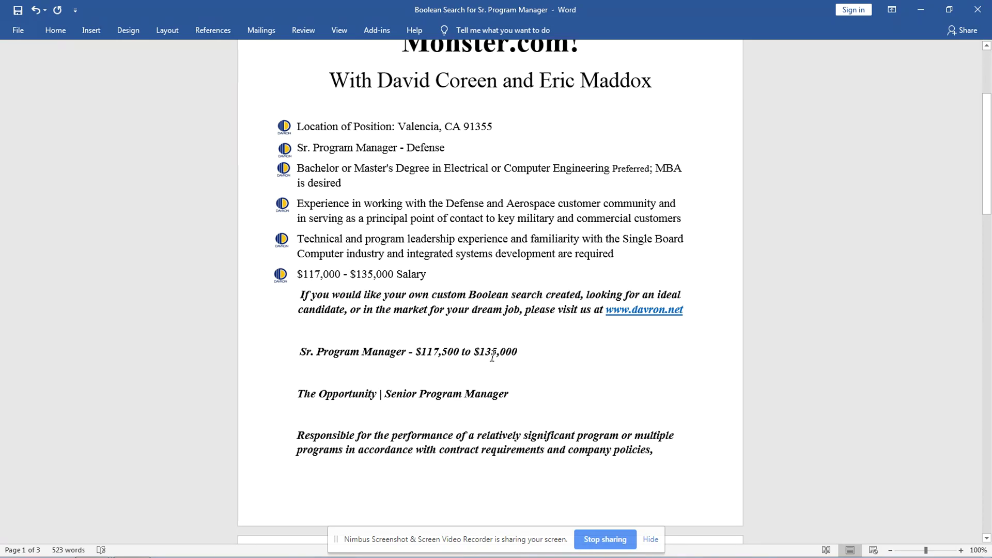
scroll(494, 354, "down", 3)
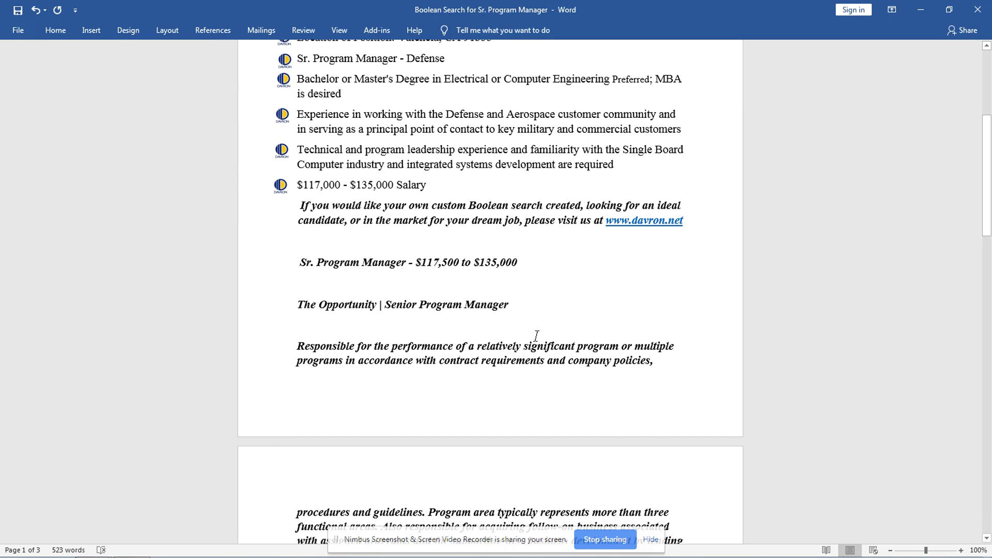
scroll(544, 343, "down", 2)
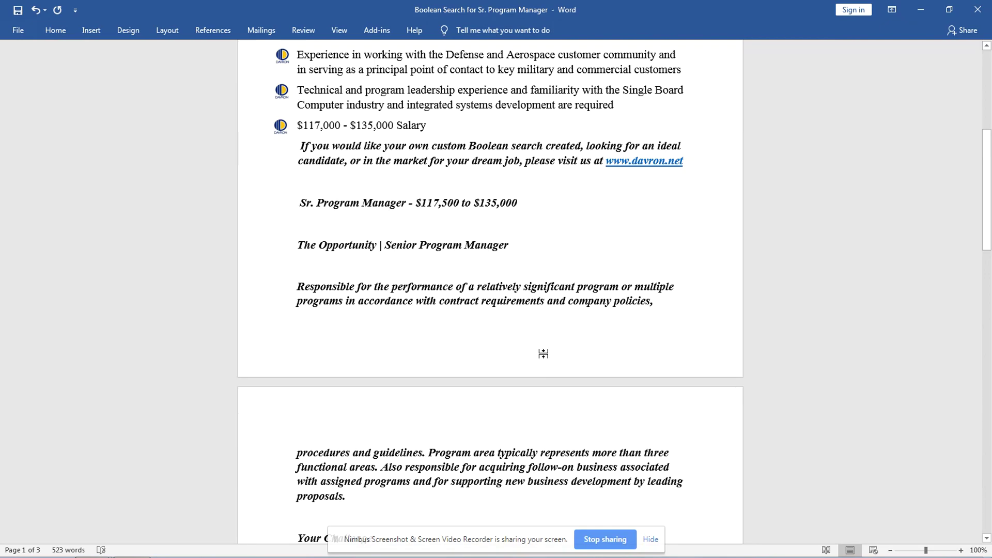
scroll(546, 356, "down", 1)
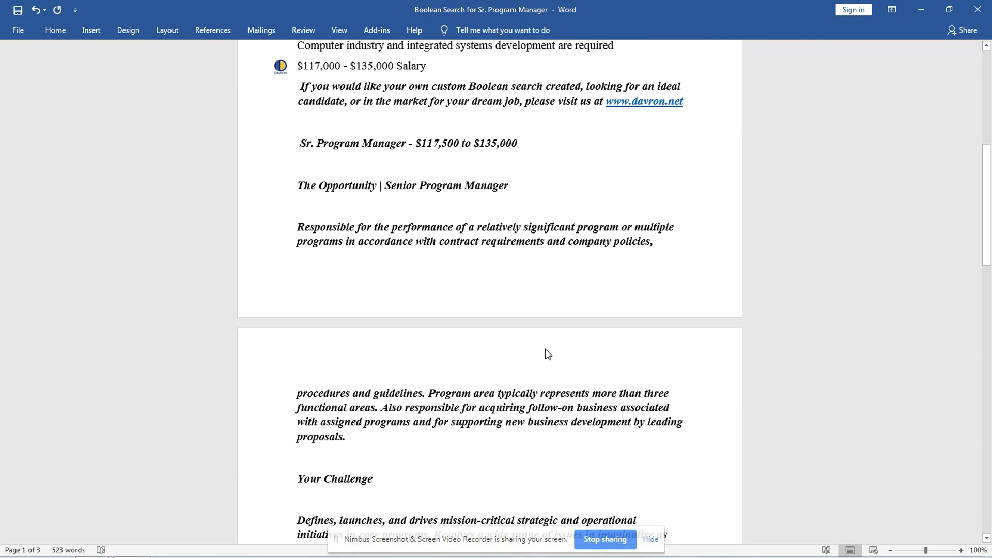
scroll(548, 353, "down", 1)
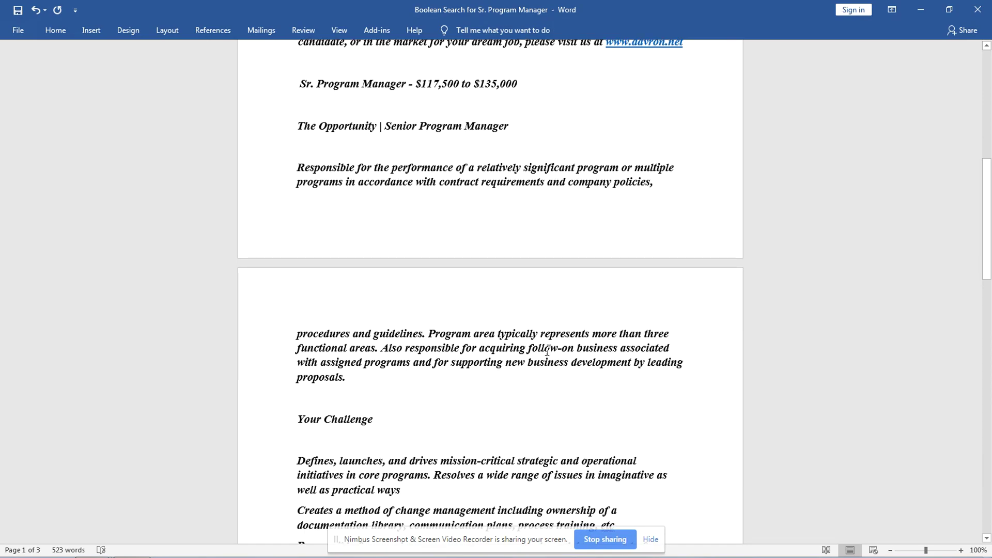
Step: Read the Your Challenge and Your Expertise sections through the export-control notice to the possible Boolean key terms for Monster.com
scroll(547, 352, "down", 2)
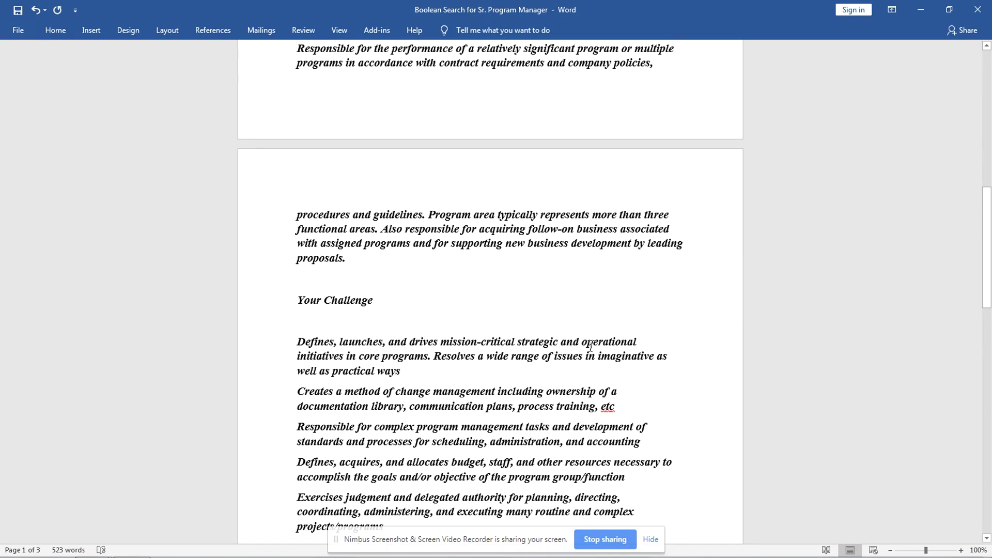
scroll(594, 349, "down", 2)
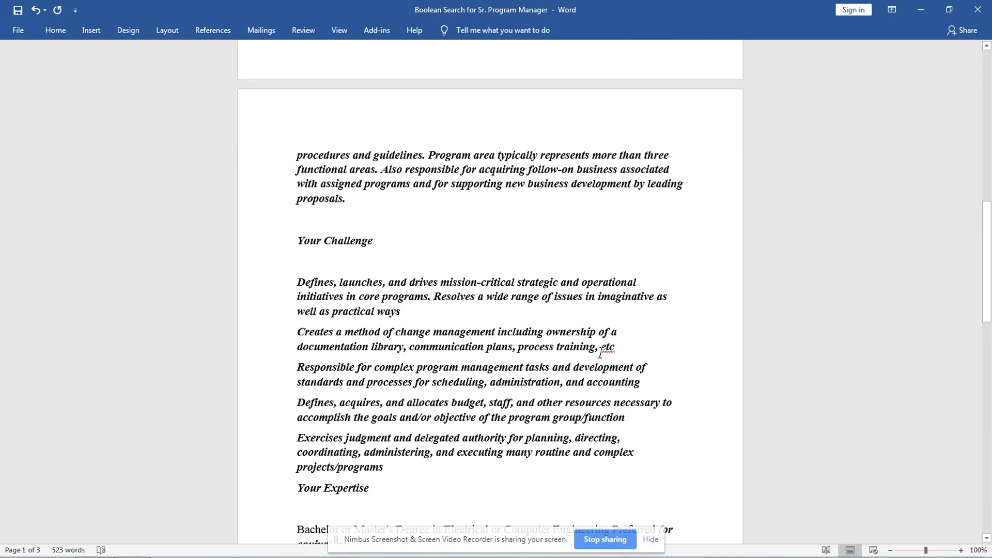
scroll(599, 354, "down", 2)
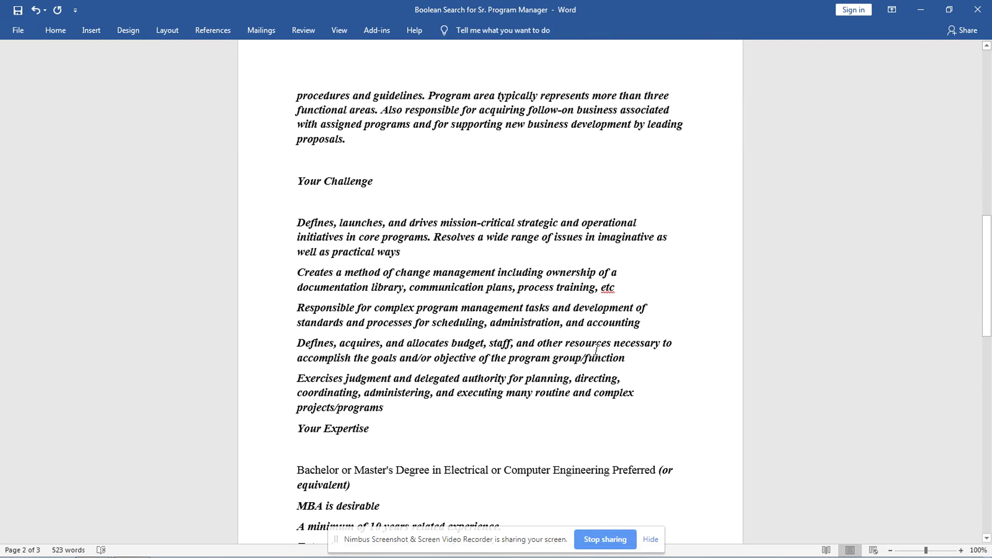
scroll(599, 351, "down", 2)
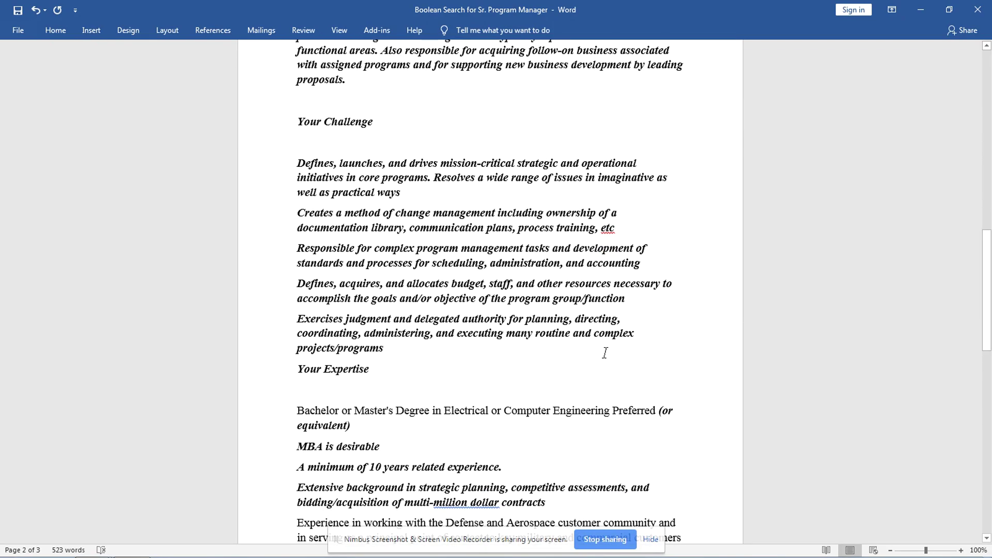
scroll(600, 350, "down", 2)
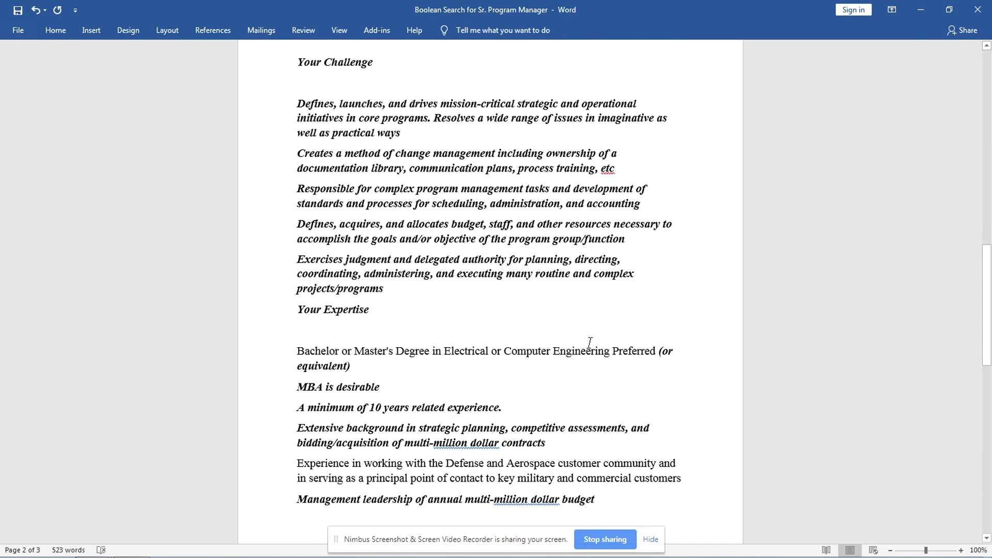
scroll(588, 343, "down", 2)
scroll(588, 345, "down", 1)
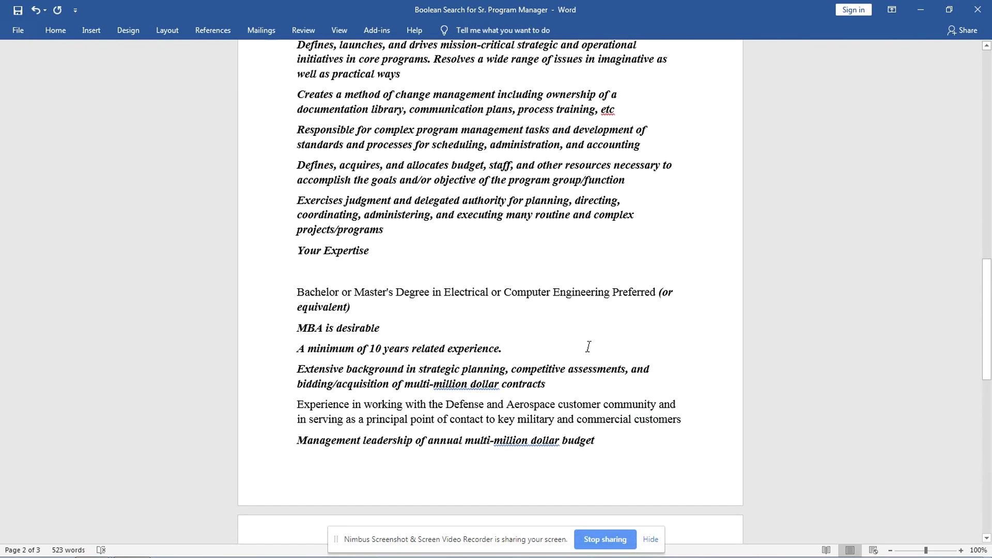
scroll(590, 352, "down", 2)
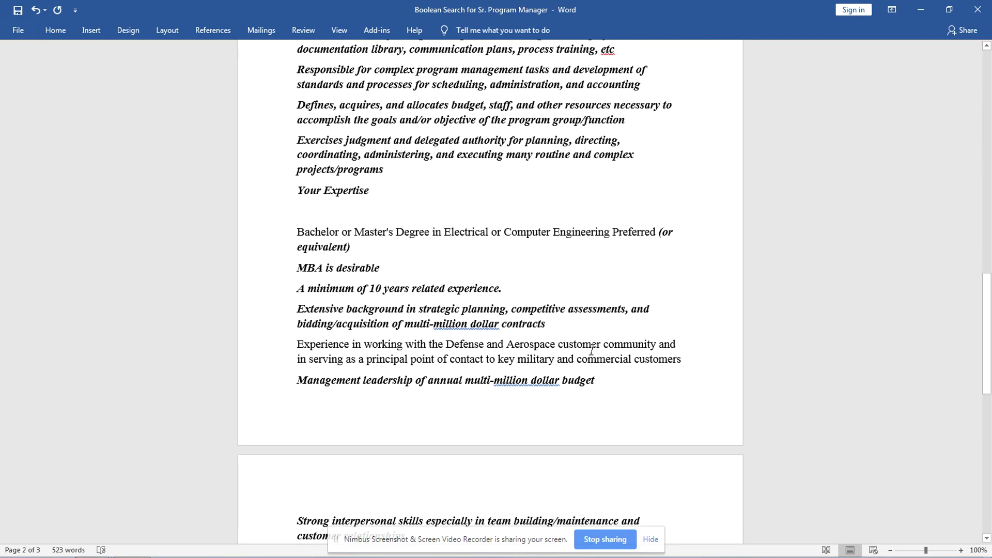
scroll(590, 354, "down", 2)
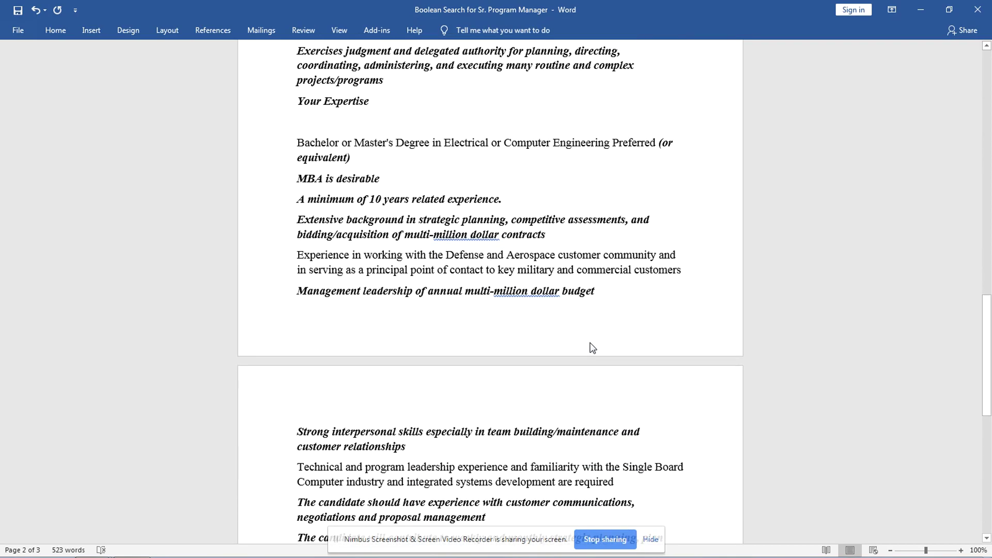
scroll(591, 343, "down", 2)
scroll(591, 343, "down", 3)
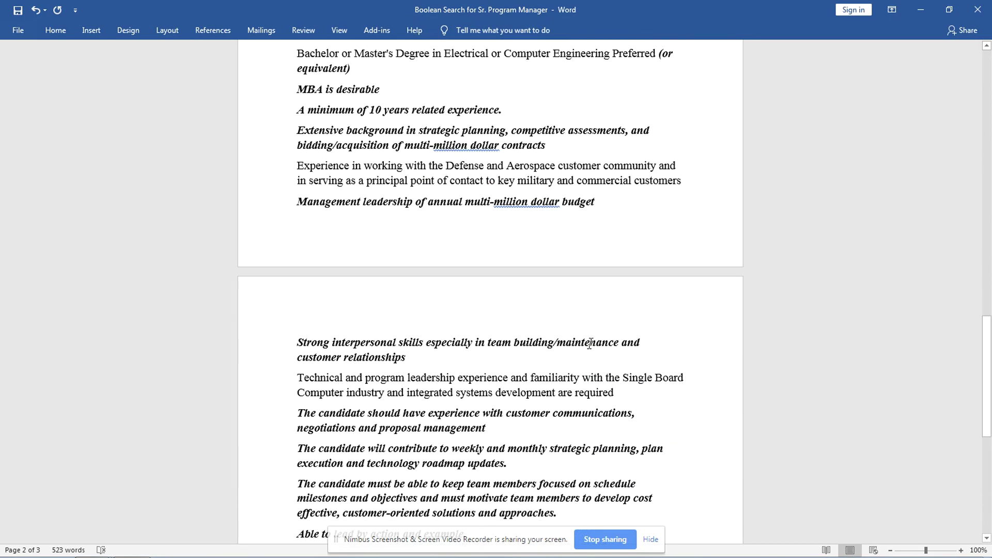
scroll(576, 343, "down", 4)
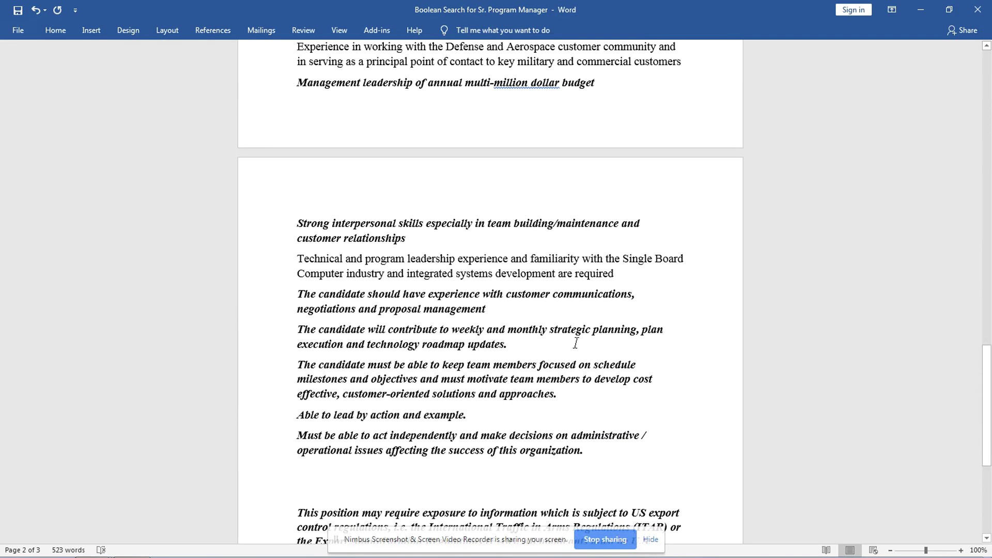
scroll(574, 343, "down", 4)
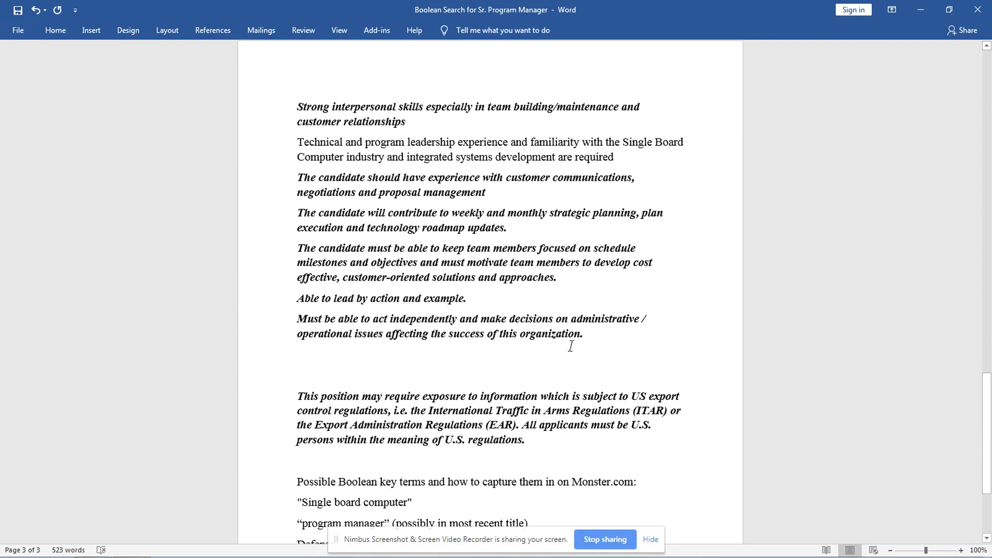
scroll(573, 347, "down", 1)
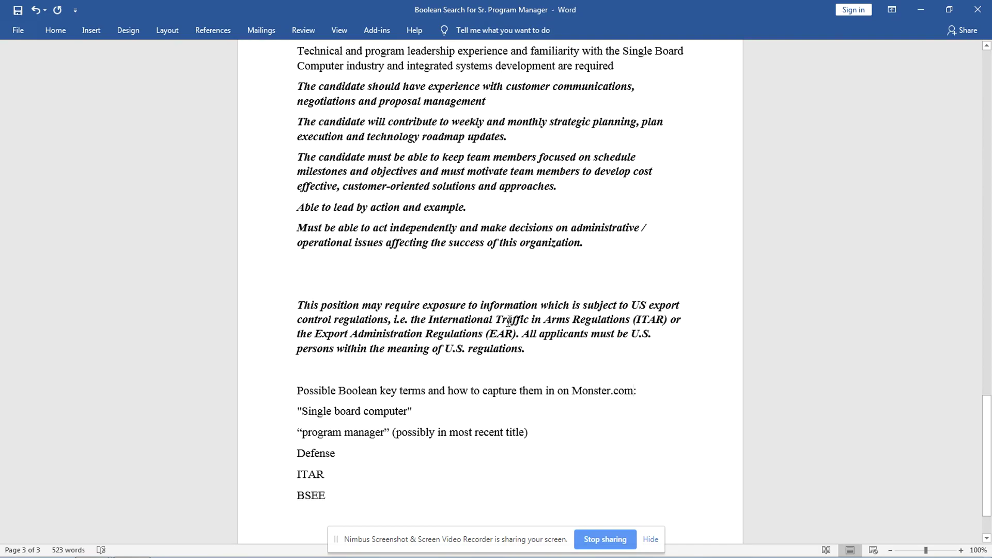
Step: Return to the document's first page and review the bulleted summary of location, title, degree, experience and salary
scroll(509, 320, "up", 3)
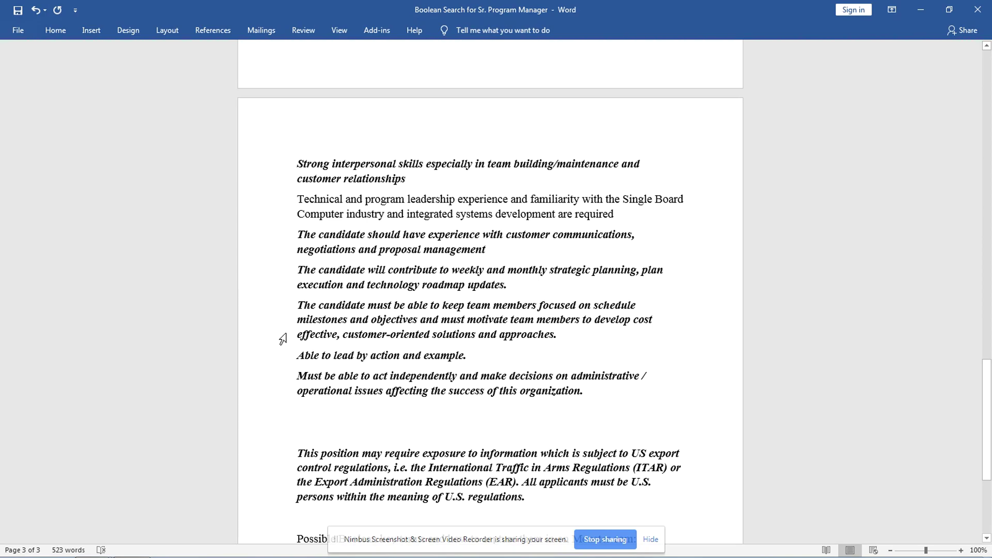
scroll(360, 346, "up", 3)
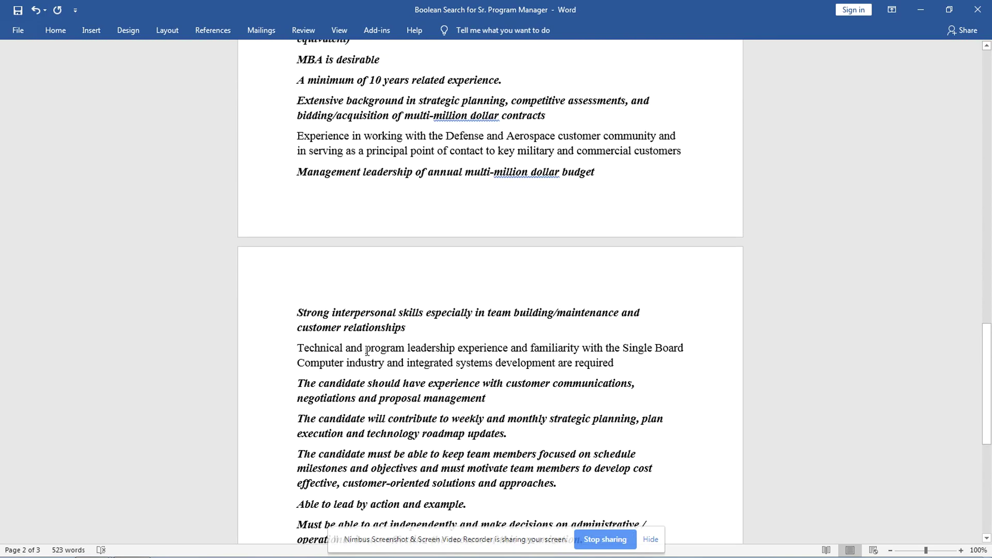
scroll(362, 344, "up", 9)
scroll(366, 334, "up", 9)
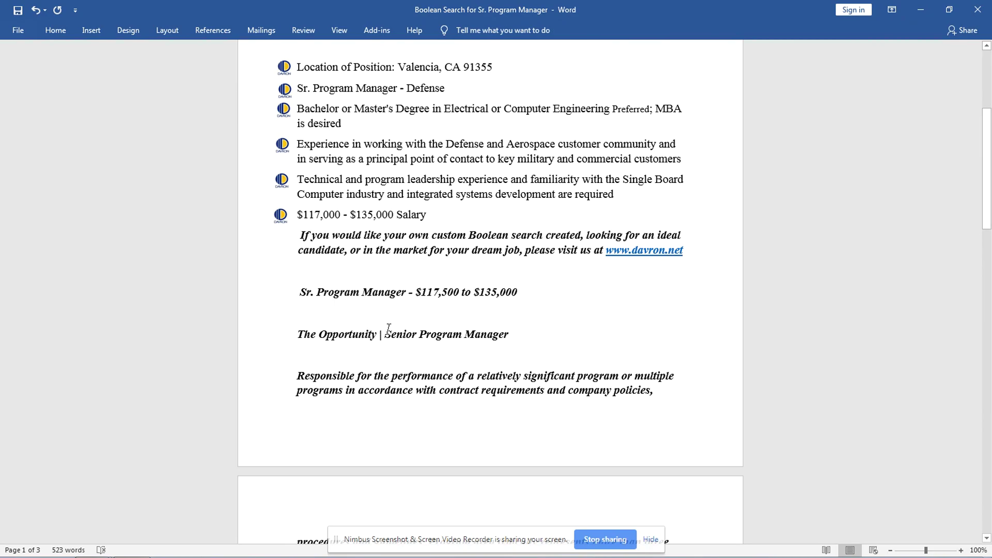
scroll(382, 333, "up", 3)
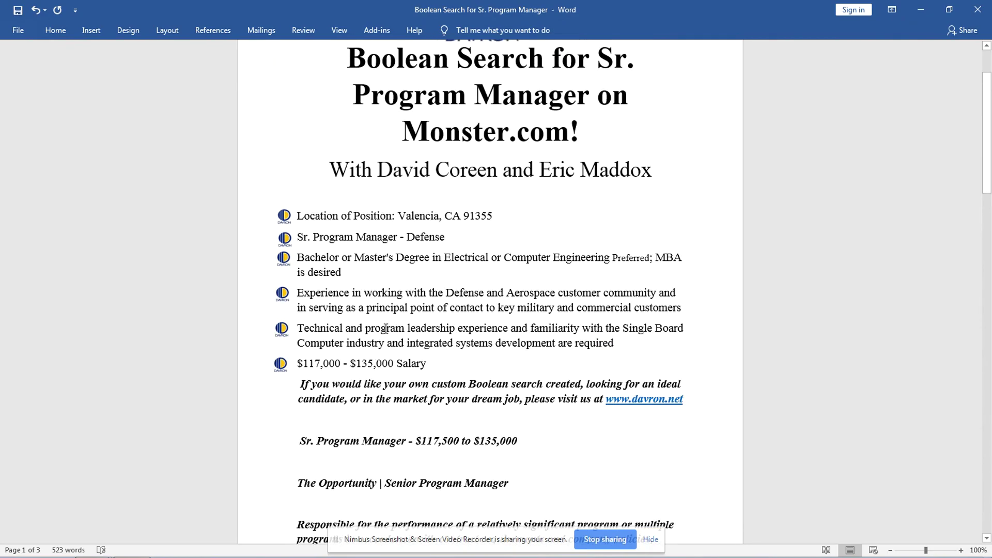
scroll(375, 354, "up", 3)
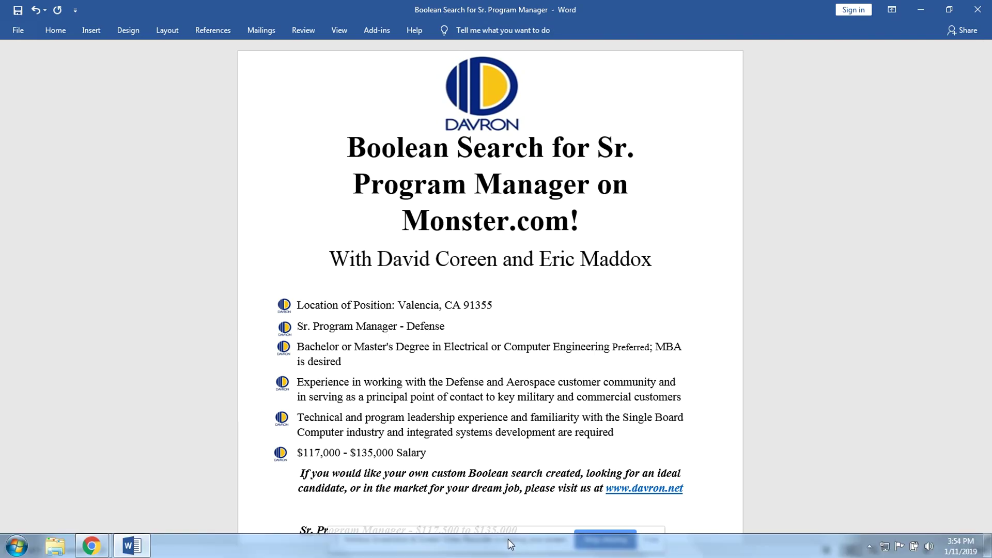
left_click_drag(495, 538, 494, 552)
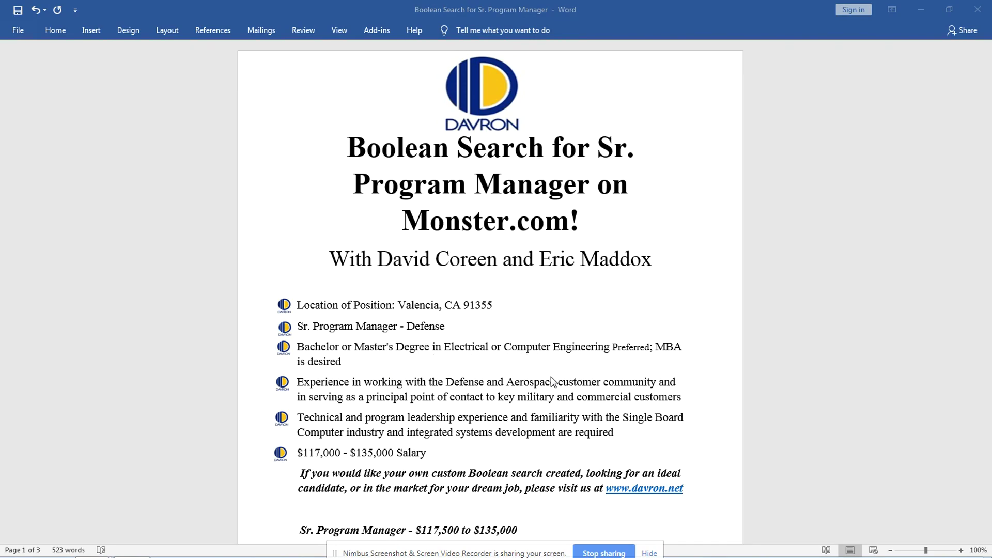
scroll(467, 389, "down", 1)
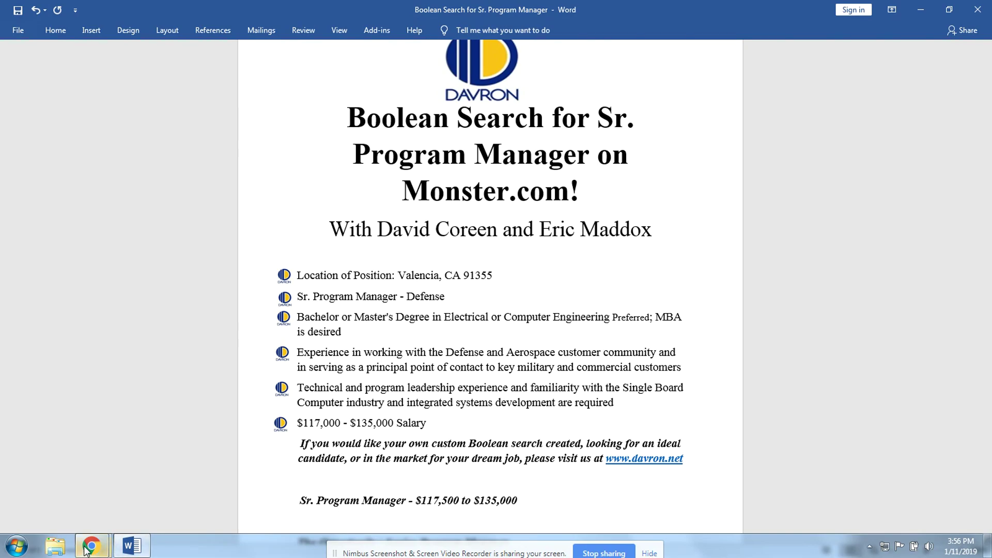
Step: Switch to Chrome and review the Google results for single board computer and the Wikipedia article Single-board computer
left_click(90, 546)
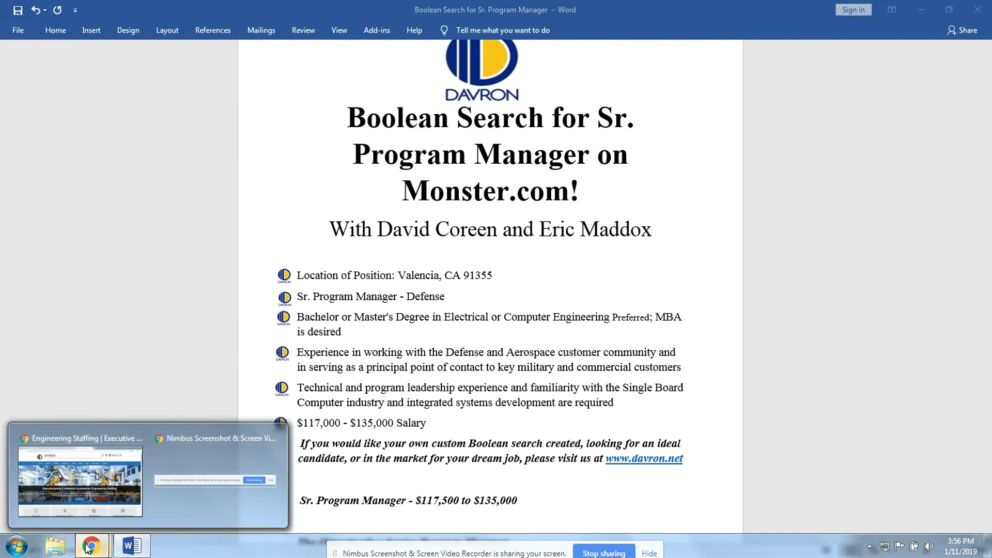
left_click(82, 493)
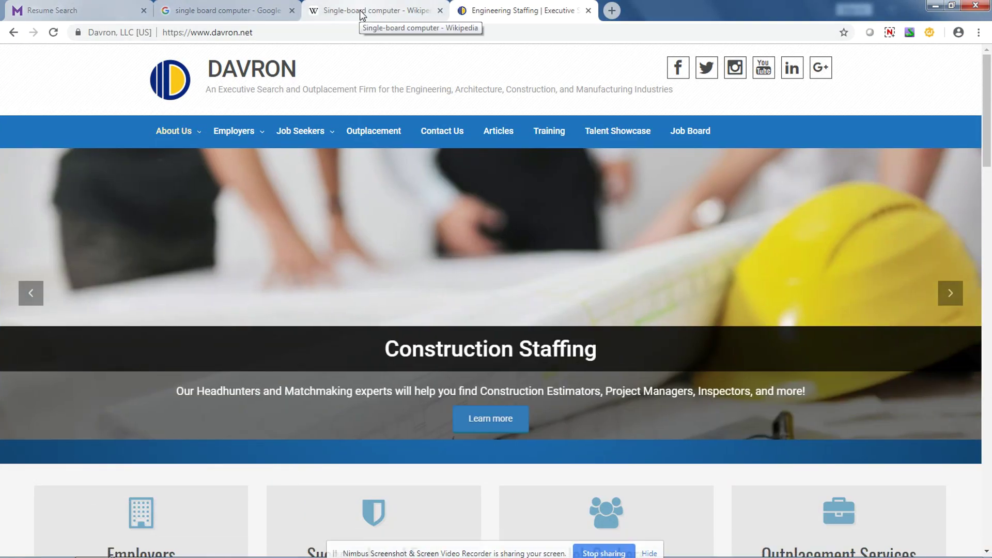
left_click(251, 14)
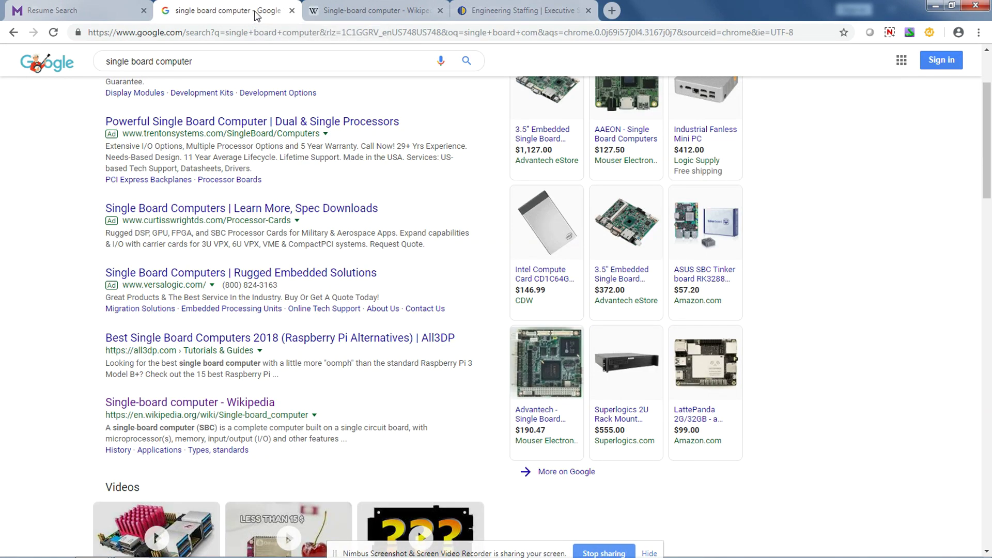
scroll(382, 188, "up", 3)
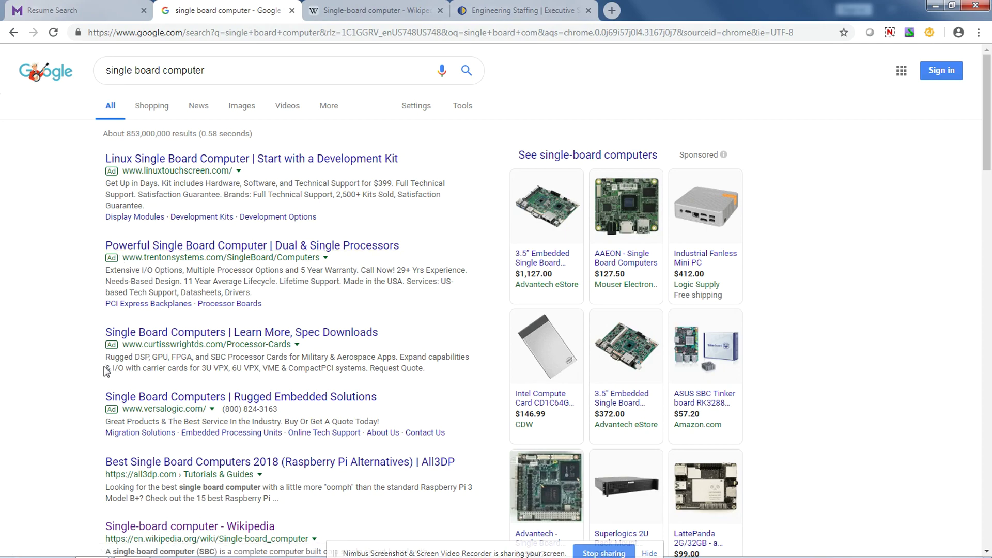
scroll(115, 470, "down", 3)
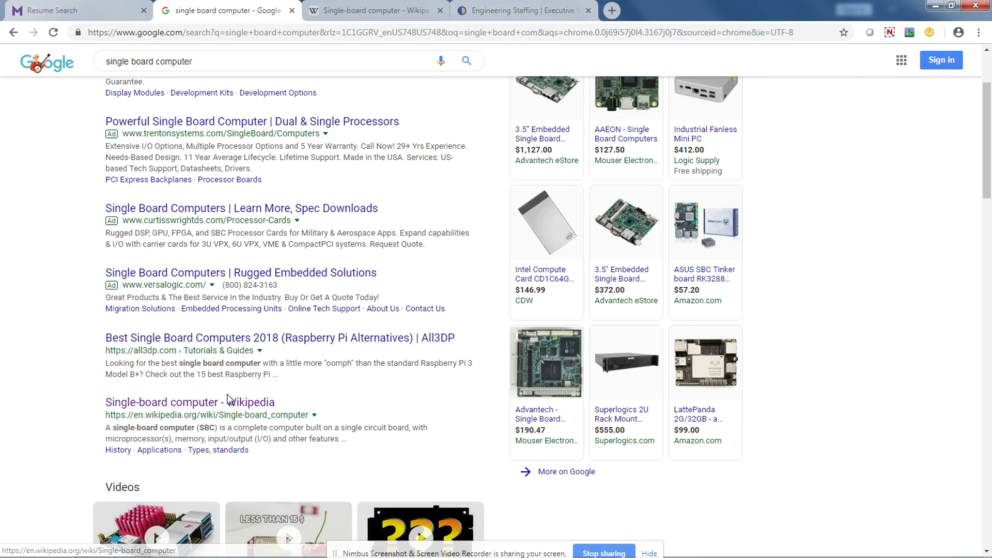
left_click(348, 8)
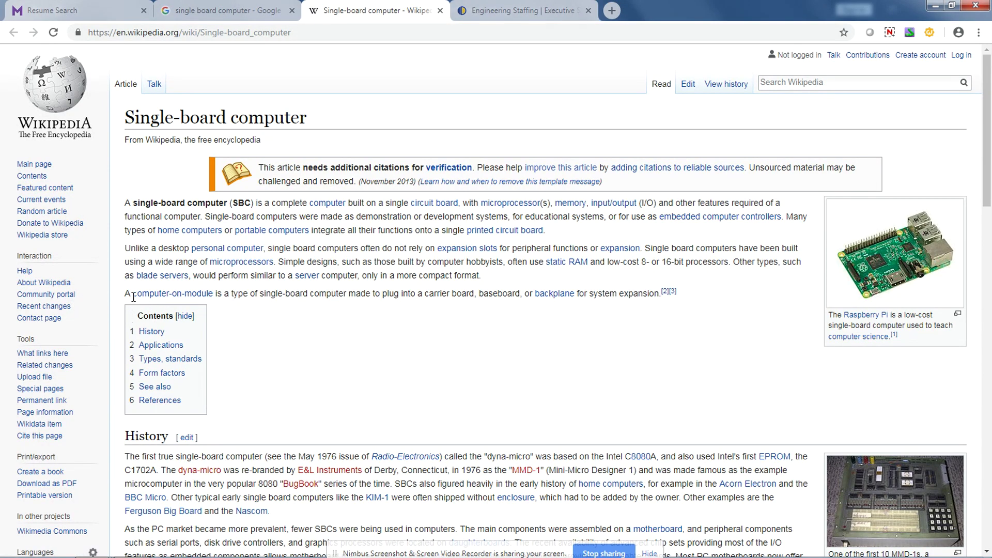
mouse_move(148, 294)
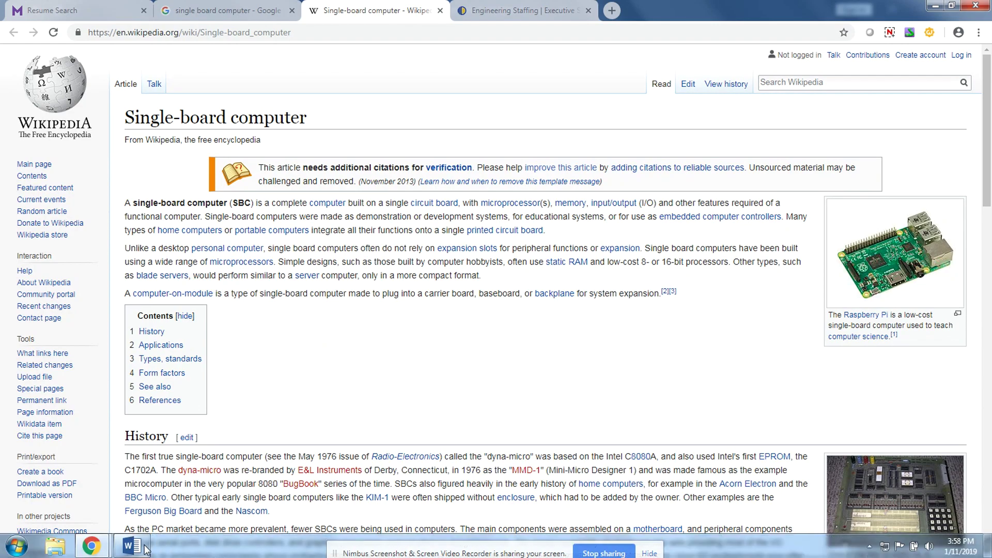
Step: Switch back to the Word document and review the list of possible Boolean key terms at its end
left_click(132, 551)
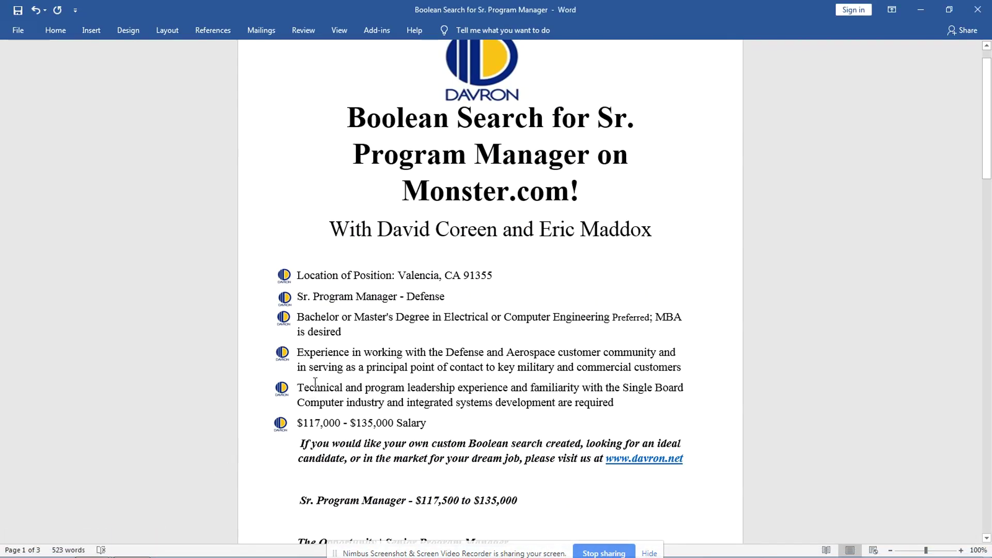
scroll(337, 382, "down", 3)
scroll(337, 381, "down", 11)
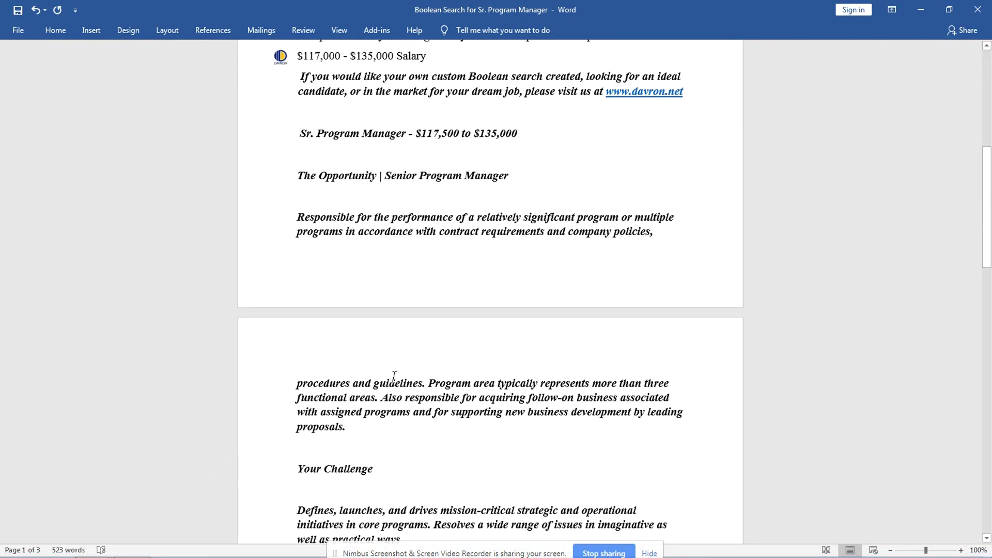
scroll(397, 378, "down", 9)
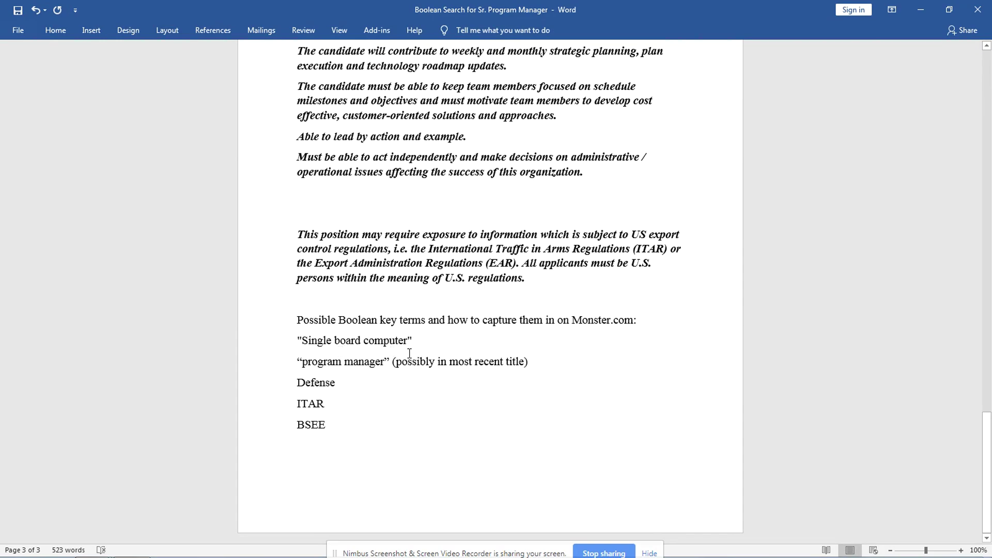
Step: Copy the key term "Single board computer" including its quotation marks from the document into the Keyword field of Monster's resume search in Chrome
left_click_drag(422, 336, 300, 342)
key("ctrl+c")
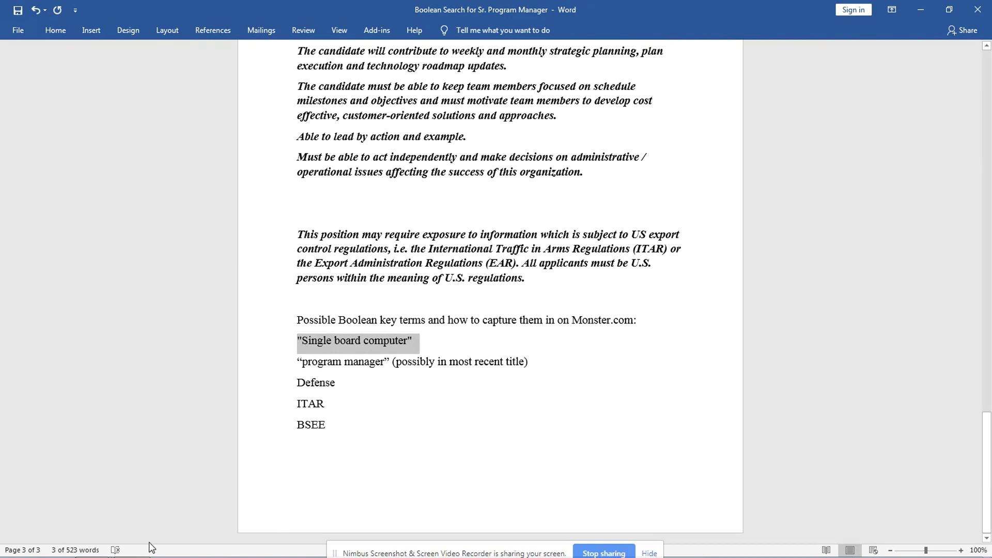
mouse_move(93, 548)
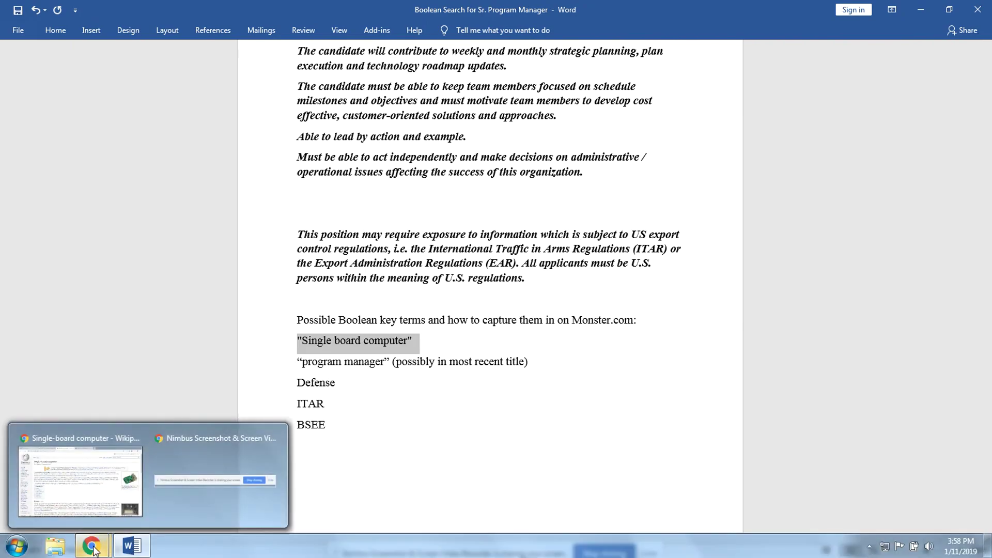
left_click(61, 479)
left_click(79, 11)
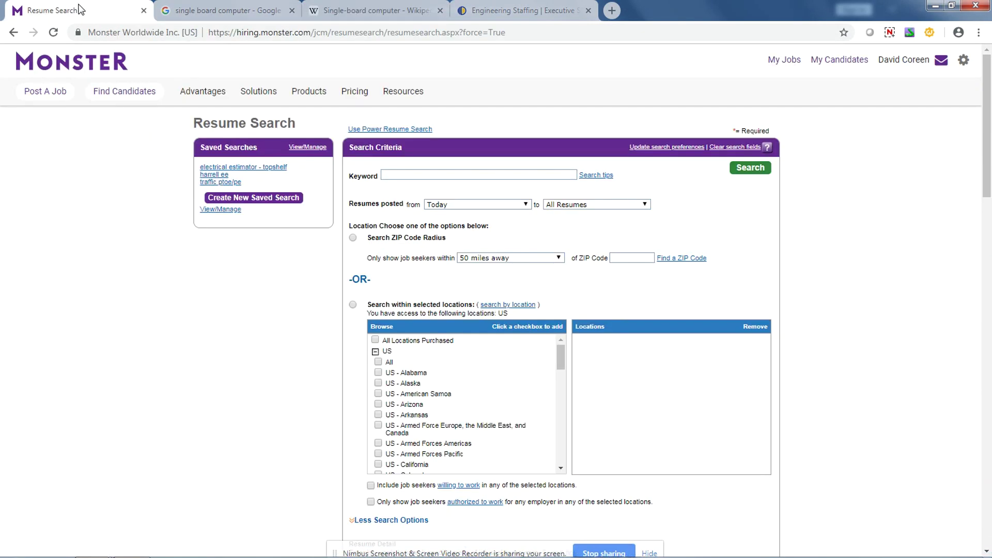
left_click(411, 176)
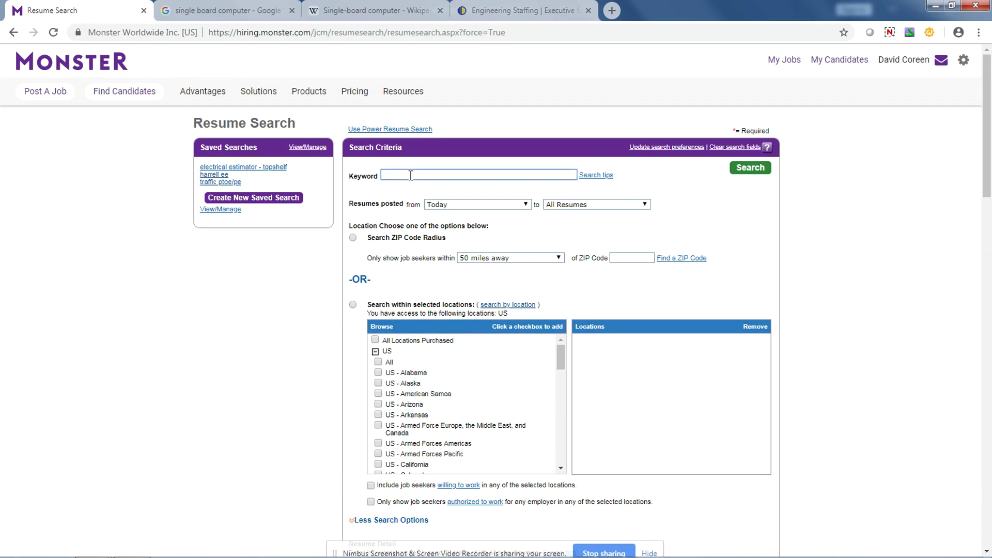
key("ctrl+v")
Step: Switch to the Word document and select the ZIP code in the position's location on the first page
mouse_move(333, 542)
left_click(135, 540)
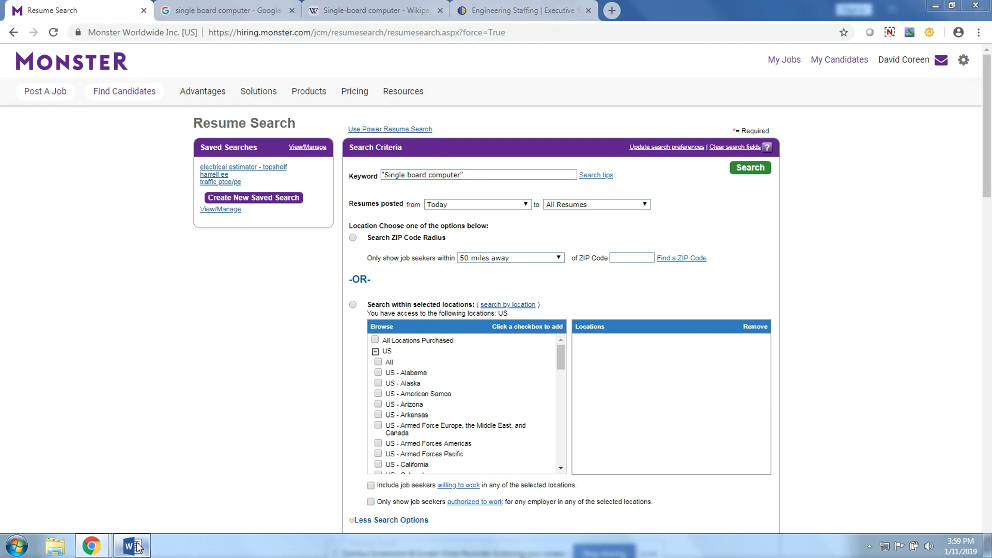
left_click(420, 348)
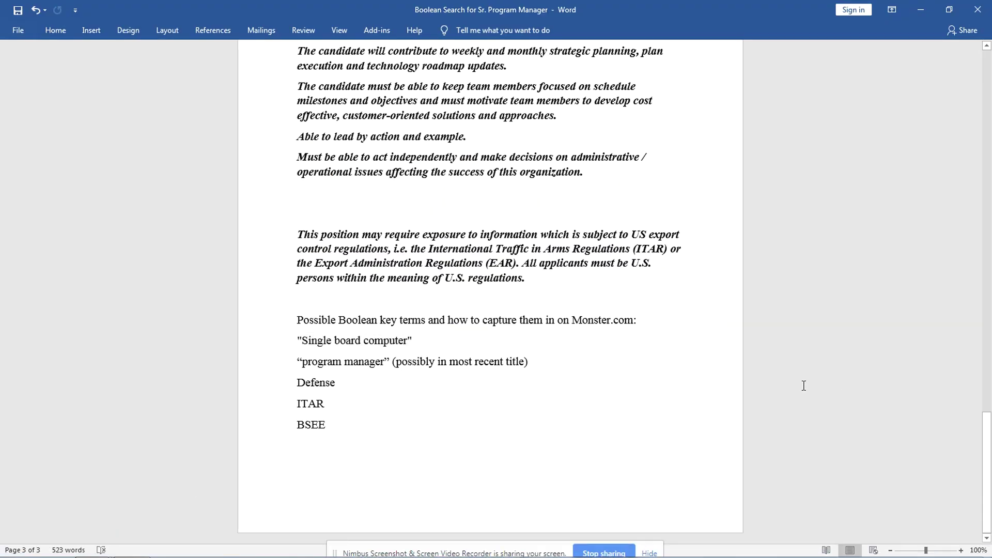
scroll(932, 365, "up", 2)
scroll(933, 365, "up", 3)
left_click_drag(987, 424, 987, 120)
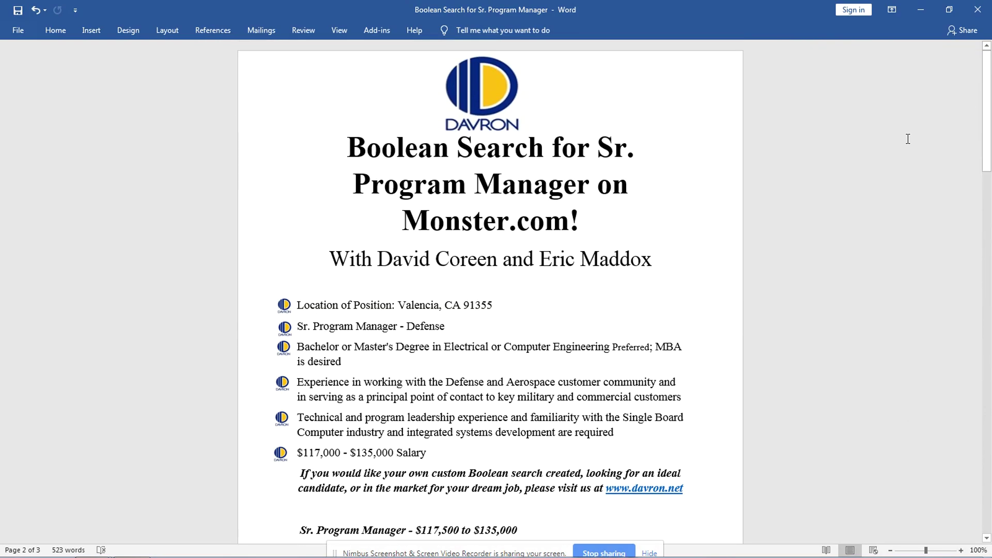
double_click(473, 305)
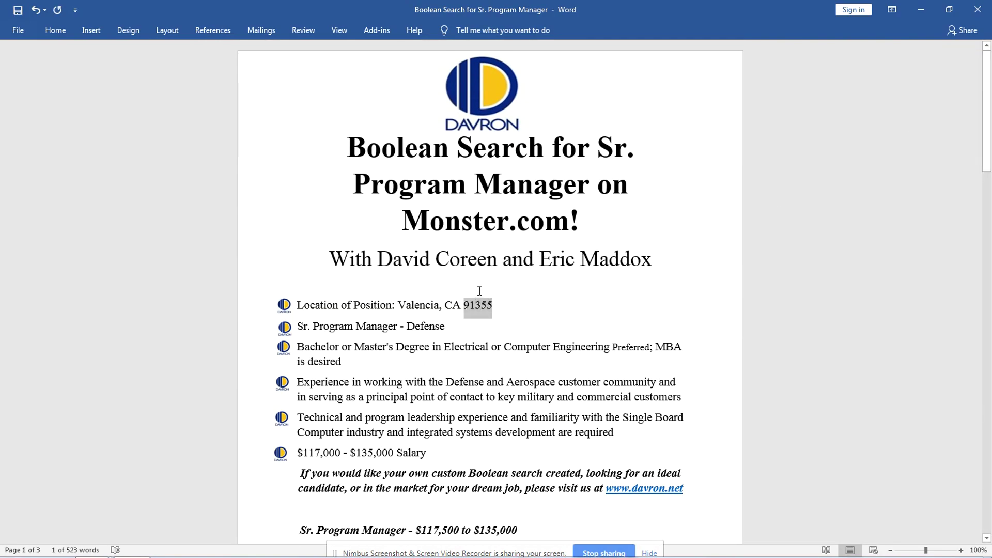
Step: Switch to Chrome, set the radius search to ZIP code 91355 and run the resume search
mouse_move(129, 553)
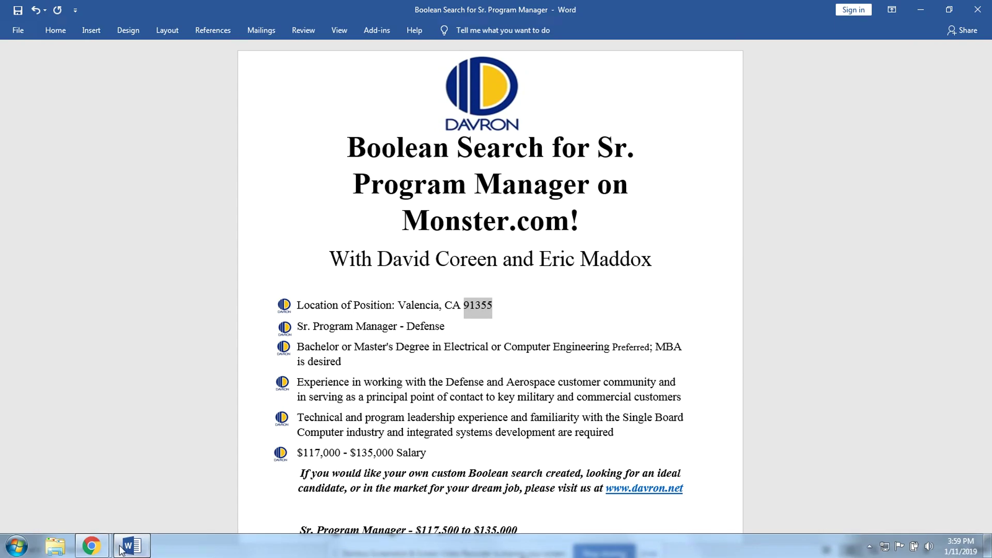
mouse_move(96, 552)
left_click(67, 481)
left_click(629, 258)
type("91355")
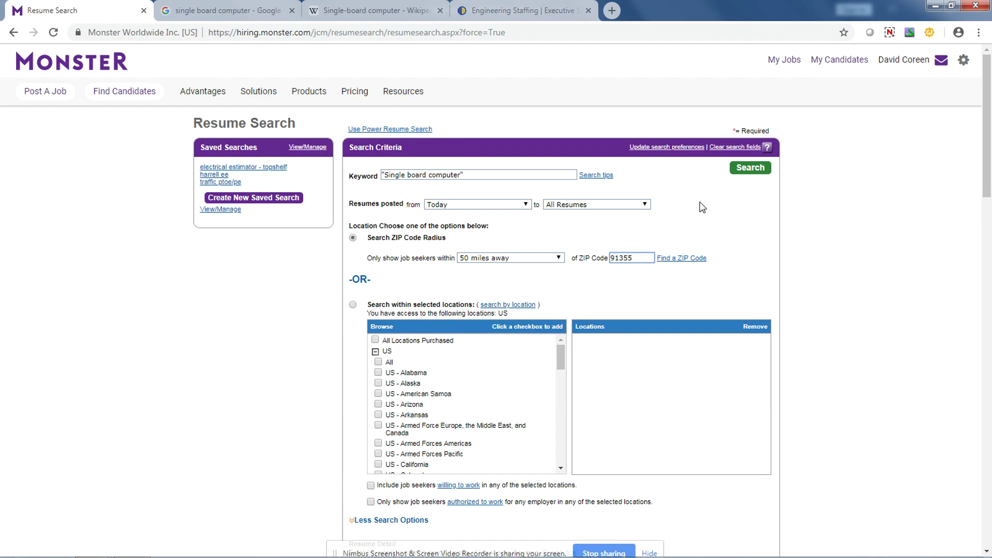
left_click(758, 176)
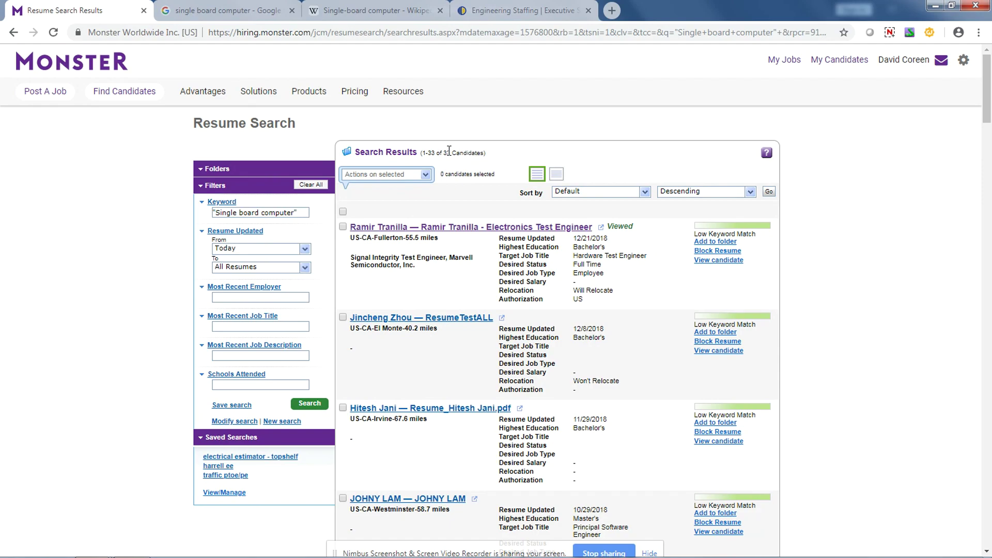
Step: Review the candidate count, the sort options and the first candidates in the resume search results
left_click_drag(421, 153, 461, 155)
left_click(645, 194)
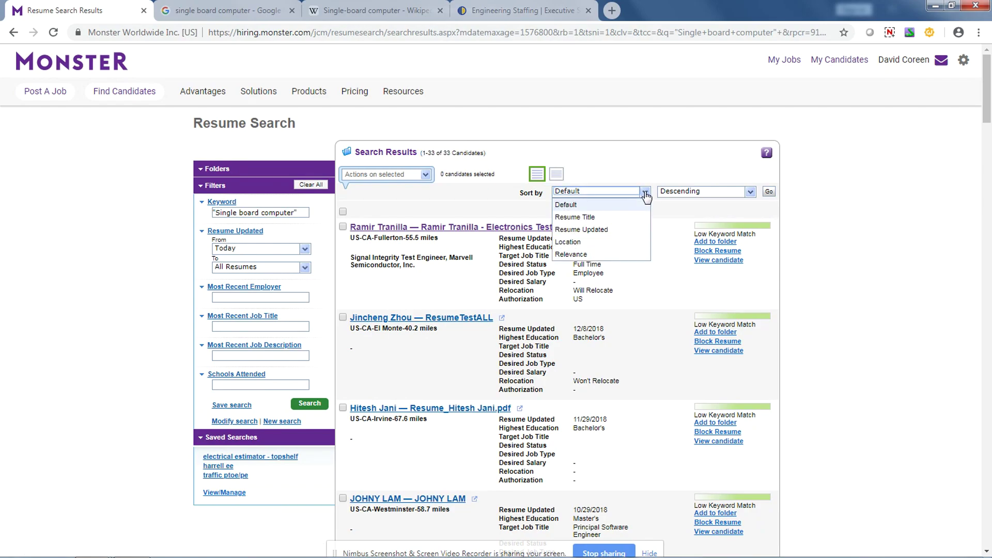
left_click(828, 195)
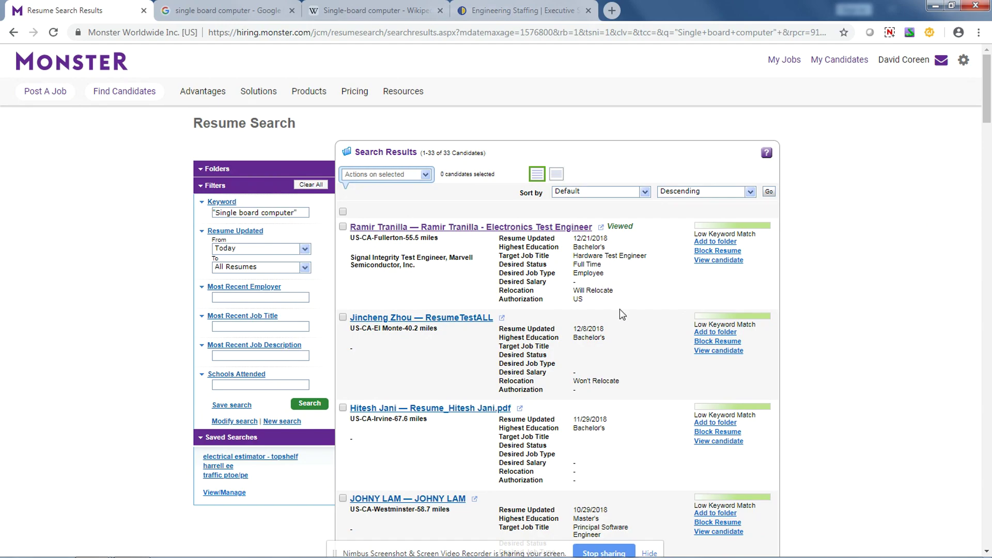
scroll(635, 349, "down", 2)
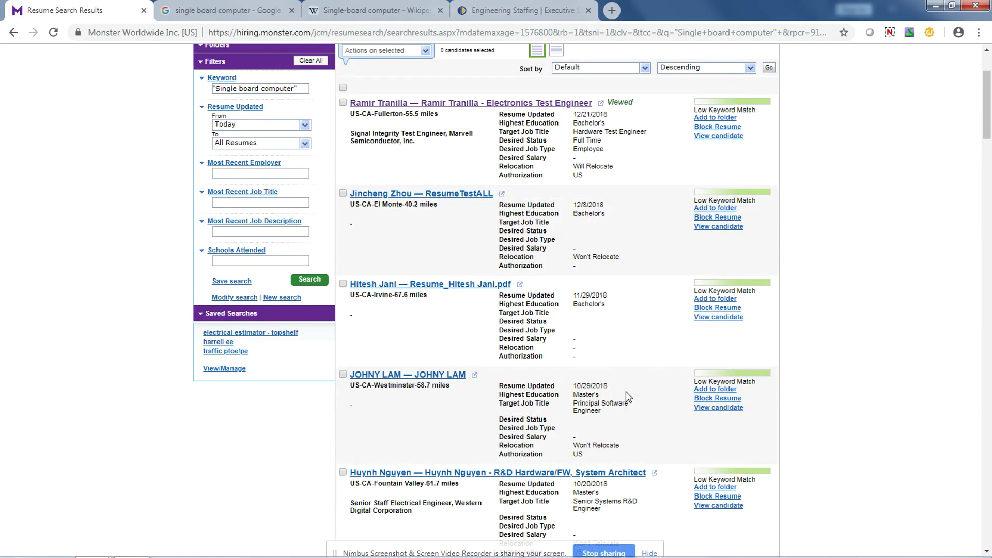
scroll(618, 376, "up", 2)
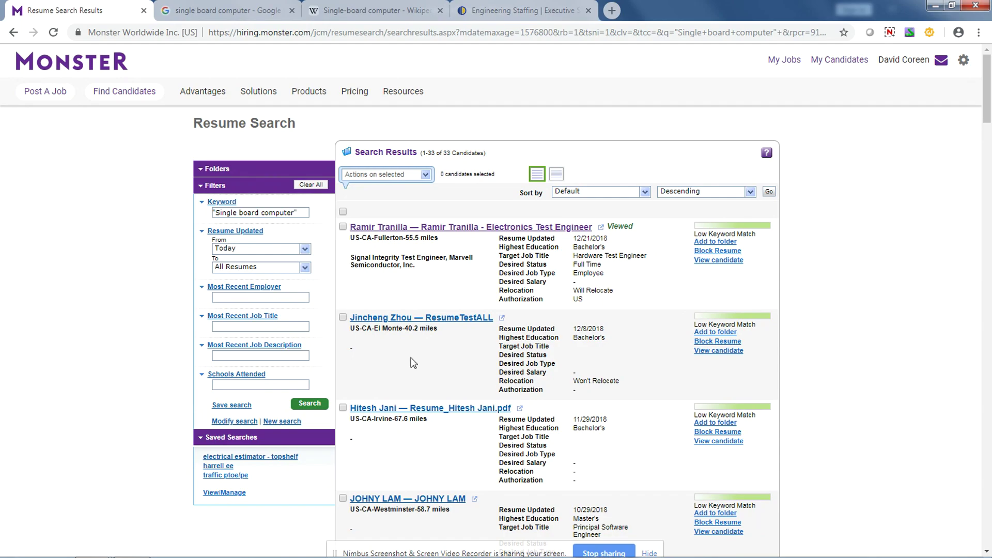
Step: Switch to the Word document and add the line 33 within 50 mile radius below "Single board computer" in the key terms list
mouse_move(194, 556)
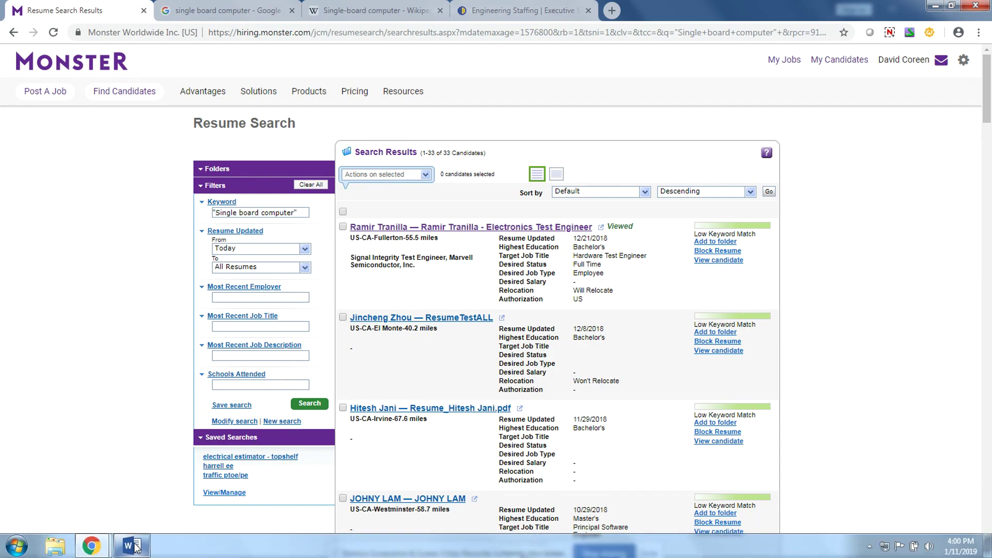
left_click(133, 548)
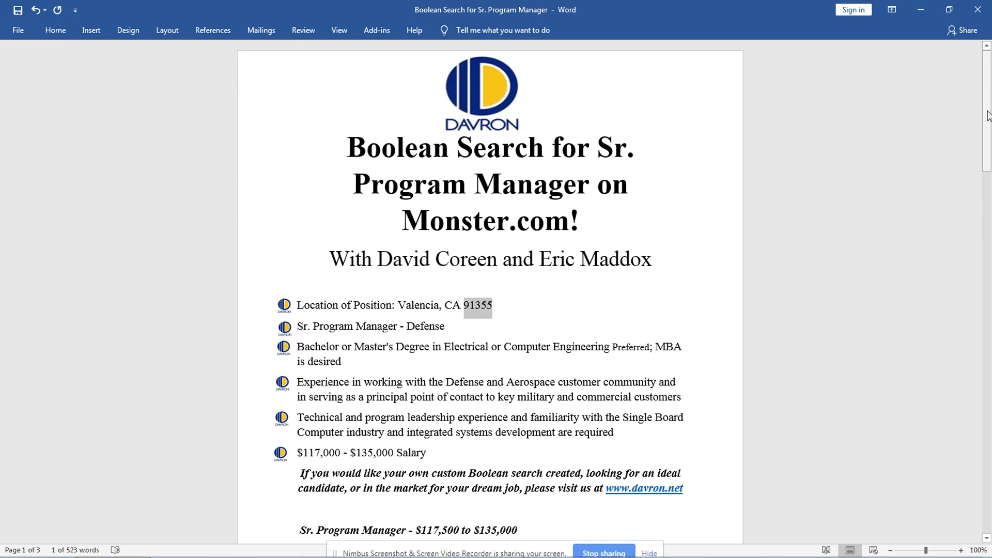
left_click_drag(987, 115, 958, 475)
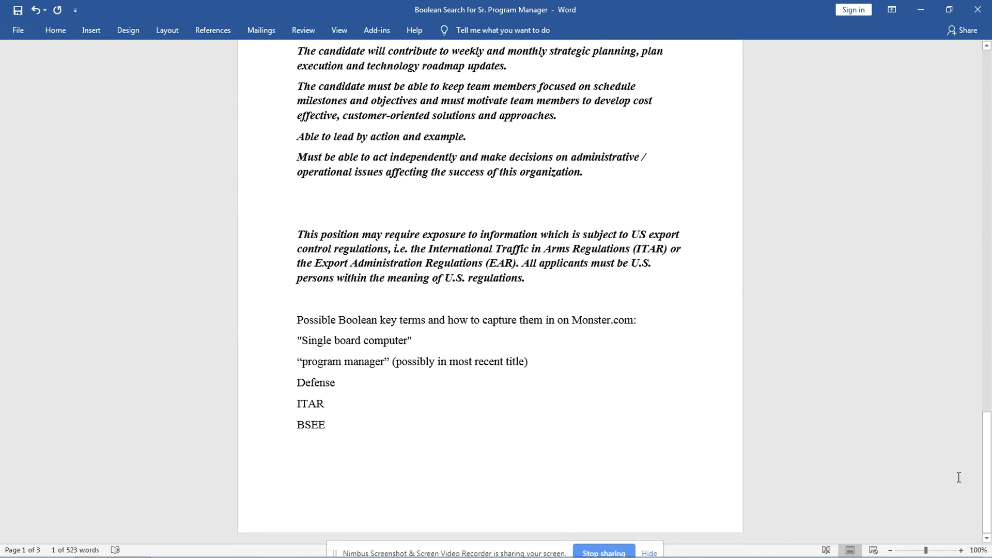
left_click(417, 339)
key("Return")
type("33 within")
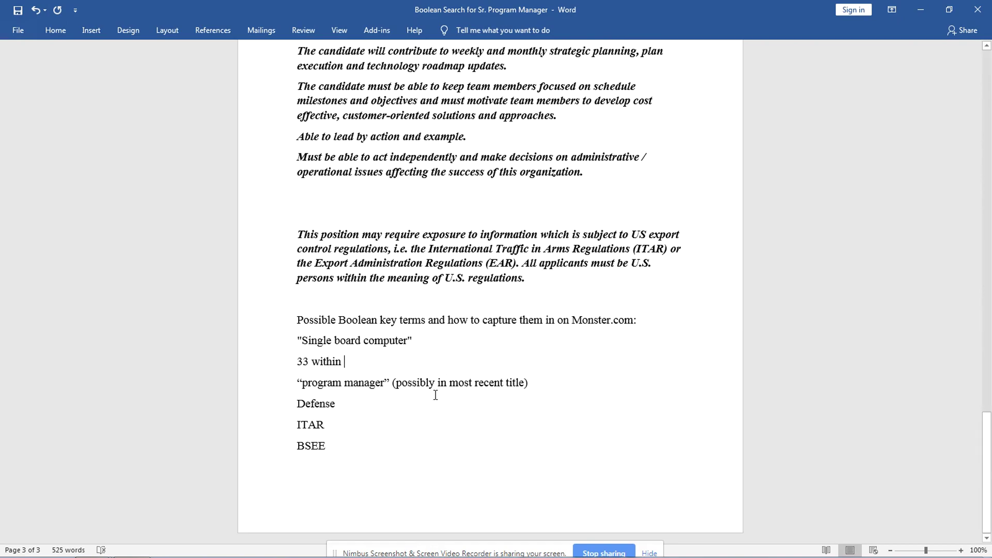
type(" 50 mile radius")
key("Return")
key("Return")
key("Delete")
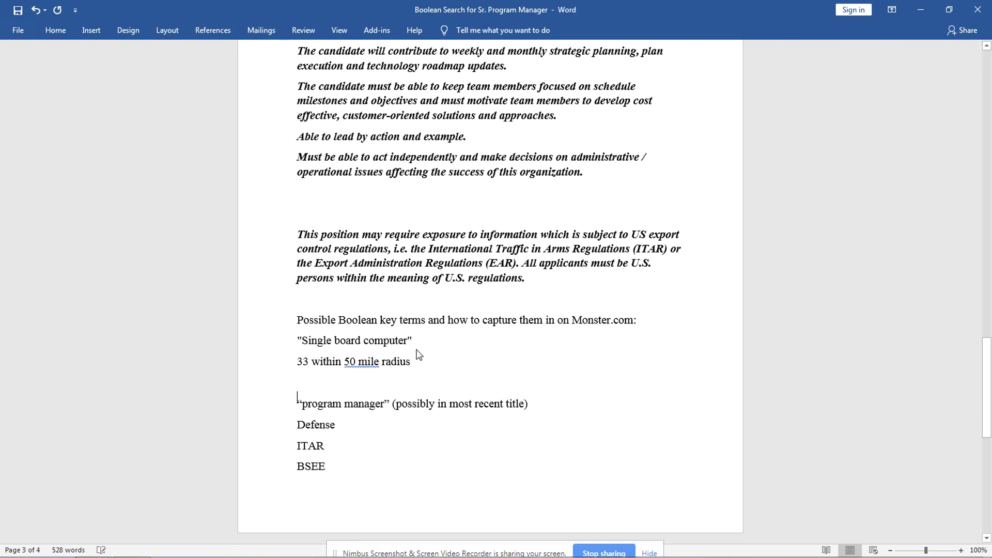
Step: Add the Boolean line "Single board computer" OR "Single board computers" below the 50 mile radius note and remove the surplus blank line
left_click_drag(417, 341, 302, 342)
key("ctrl+c")
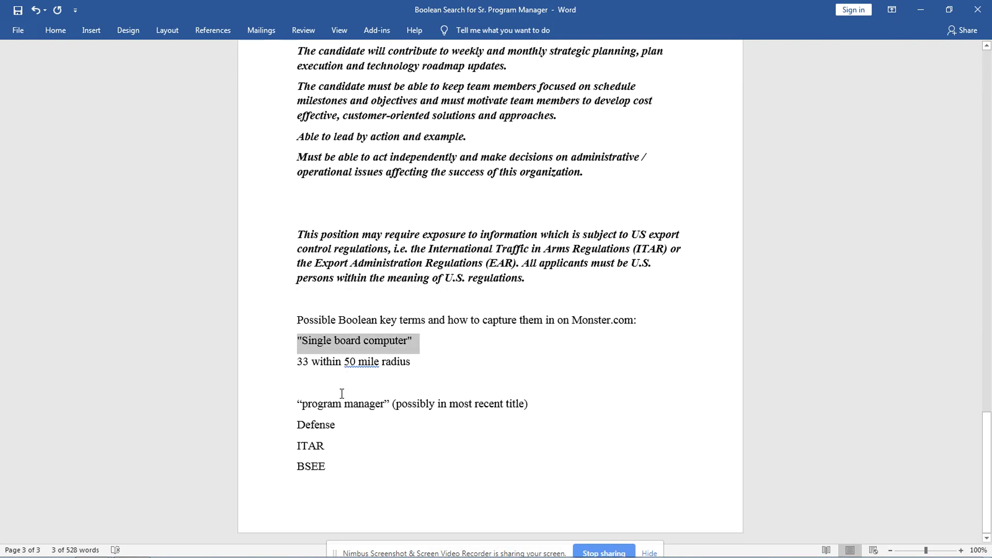
left_click(334, 387)
key("ctrl+v")
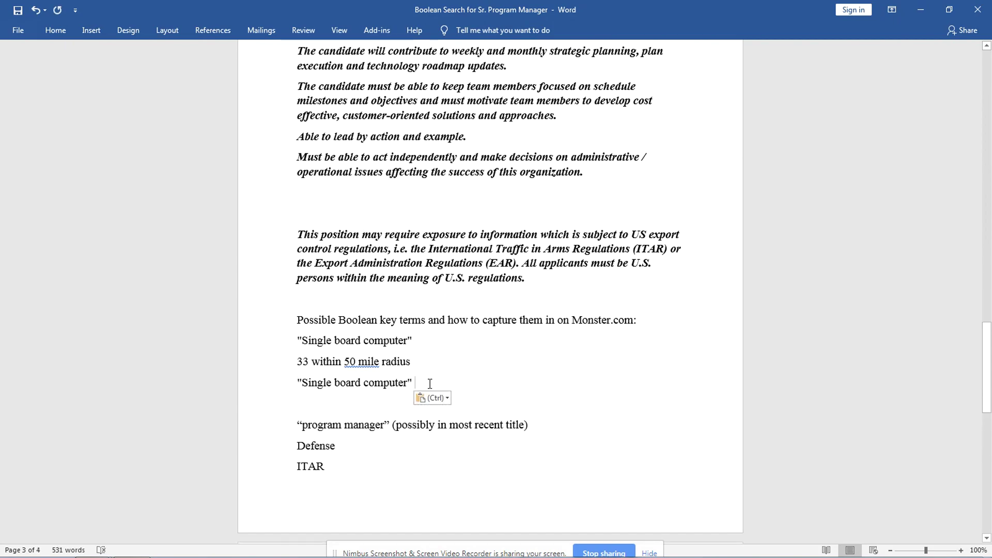
type("RO")
key("BackSpace")
key("BackSpace")
type("OR")
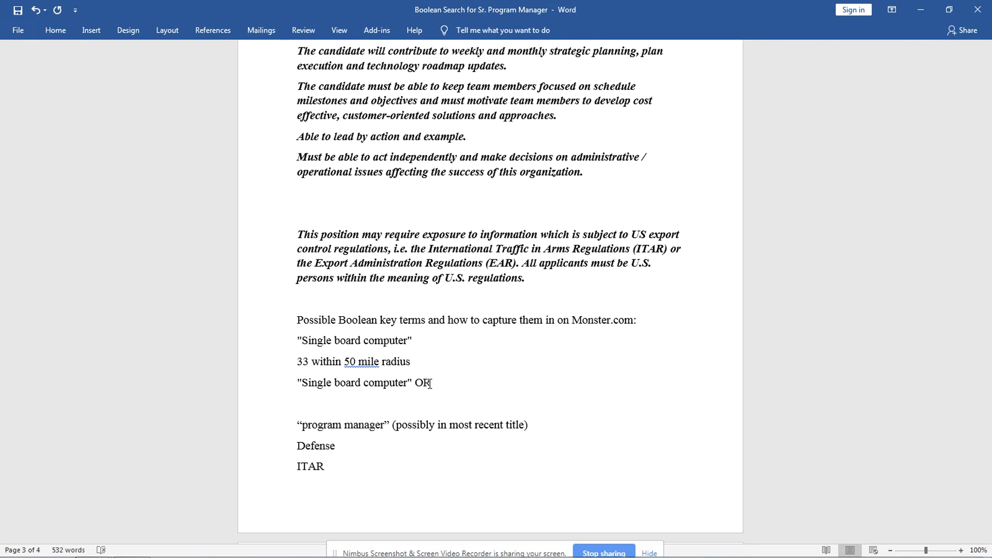
key("ctrl+v")
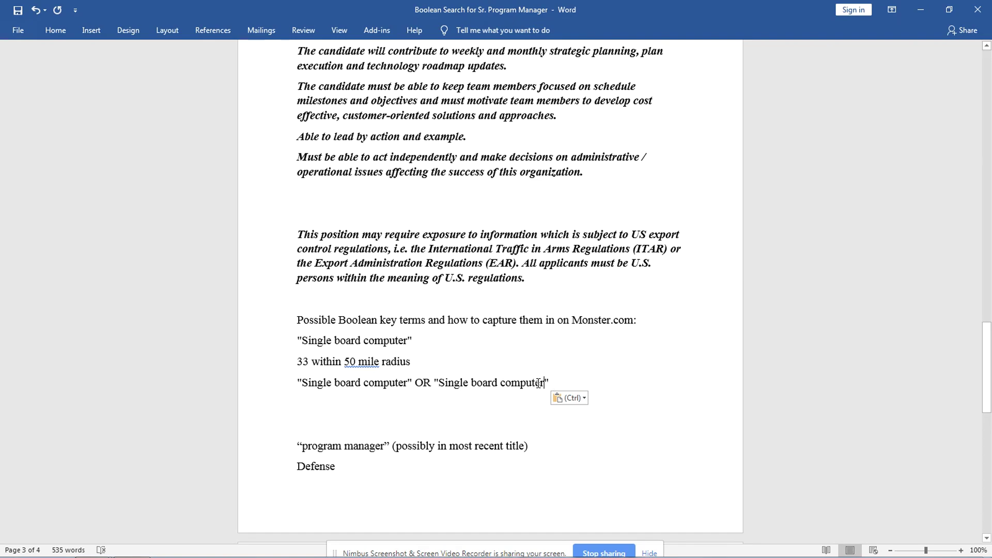
type("s")
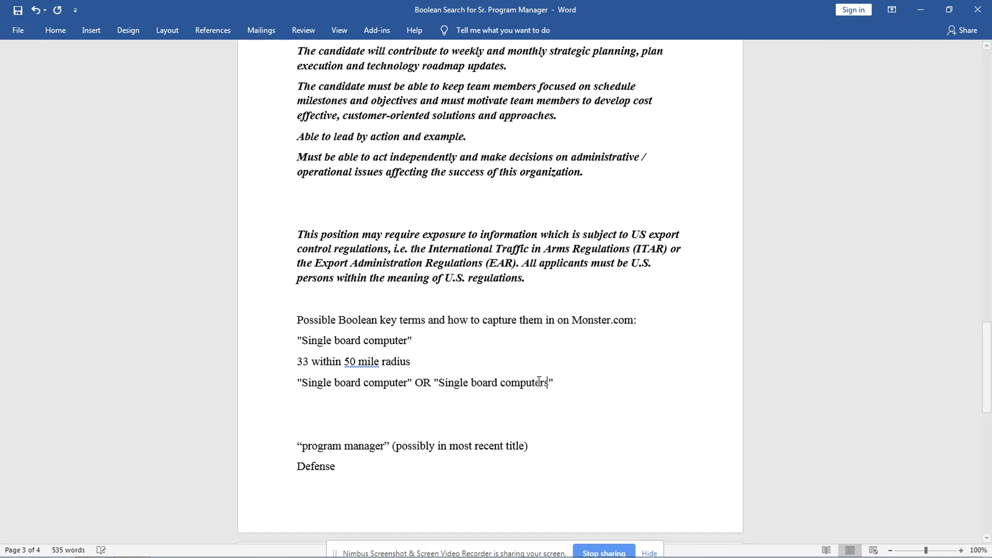
left_click(296, 442)
key("BackSpace")
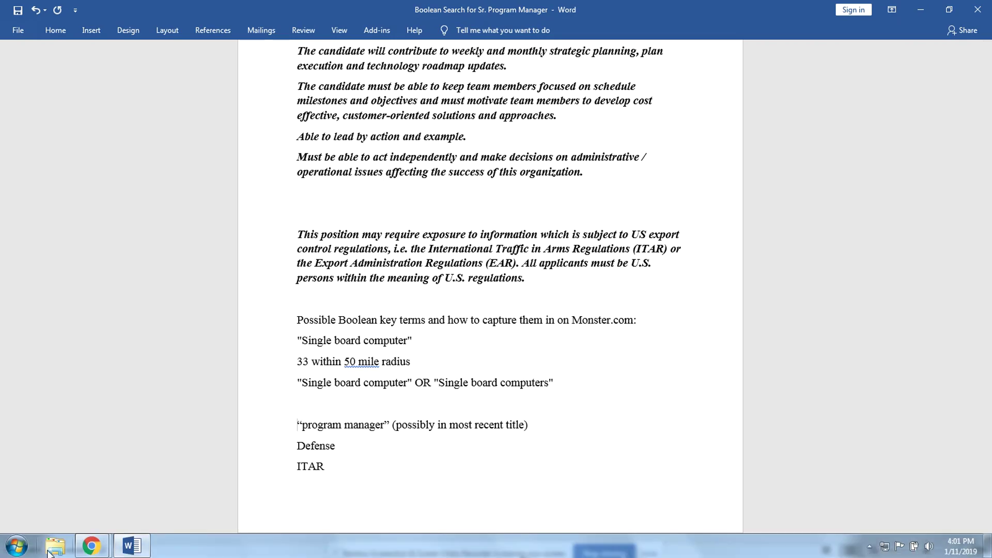
Step: Switch to Chrome, reopen the search criteria, check the resume date options while keeping All Resumes, and rerun the search
mouse_move(92, 546)
left_click(79, 514)
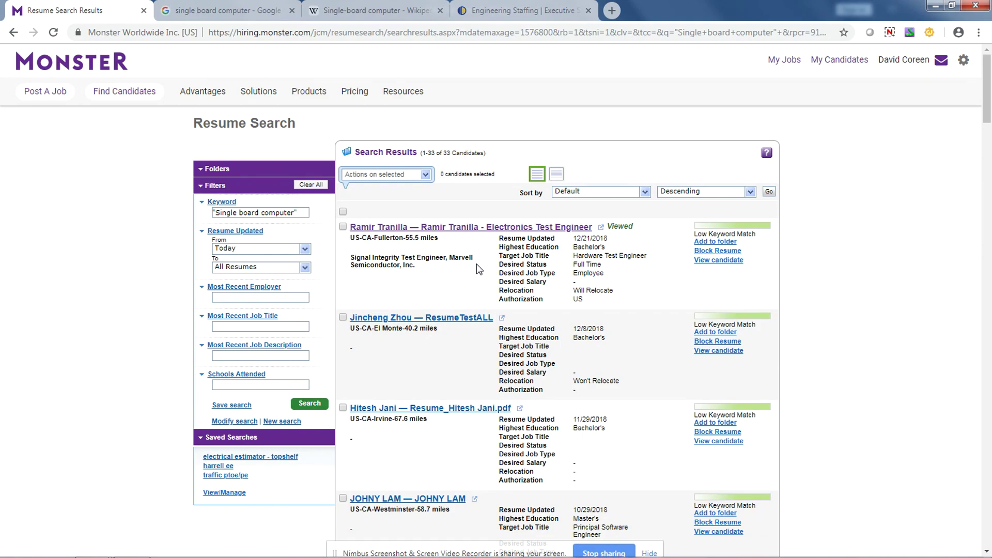
left_click(230, 422)
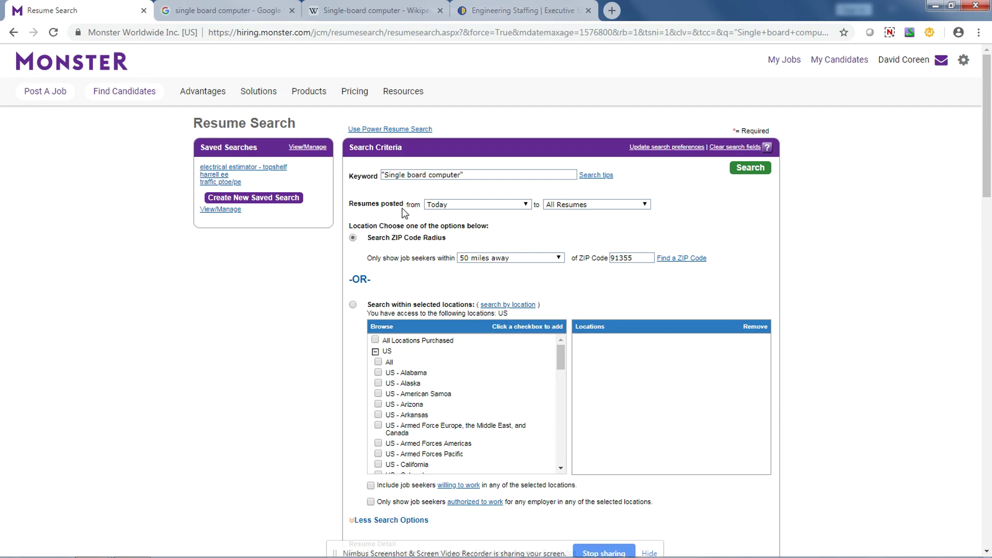
left_click(631, 205)
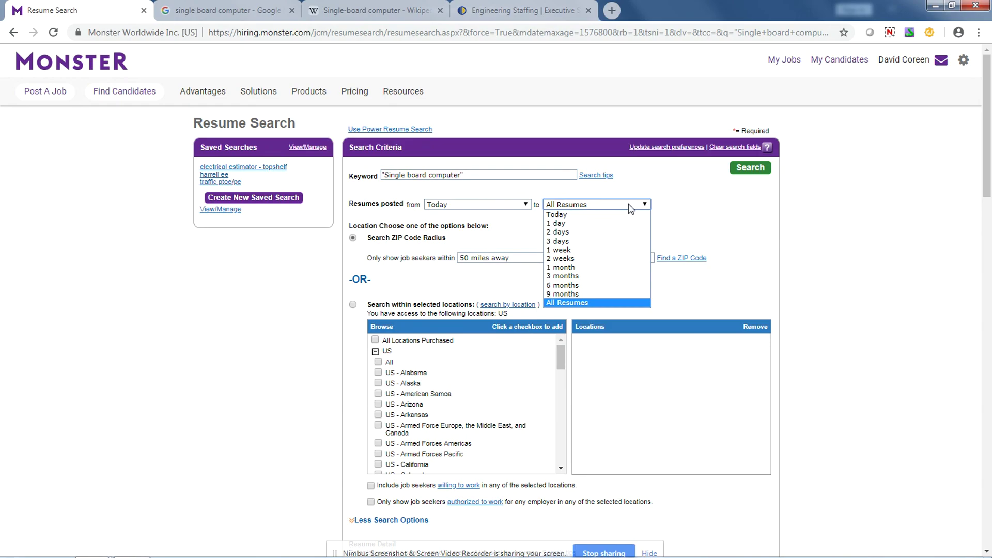
left_click(610, 303)
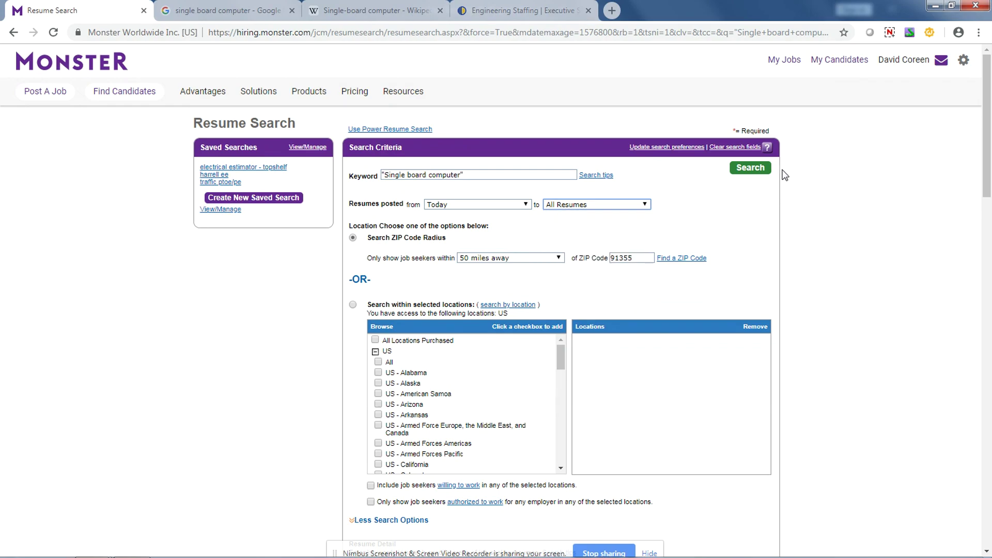
left_click(760, 175)
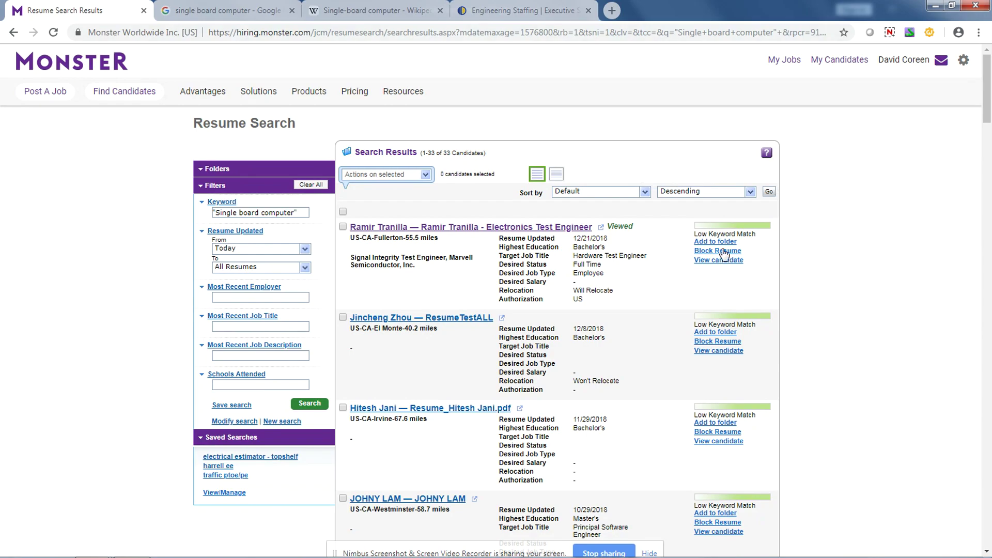
Step: Examine the resume update dates and keyword matches through the whole candidate list, and switch back to the Word document
scroll(768, 316, "down", 6)
scroll(769, 320, "down", 20)
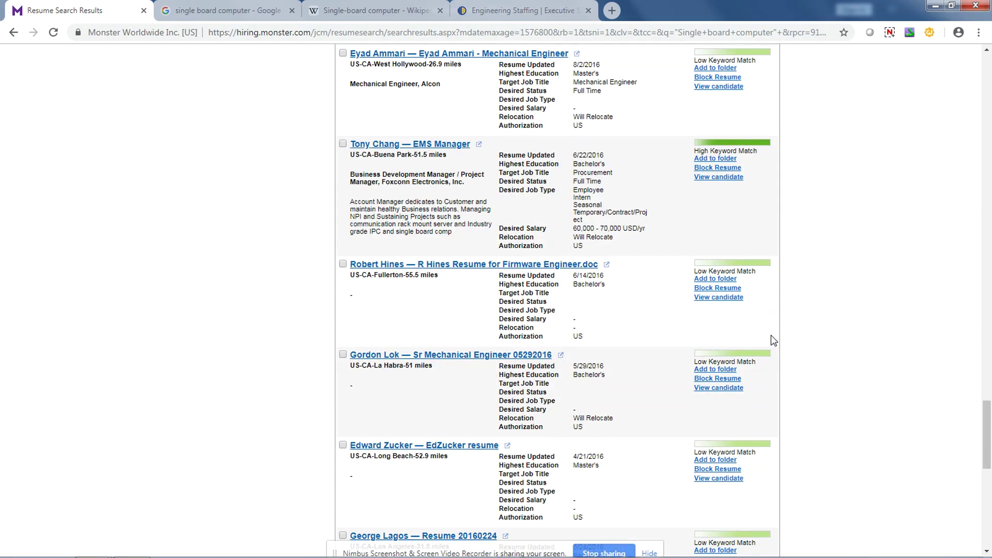
scroll(760, 337, "up", 6)
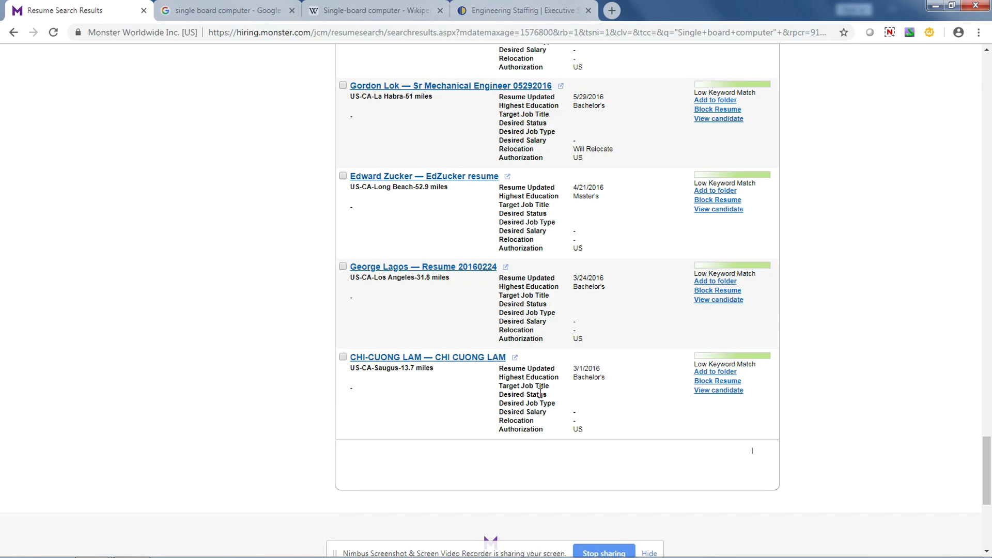
scroll(518, 386, "up", 2)
scroll(519, 386, "up", 20)
scroll(518, 381, "up", 15)
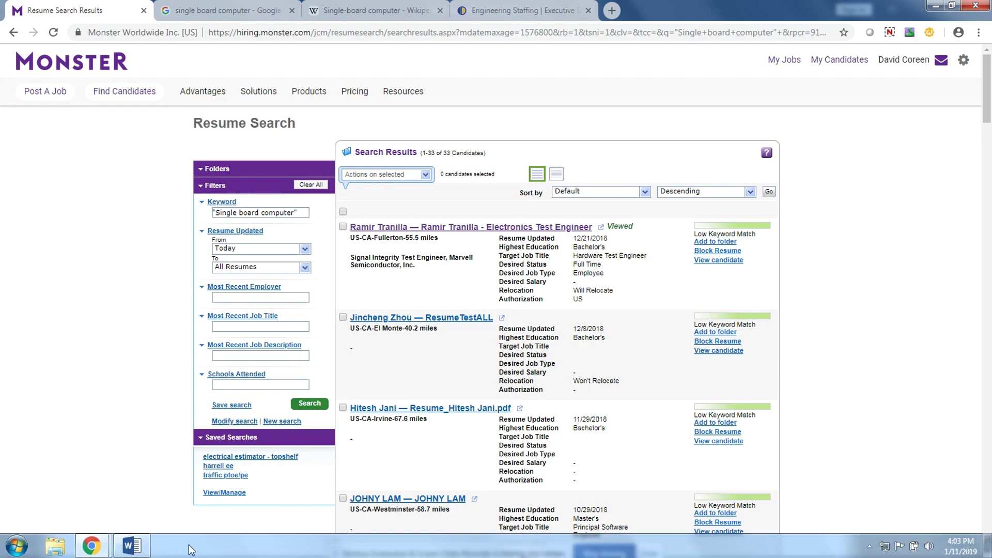
left_click(132, 545)
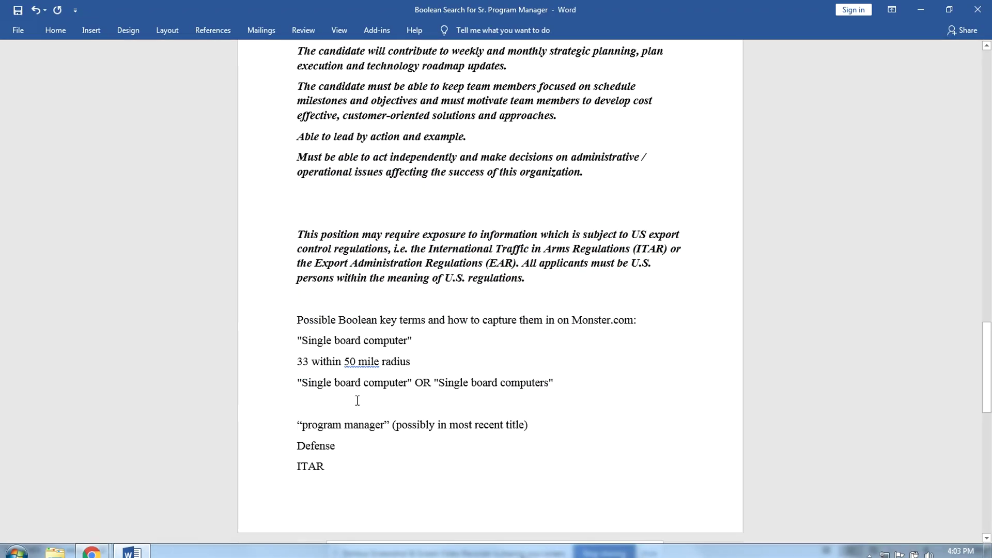
Step: Copy the line "Single board computer" OR "Single board computers" from Word, switch to Chrome, and run the resume search with it as keyword
left_click(430, 334)
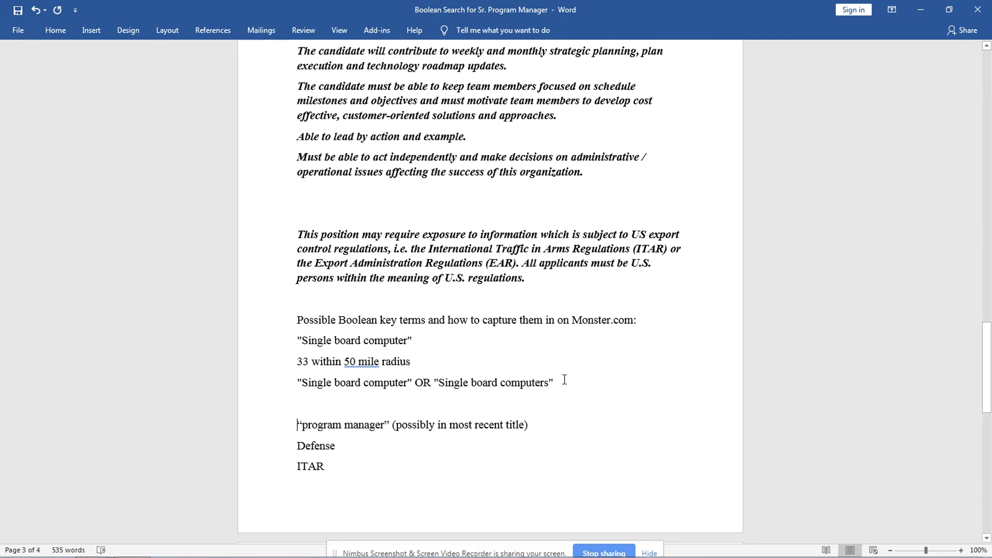
left_click_drag(555, 382, 295, 383)
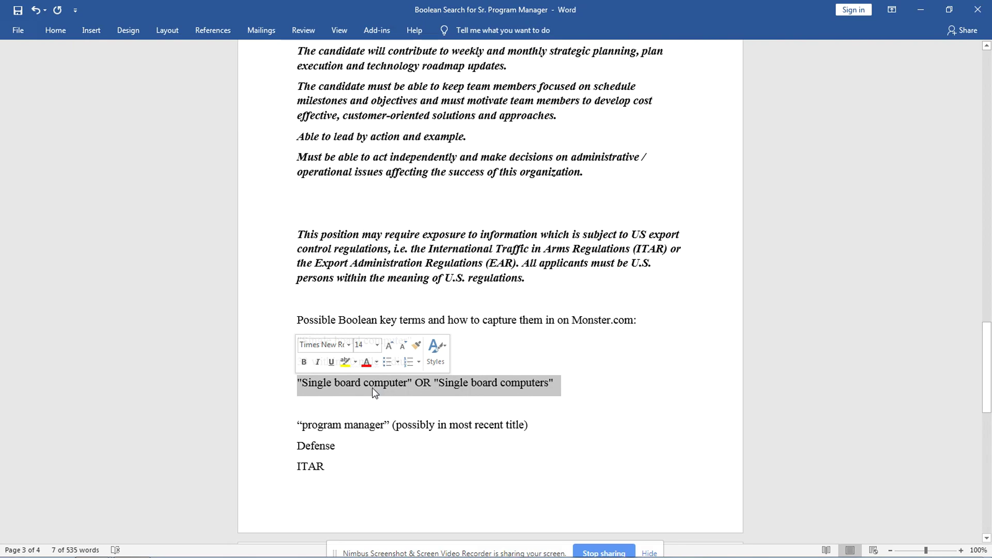
key("ctrl+c")
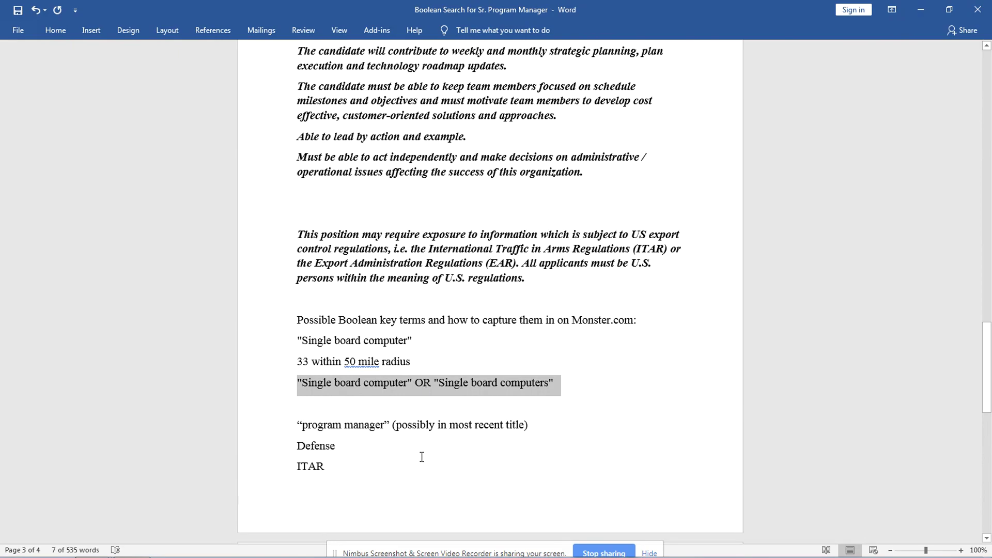
left_click(91, 546)
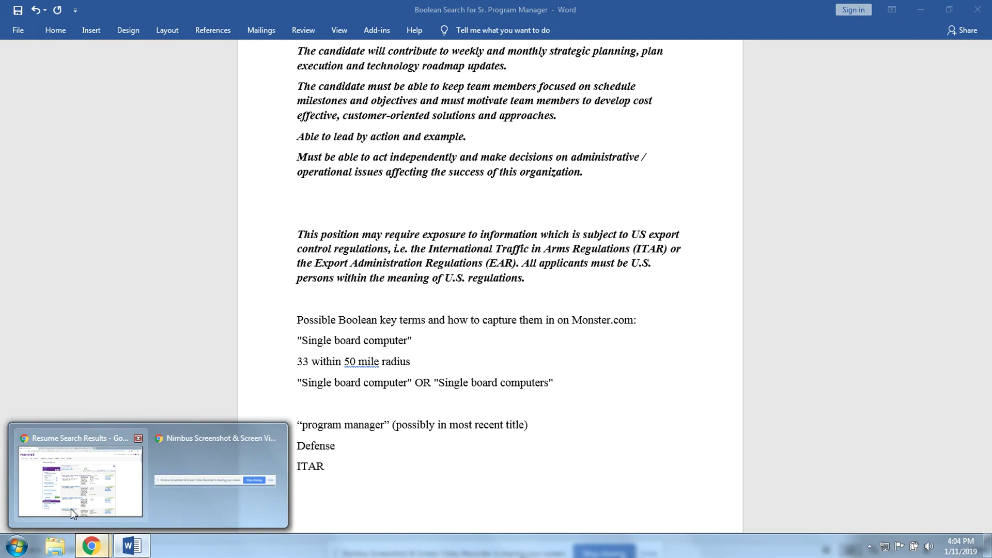
left_click(70, 509)
double_click(266, 211)
triple_click(266, 212)
key("ctrl+v")
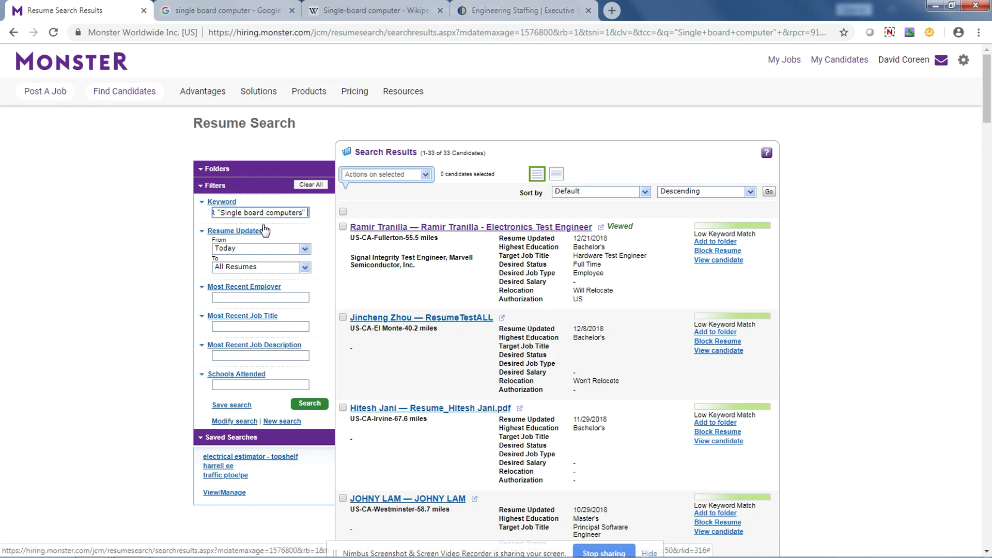
left_click(314, 407)
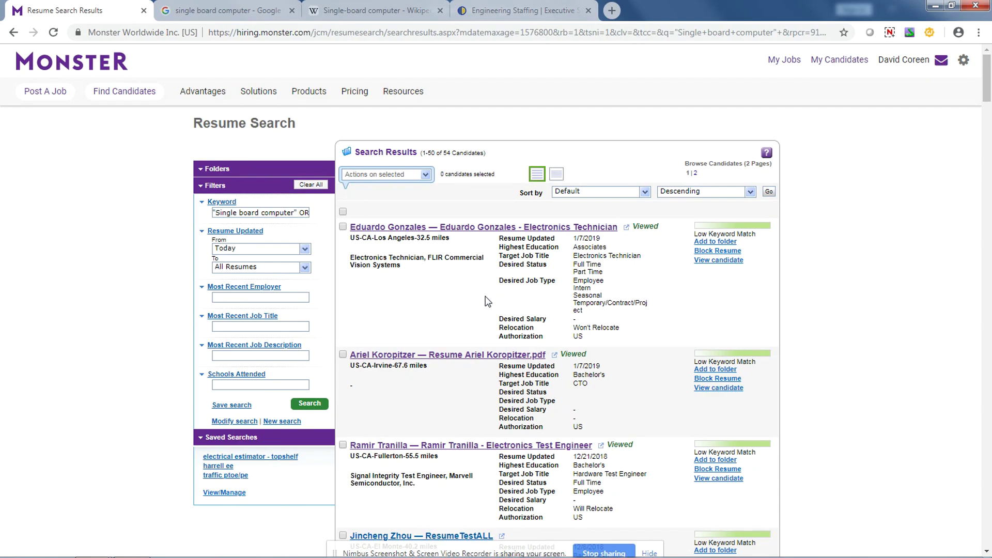
Step: Switch to the Word document and add the line 54 within 50 miles below the "Single board computer" OR "Single board computers" line
mouse_move(189, 556)
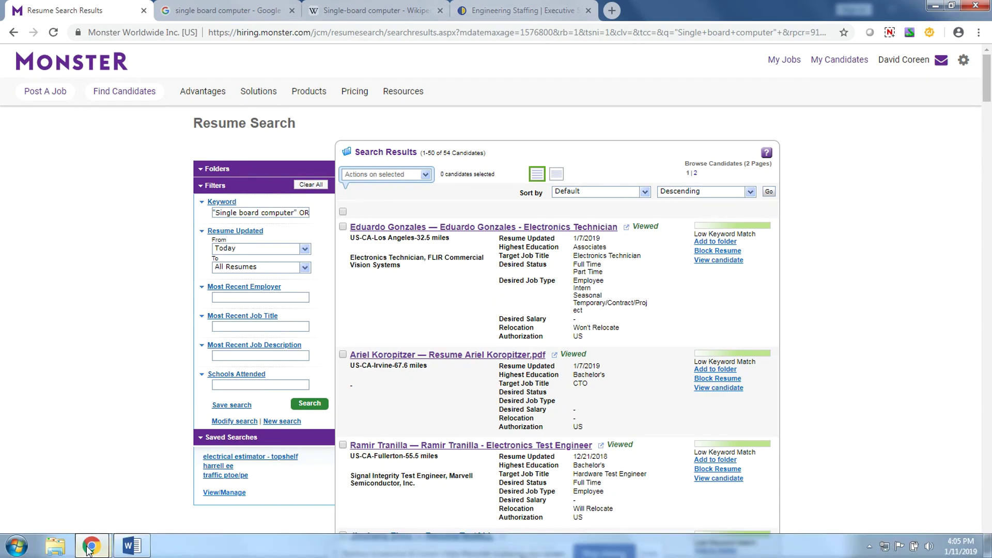
left_click(132, 546)
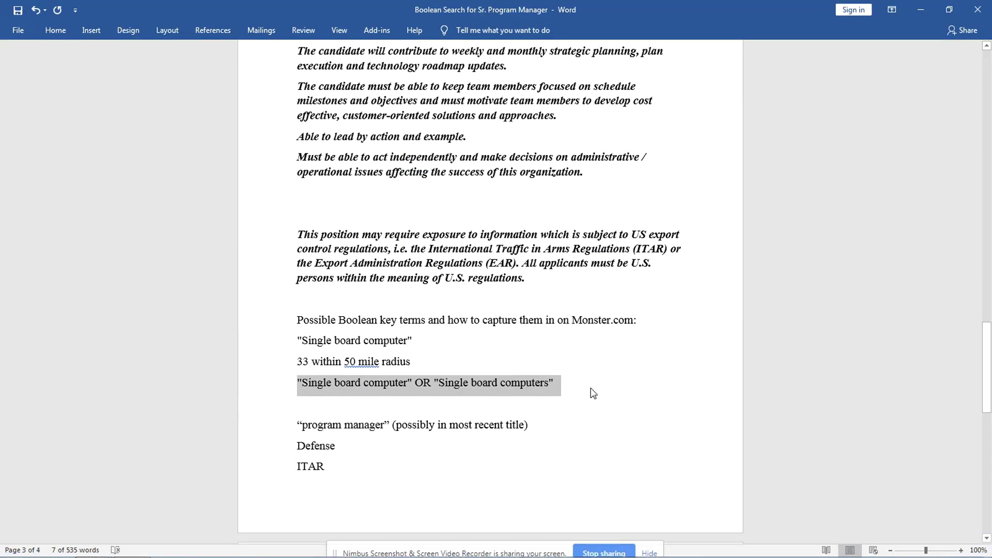
left_click(577, 381)
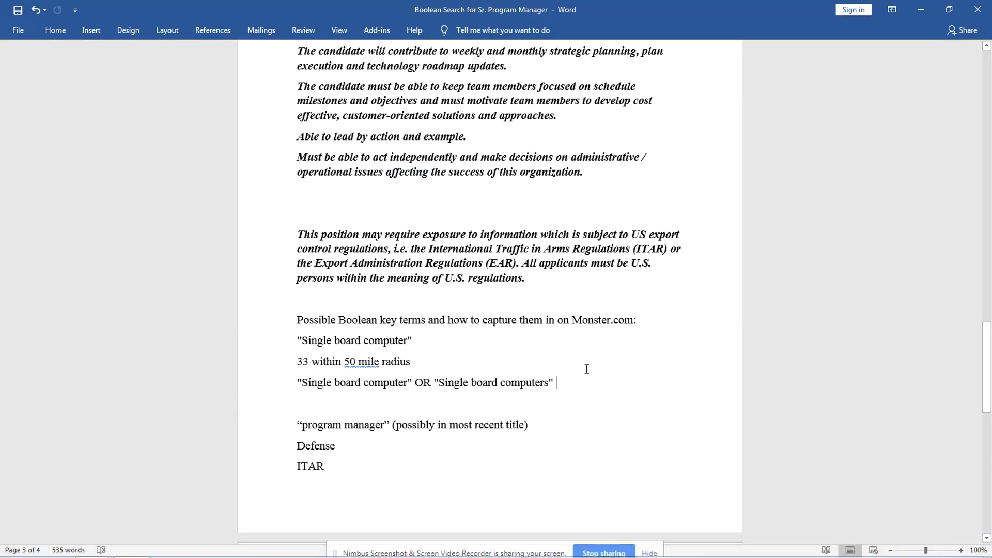
key("Return")
type("54 within")
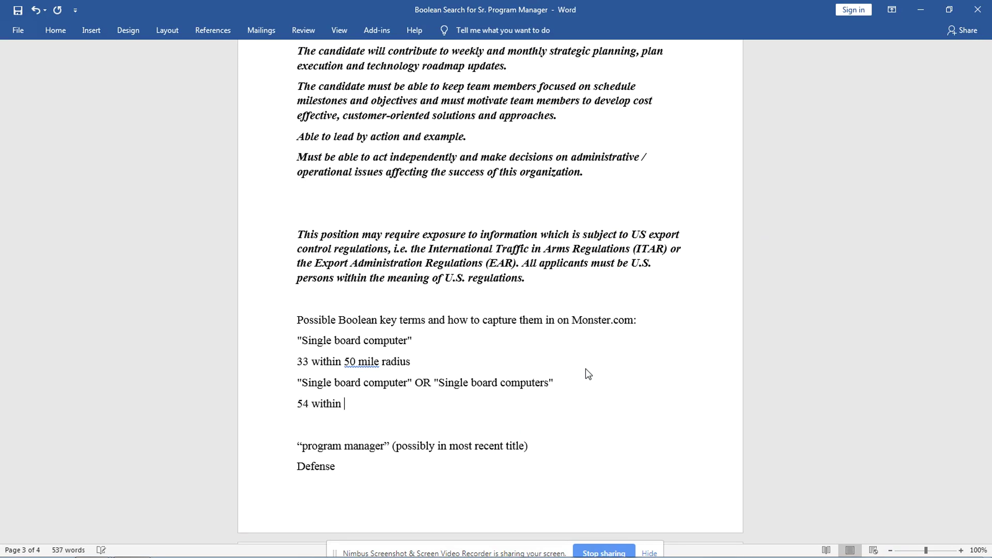
type(" 50 miles")
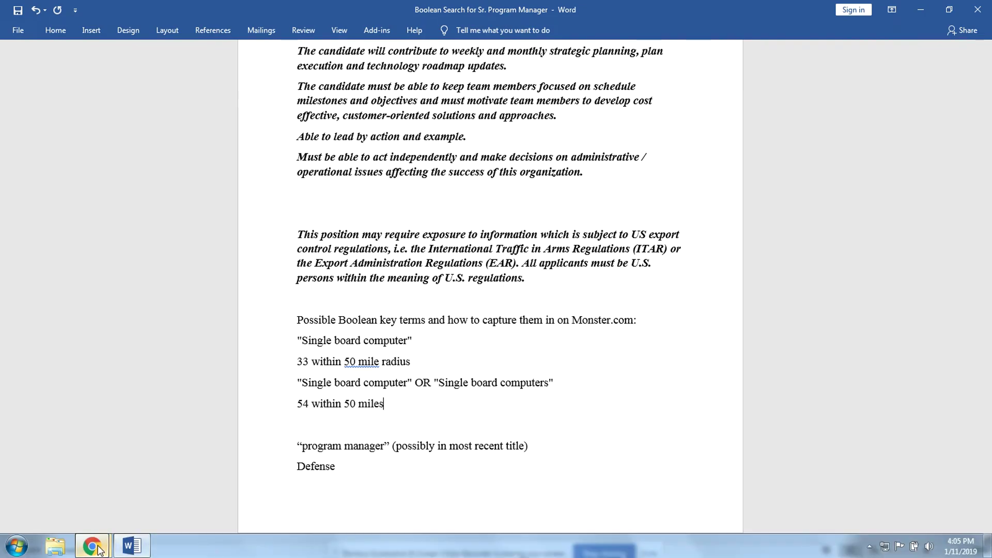
Step: Switch to Chrome, open the Electronics Technician candidate's resume in a maximized window, examine its highlighted keyword matches, and close it
mouse_move(91, 546)
left_click(78, 480)
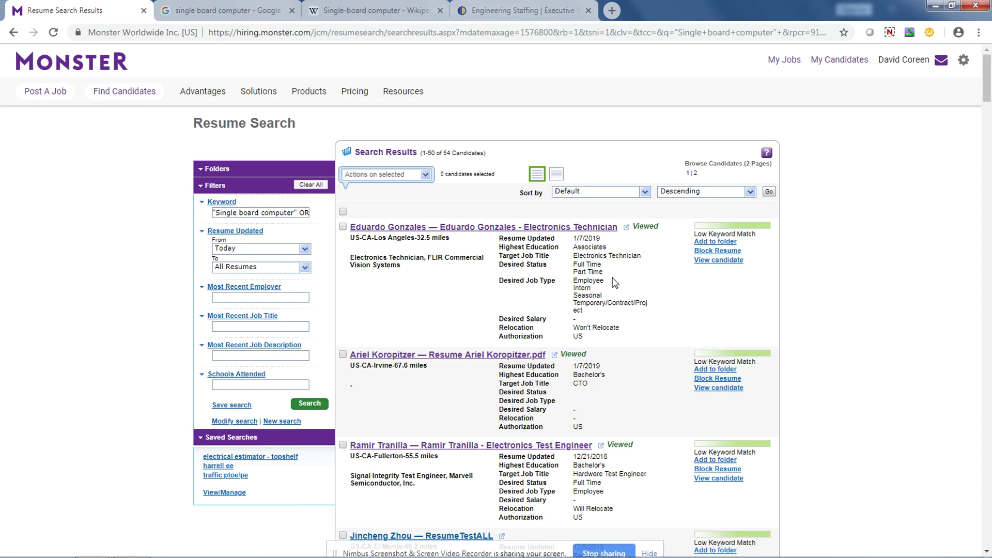
left_click(627, 228)
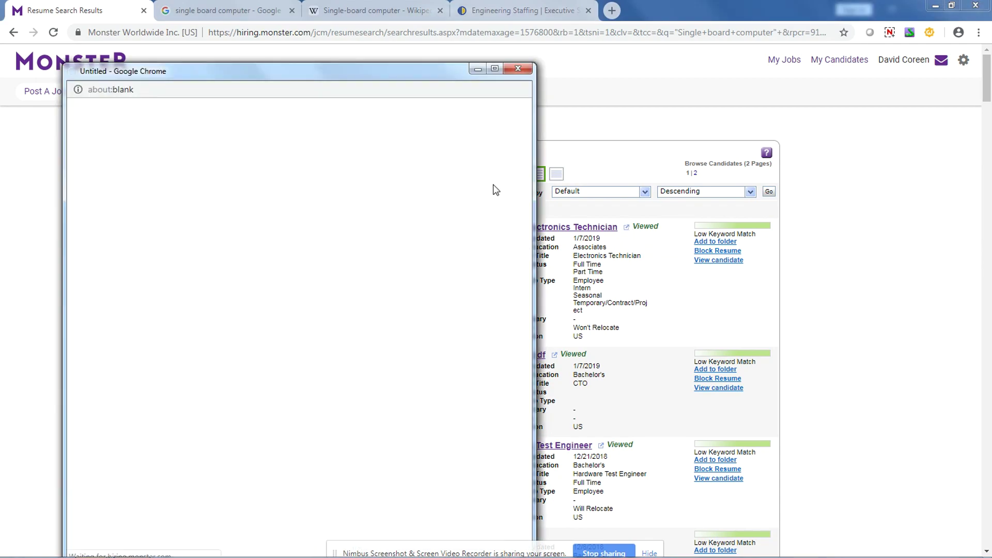
left_click(495, 68)
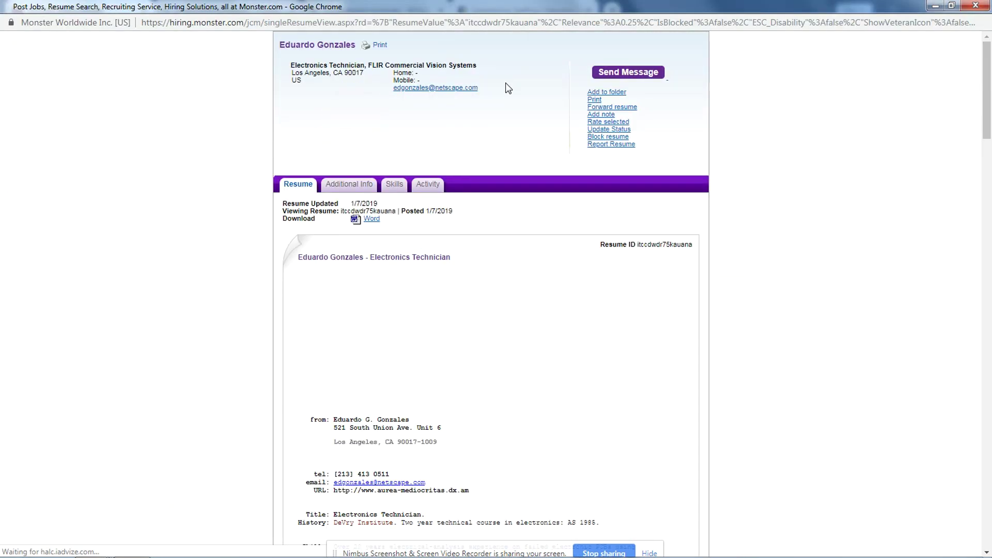
scroll(557, 307, "down", 5)
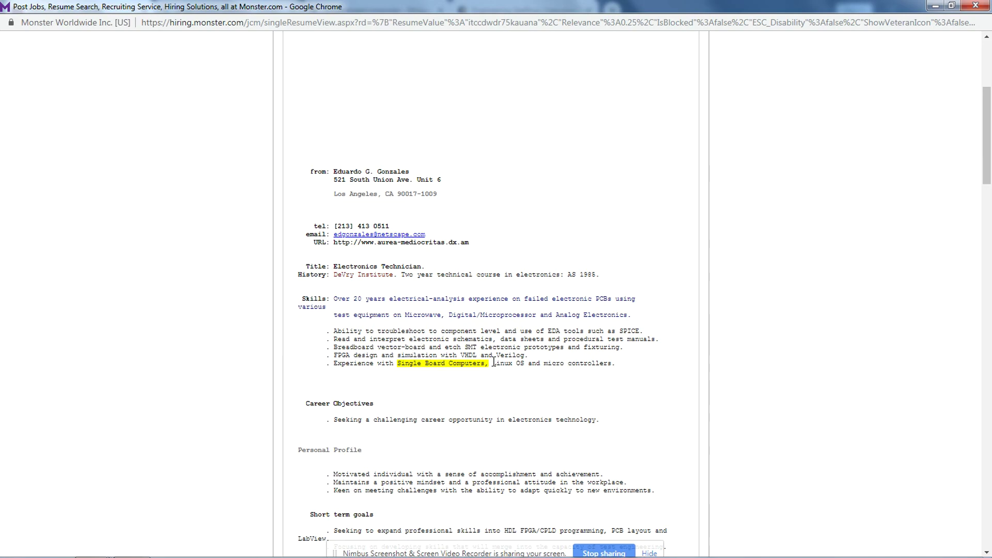
scroll(497, 357, "down", 6)
scroll(497, 358, "down", 12)
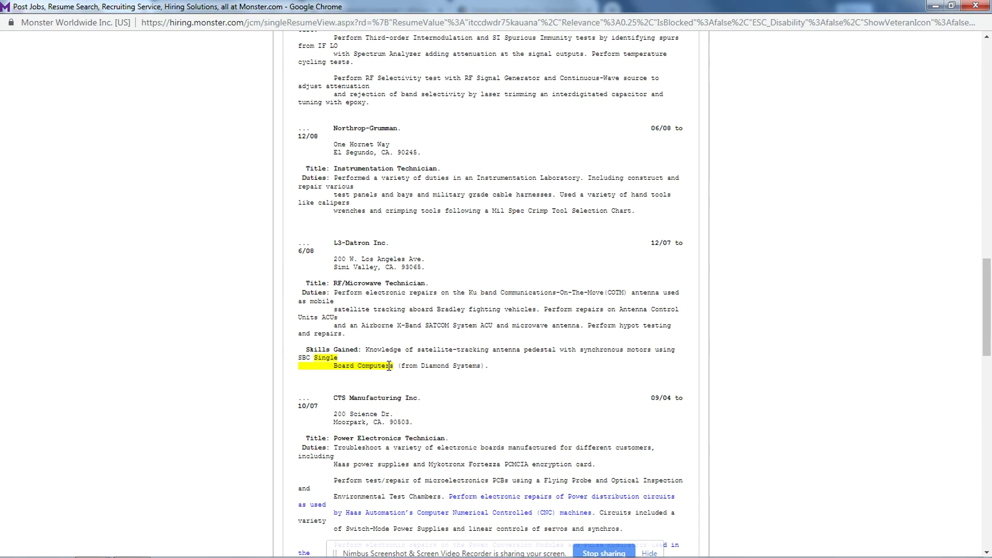
scroll(390, 366, "down", 3)
scroll(389, 365, "down", 17)
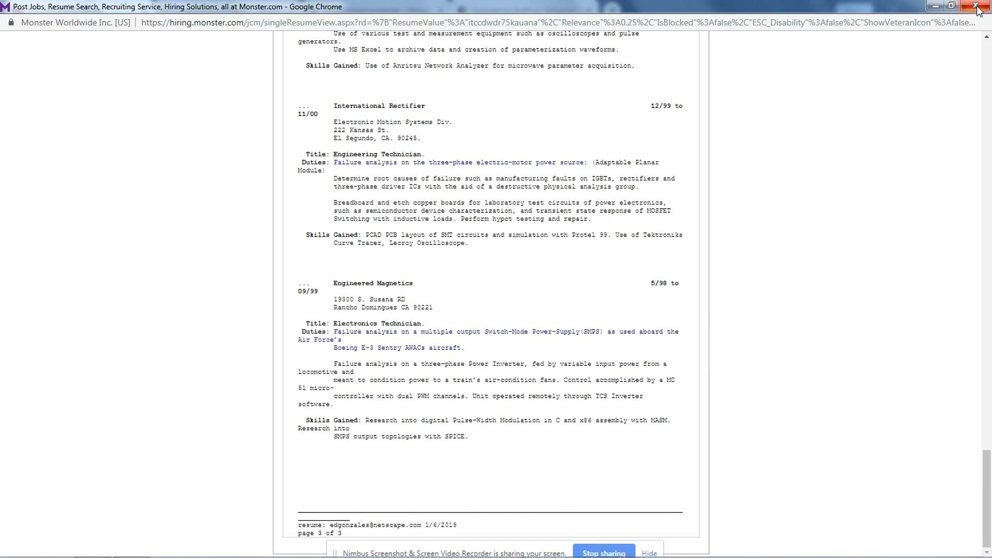
scroll(595, 341, "up", 9)
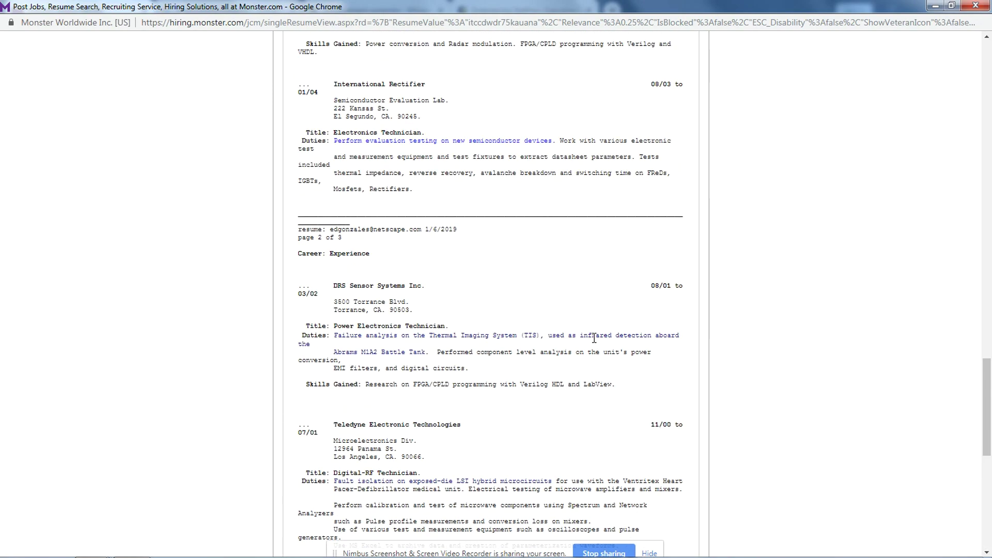
scroll(571, 354, "up", 3)
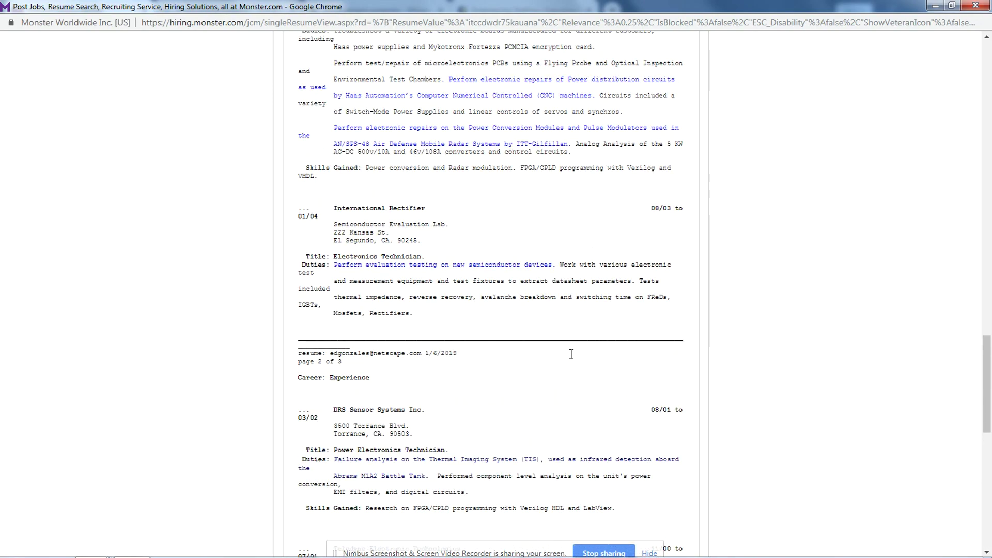
scroll(568, 347, "up", 5)
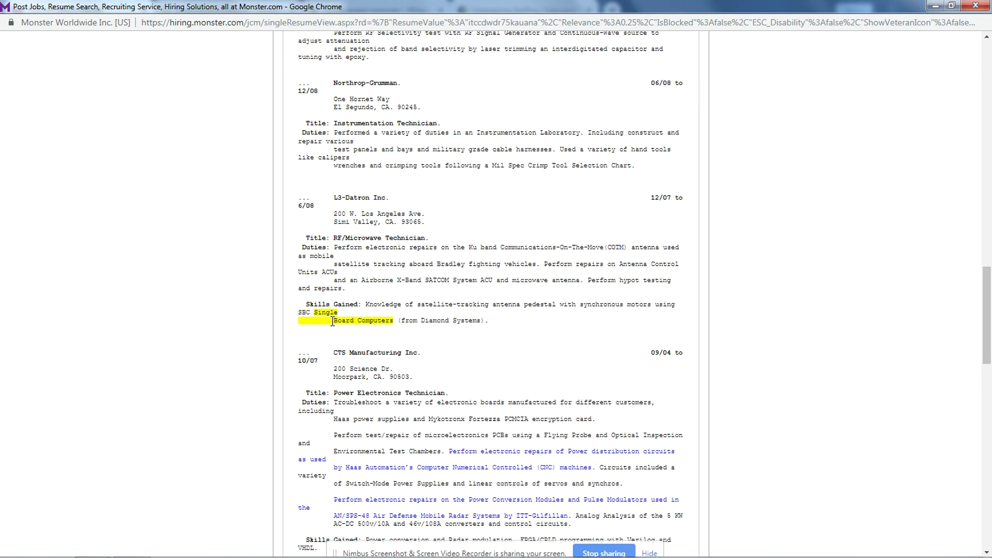
left_click(977, 5)
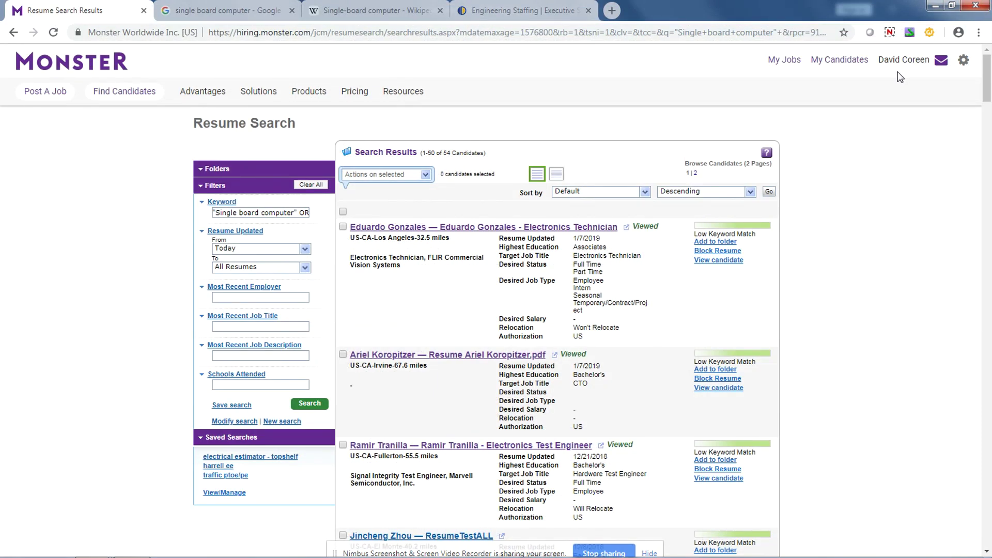
Step: Review the introduction of the Wikipedia article on single-board computers for related terms, and return to the resume search results
left_click(377, 11)
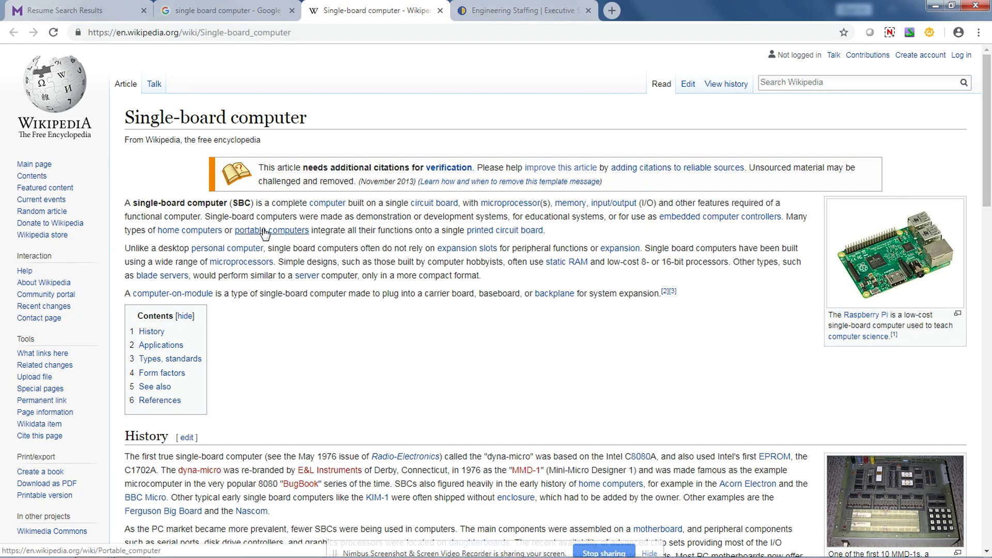
mouse_move(266, 232)
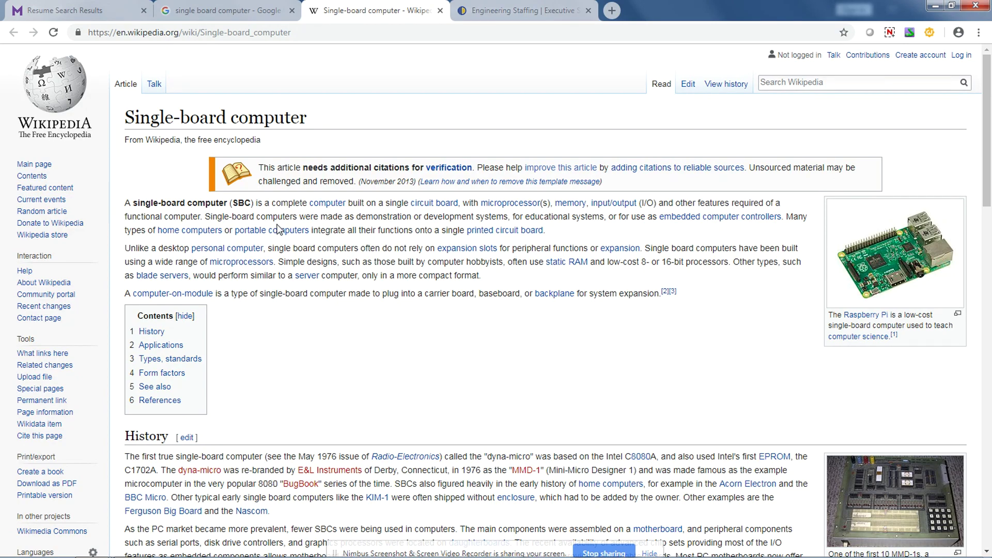
mouse_move(313, 207)
left_click(84, 15)
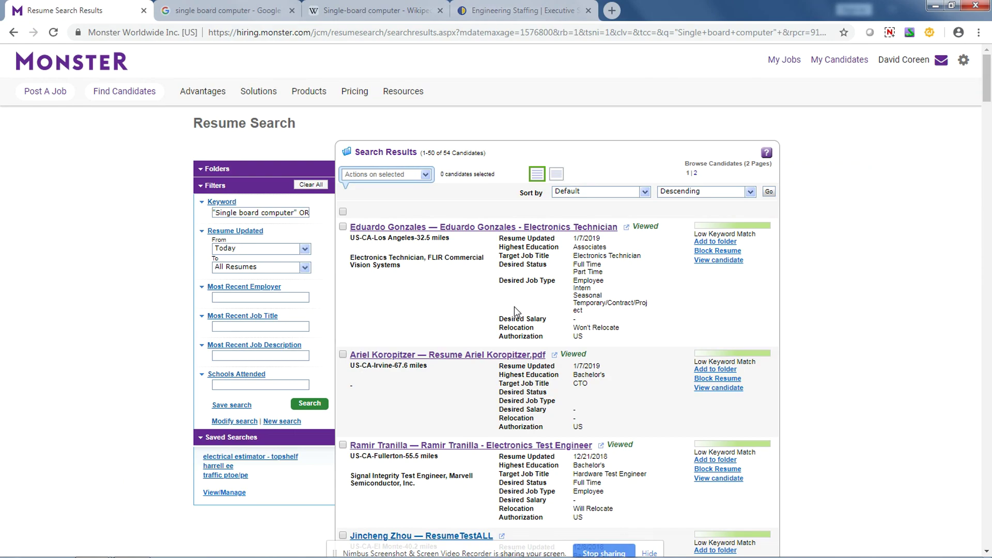
Step: Open the resume of the candidate with target job title CTO, check its content, and close it
left_click(554, 357)
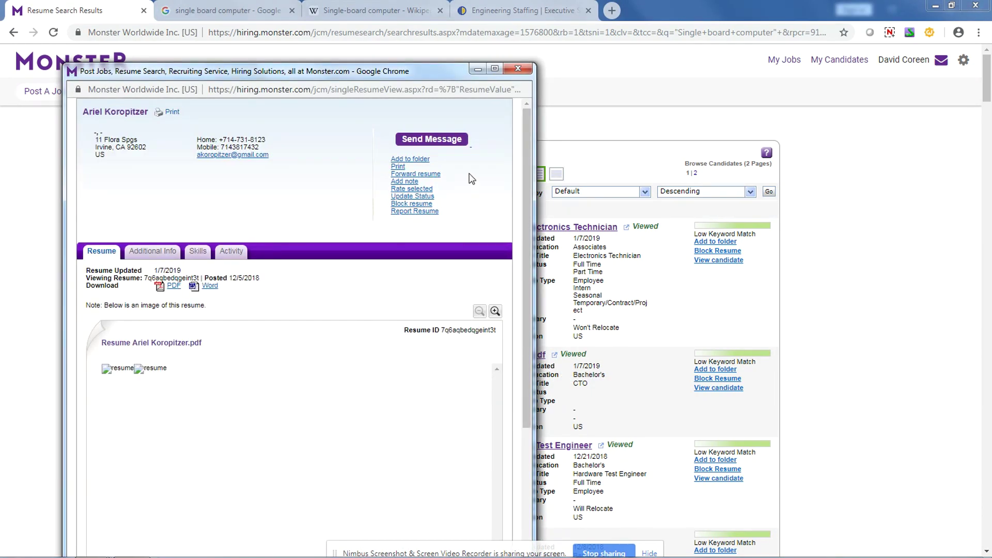
scroll(429, 279, "down", 3)
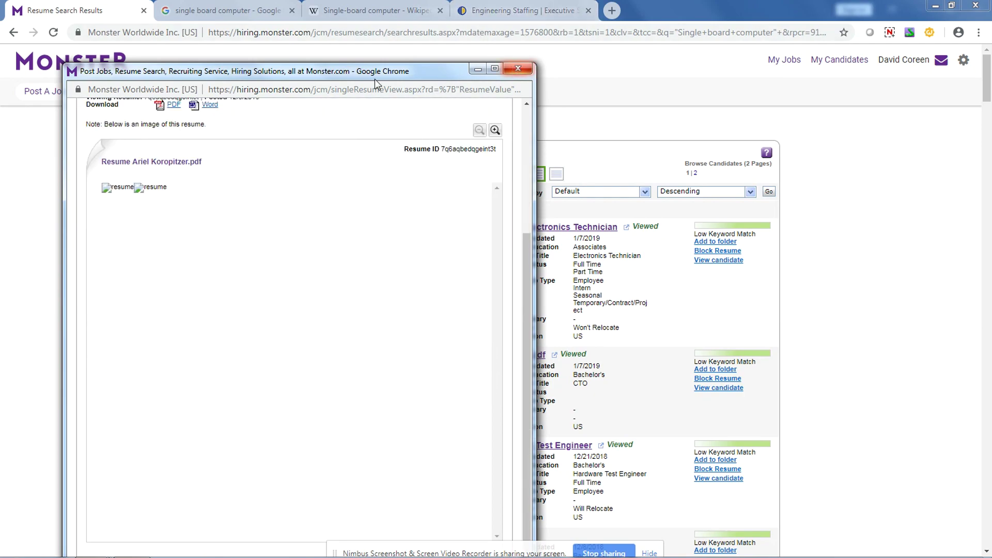
left_click(517, 68)
Step: Open the Electronics Test Engineer candidate's resume in a maximized window, look for highlighted keyword matches, and close it
scroll(620, 223, "down", 5)
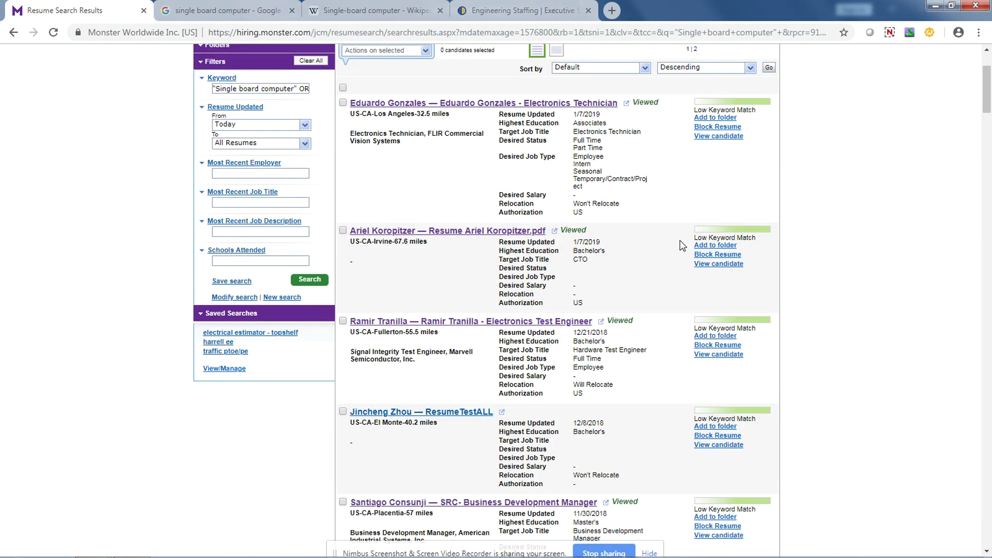
left_click(601, 321)
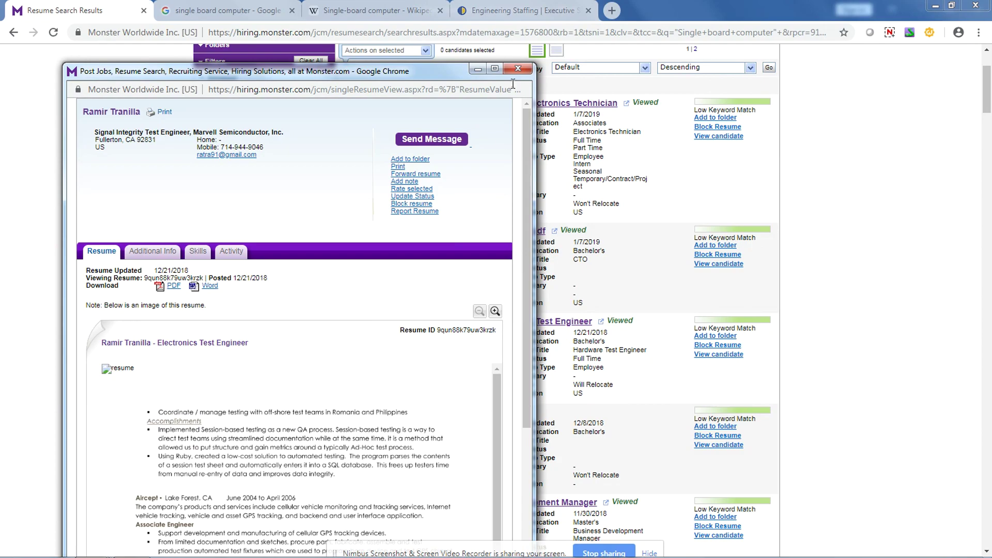
left_click(495, 69)
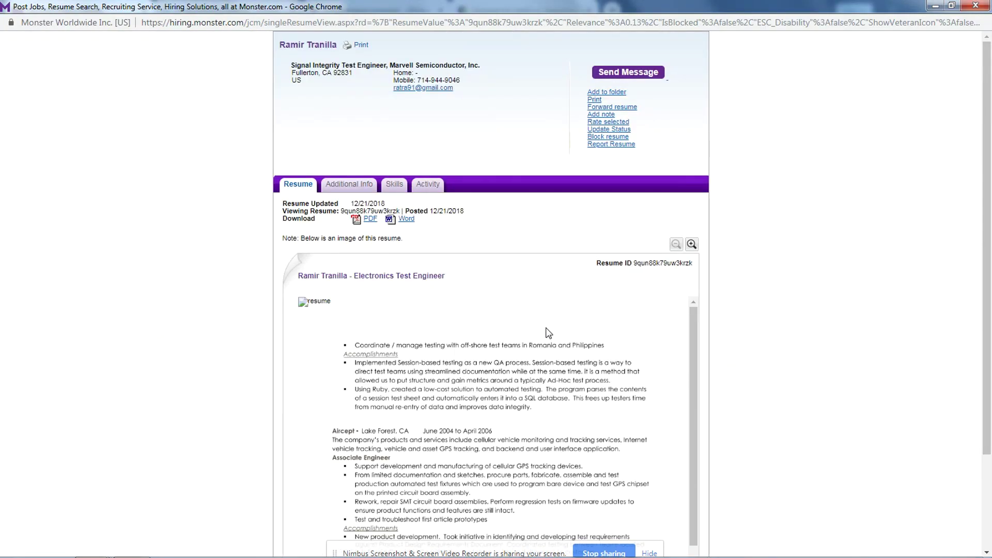
scroll(549, 330, "down", 3)
scroll(706, 336, "down", 3)
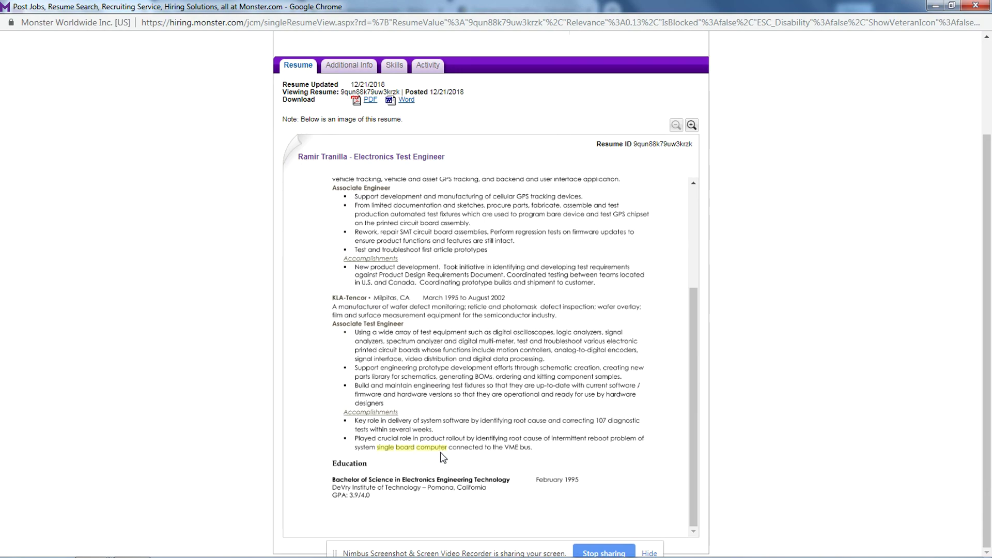
scroll(443, 449, "up", 3)
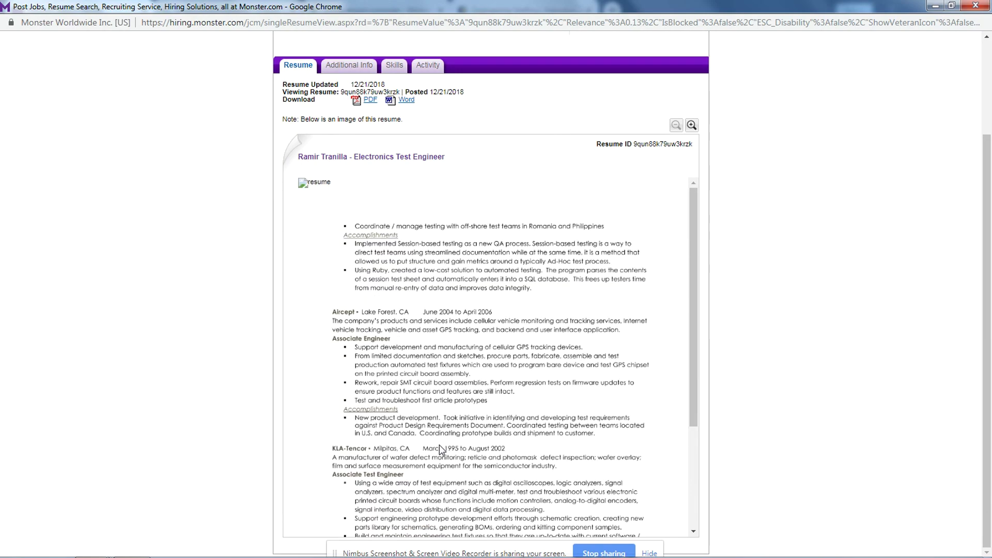
left_click(975, 6)
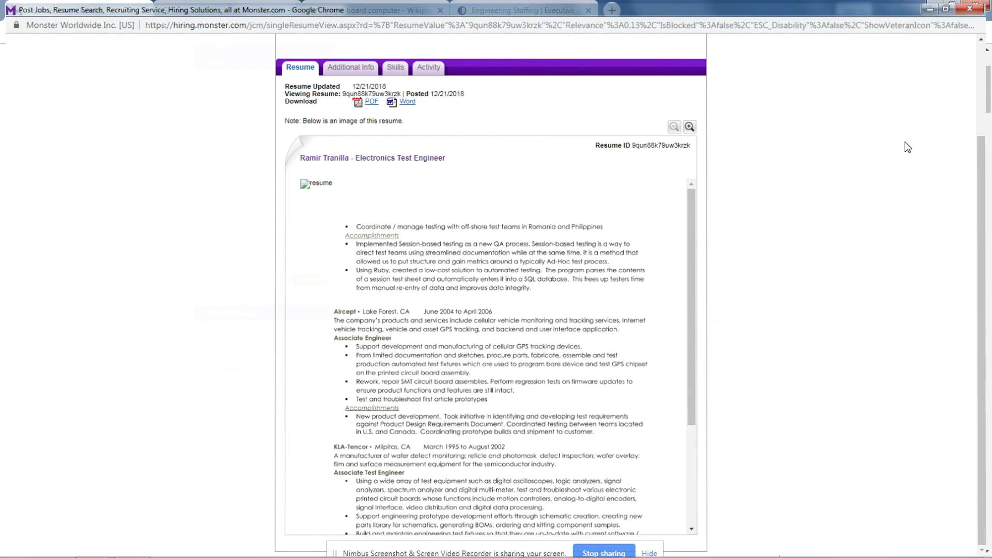
Step: Open the resume of the candidate with target job title Principal Software Engineer in a maximized window and read it through for keyword matches
scroll(601, 348, "down", 5)
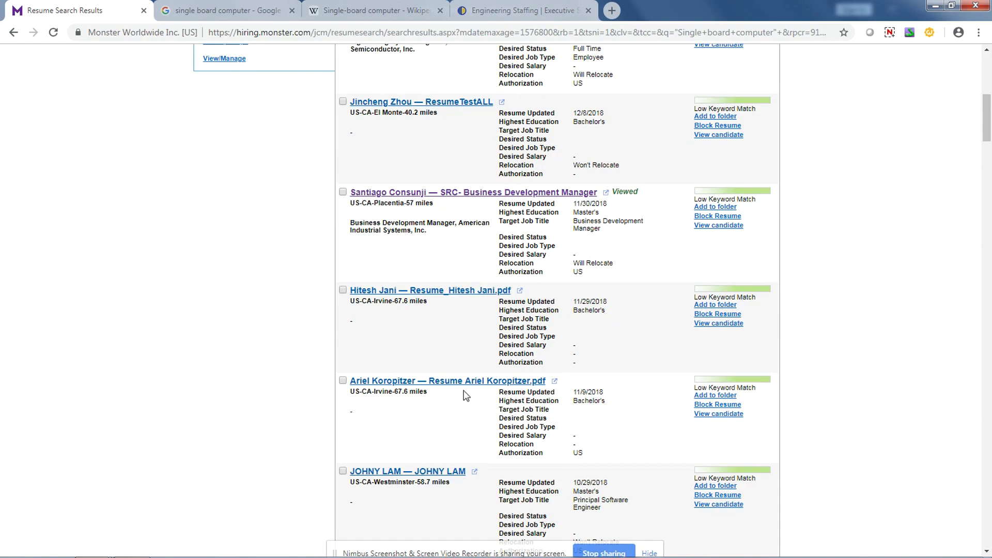
scroll(458, 428, "down", 2)
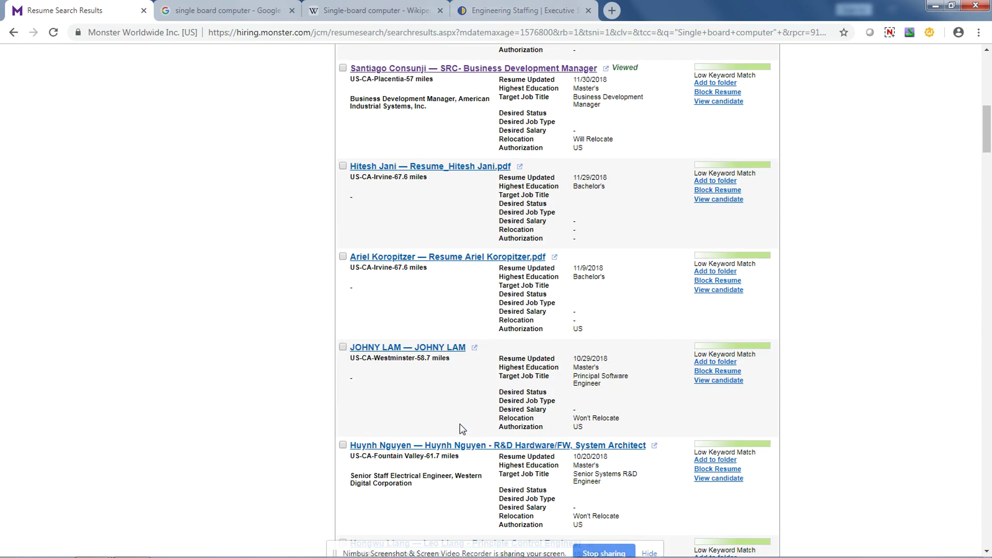
left_click(474, 348)
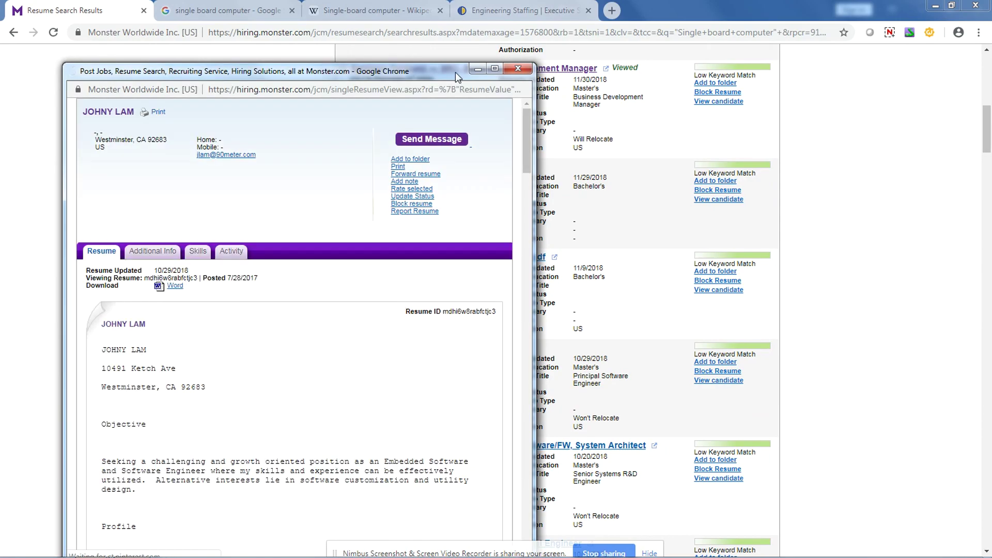
left_click(494, 68)
scroll(599, 331, "down", 3)
scroll(565, 329, "down", 12)
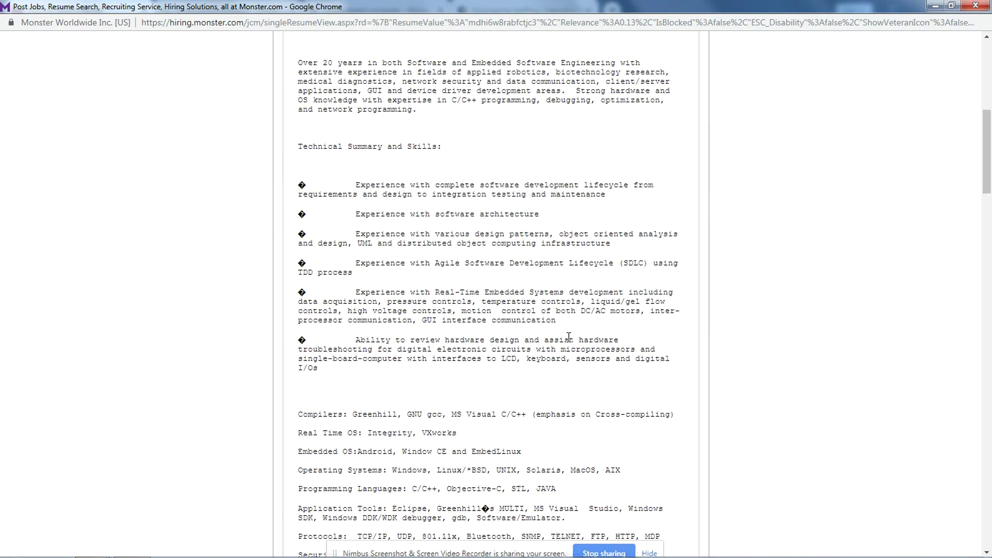
scroll(565, 348, "down", 13)
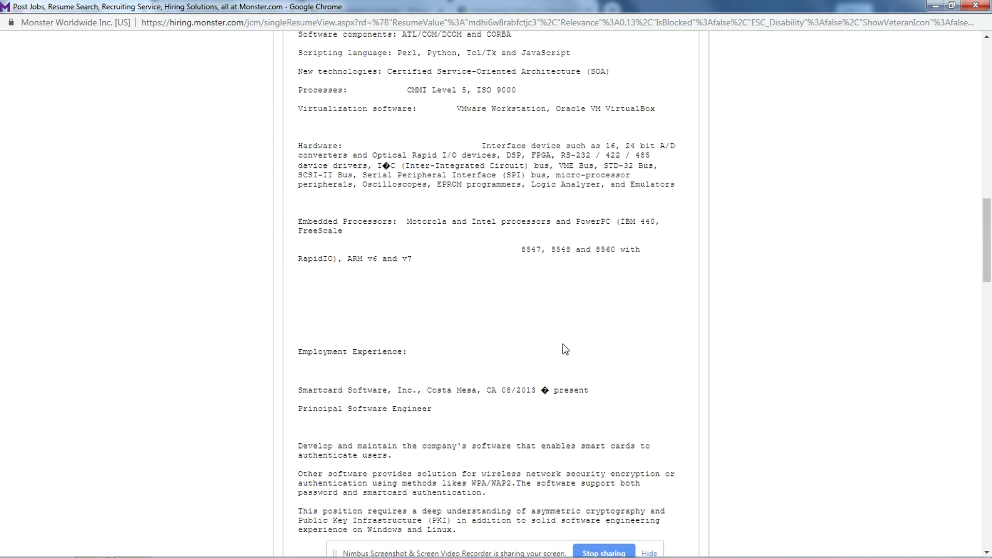
scroll(561, 349, "down", 15)
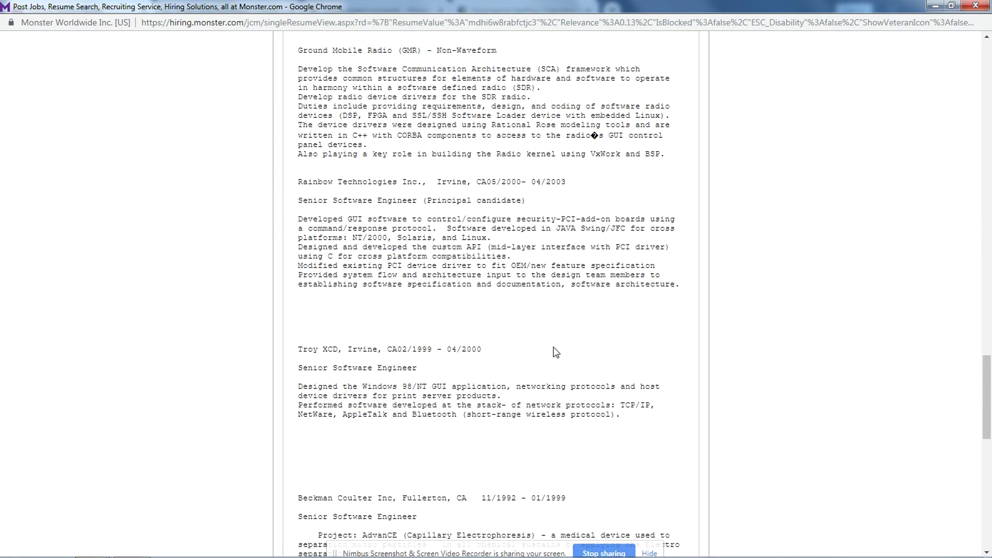
scroll(558, 356, "up", 20)
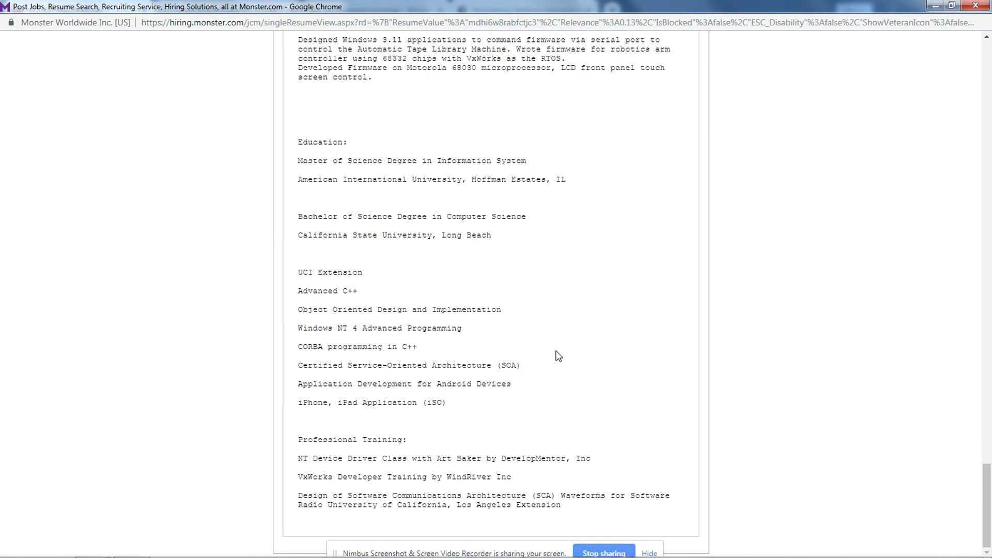
scroll(558, 341, "up", 20)
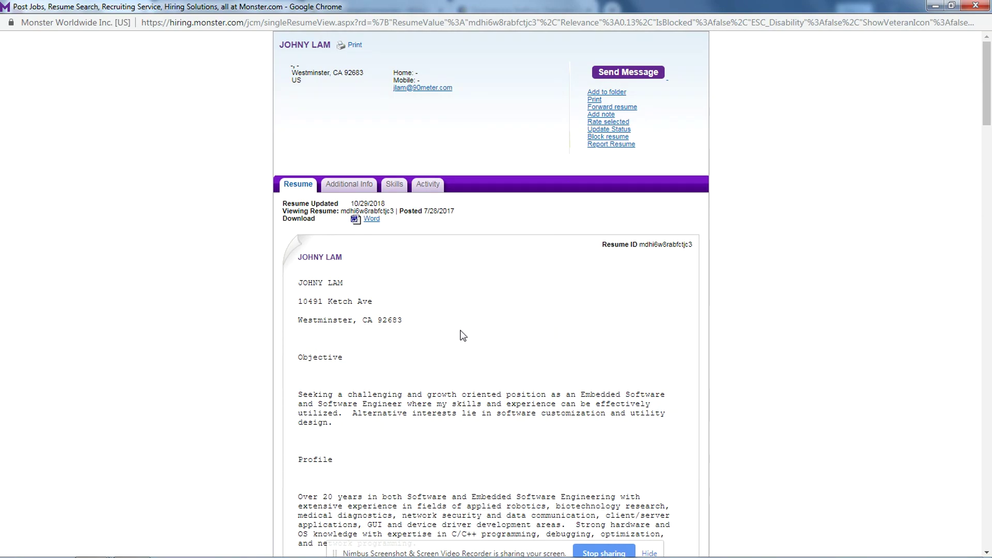
Step: Search the resume text for "single", repeat the search to check for further matches, and close the resume
key("ctrl+f")
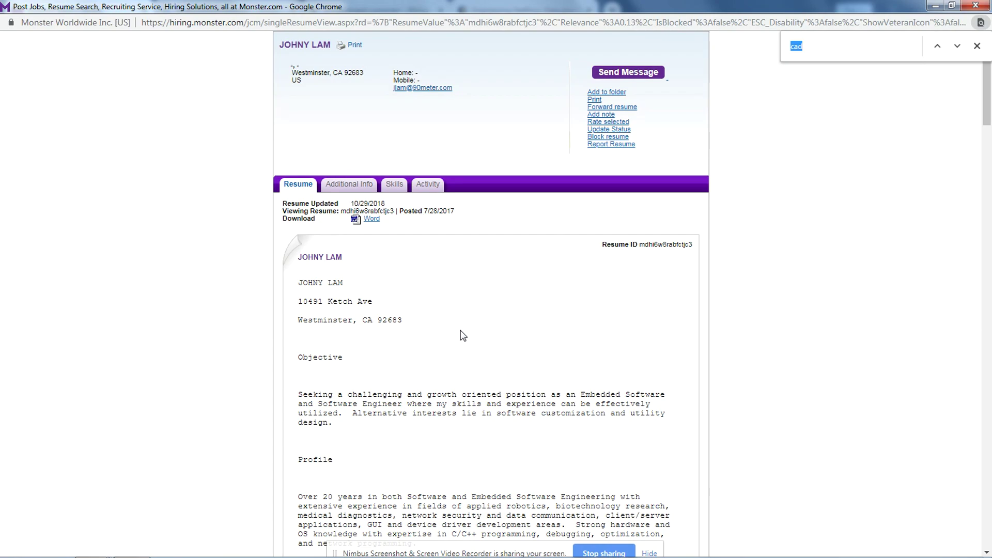
type("single")
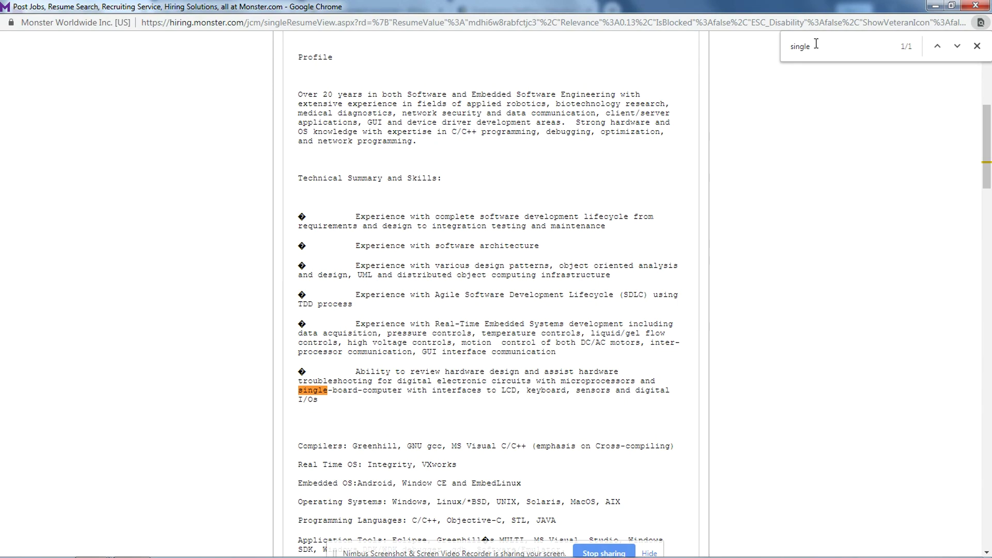
left_click(977, 46)
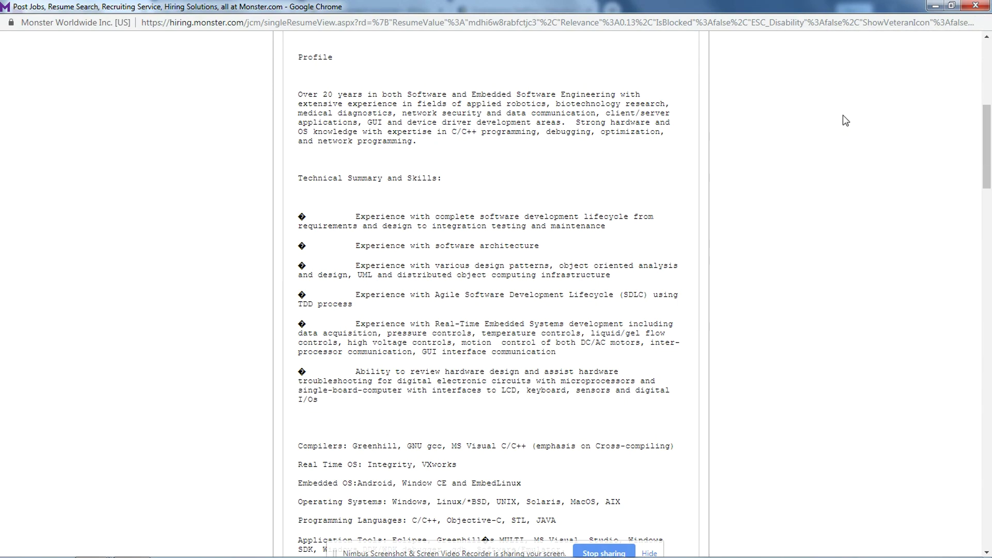
key("ctrl+f")
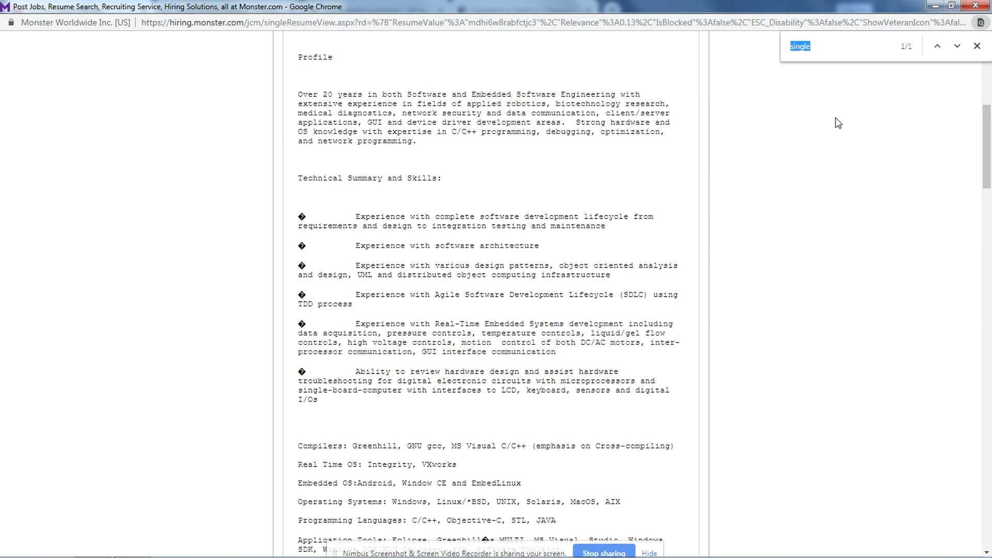
key("BackSpace")
type("single")
left_click(956, 48)
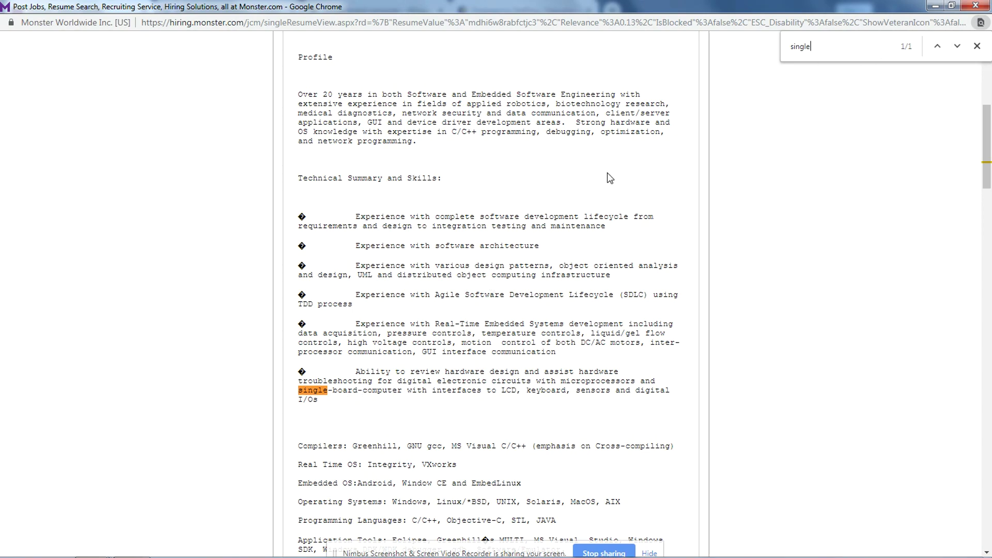
left_click(975, 6)
Step: Open the confidential Software Architect Medical Device resume, examine its summary for highlighted keyword matches, and close it
scroll(638, 251, "down", 5)
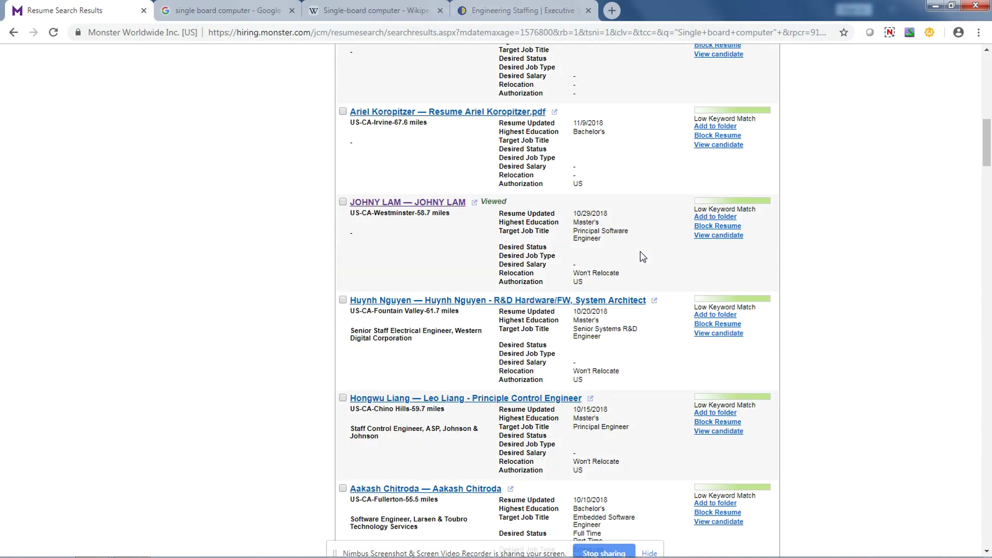
scroll(416, 344, "down", 2)
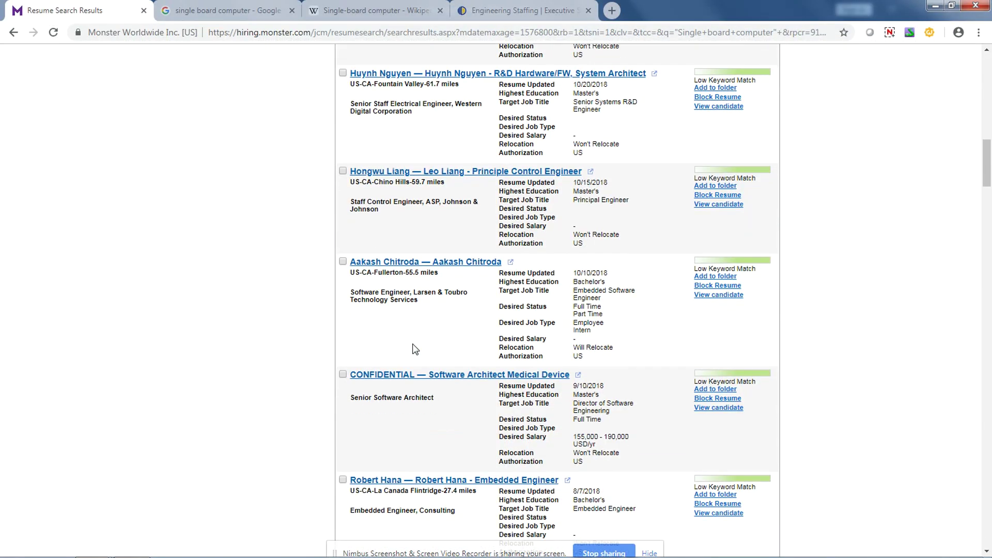
left_click(577, 376)
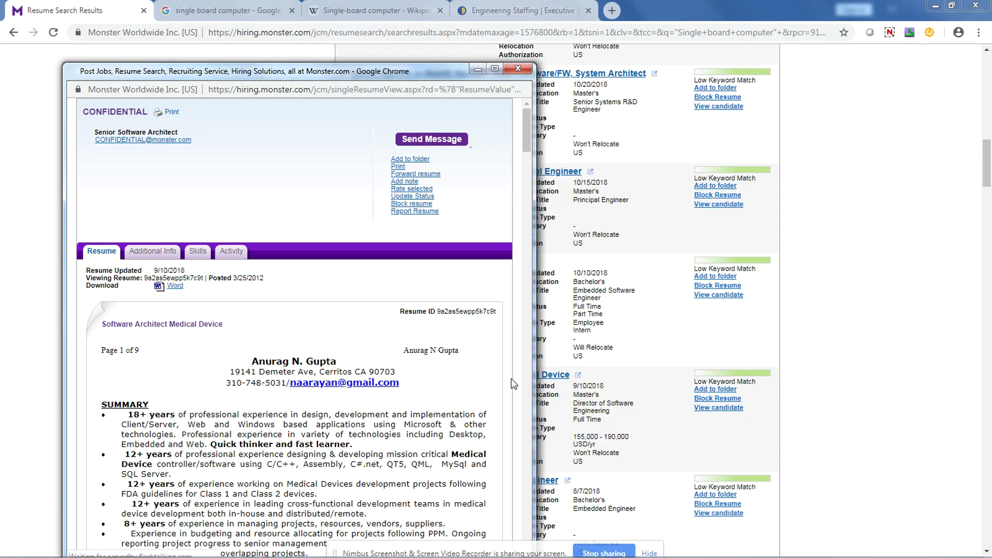
left_click_drag(258, 361, 351, 355)
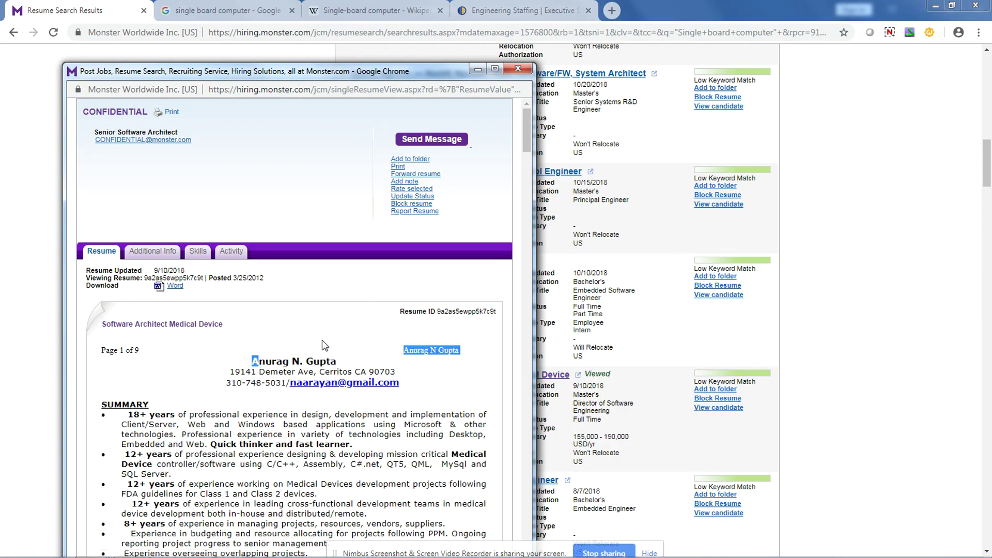
scroll(321, 340, "down", 2)
scroll(325, 341, "down", 1)
left_click(338, 349)
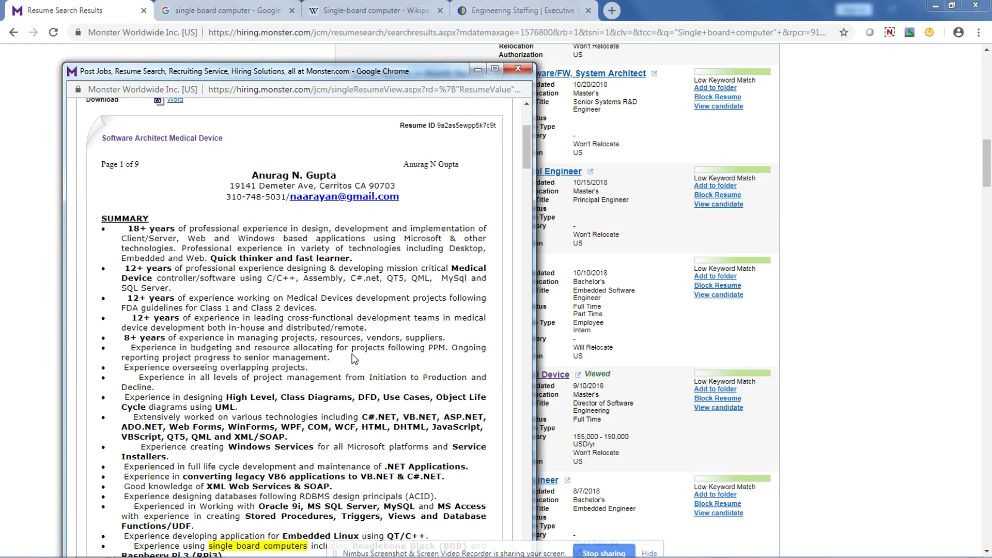
scroll(353, 359, "down", 4)
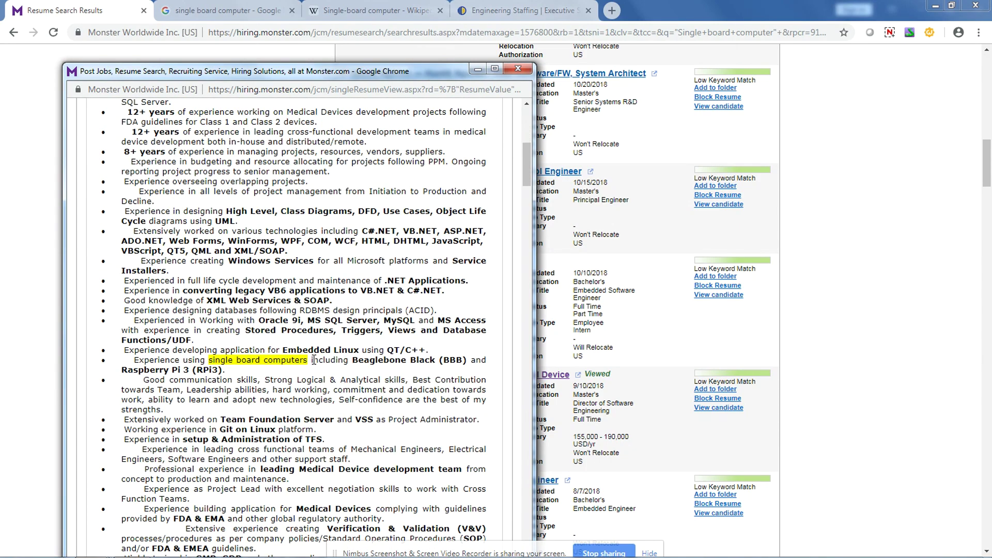
left_click(519, 68)
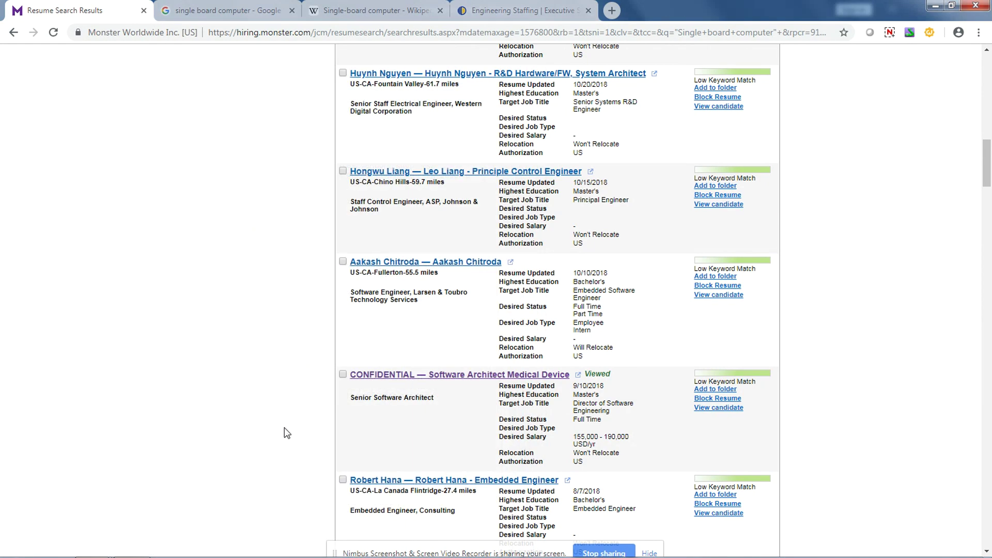
Step: Switch to Word and add an asterisk before the closing quotation mark of the first key term, making it "Single board computer*"
mouse_move(273, 556)
left_click(132, 545)
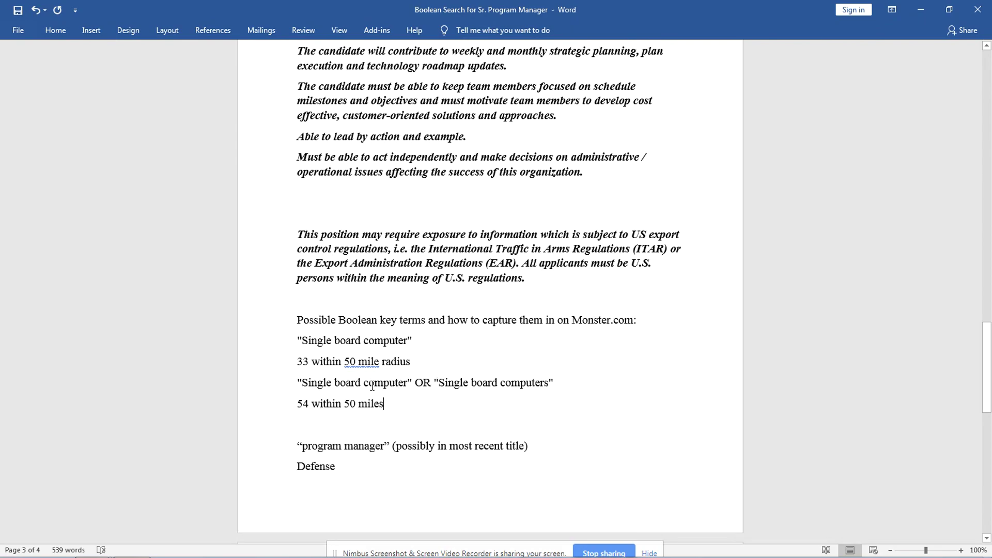
left_click_drag(309, 382, 408, 383)
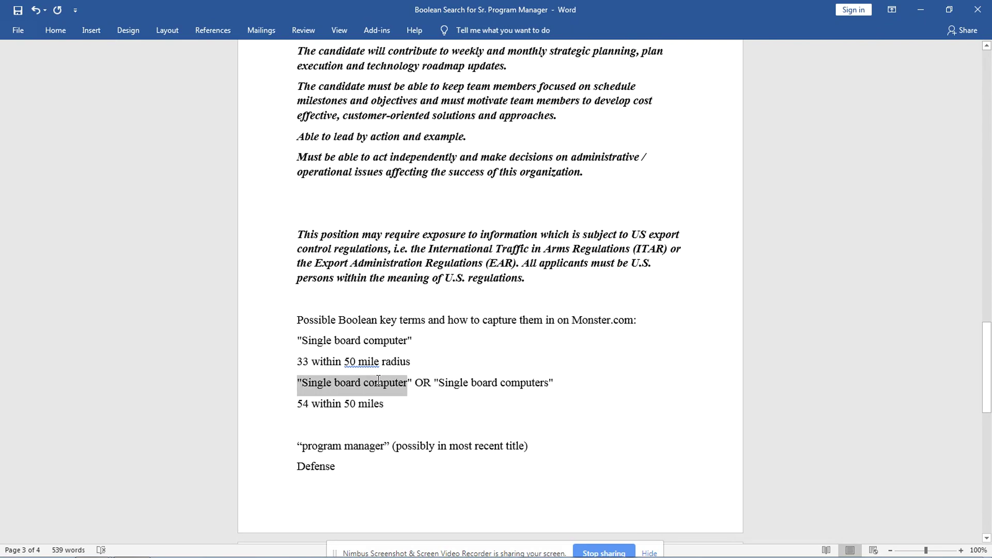
left_click(366, 342)
left_click(408, 340)
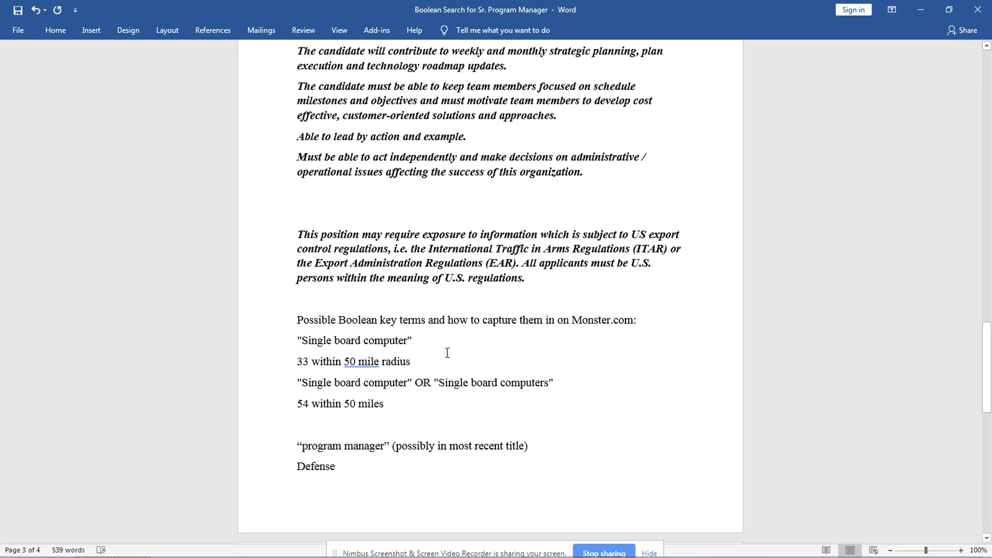
type("*")
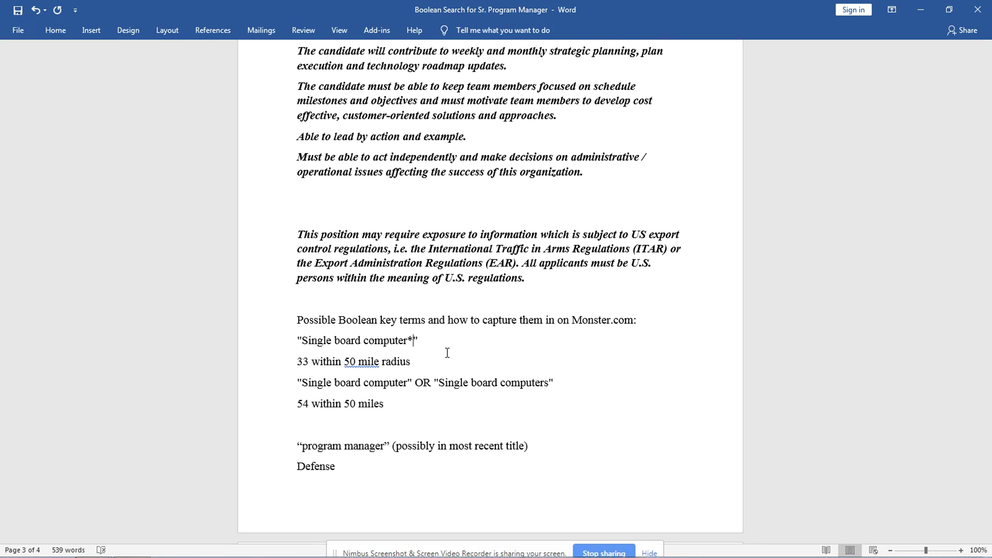
Step: Copy the wildcard term "Single board computer*" with its quotation marks from the key terms list
left_click_drag(425, 337, 310, 338)
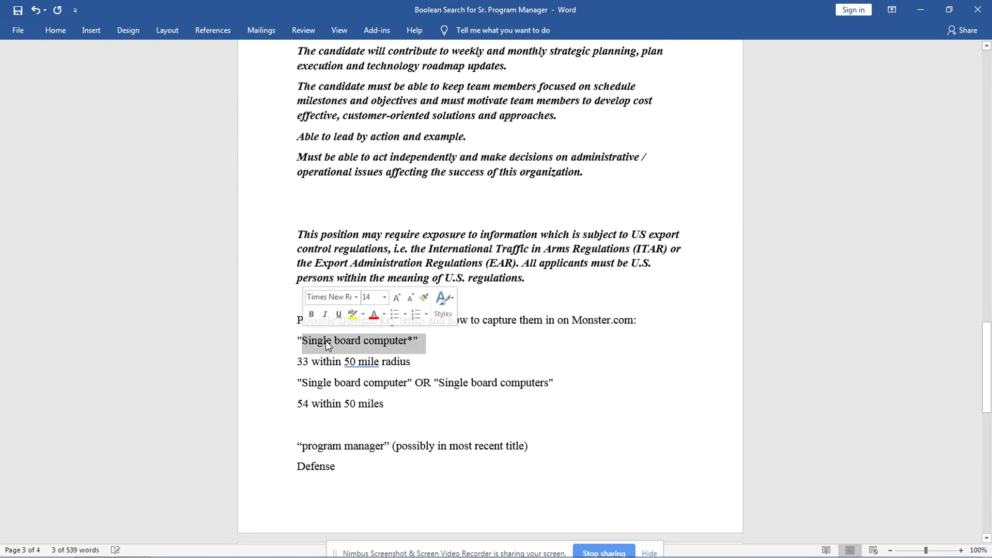
left_click(411, 339)
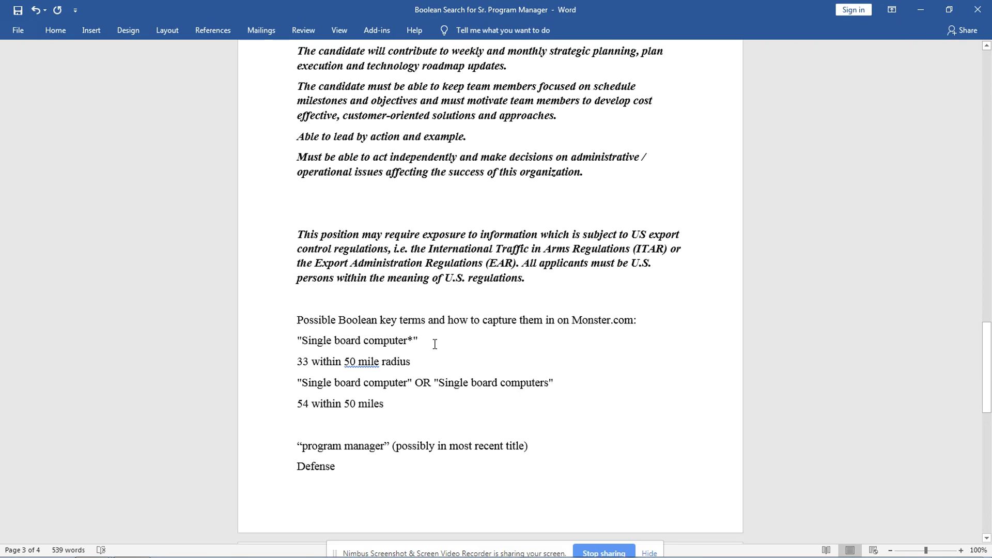
left_click_drag(422, 342, 296, 341)
key("ctrl+c")
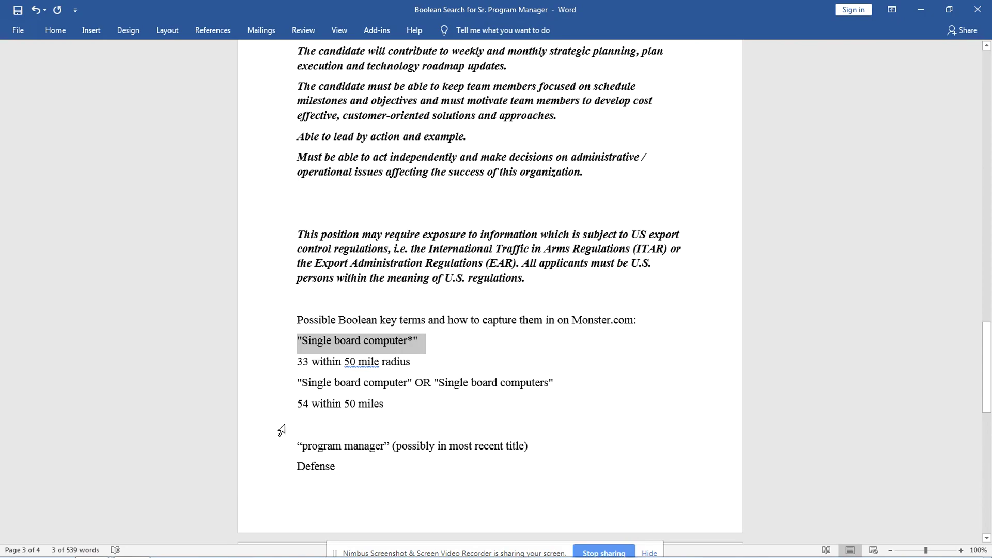
Step: Switch to Chrome, replace the resume search keyword with the copied term "Single board computer*", and run the search
left_click(91, 547)
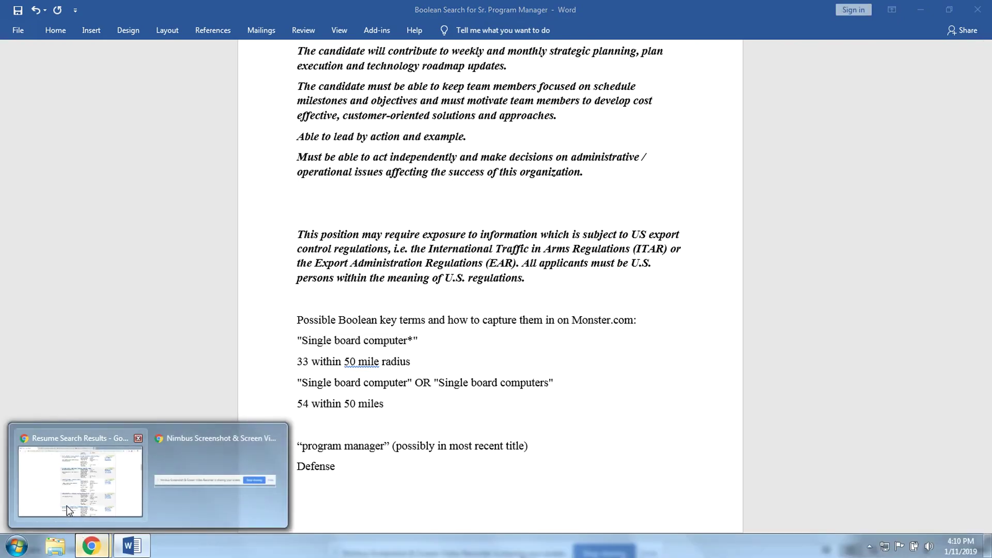
left_click(73, 470)
scroll(181, 266, "up", 10)
scroll(182, 266, "up", 1)
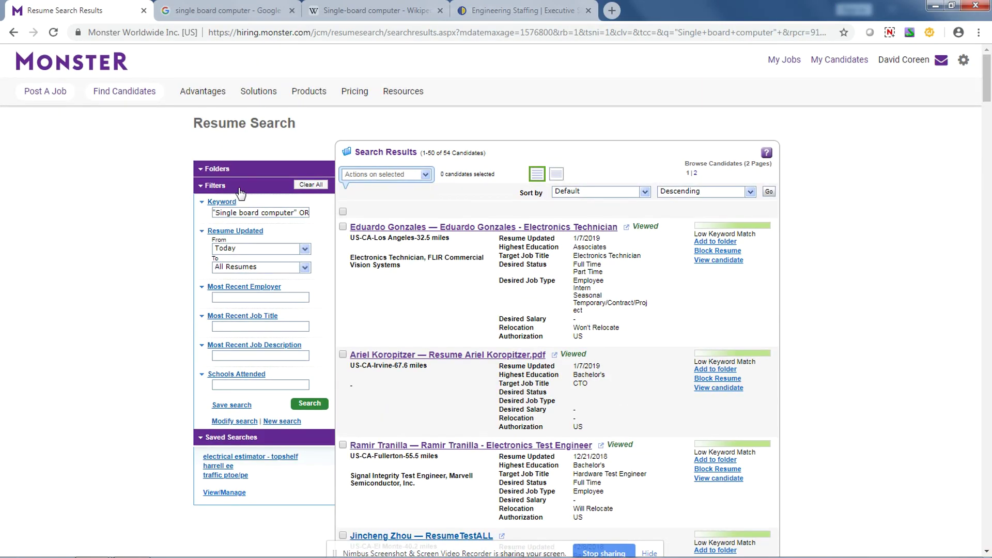
left_click_drag(217, 213, 369, 219)
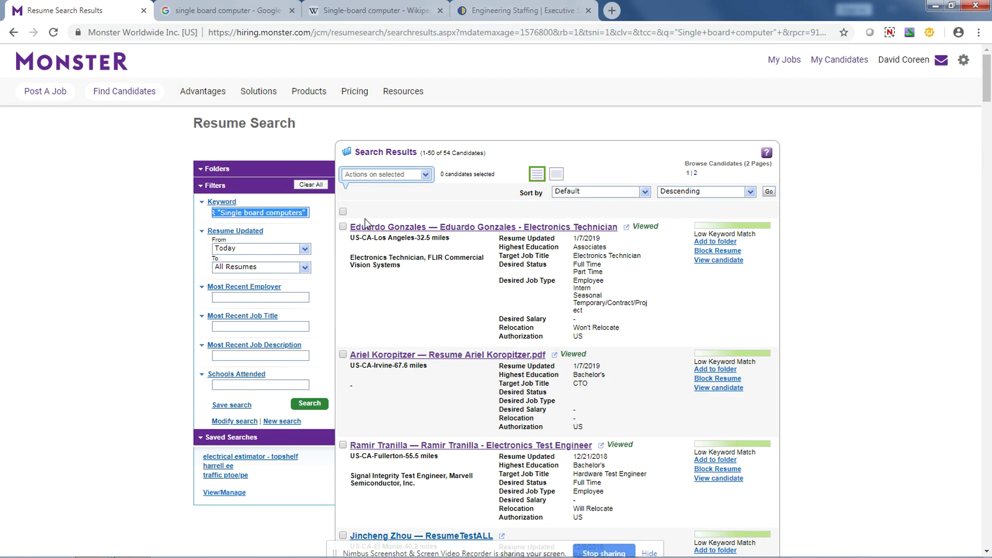
key("BackSpace")
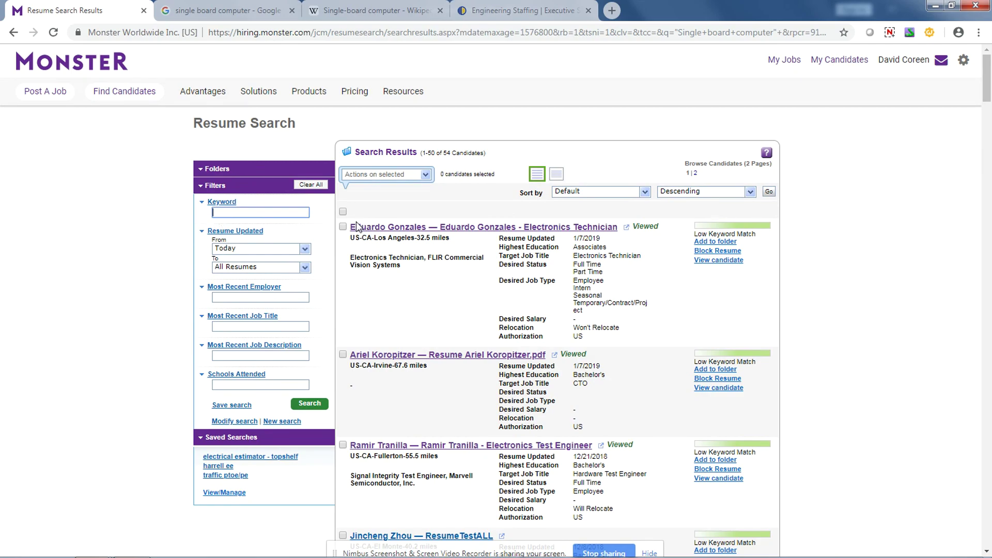
key("ctrl+v")
left_click(312, 401)
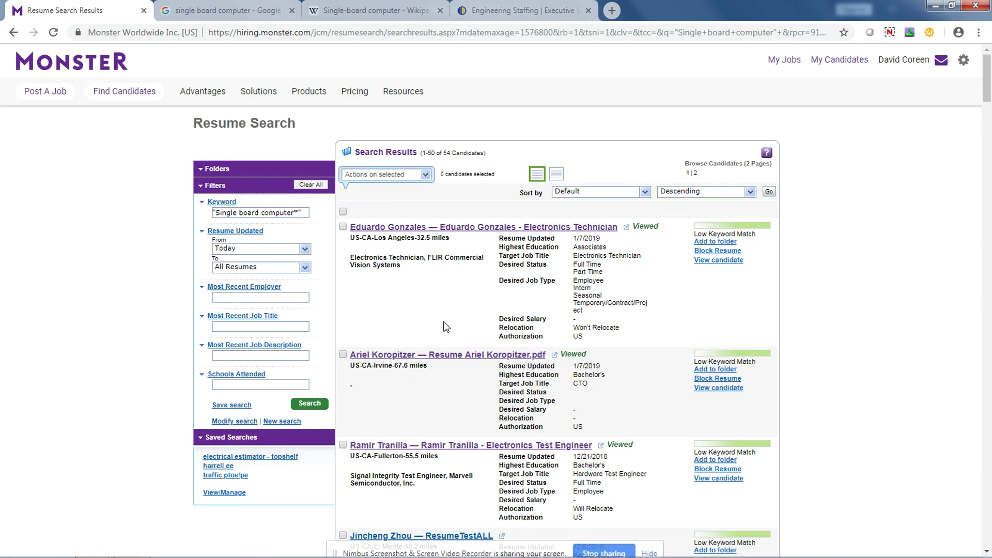
Step: Open the Electronics Technician resume from the search results in a maximized window and read through its skills and career experience
left_click(626, 227)
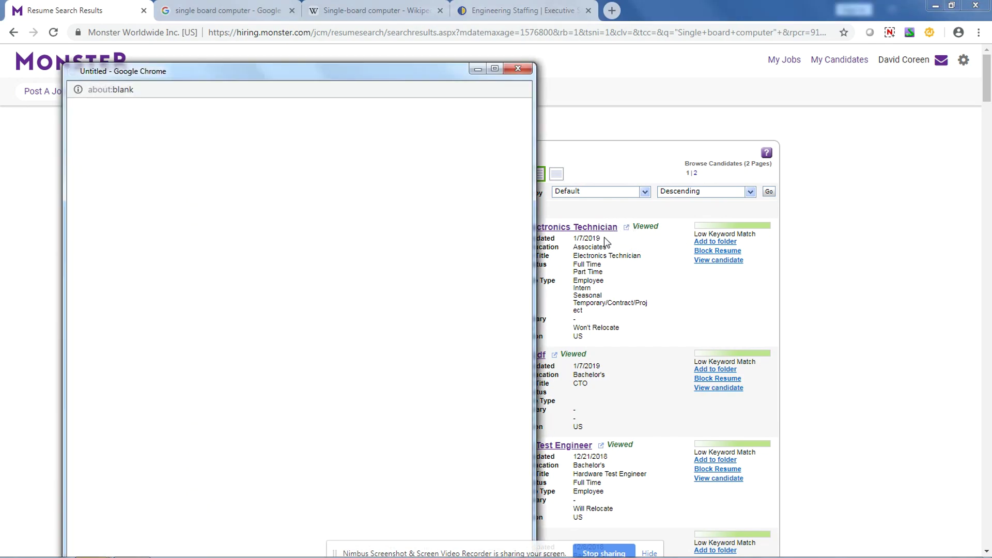
left_click(495, 68)
scroll(571, 321, "down", 11)
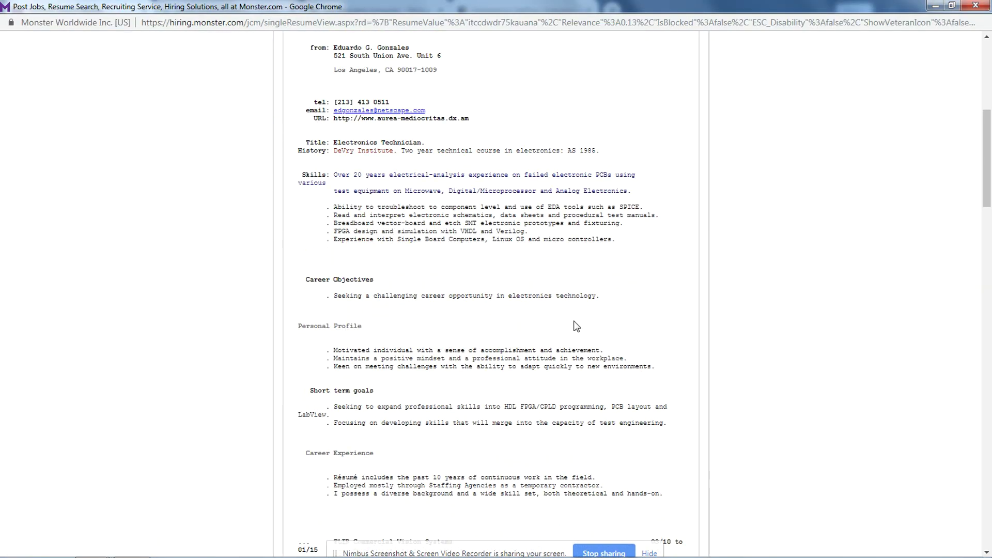
scroll(574, 321, "down", 12)
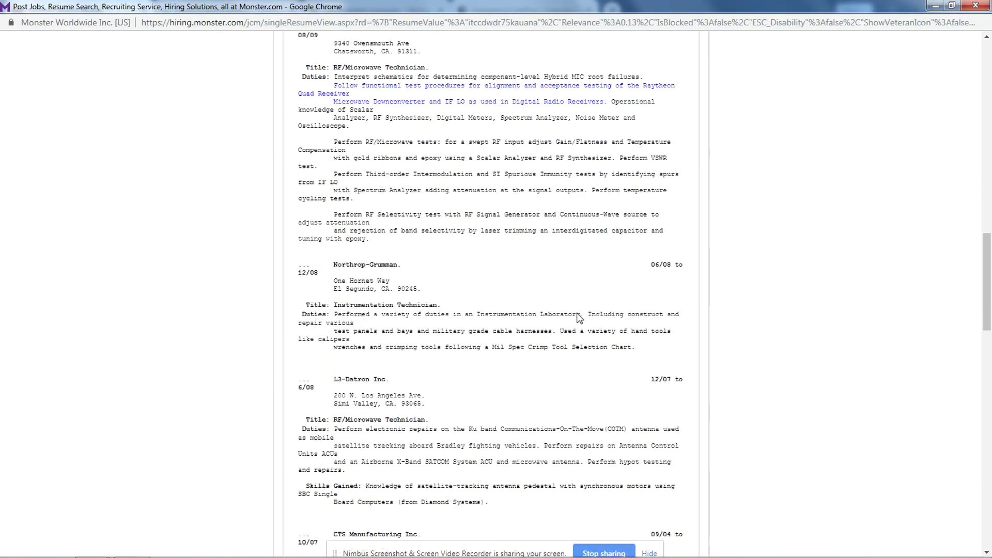
scroll(573, 315, "down", 15)
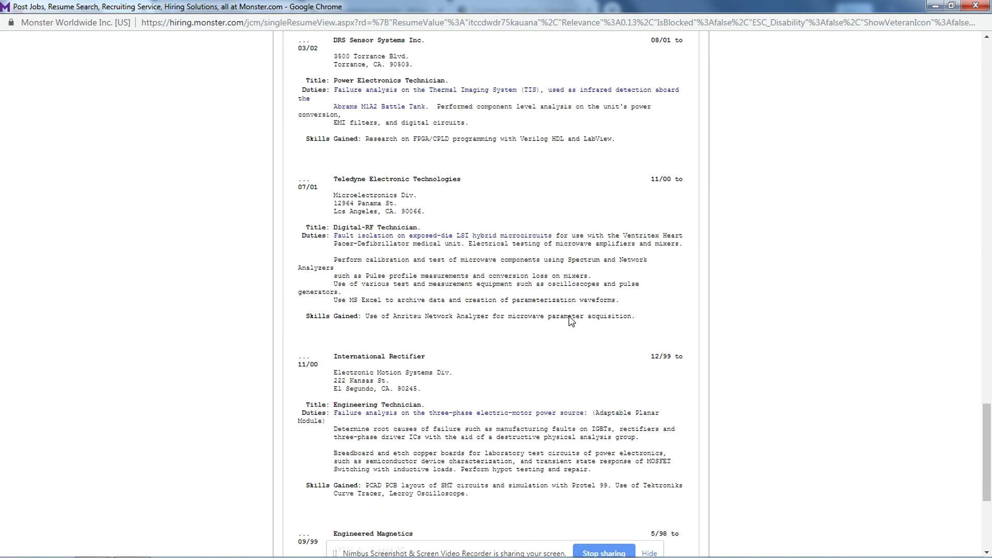
scroll(571, 316, "down", 3)
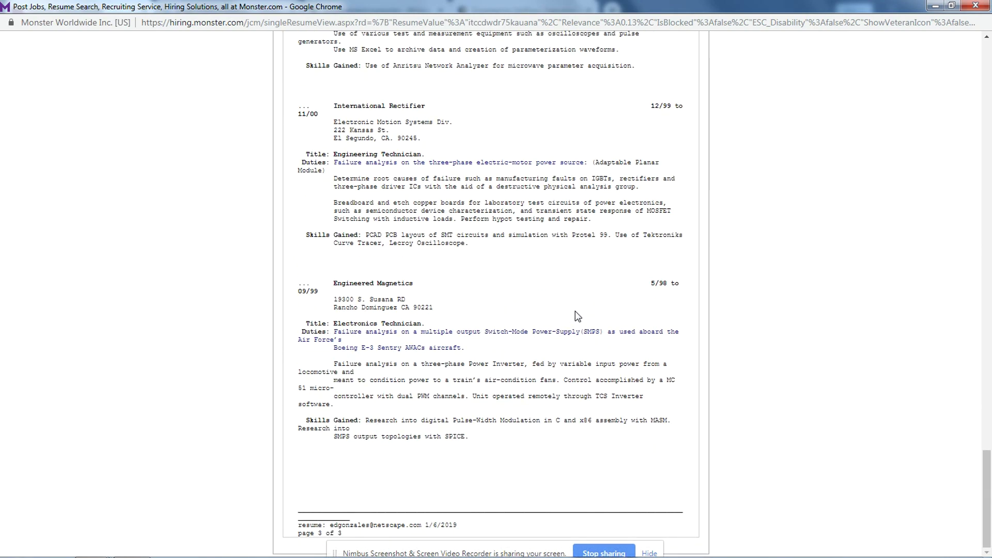
Step: Find each occurrence of "single" in the Electronics Technician resume, check the surrounding wording, and close the resume
key("ctrl+f")
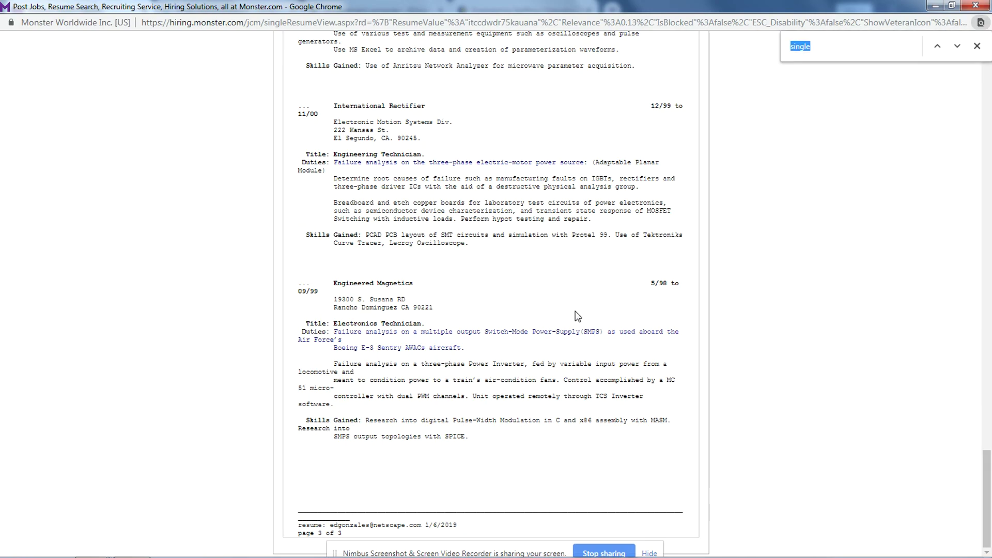
key("Return")
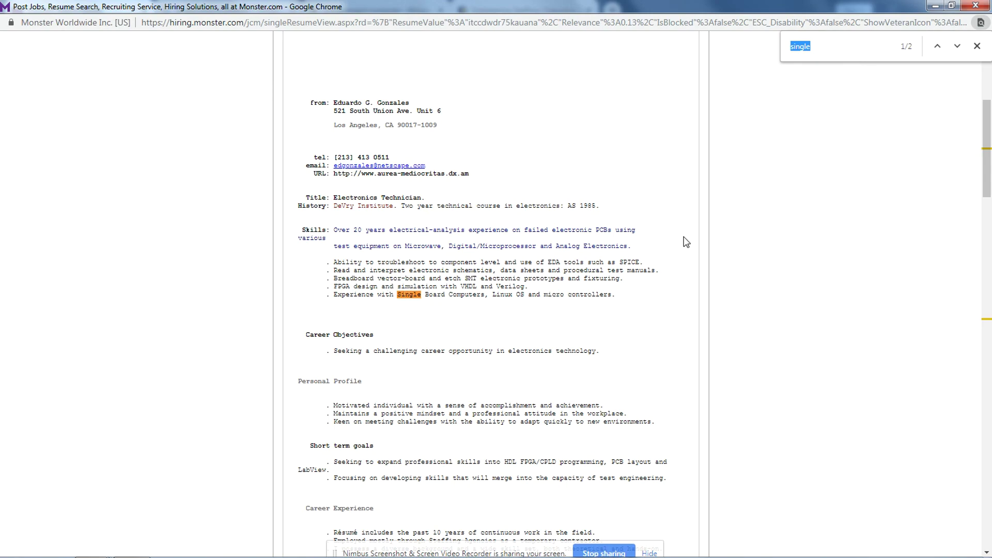
left_click(956, 47)
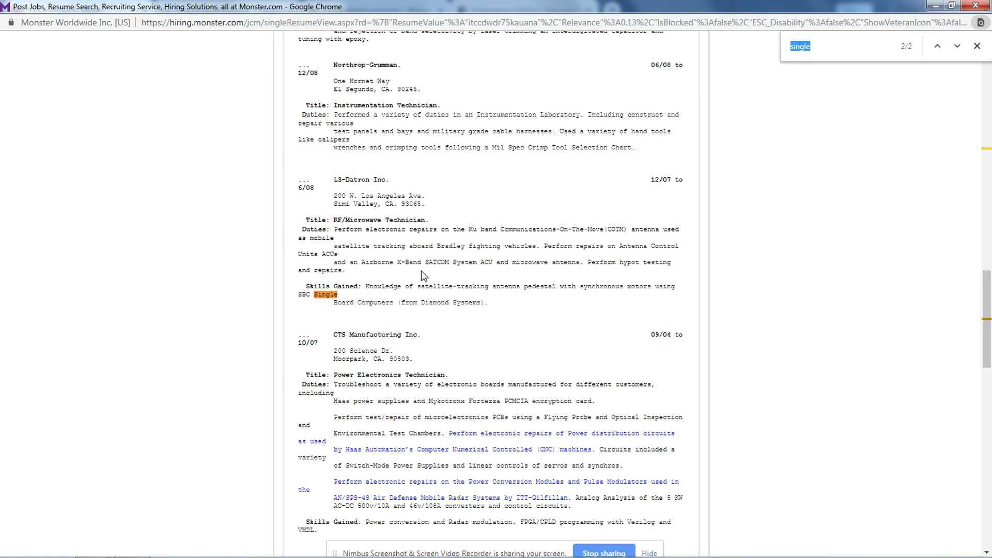
left_click(976, 5)
Step: Open the Westminster Principal Software Engineer's resume in a maximized window and examine the "single-board-computer" wording in its technical summary
scroll(354, 353, "down", 7)
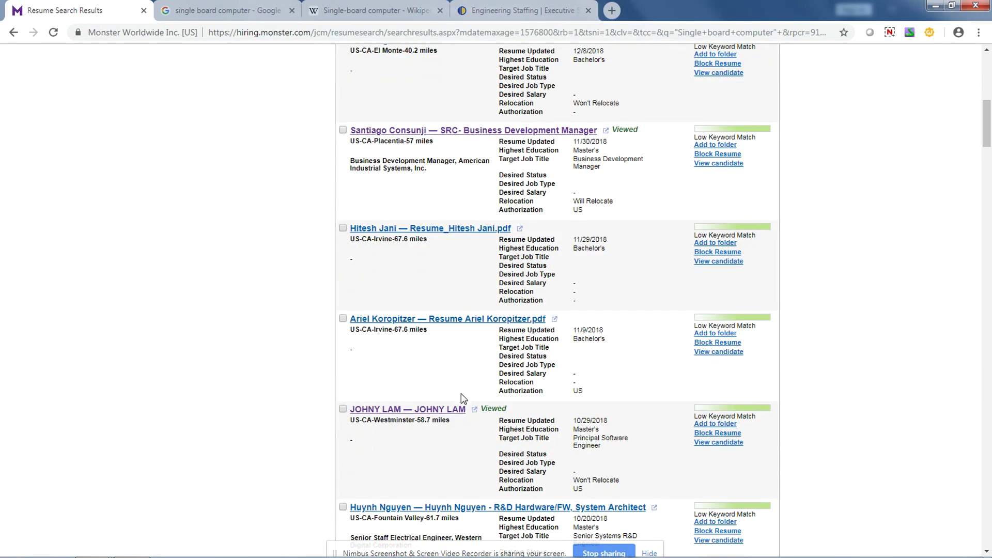
left_click(474, 410)
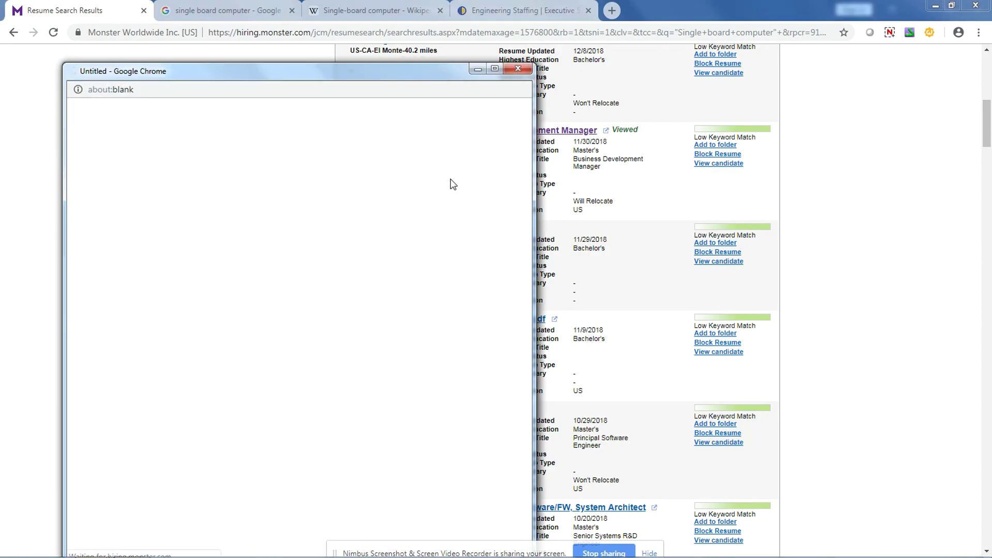
left_click(495, 68)
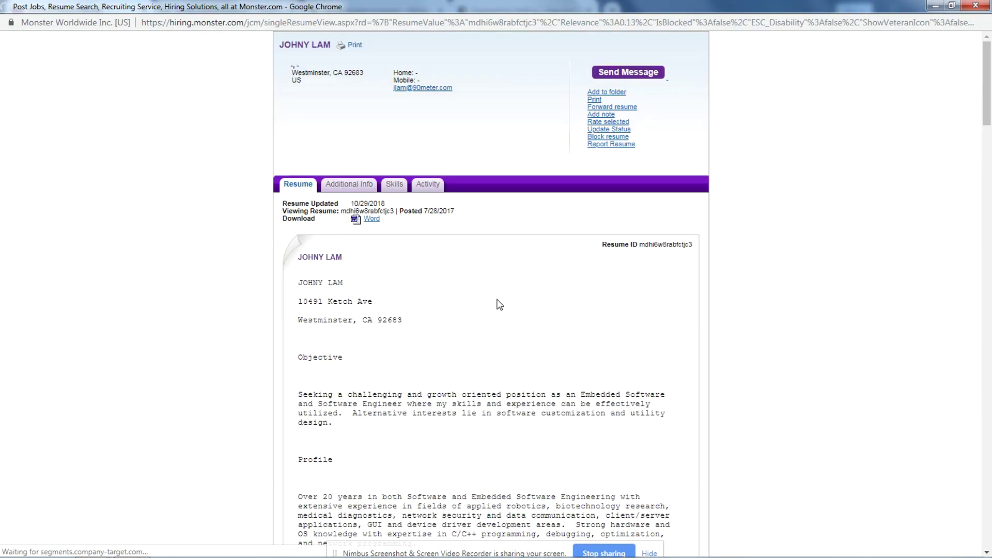
scroll(509, 314, "down", 5)
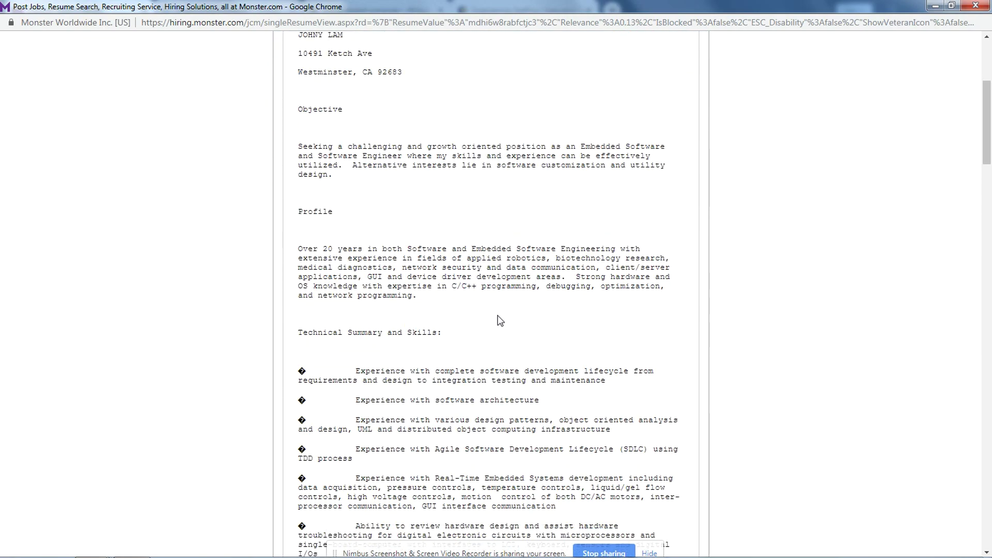
scroll(501, 315, "down", 7)
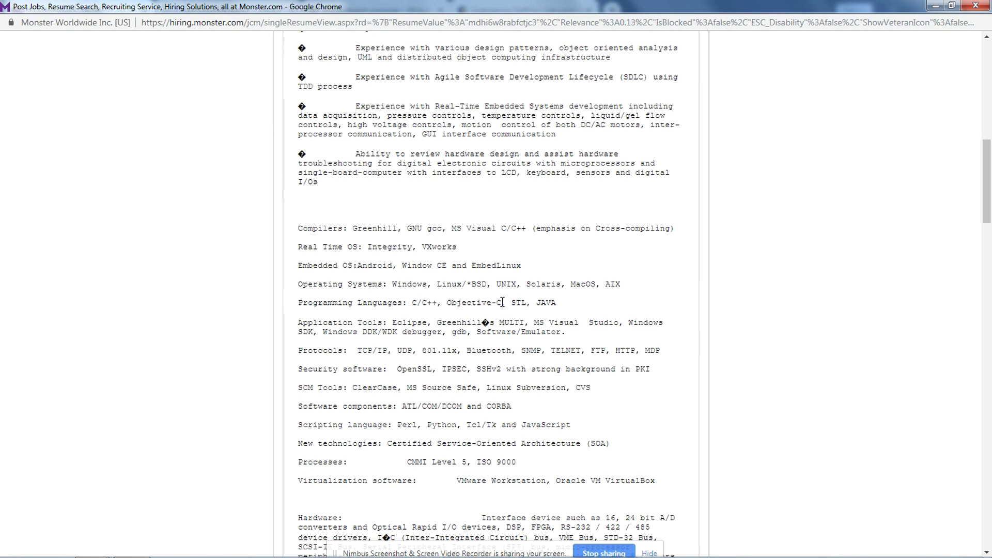
scroll(503, 302, "up", 2)
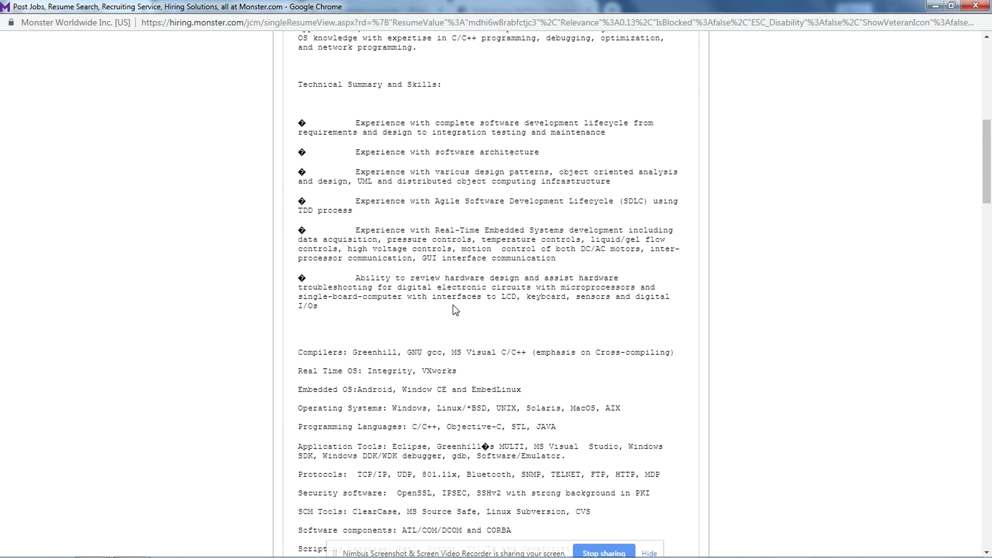
left_click_drag(300, 294, 393, 296)
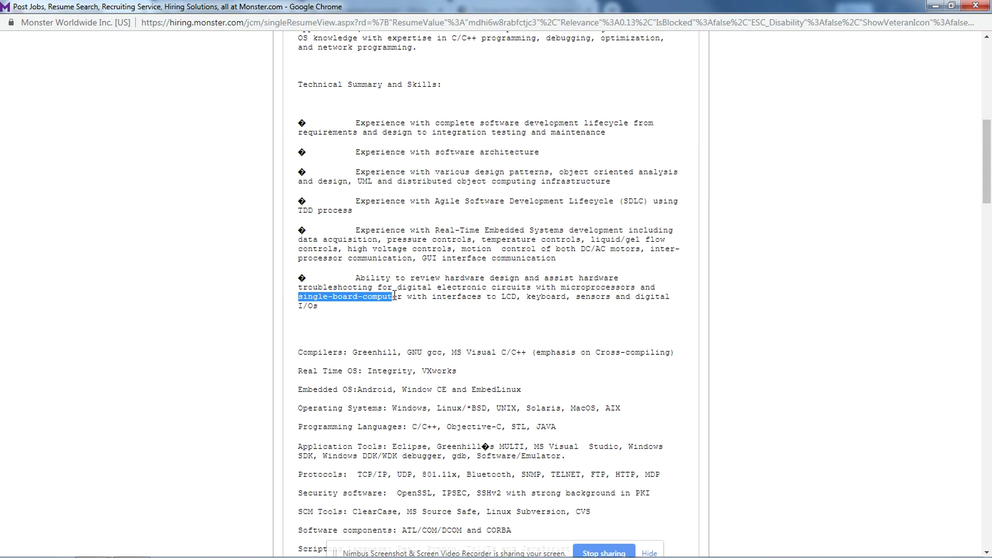
left_click(395, 295)
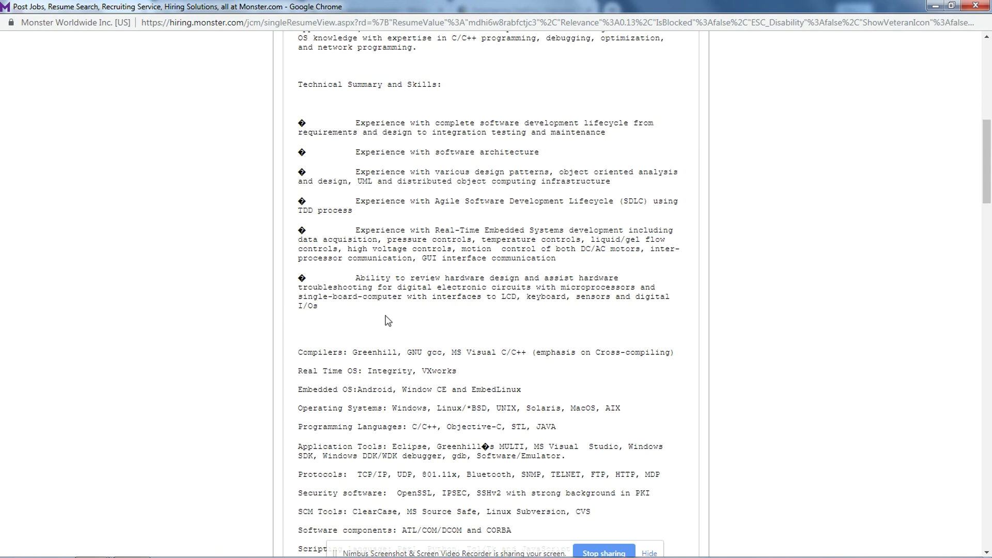
Step: Search the Principal Software Engineer's resume for "single" and close it
key("ctrl+f")
key("Return")
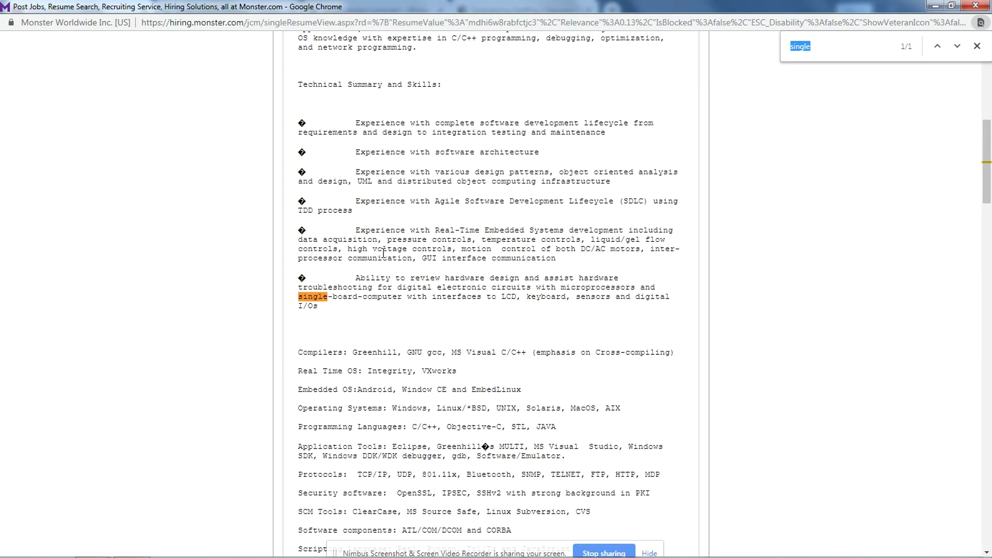
left_click(976, 5)
Step: Open the confidential Software Architect Medical Device resume, maximize it, find "single" in its text, and close it
scroll(522, 345, "down", 8)
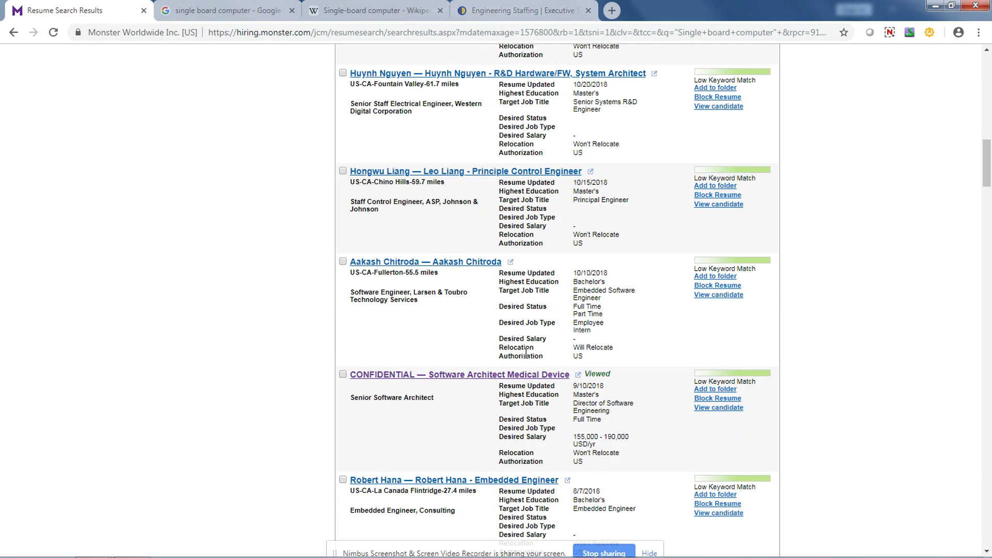
left_click(577, 377)
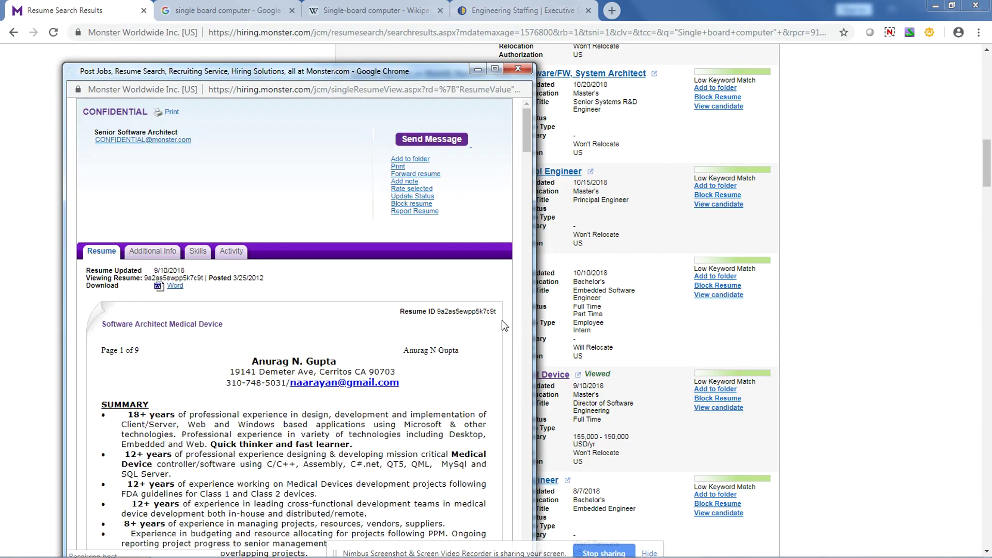
left_click(494, 69)
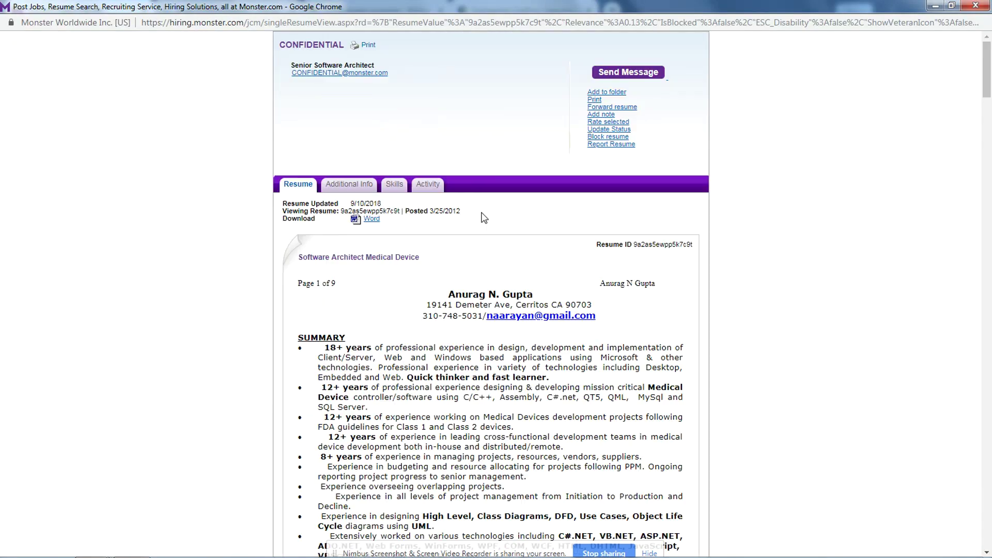
scroll(514, 290, "down", 15)
scroll(551, 358, "down", 20)
scroll(548, 358, "down", 20)
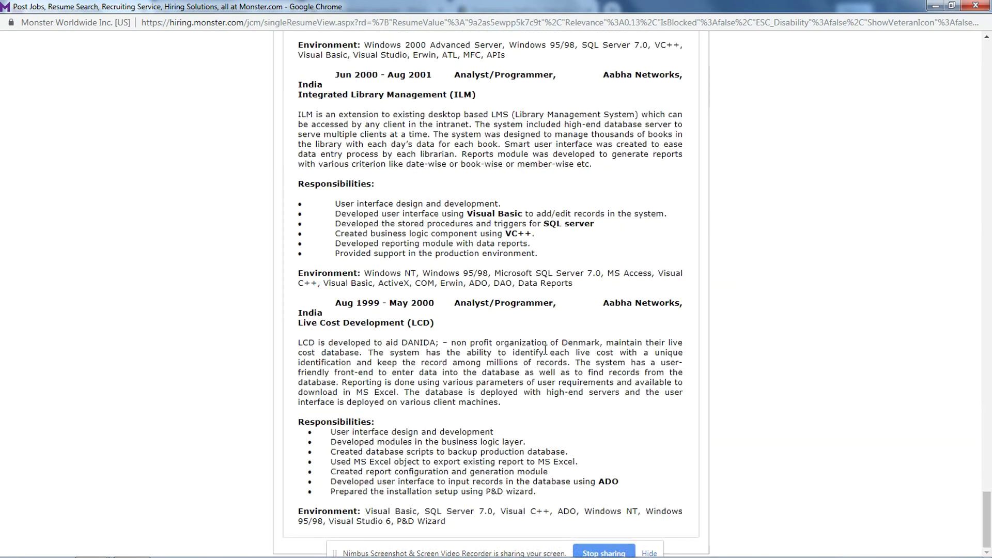
key("ctrl+f")
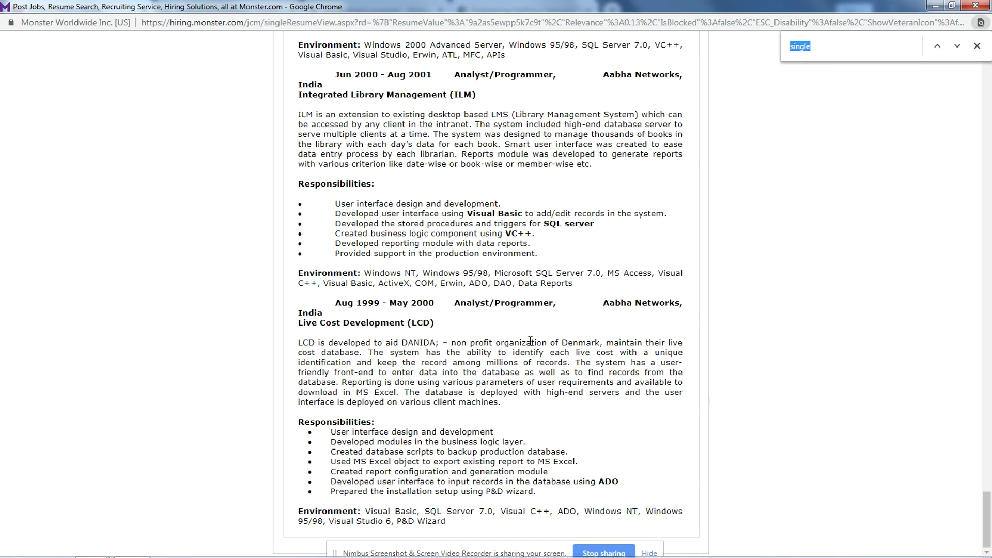
key("Return")
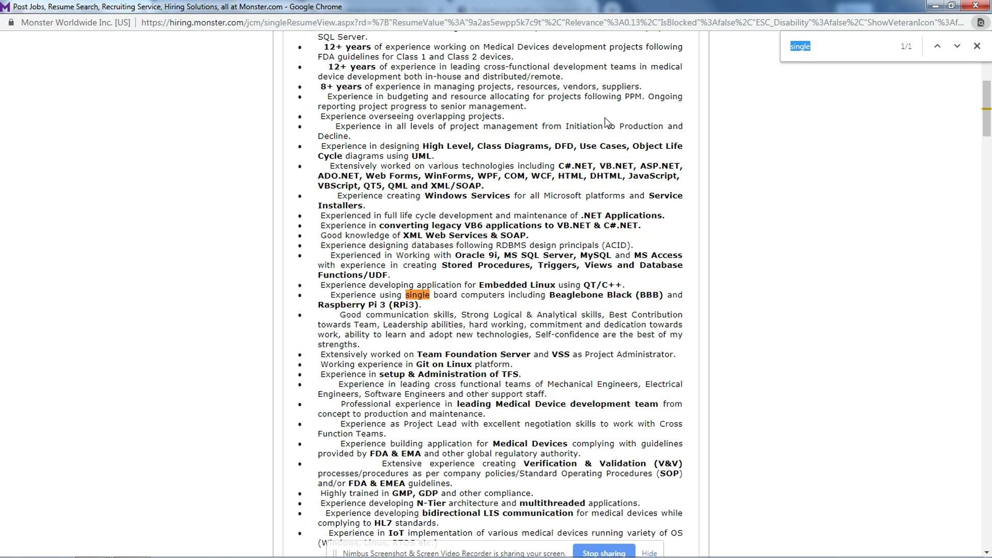
left_click(975, 6)
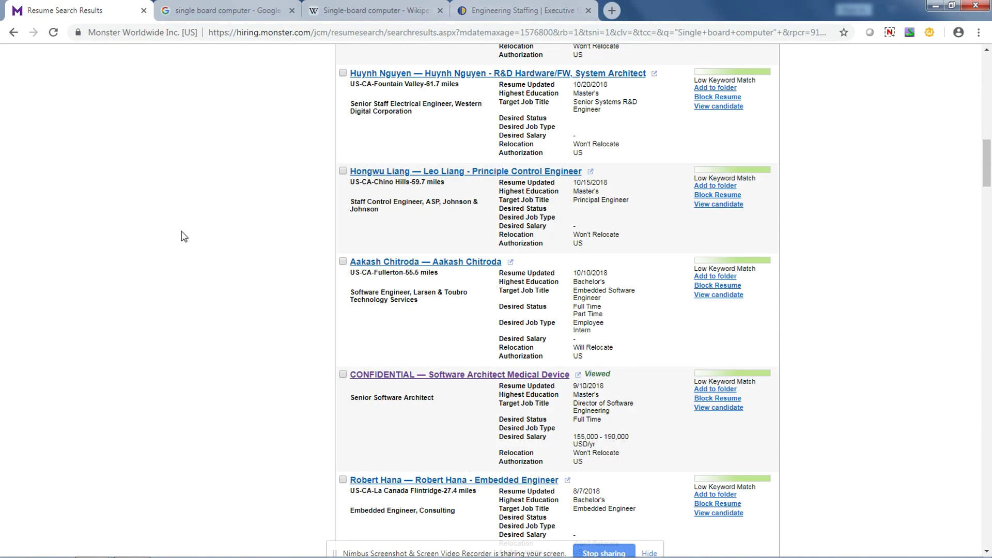
Step: Switch to Word, remove the asterisk from the "Single board computer" key term, and delete the blank line above "program manager"
scroll(182, 233, "up", 7)
scroll(182, 232, "up", 10)
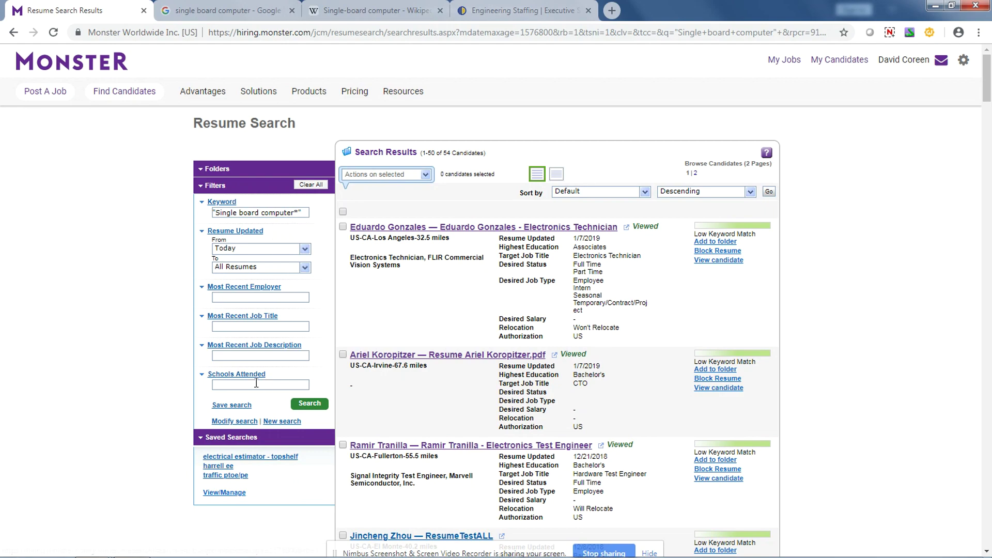
mouse_move(284, 557)
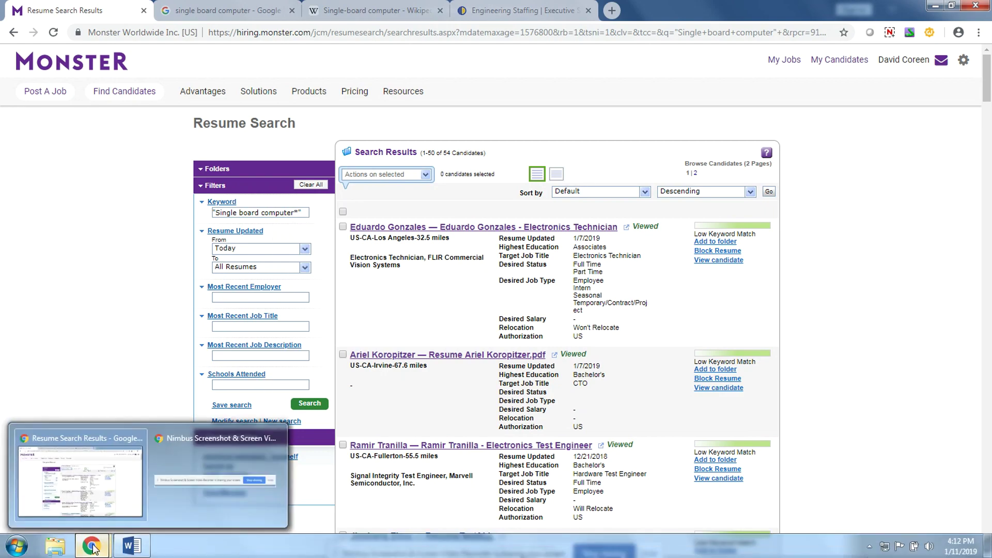
left_click(132, 547)
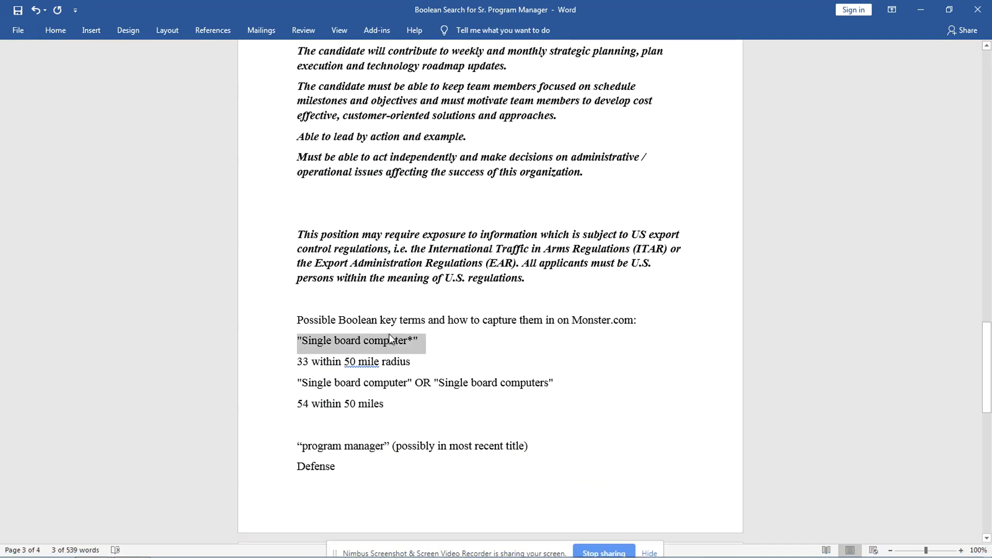
left_click(412, 341)
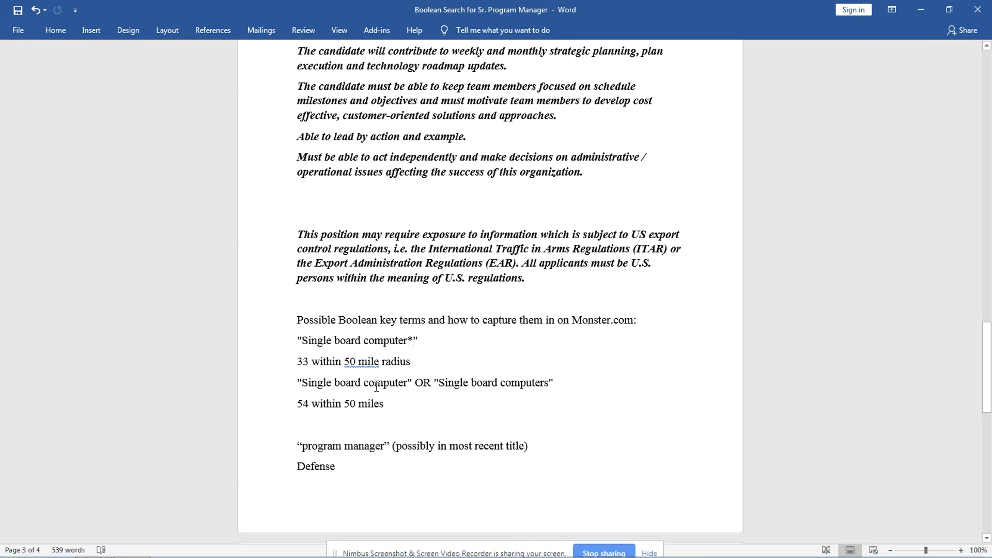
key("BackSpace")
left_click(344, 422)
key("BackSpace")
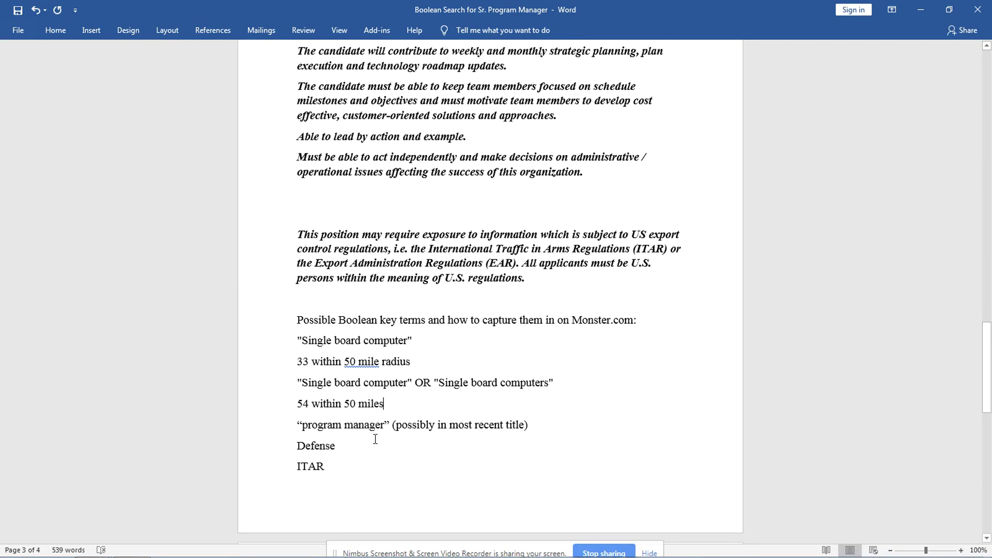
scroll(371, 438, "down", 3)
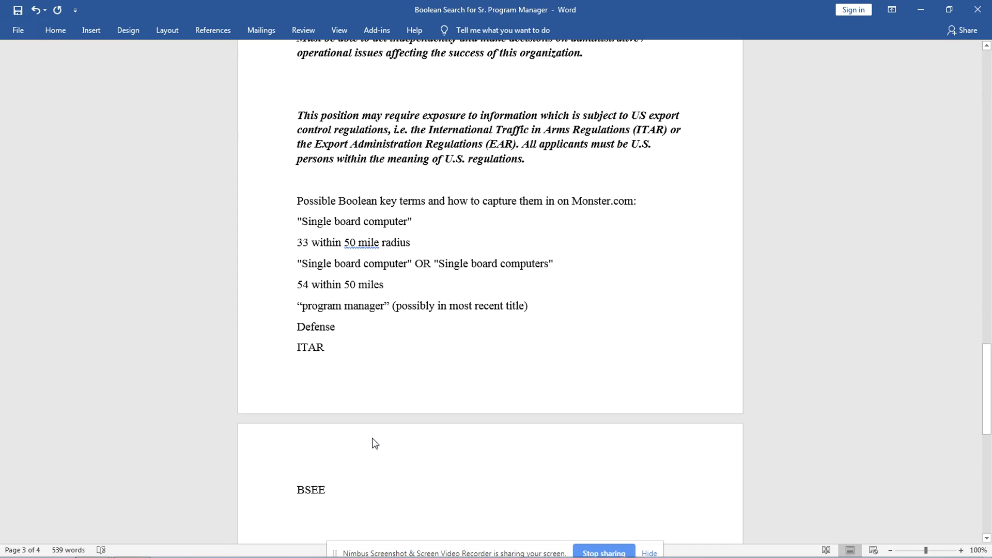
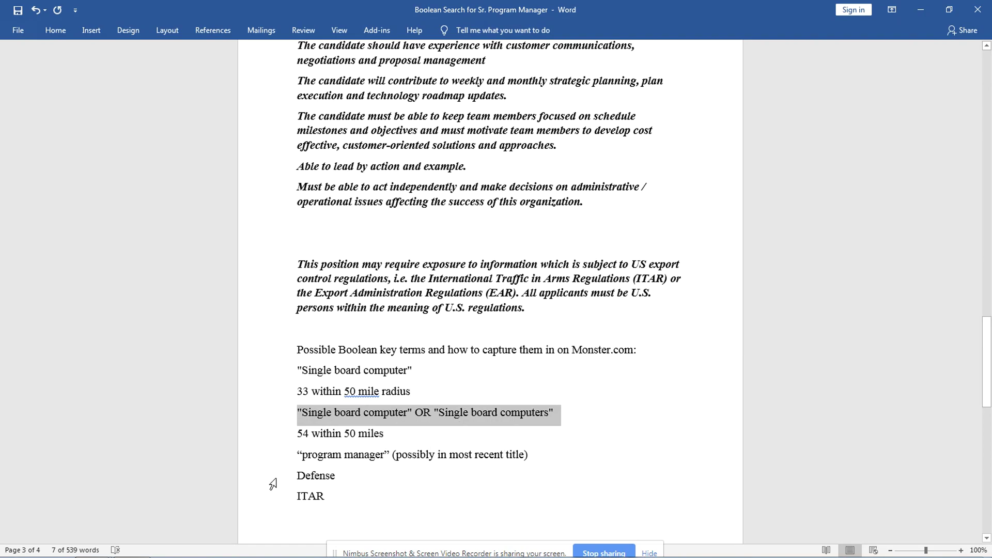
Step: Switch to Chrome, replace the resume search keyword with "Single board computer" OR "Single board computers", and run the search
mouse_move(96, 546)
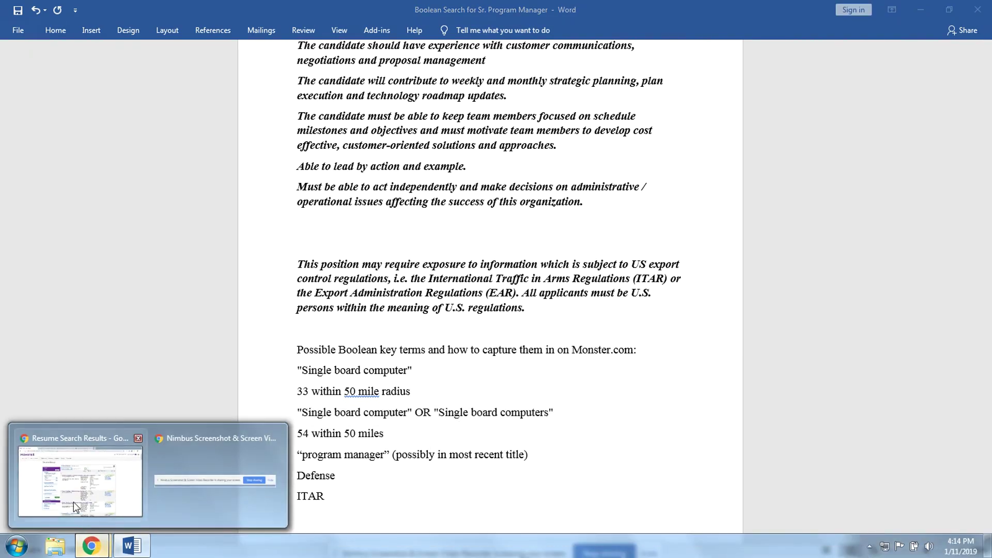
left_click(73, 502)
left_click_drag(310, 210, 166, 204)
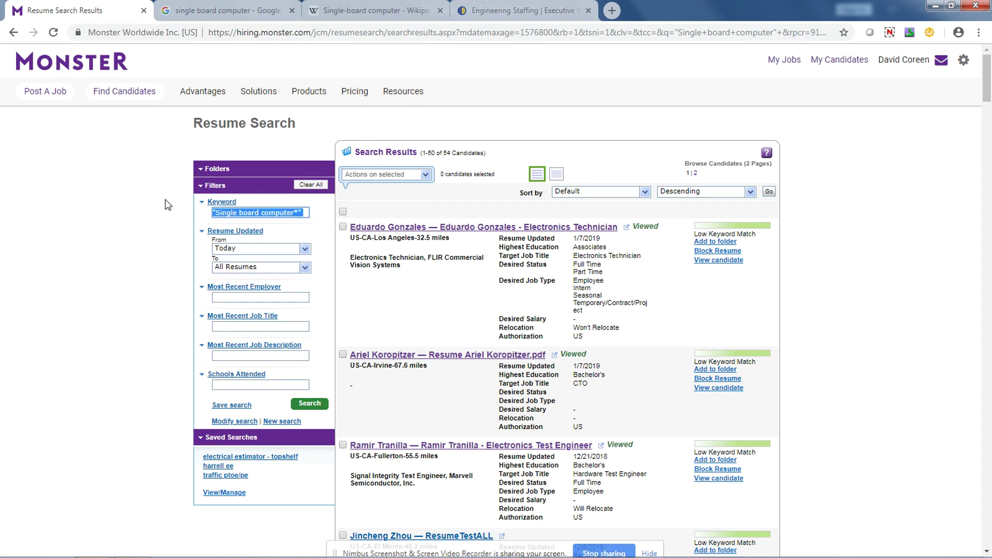
type("\"Single board computer\" OR \"Single board computers\"")
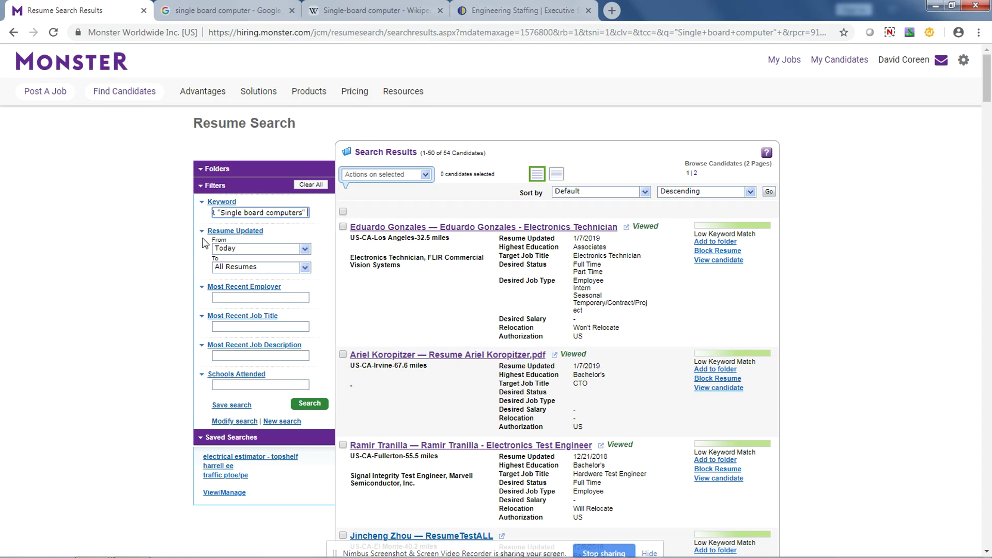
left_click(310, 404)
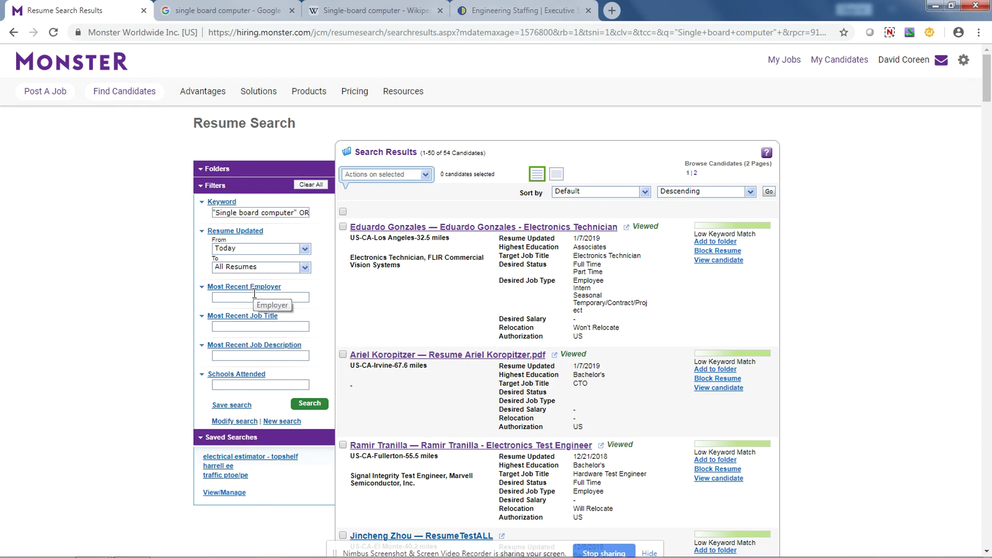
Step: Reopen the criteria of the current resume search, review the location and resume detail options, and rerun the search
left_click(248, 423)
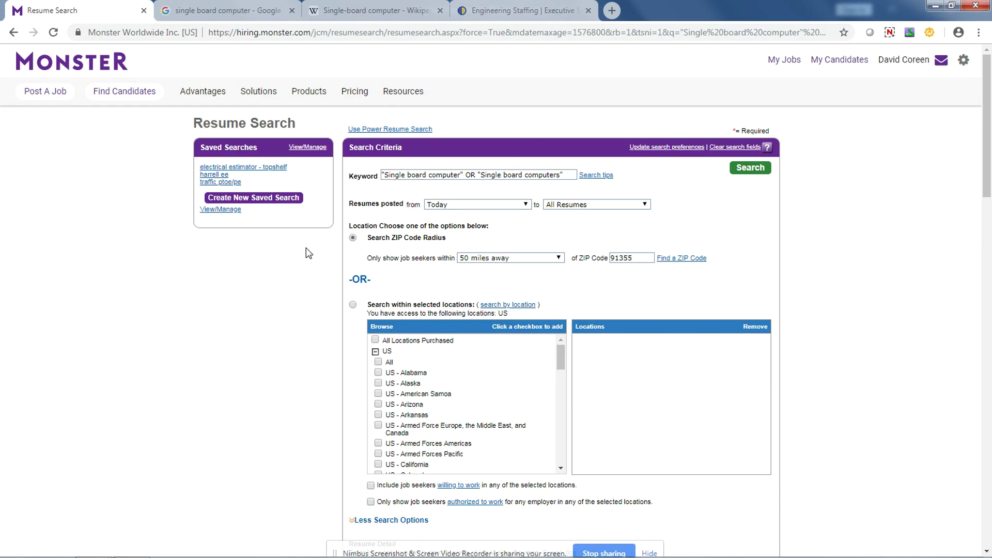
scroll(241, 323, "down", 2)
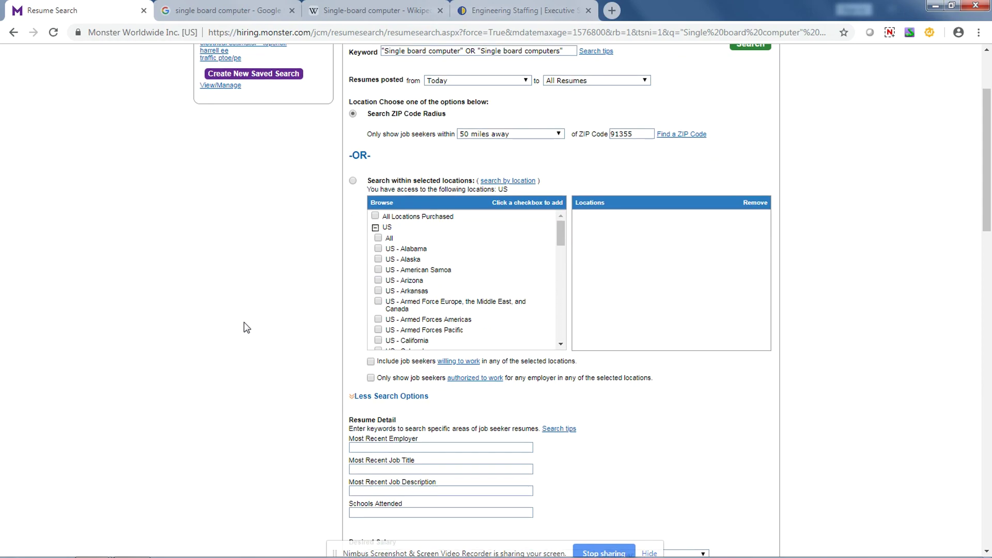
scroll(261, 331, "down", 2)
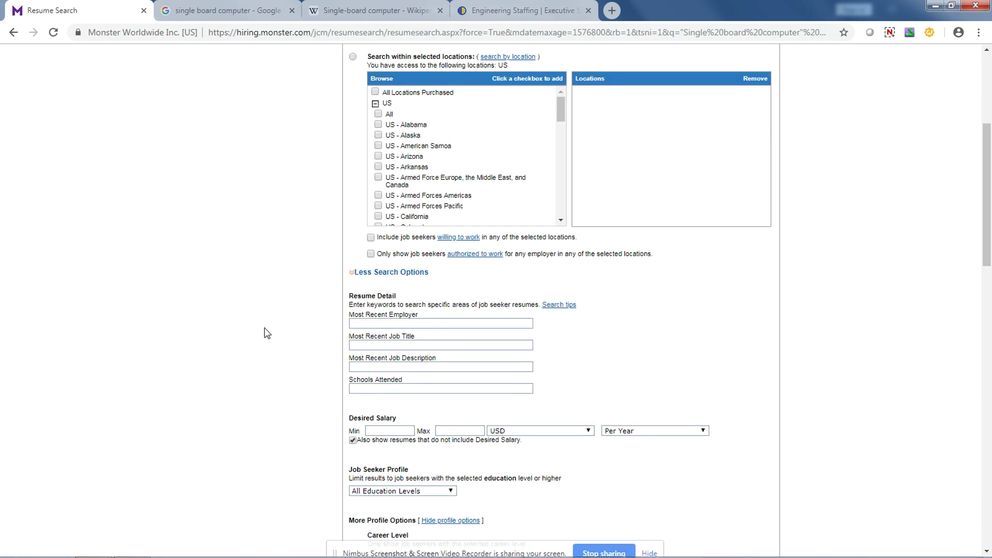
left_click(370, 344)
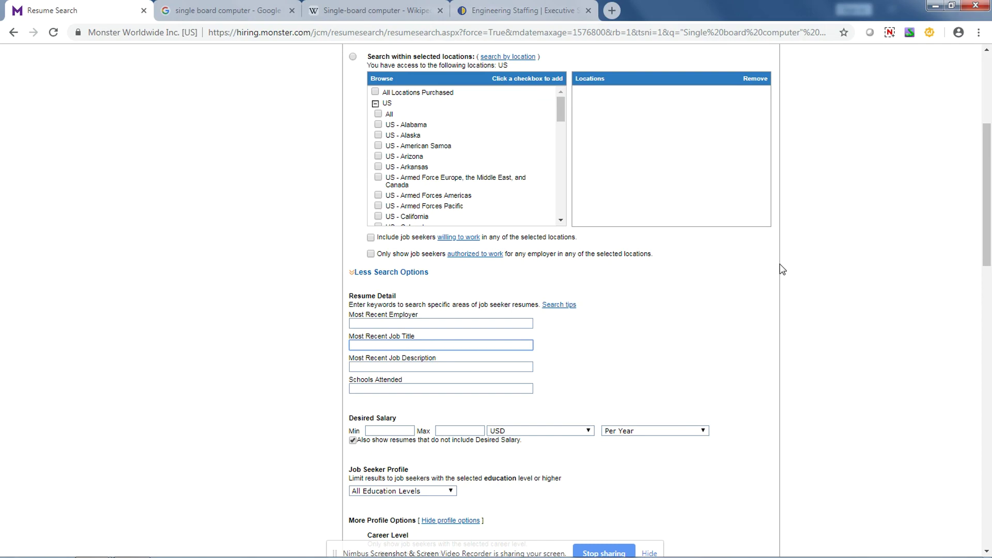
scroll(801, 267, "up", 5)
left_click(750, 168)
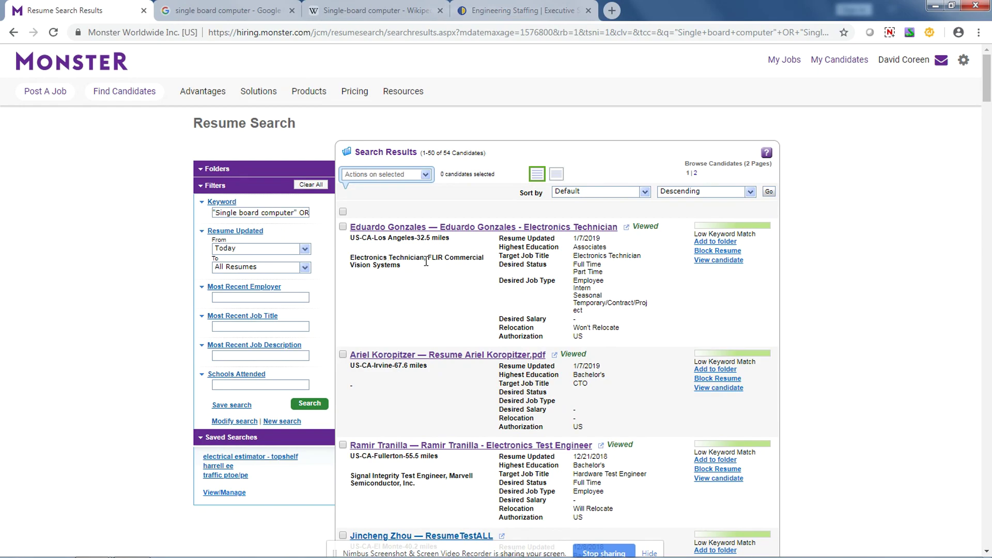
Step: Review the candidates listed in the results for "Single board computer" OR "Single board computers"
scroll(449, 280, "down", 2)
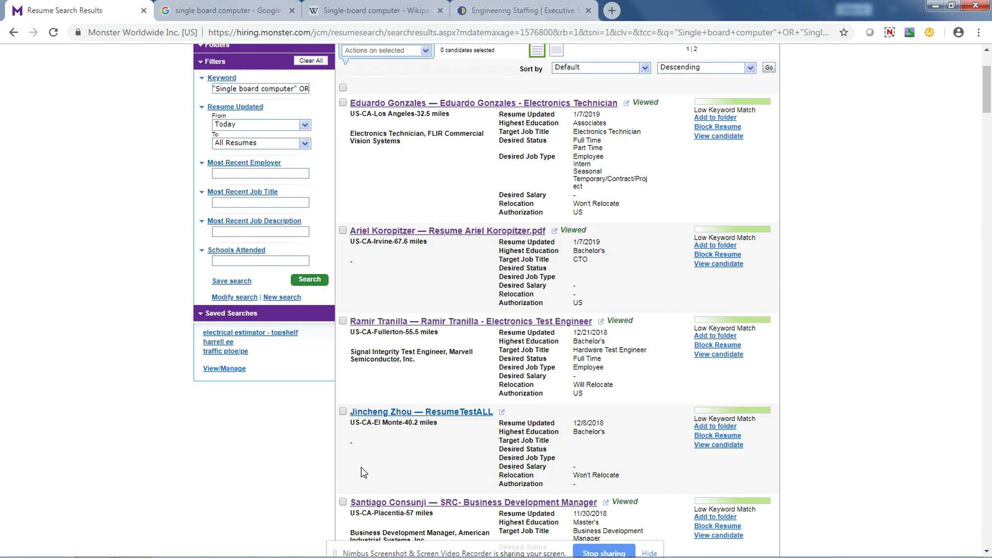
scroll(408, 437, "down", 1)
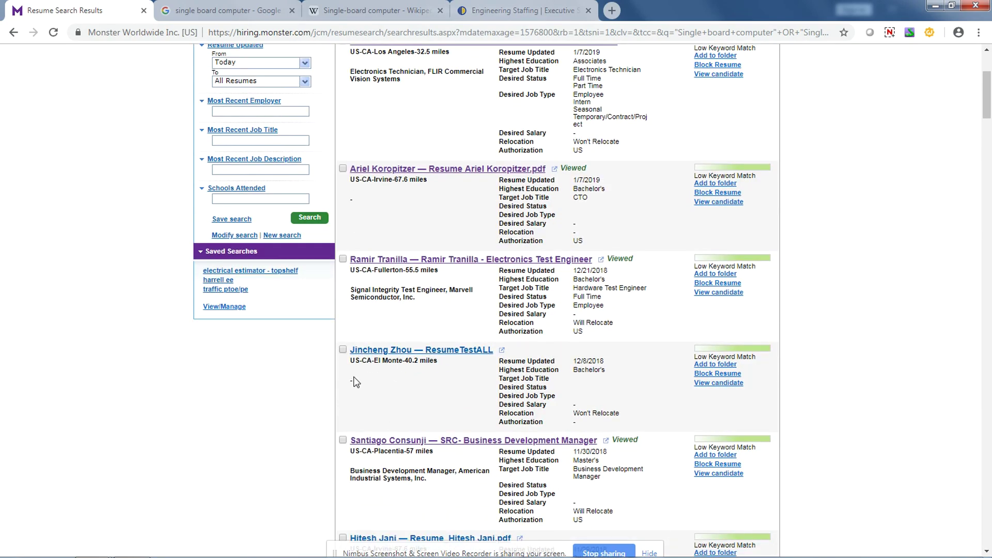
scroll(390, 371, "down", 2)
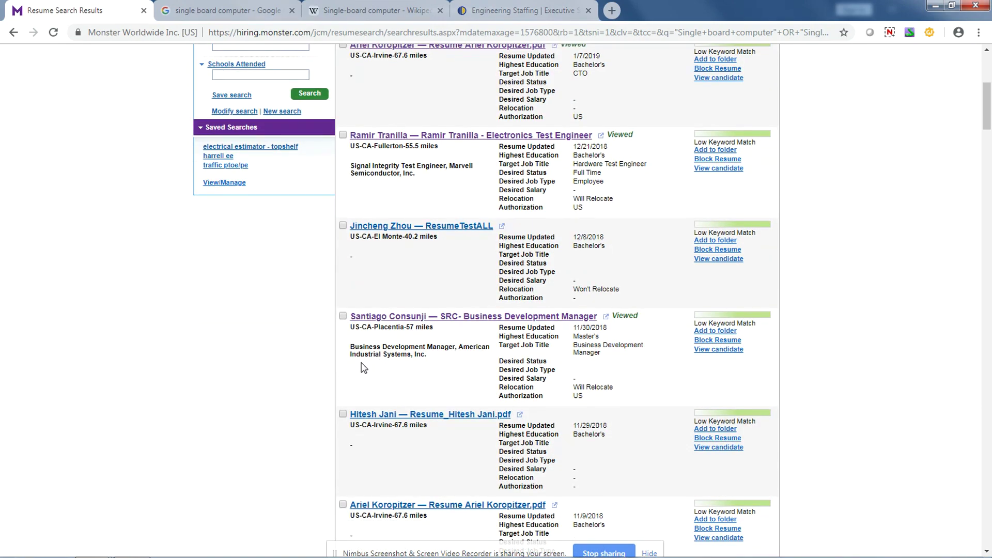
scroll(455, 444, "down", 2)
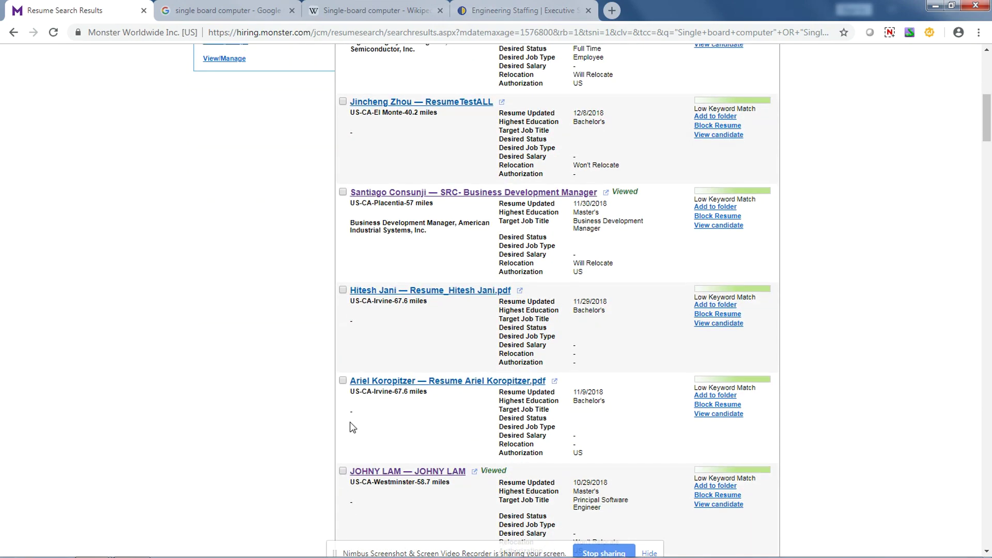
scroll(424, 415, "down", 5)
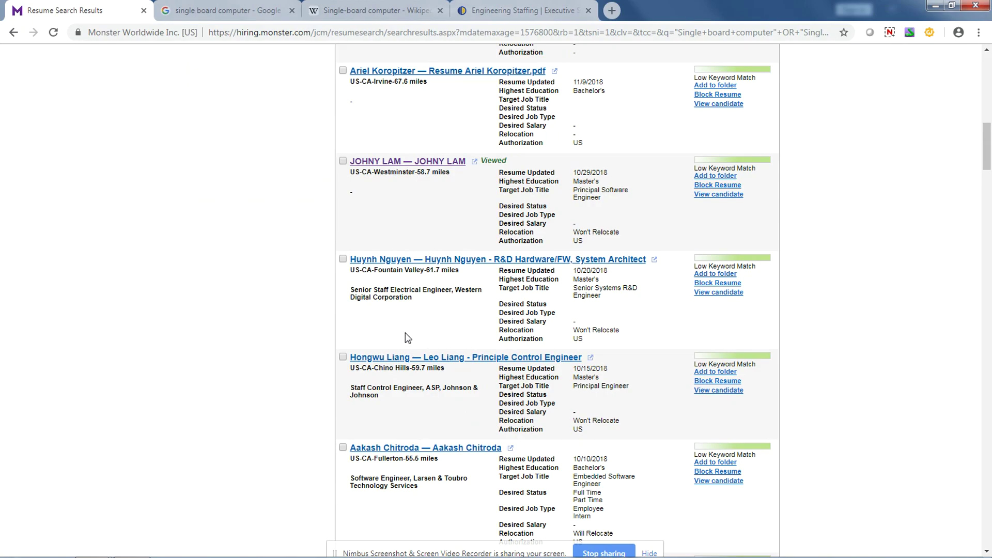
scroll(408, 336, "up", 7)
scroll(408, 326, "up", 5)
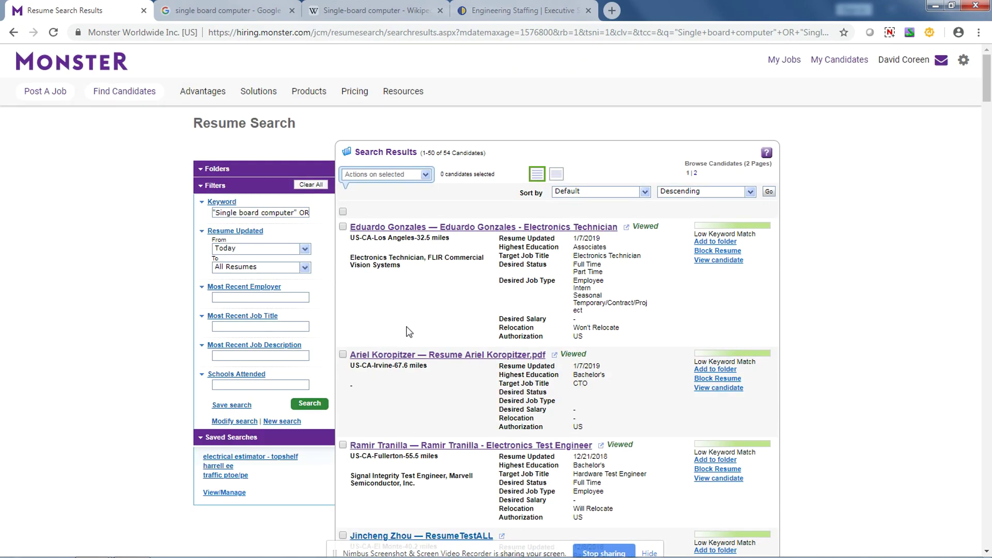
Step: Modify the search by setting the most recent job title to "program manager", and run it
left_click(250, 421)
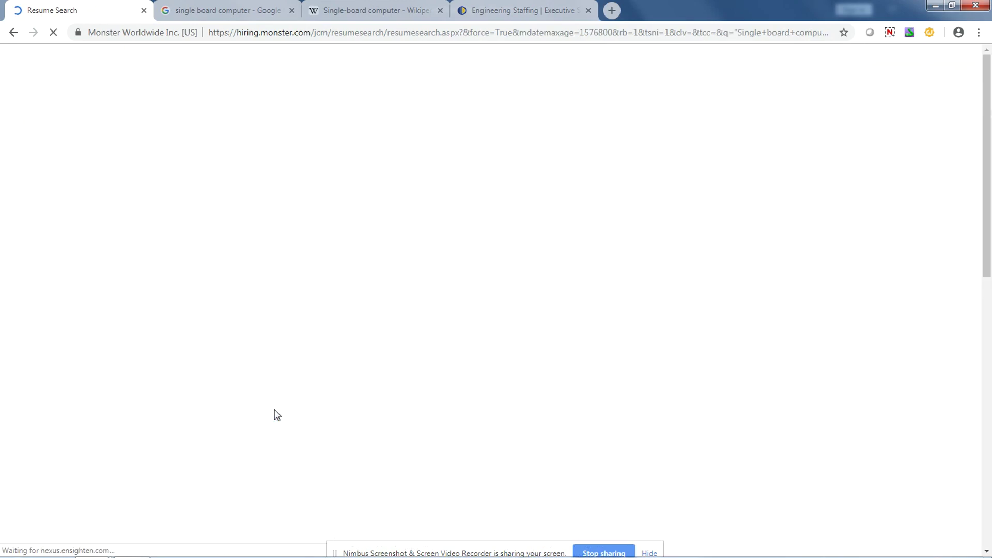
scroll(278, 412, "down", 5)
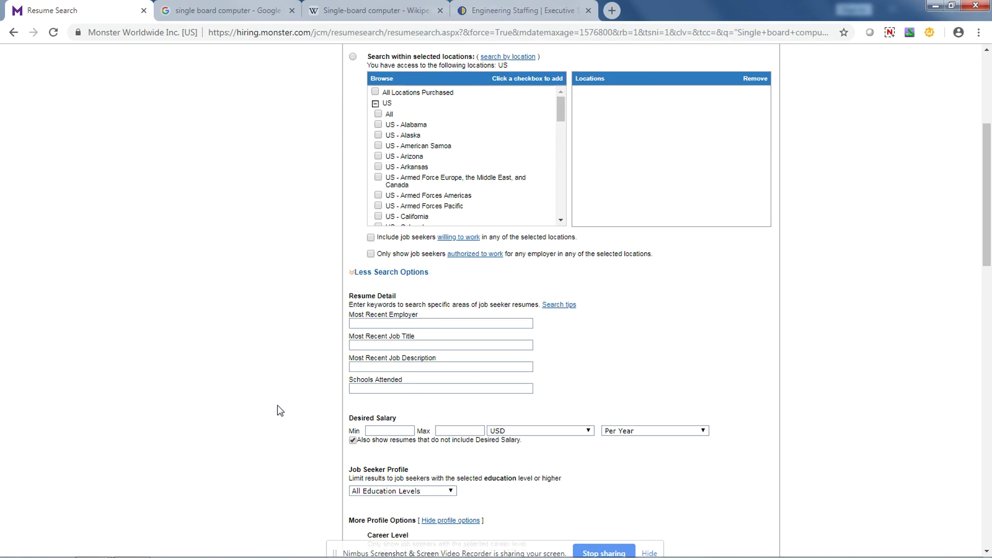
left_click(427, 346)
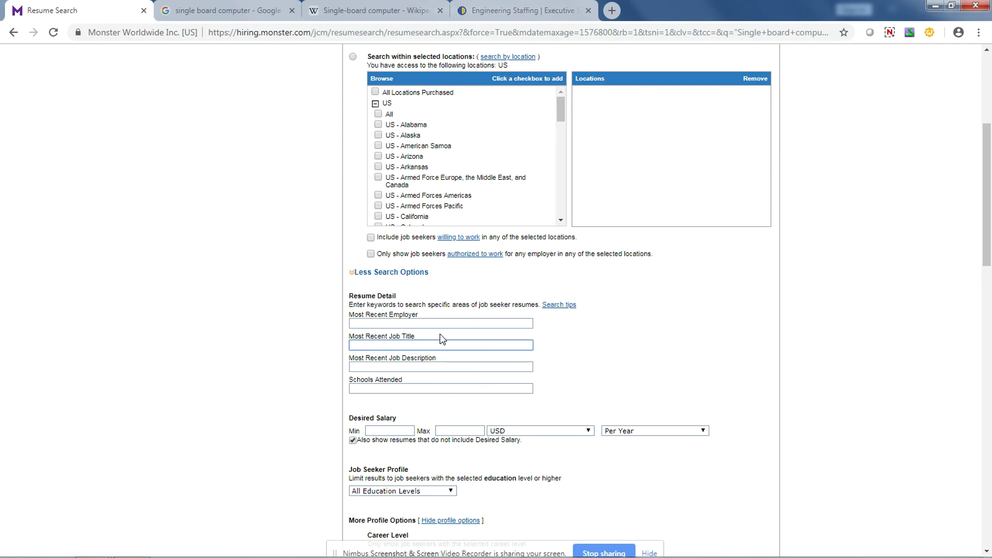
type("\"proger")
key("BackSpace")
key("BackSpace")
type("ram manager")
scroll(526, 353, "up", 5)
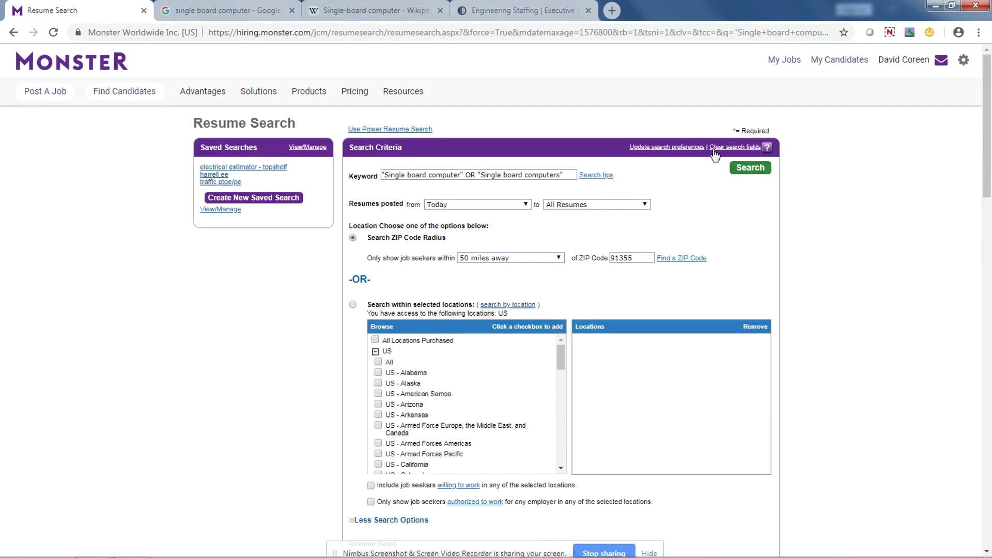
left_click(742, 176)
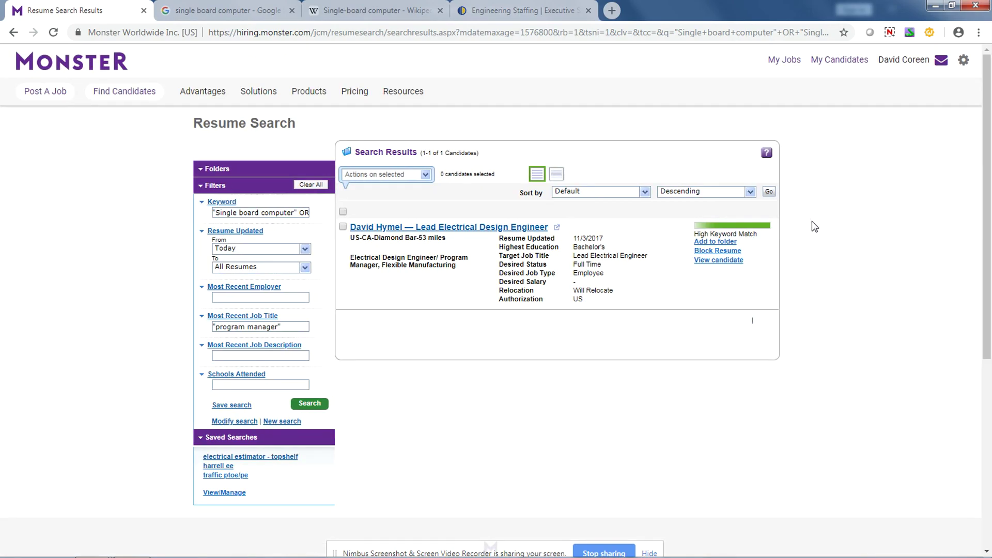
Step: Open the Lead Electrical Design Engineer's resume maximized, check its Program Manager title and single board computer mention, and close it
double_click(442, 256)
left_click(557, 229)
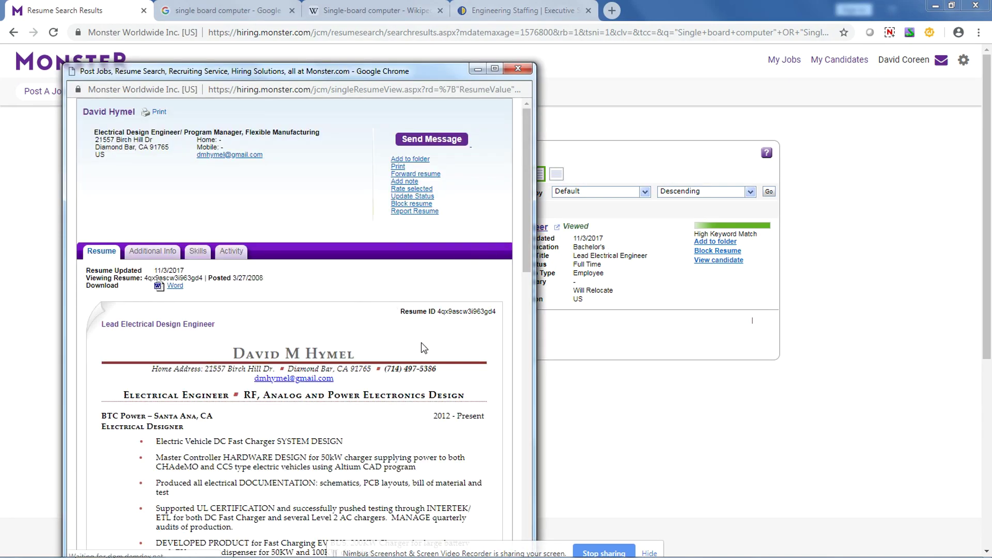
left_click(495, 68)
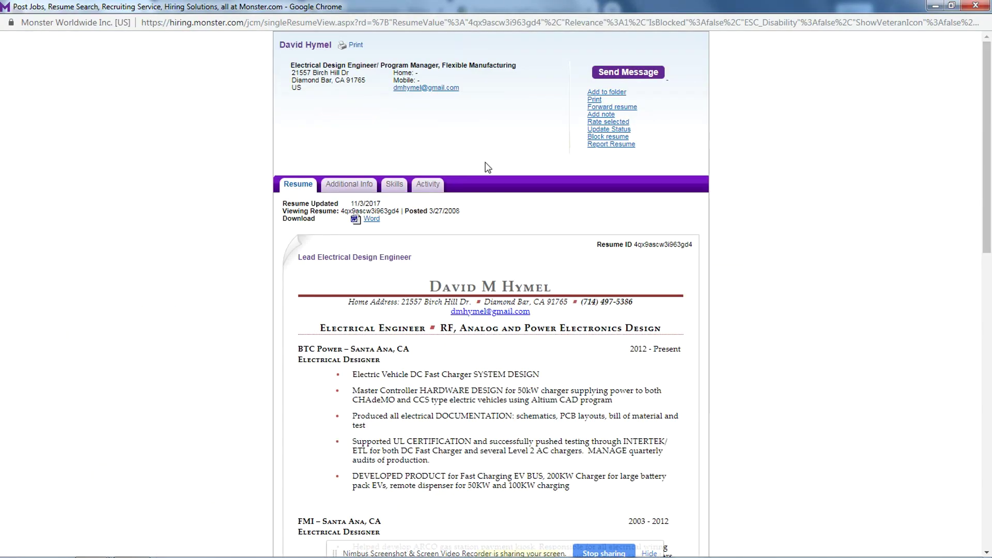
scroll(557, 242, "down", 5)
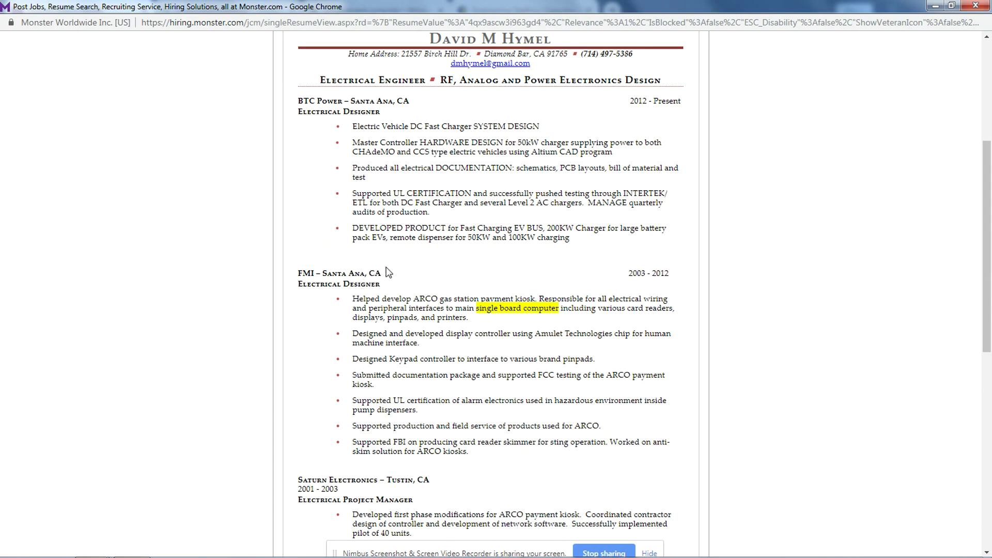
scroll(388, 270, "up", 5)
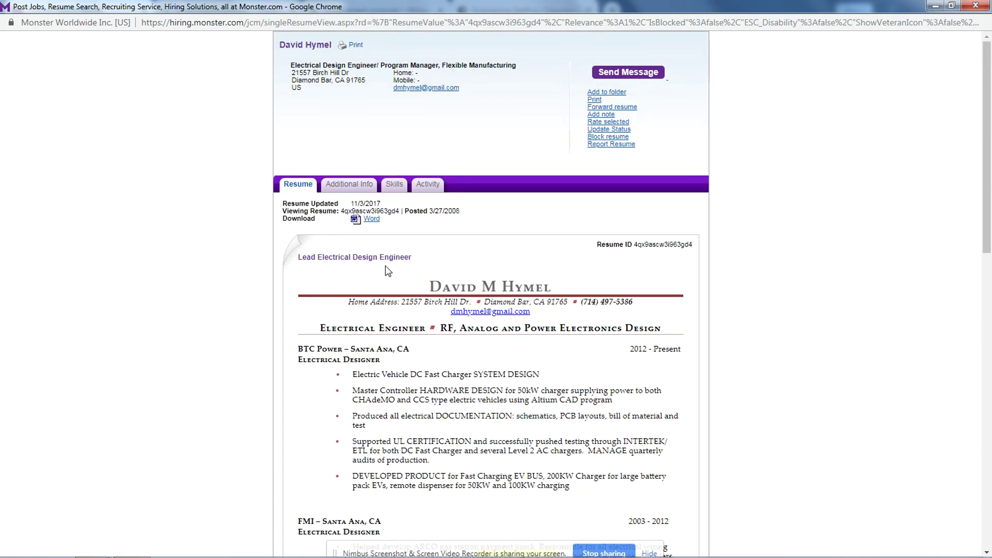
left_click_drag(380, 65, 428, 63)
scroll(504, 206, "down", 1)
scroll(505, 206, "down", 6)
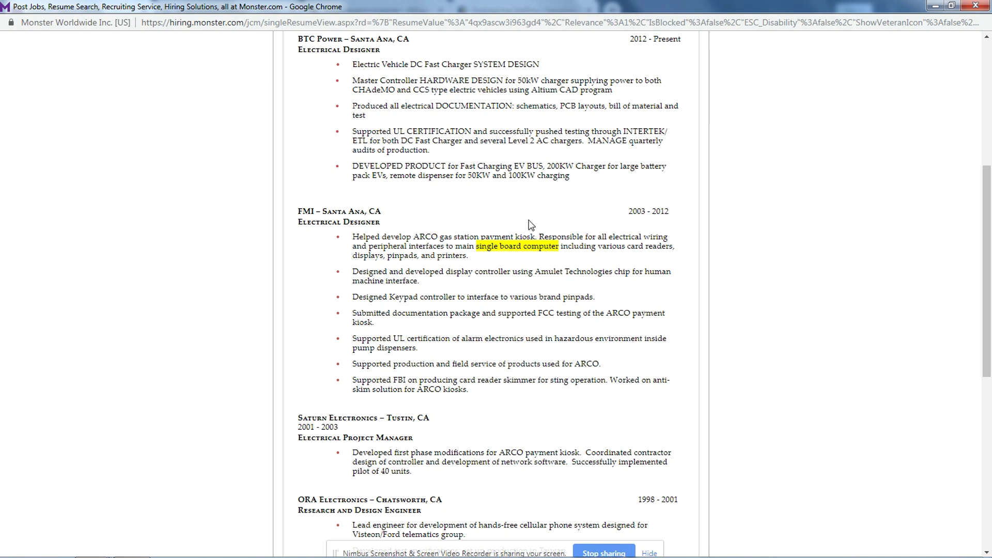
left_click(976, 5)
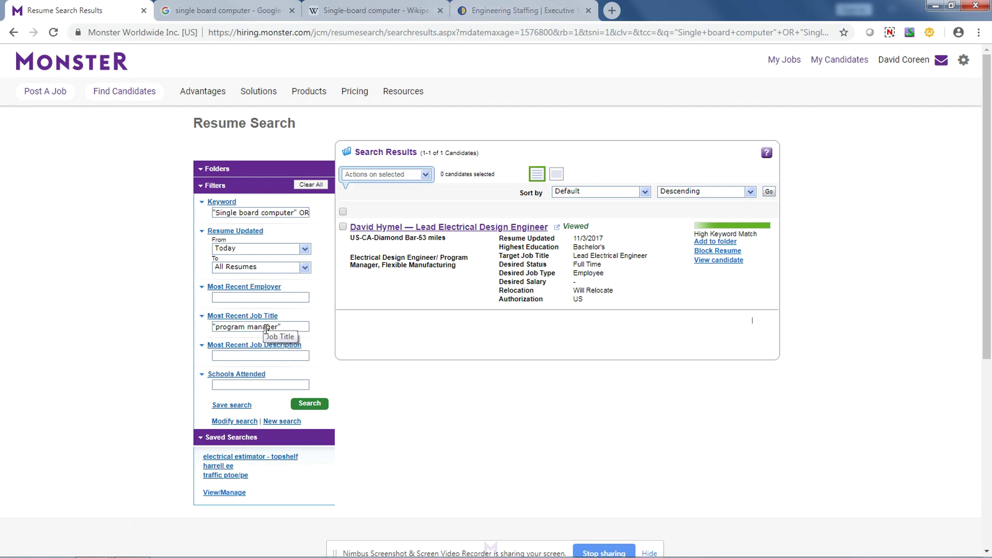
Step: Reopen the search criteria, switch to Word, and add "result is 1 within 50 miles" inside the parentheses of the "program manager" key term
left_click_drag(287, 328, 145, 330)
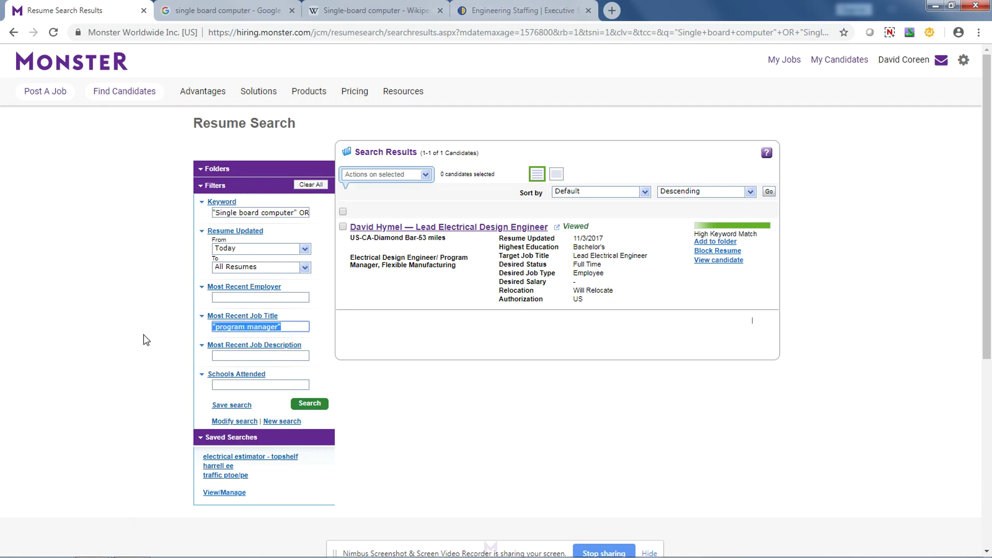
left_click(229, 423)
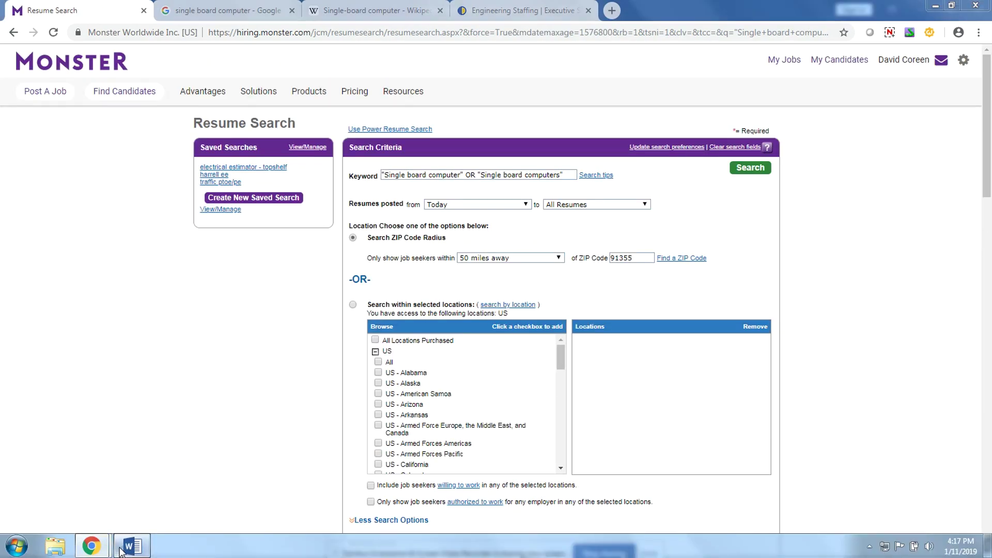
left_click(120, 546)
left_click(408, 416)
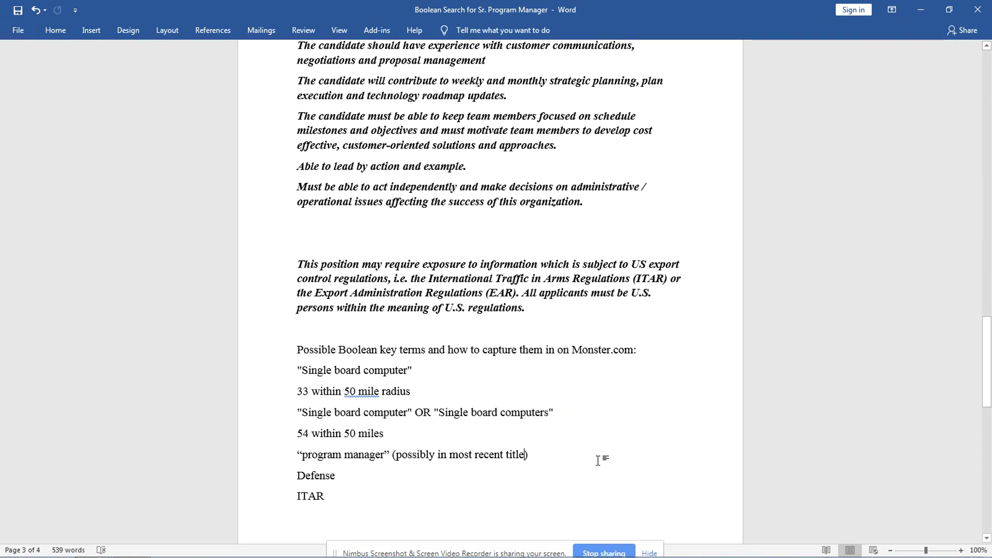
type("result")
key("Delete")
key("BackSpace")
type("t is 1 within 50 mk")
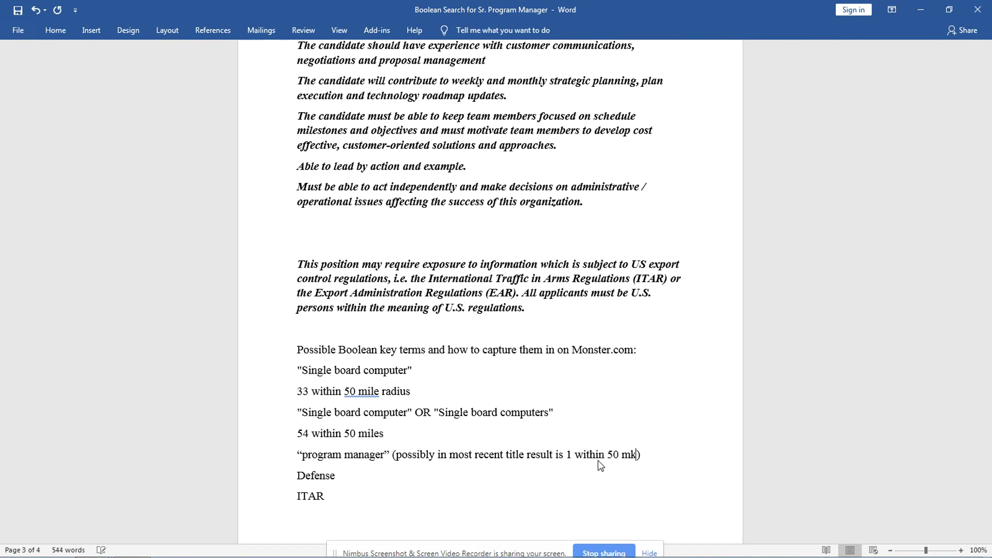
type("iles")
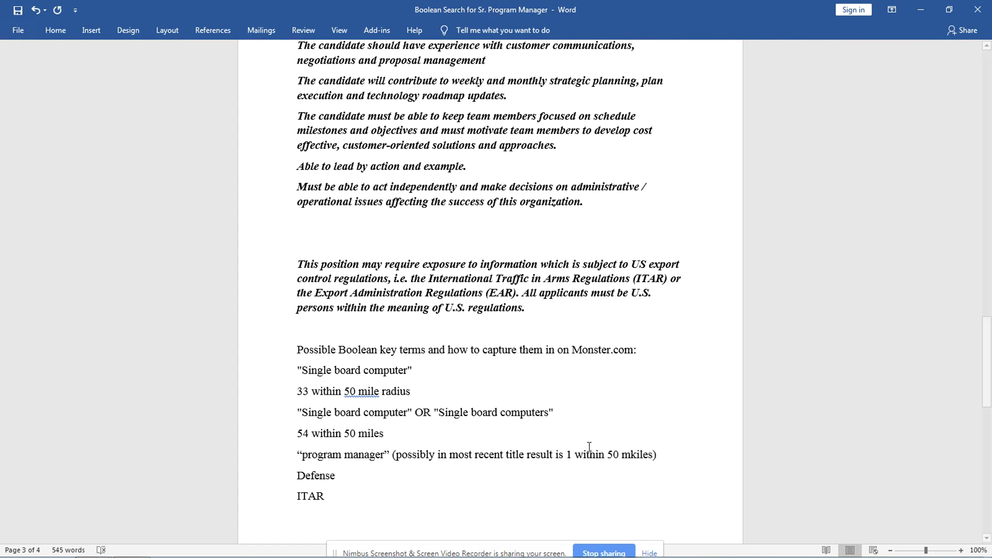
left_click(635, 455)
key("BackSpace")
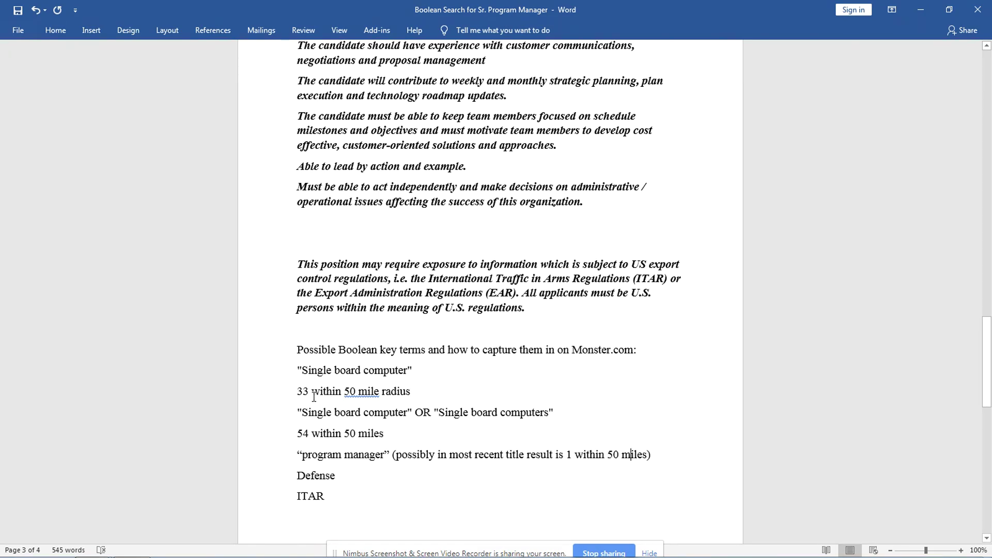
Step: Copy the "Single board computer" OR "Single board computers" term onto a new line below the "program manager" note, leaving a blank line between
left_click_drag(298, 413, 552, 412)
key("ctrl+c")
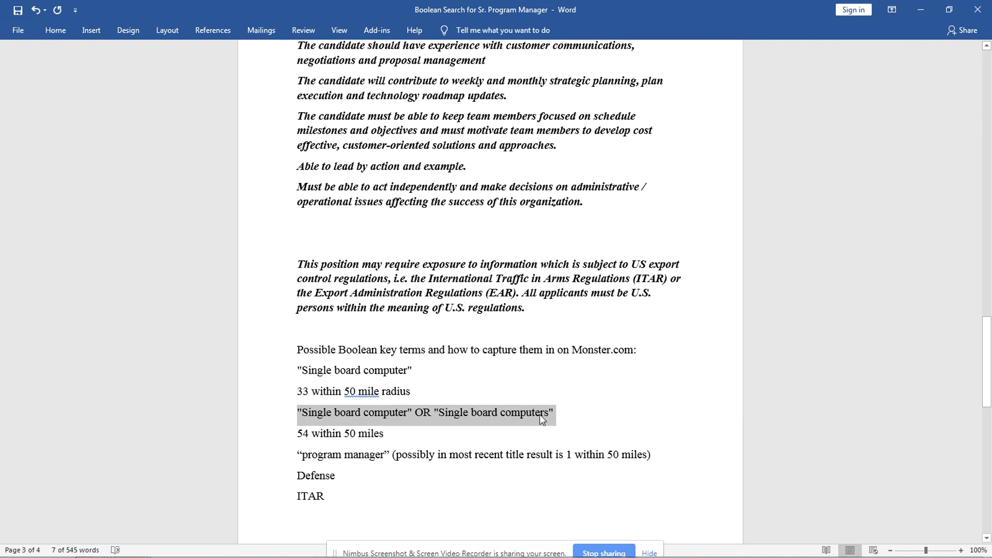
left_click(668, 456)
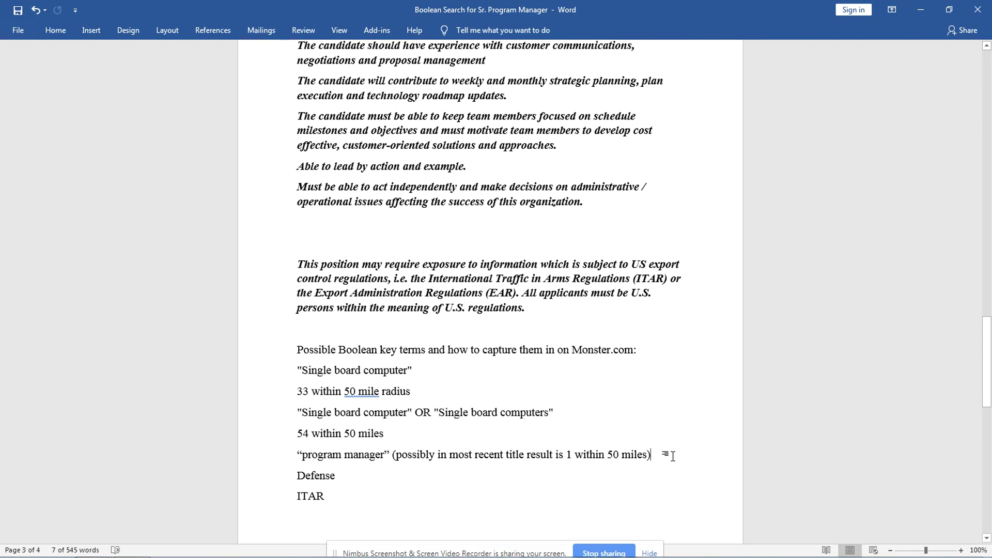
key("ctrl+z")
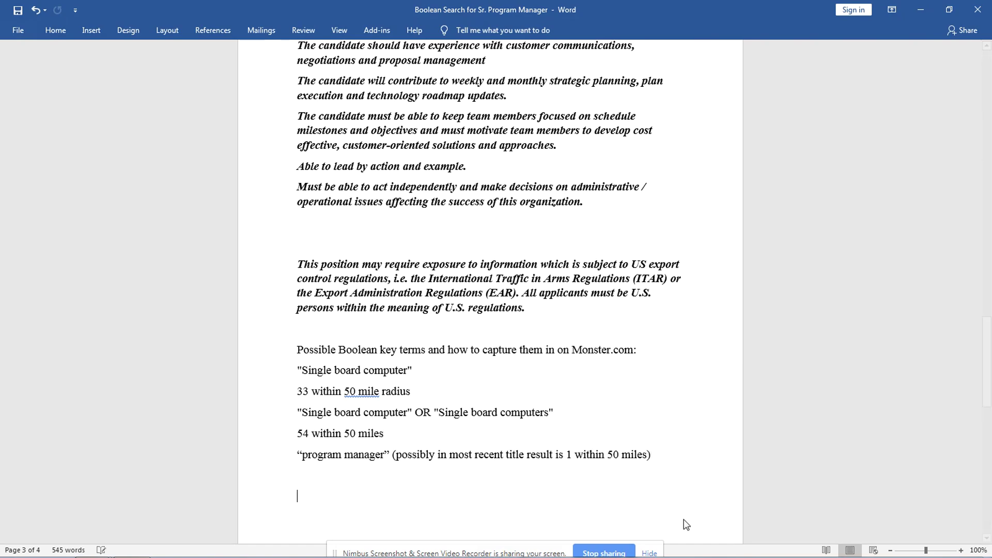
key("ctrl+v")
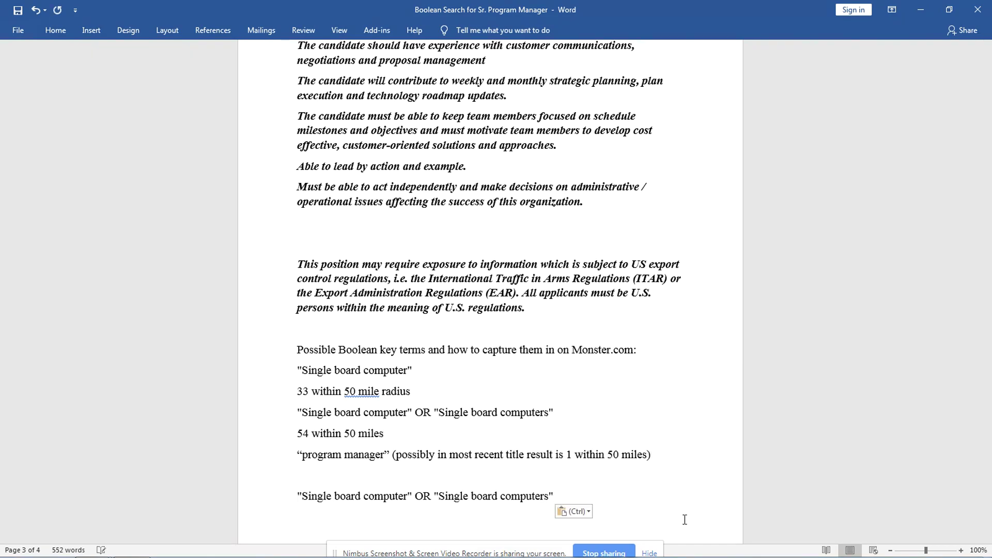
Step: Enclose the copied OR term in parentheses and append AND "program manager" to it
left_click(294, 495)
type("(")
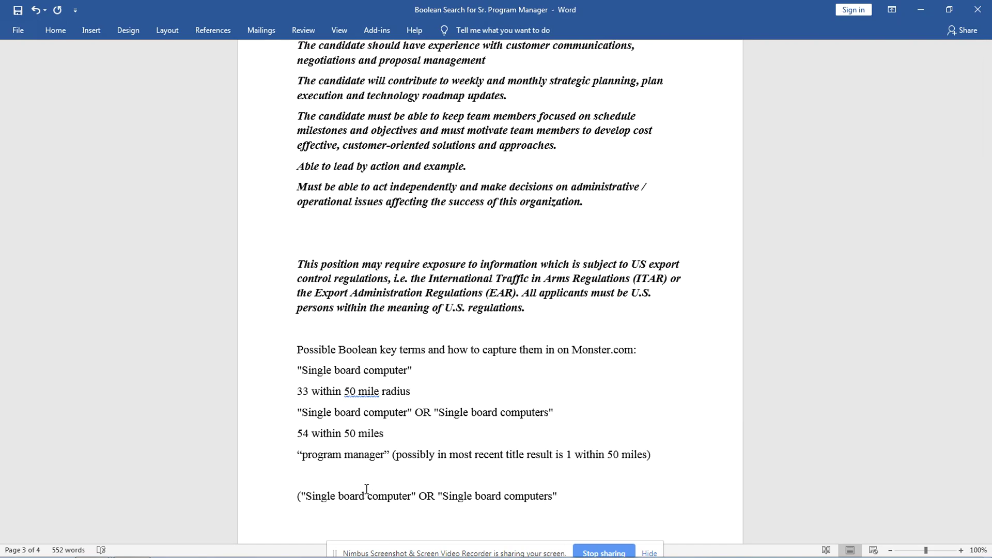
type(") AND \"prograzm")
key("BackSpace")
key("BackSpace")
type("m manager”")
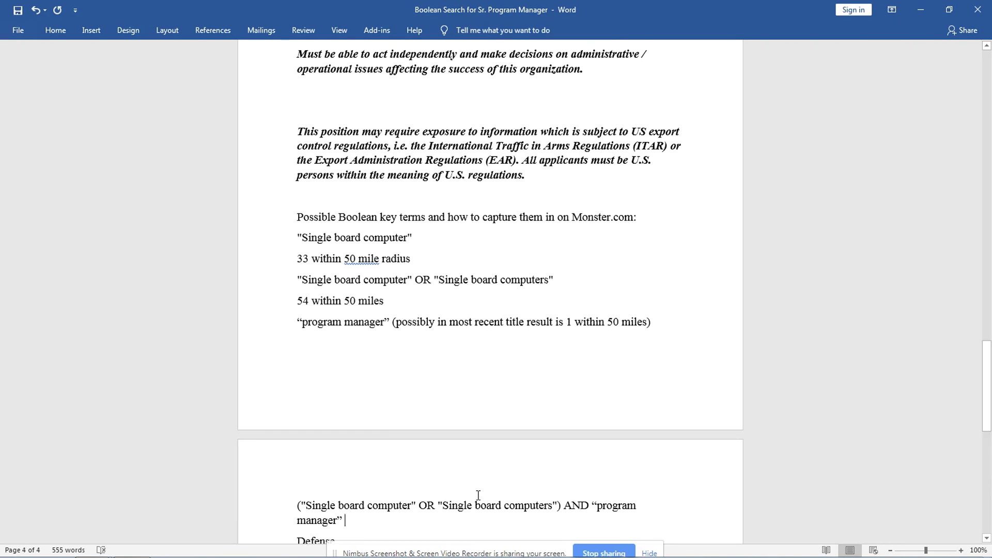
scroll(535, 467, "down", 4)
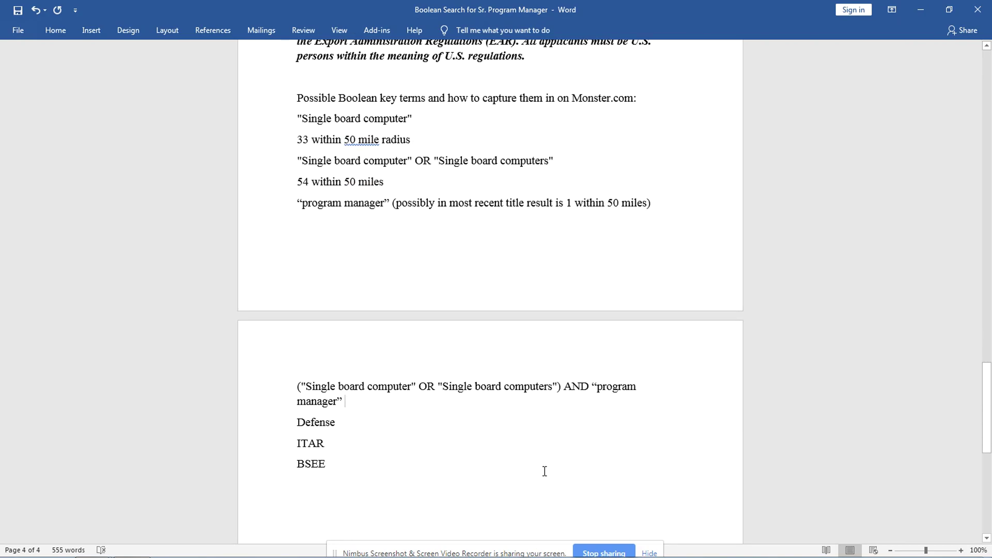
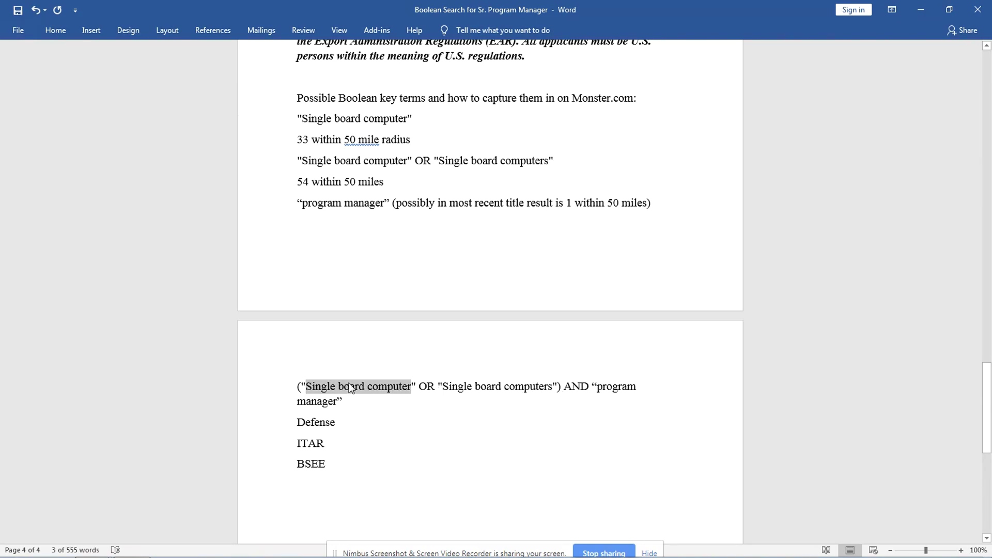
Step: Copy the combined ("Single board computer" OR "Single board computers") AND "program manager" term and switch to the Monster resume search in Chrome
left_click(349, 399)
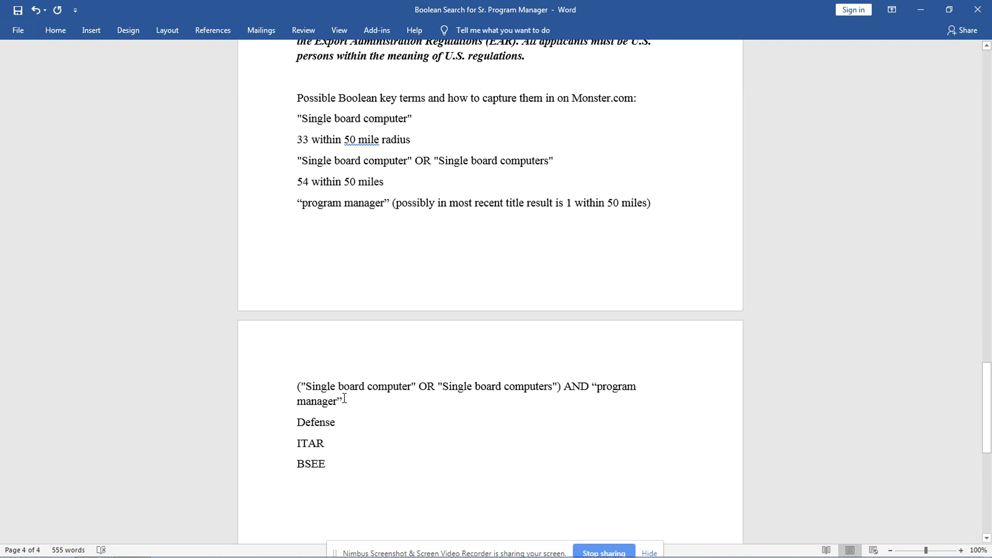
left_click_drag(345, 399, 290, 388)
key("ctrl+c")
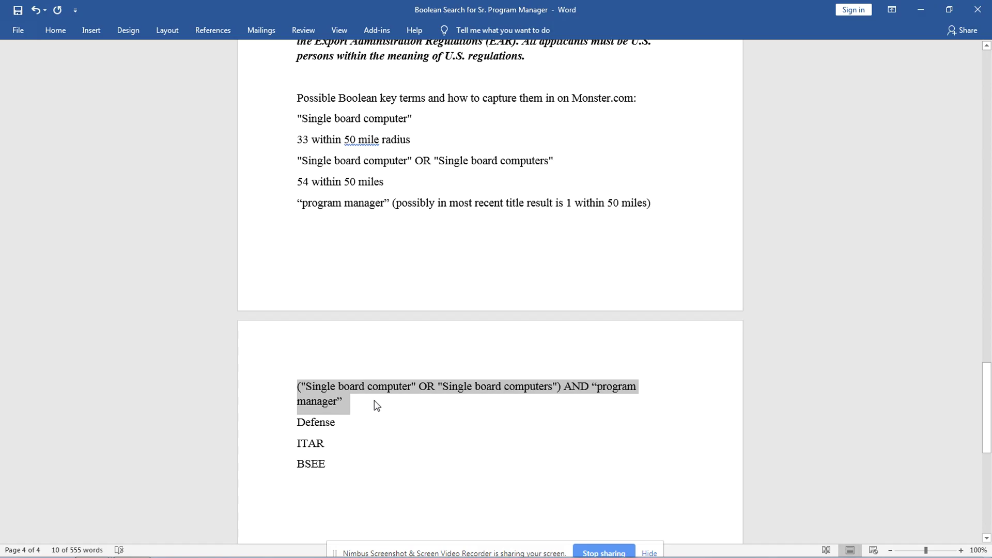
left_click(91, 545)
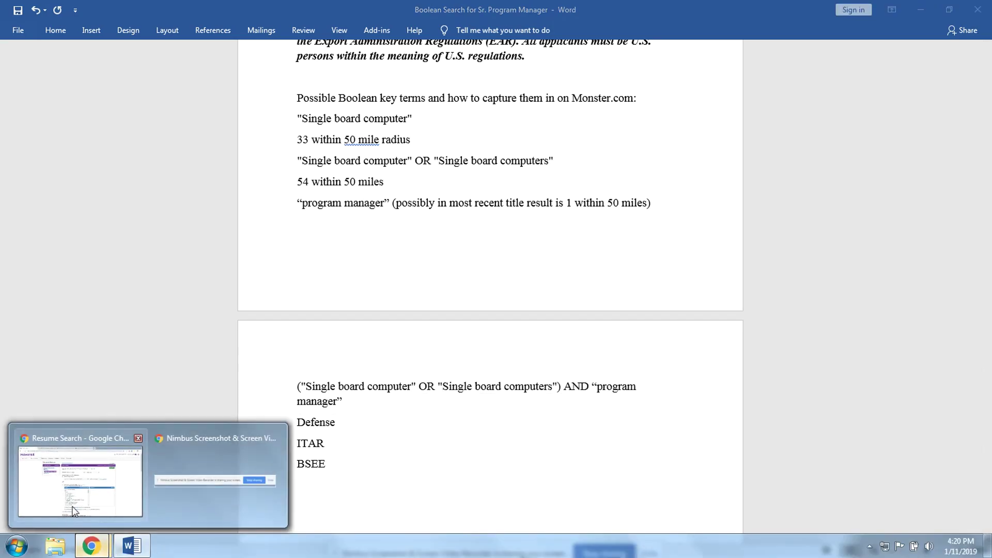
left_click(75, 511)
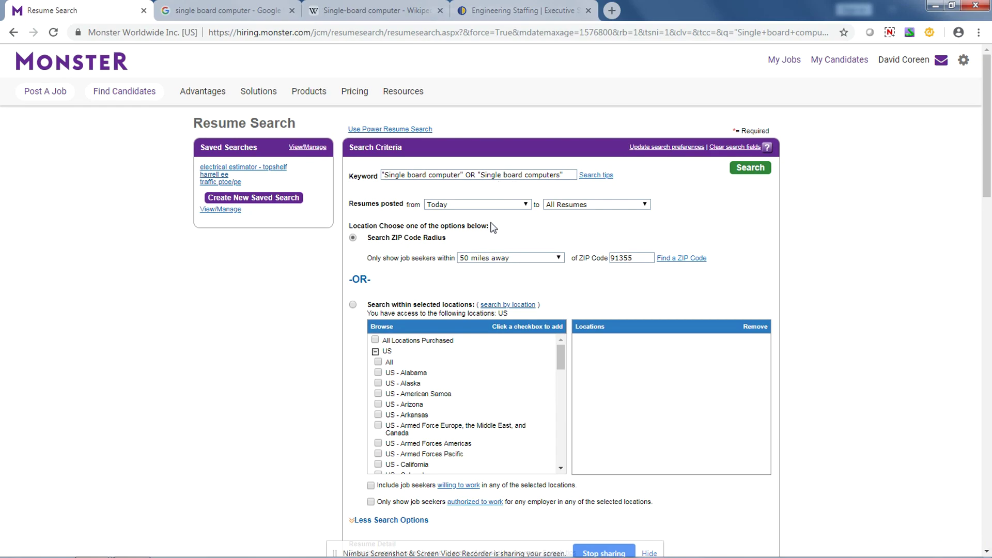
Step: Clear "program manager" from the Most Recent Job Title criterion
scroll(324, 369, "down", 6)
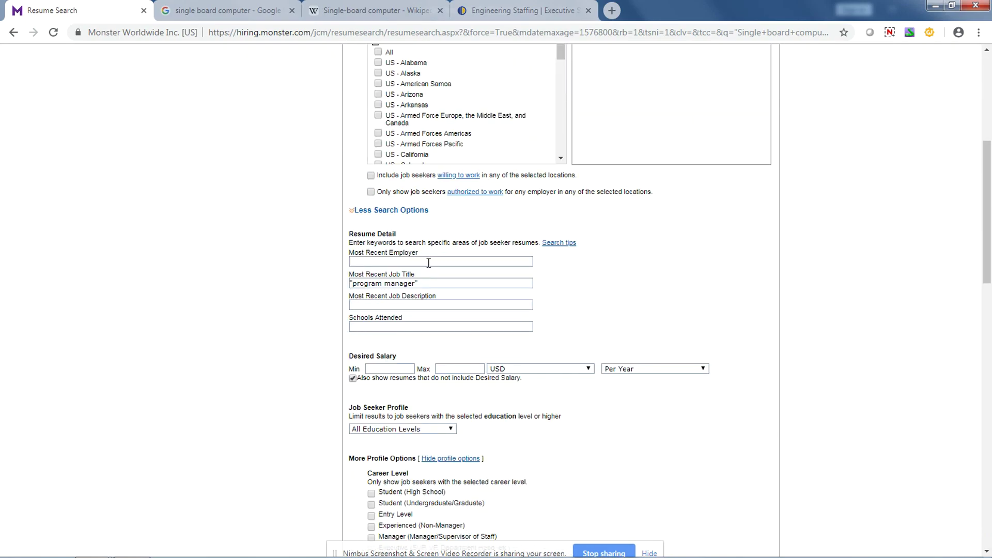
left_click_drag(434, 284, 336, 284)
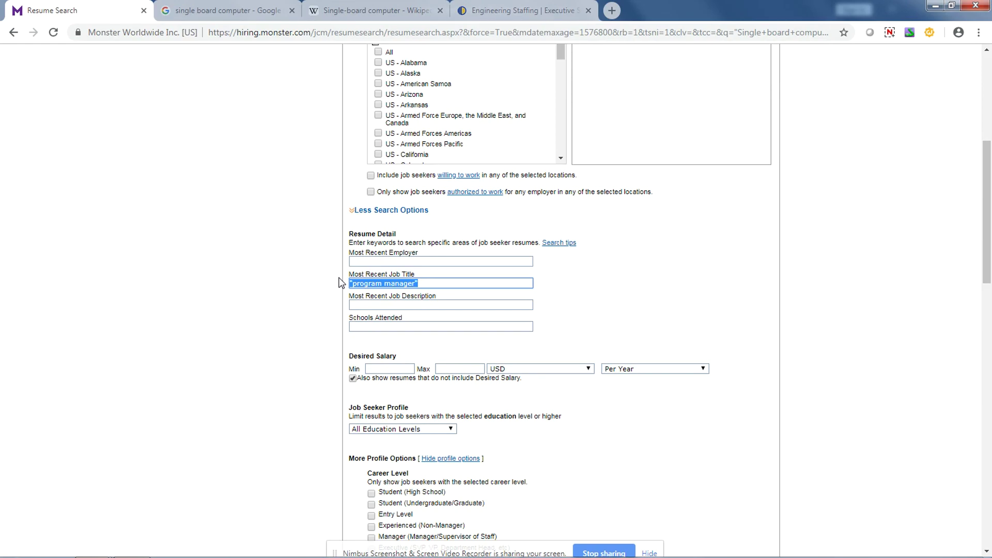
key("Delete")
scroll(307, 312, "up", 6)
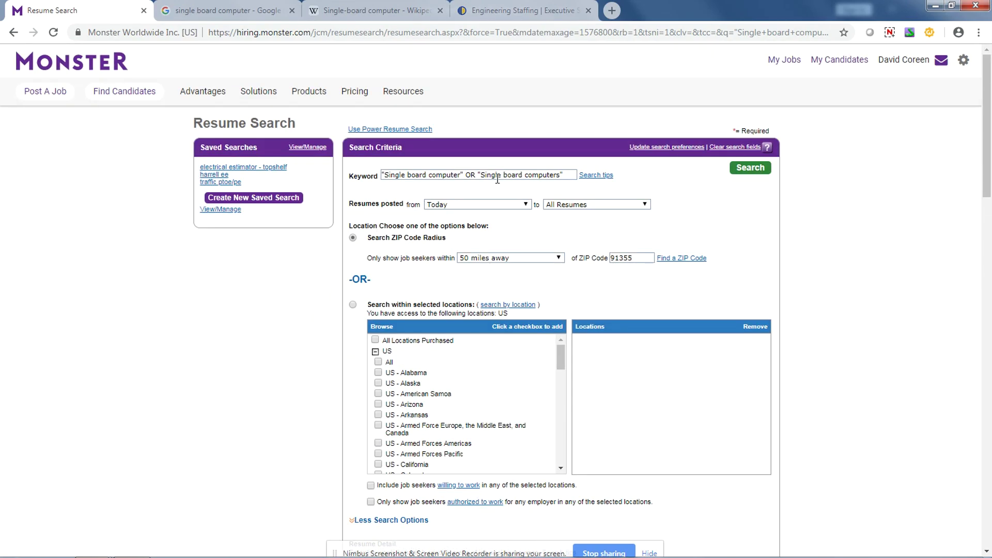
Step: Replace the search keyword with the copied ("Single board computer" OR "Single board computers") AND "program manager" term and run the search
left_click_drag(571, 176, 343, 175)
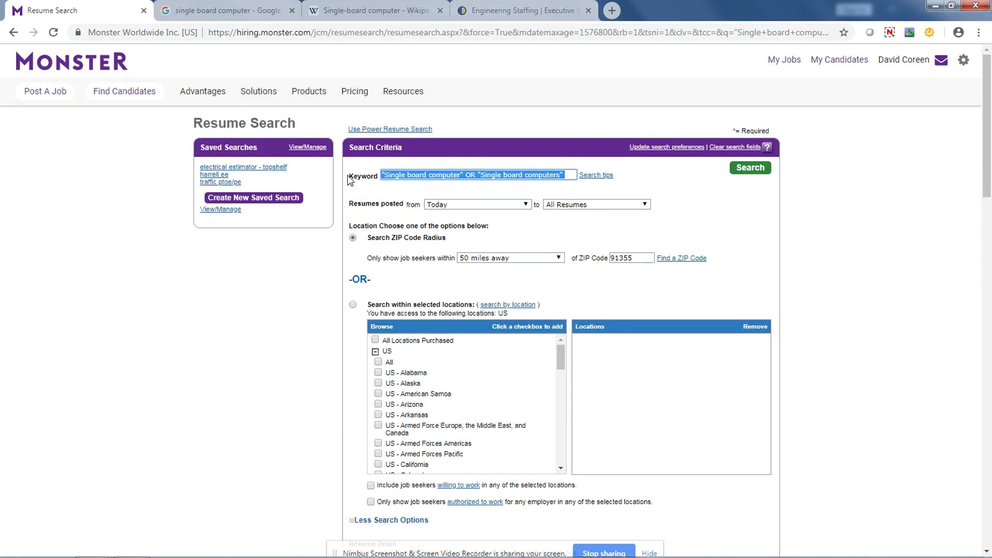
key("ctrl+v")
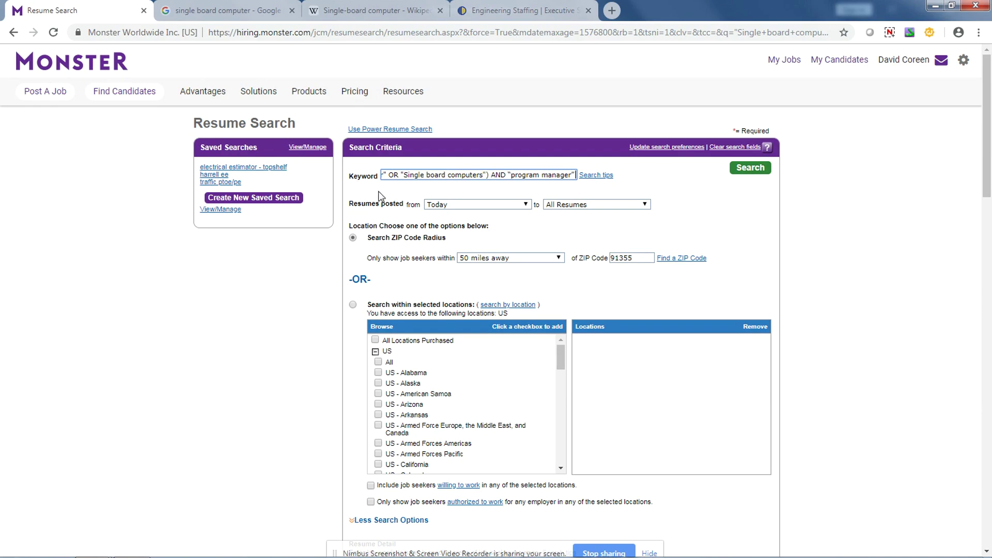
left_click(750, 170)
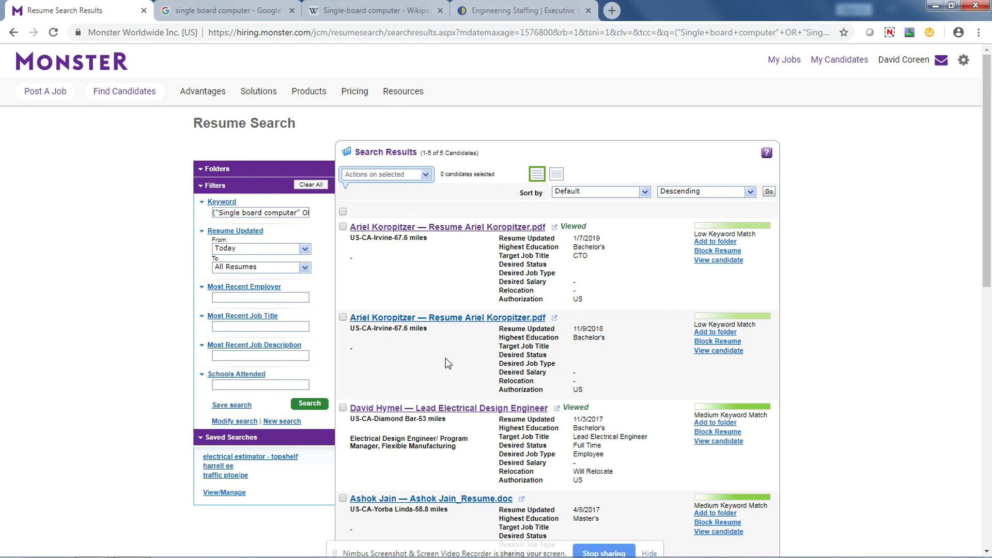
Step: Look through the search results, open the EMS Manager candidate's resume maximized, and review its experience and education for the key terms
scroll(492, 248, "down", 1)
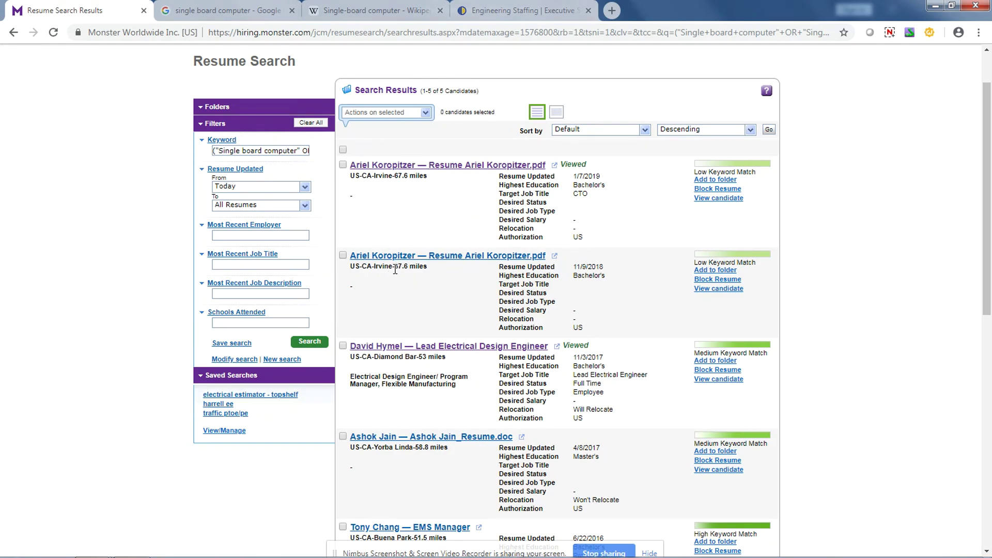
scroll(411, 274, "down", 2)
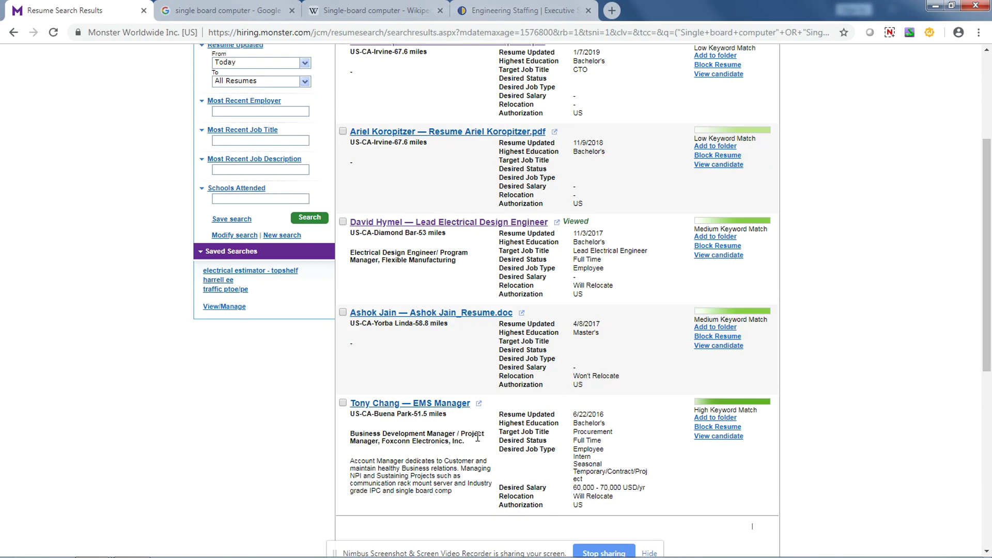
left_click(478, 404)
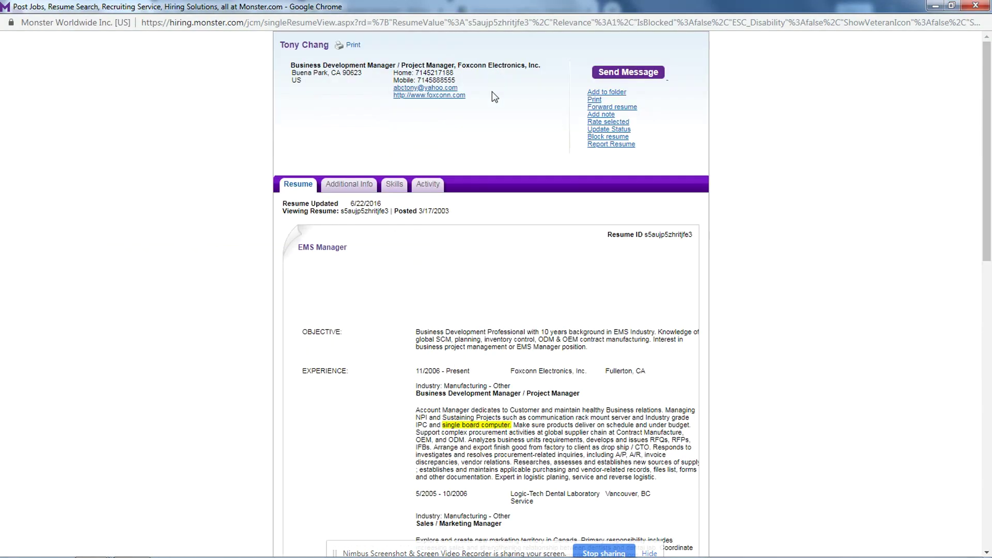
left_click(494, 68)
scroll(508, 420, "down", 3)
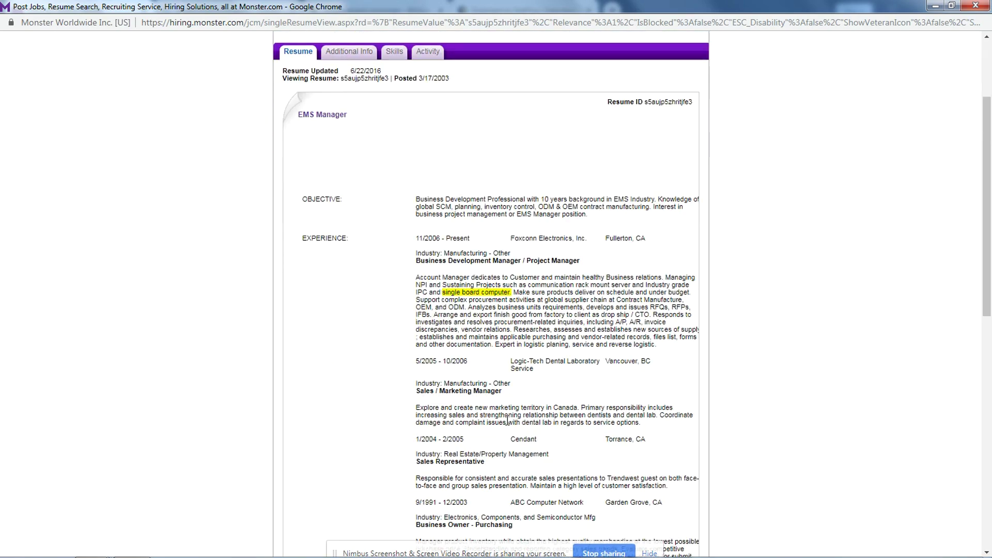
scroll(508, 419, "down", 10)
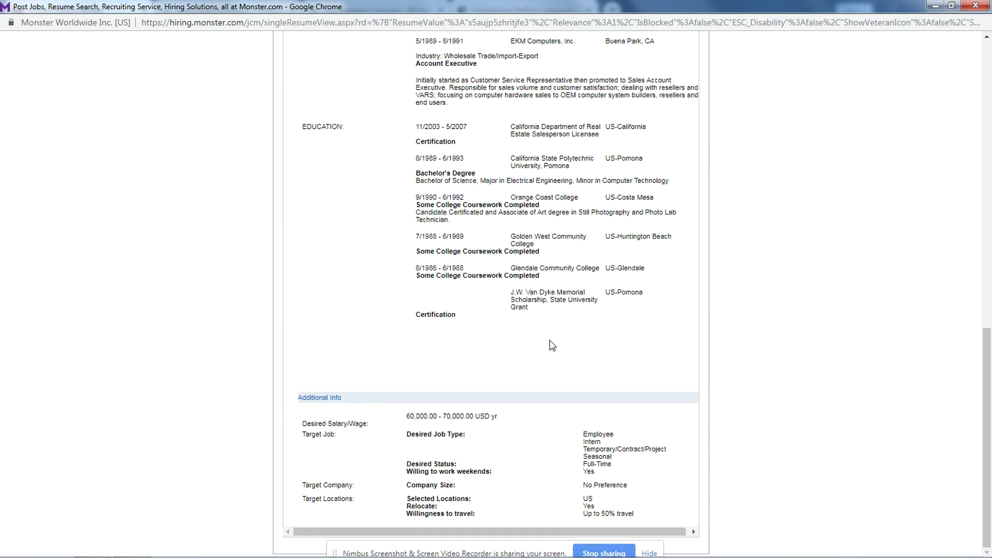
scroll(550, 340, "up", 8)
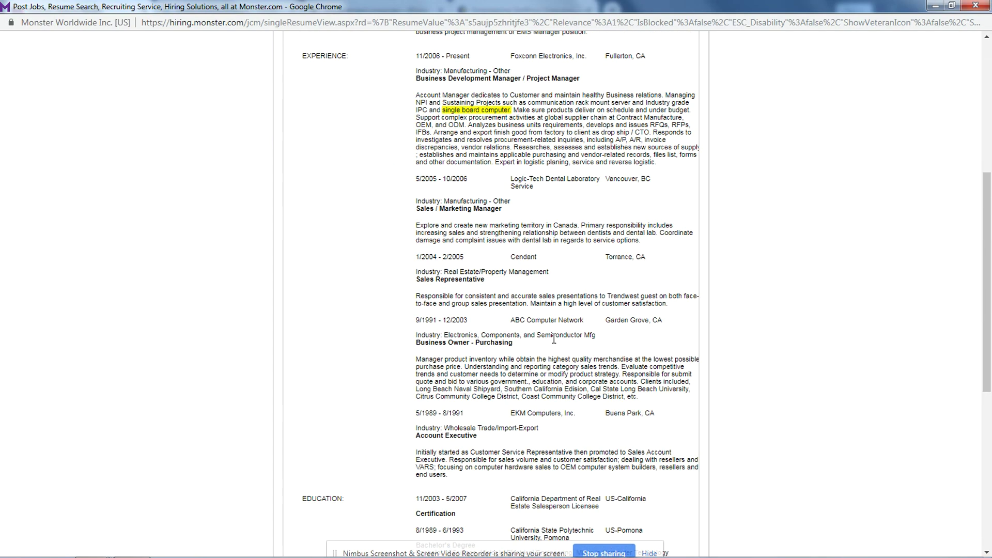
scroll(553, 340, "up", 6)
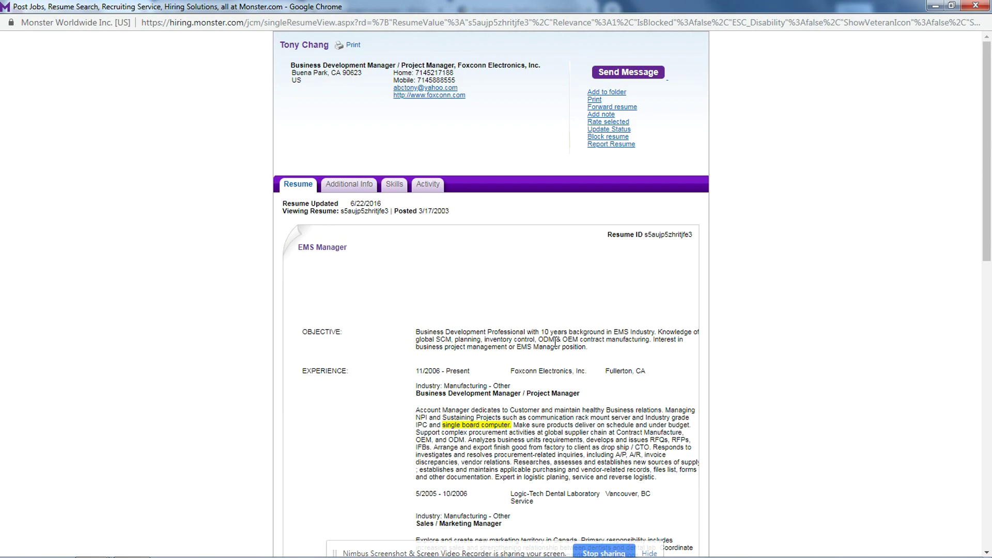
scroll(555, 342, "down", 1)
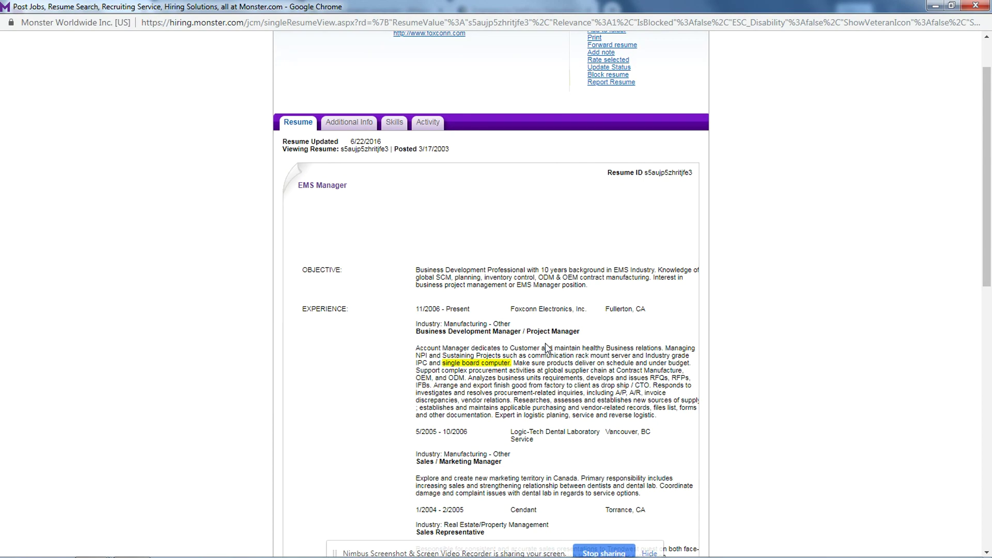
Step: Search the EMS Manager resume text for "prog" and close the resume window
key("ctrl+f")
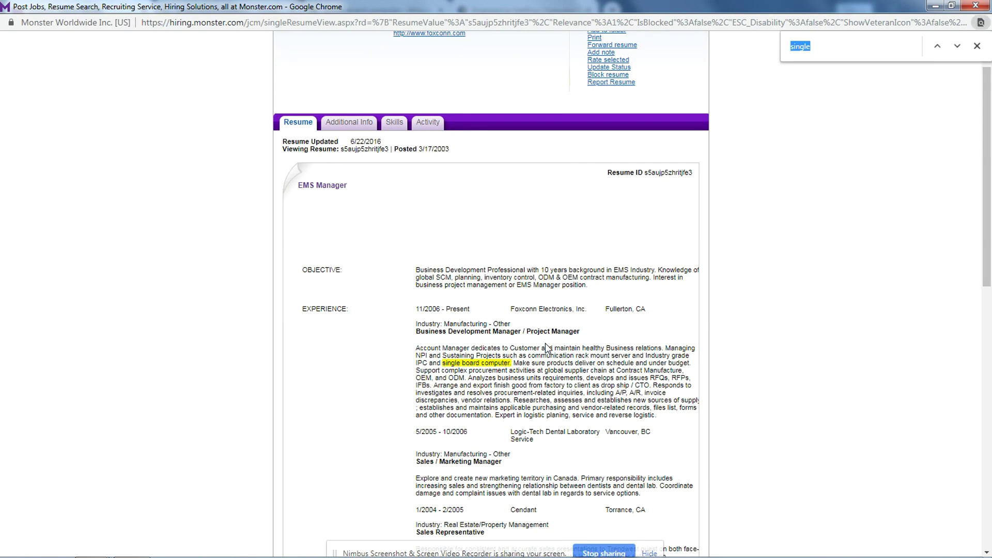
type("progr")
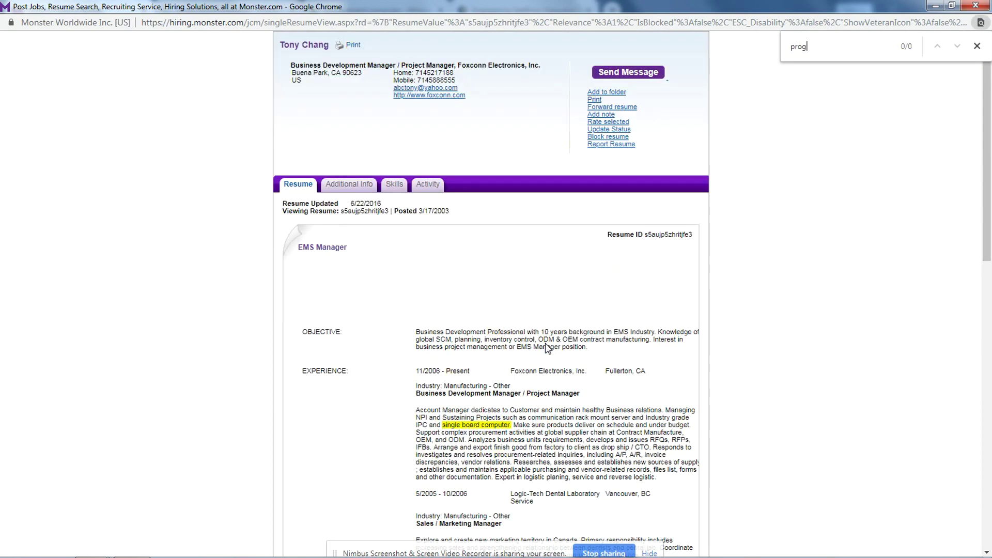
key("BackSpace")
key("BackSpace")
key("BackSpace")
key("BackSpace")
type("prog")
left_click(975, 5)
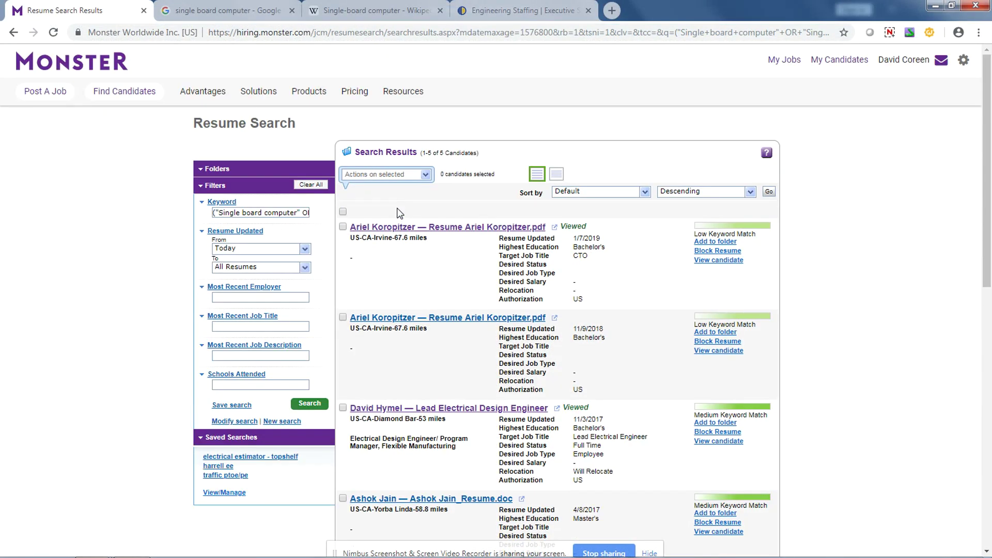
Step: Open the first result's CTO resume maximized, check it for the program manager and single board computer terms, and close it
left_click(554, 228)
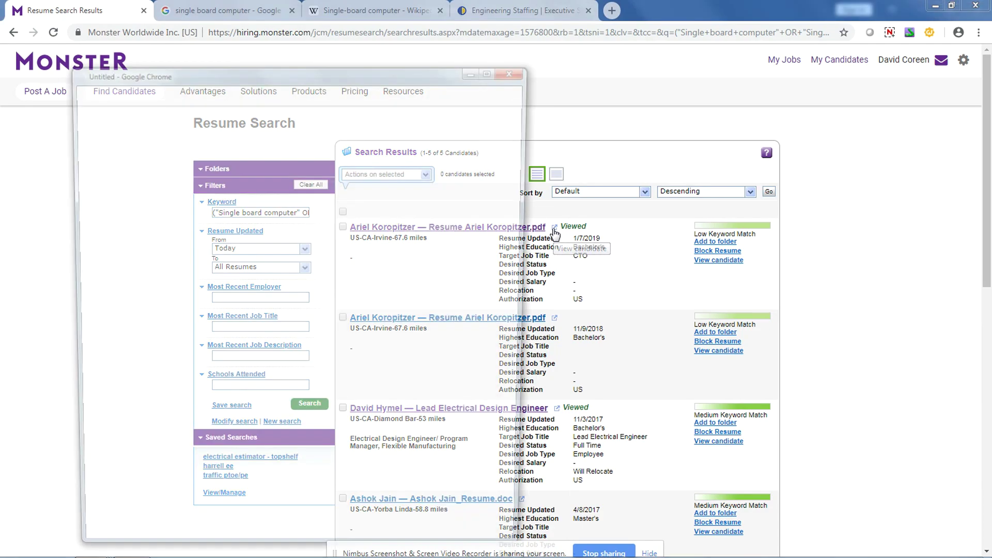
left_click(494, 68)
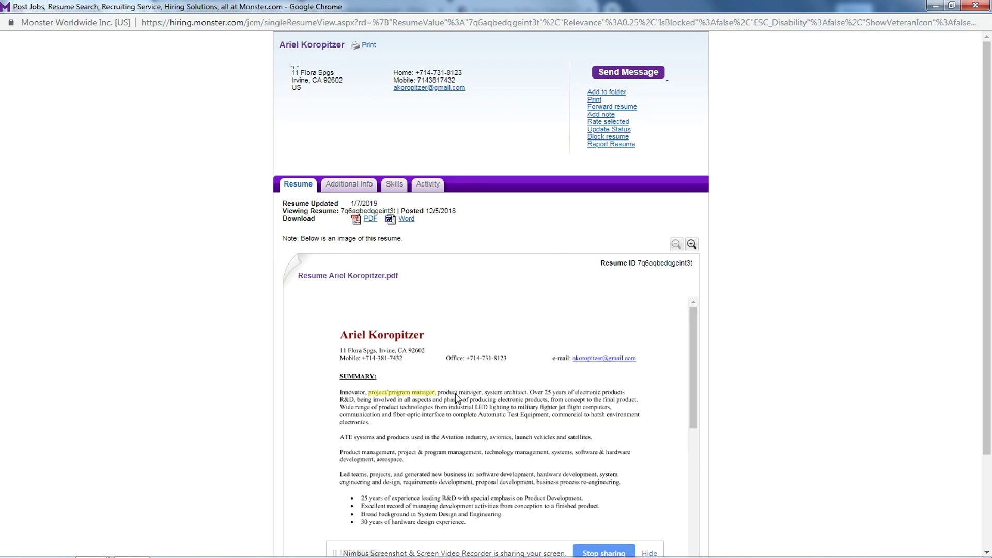
scroll(524, 420, "down", 1)
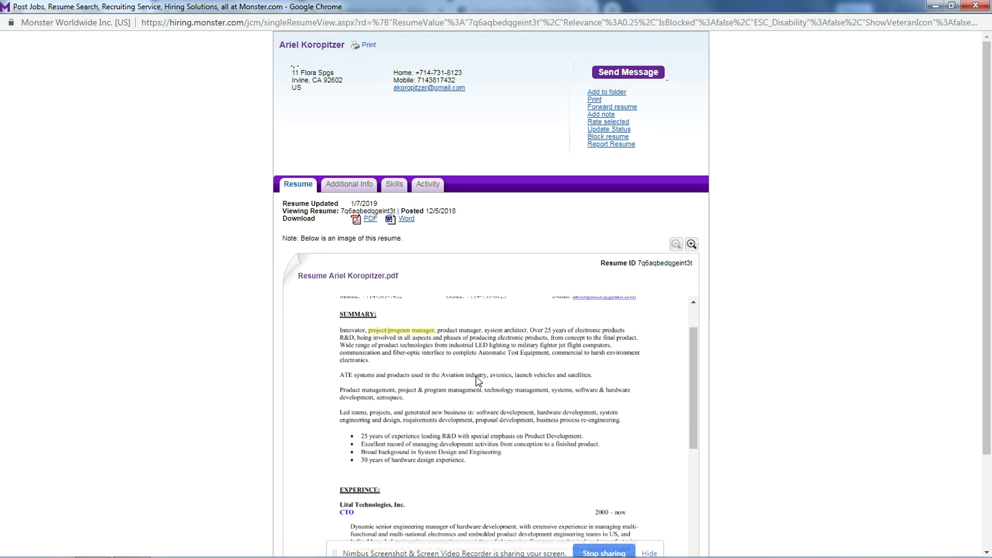
scroll(478, 379, "down", 3)
scroll(434, 345, "up", 4)
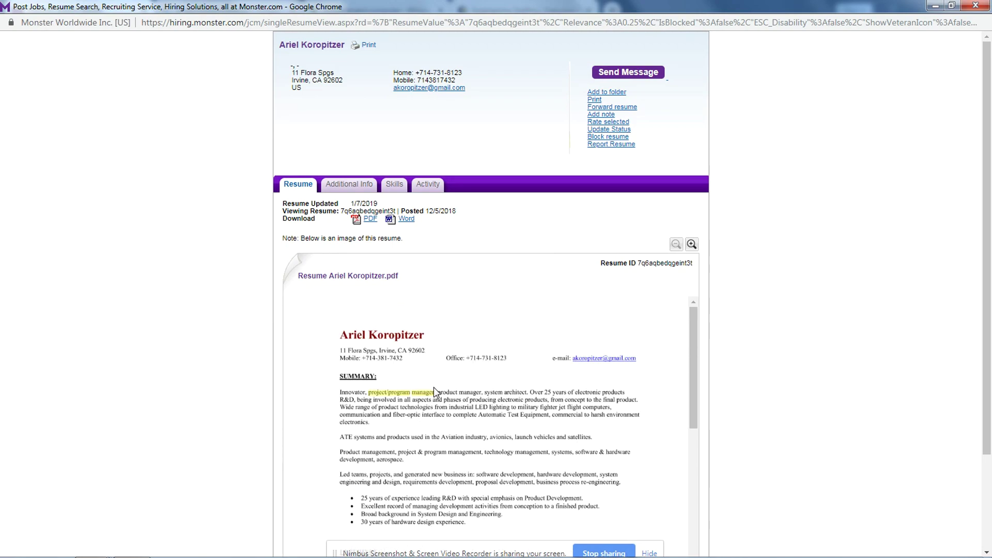
scroll(479, 395, "down", 7)
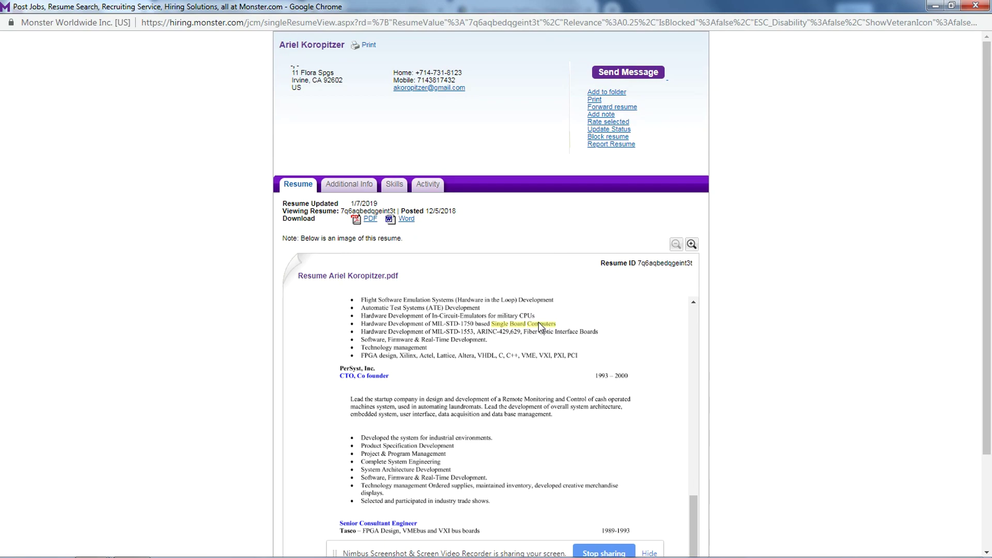
left_click(976, 5)
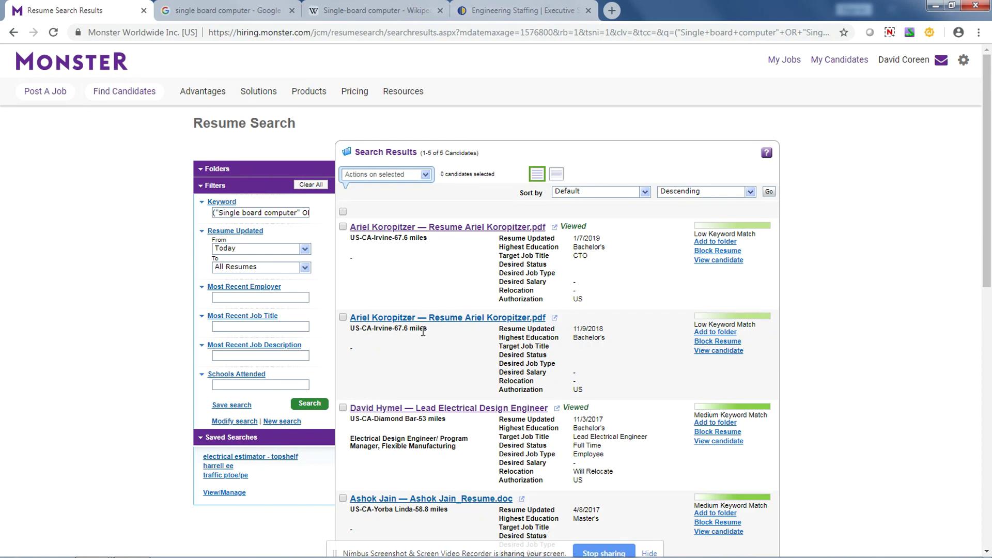
Step: Open the Yorba Linda candidate's resume maximized, check it for the Program Manager and single board computer terms, and close it
scroll(434, 345, "down", 2)
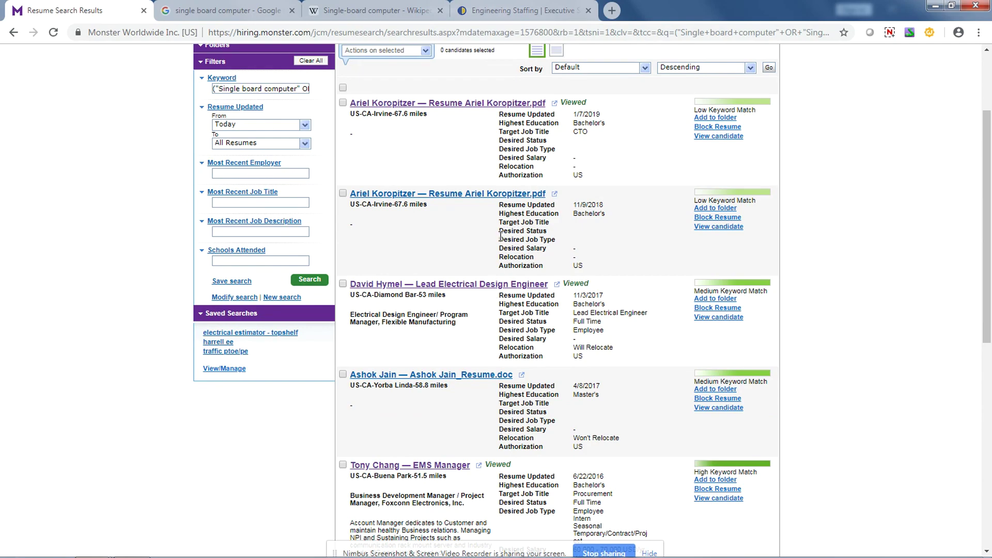
left_click(520, 374)
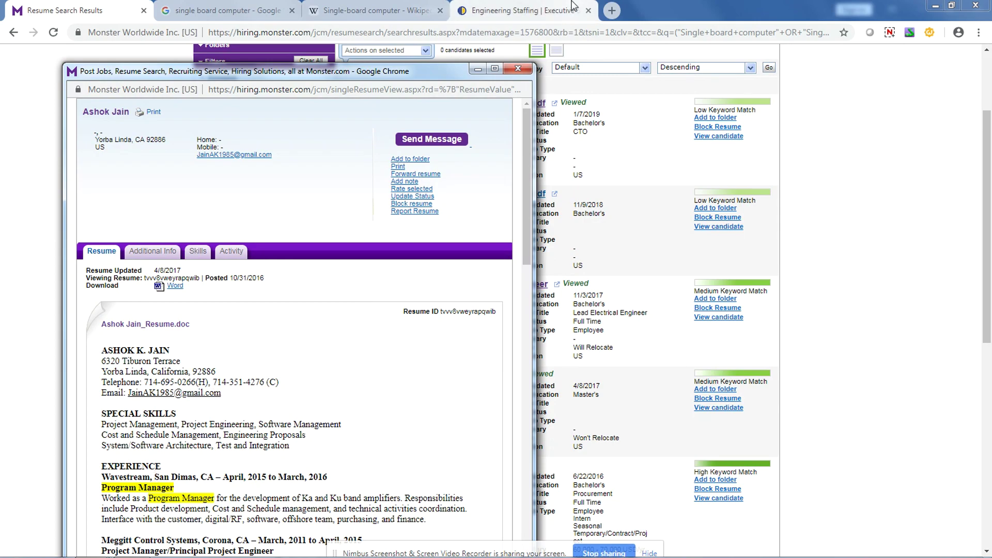
left_click(492, 72)
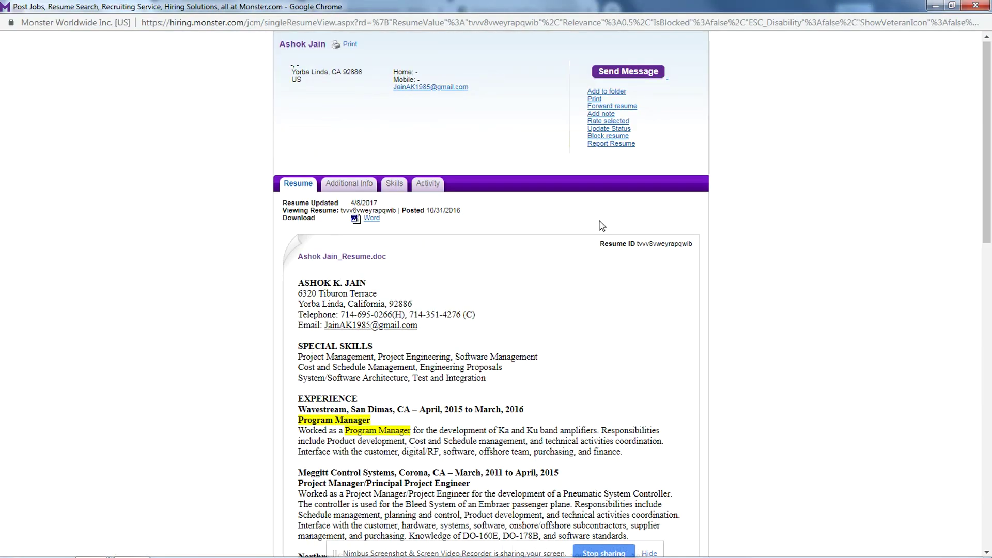
scroll(610, 228, "down", 5)
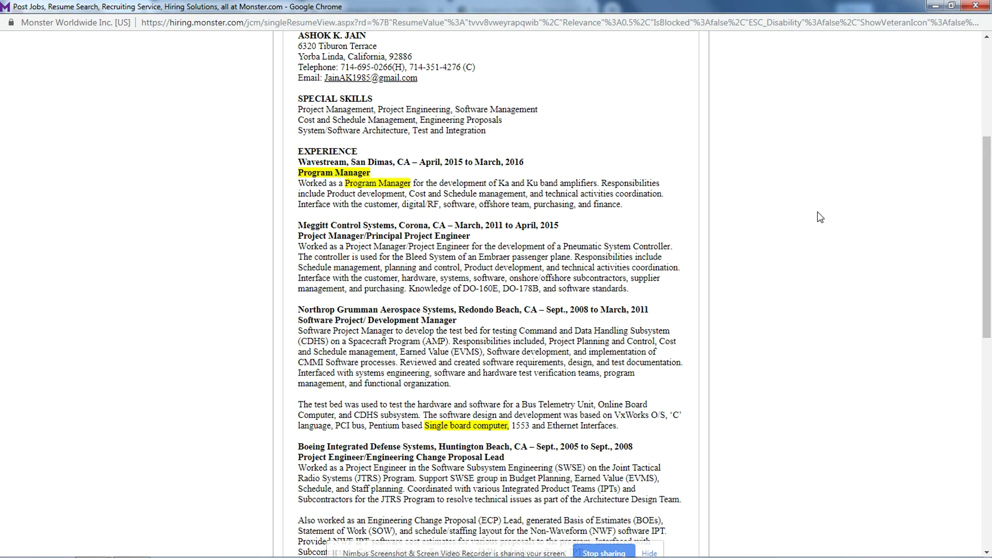
left_click(975, 6)
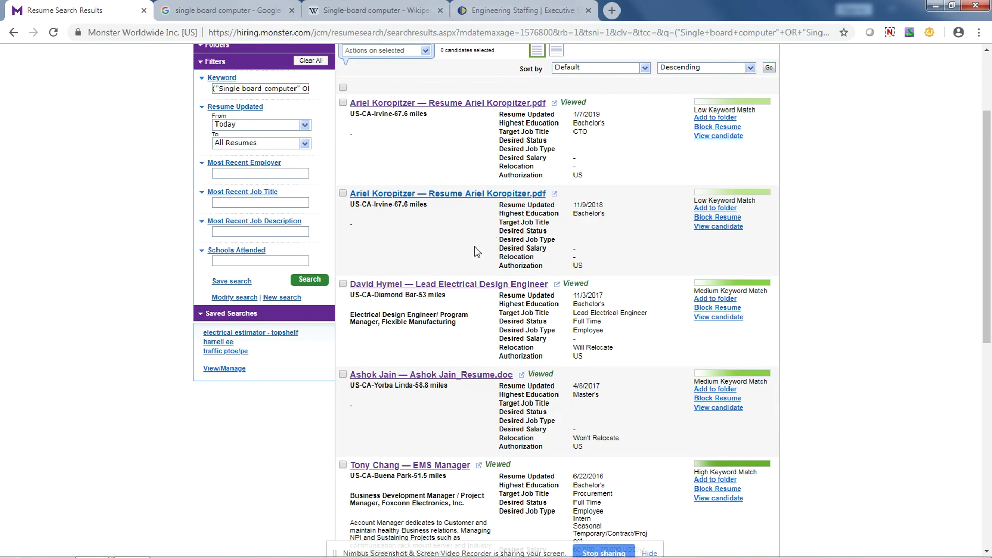
Step: Switch to the Word document and add the key term "Aerospace" on a new line below "Defense"
mouse_move(89, 555)
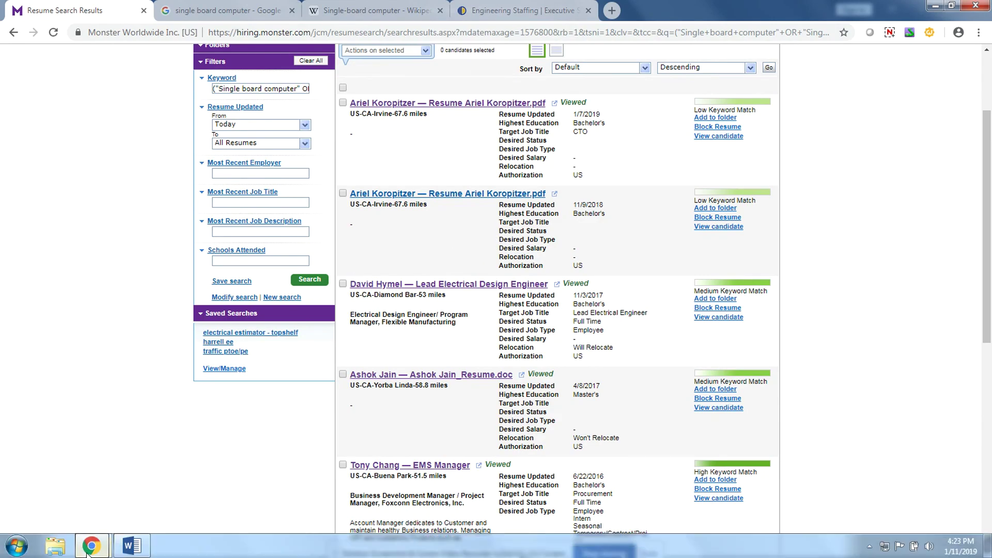
left_click(132, 545)
left_click(395, 413)
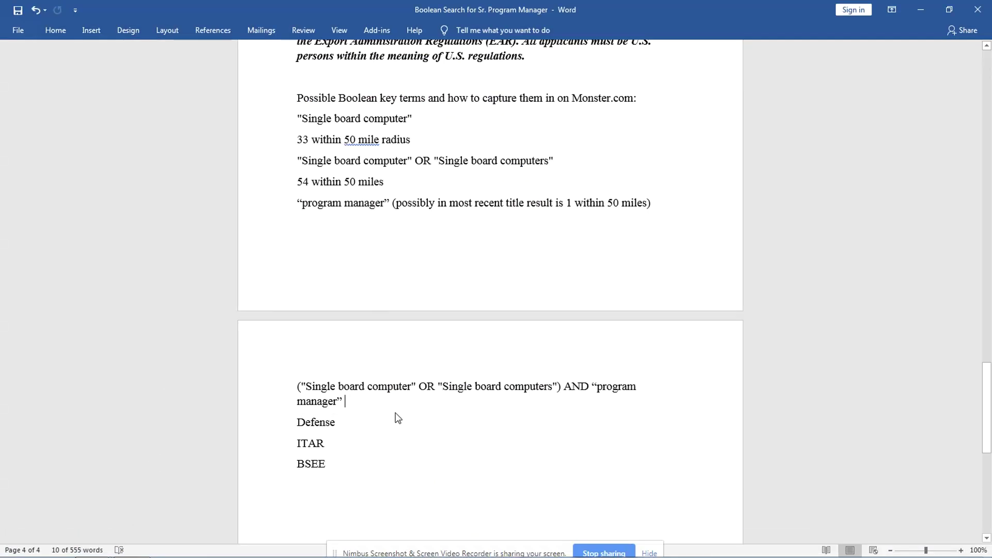
left_click(343, 422)
key("Return")
type("Aer")
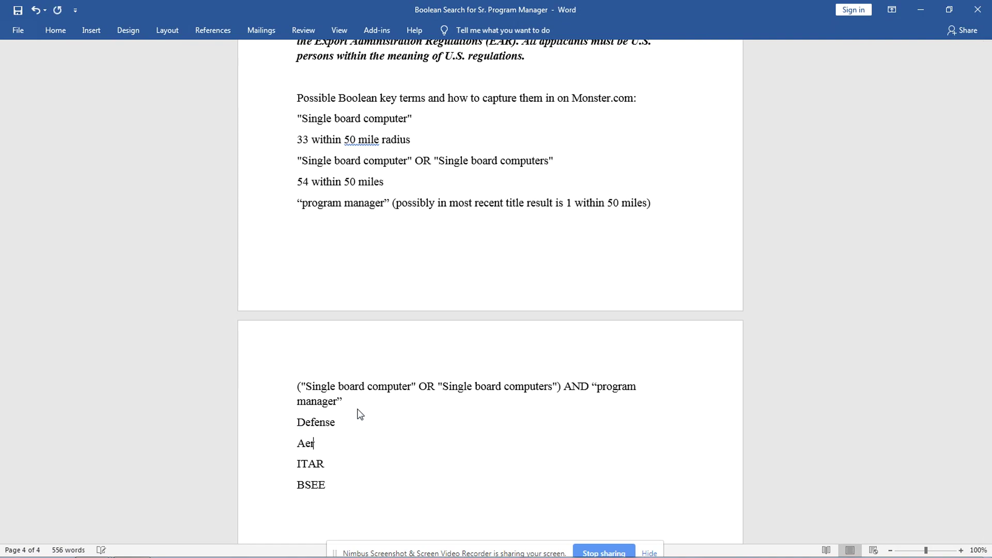
type("ospace")
Step: Copy the single board computer AND "program manager" search string and record "5 within 50 miles" on a new line below it
scroll(340, 388, "up", 3)
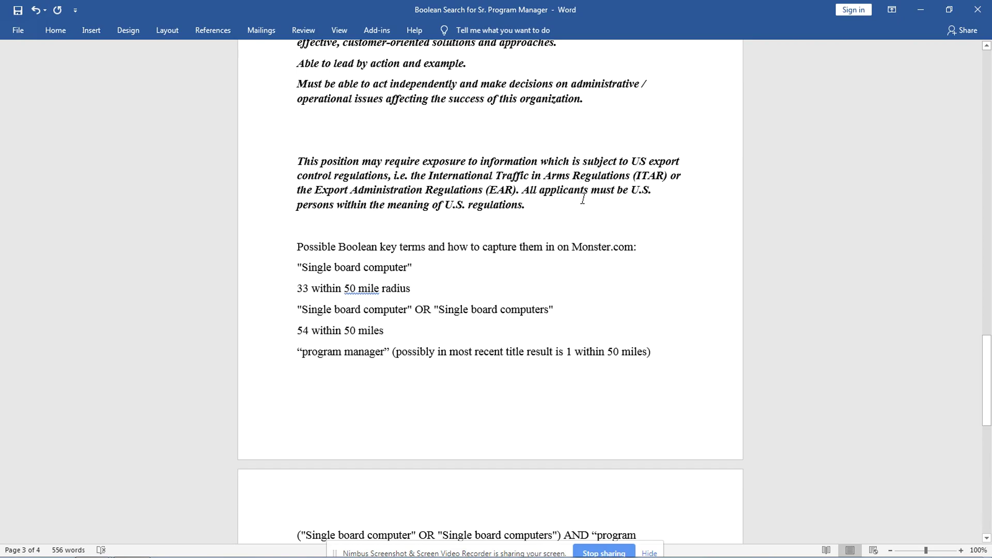
scroll(589, 201, "down", 1)
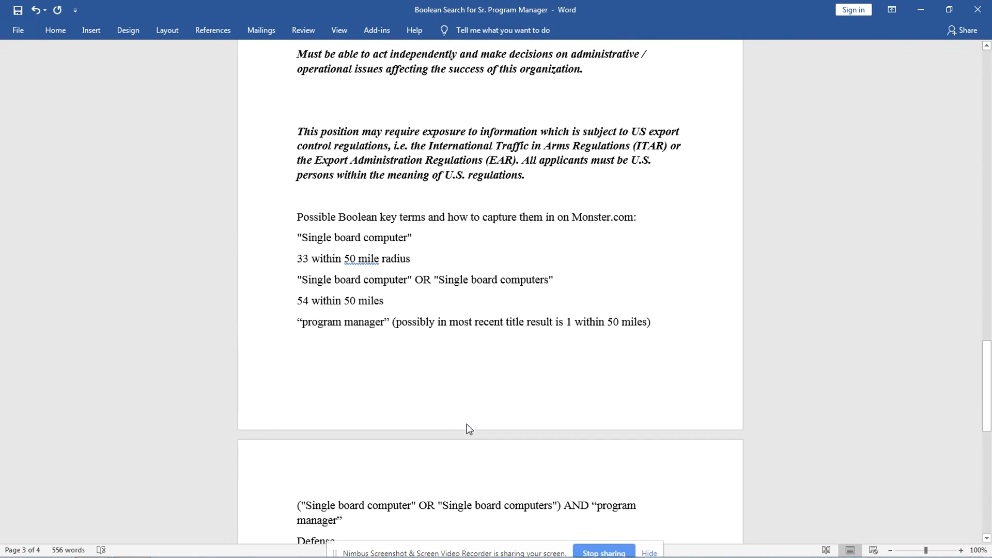
scroll(467, 427, "down", 3)
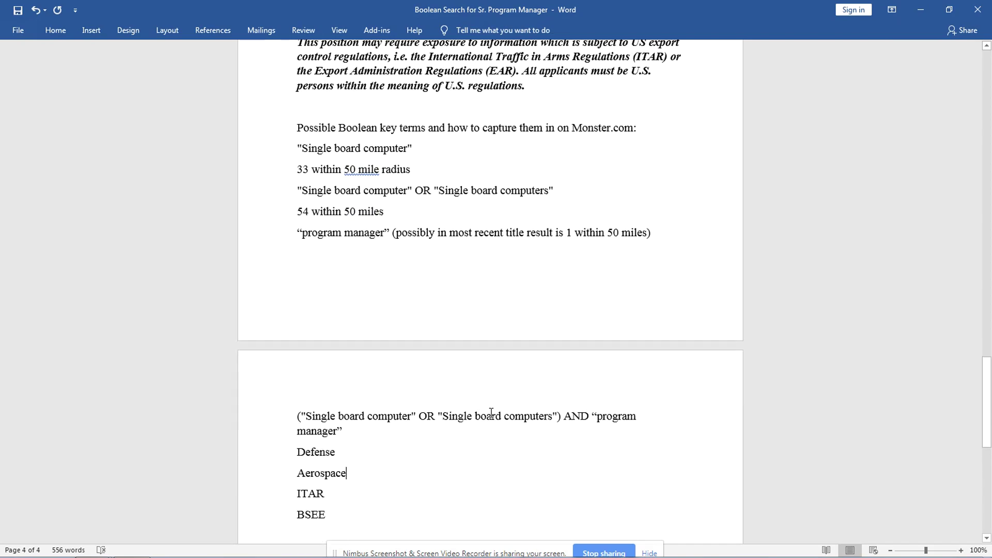
scroll(490, 414, "down", 2)
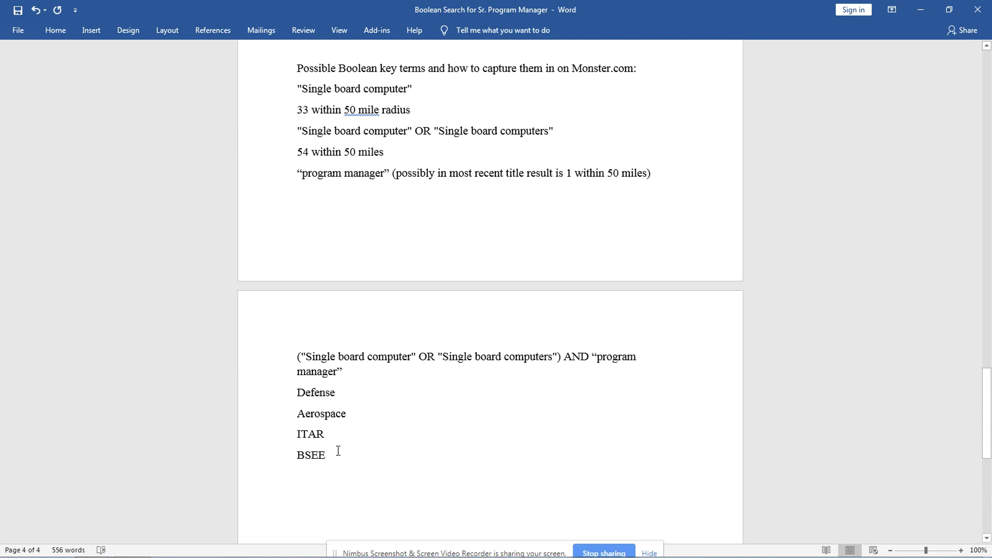
left_click(298, 392)
left_click_drag(350, 371, 298, 355)
key("ctrl+c")
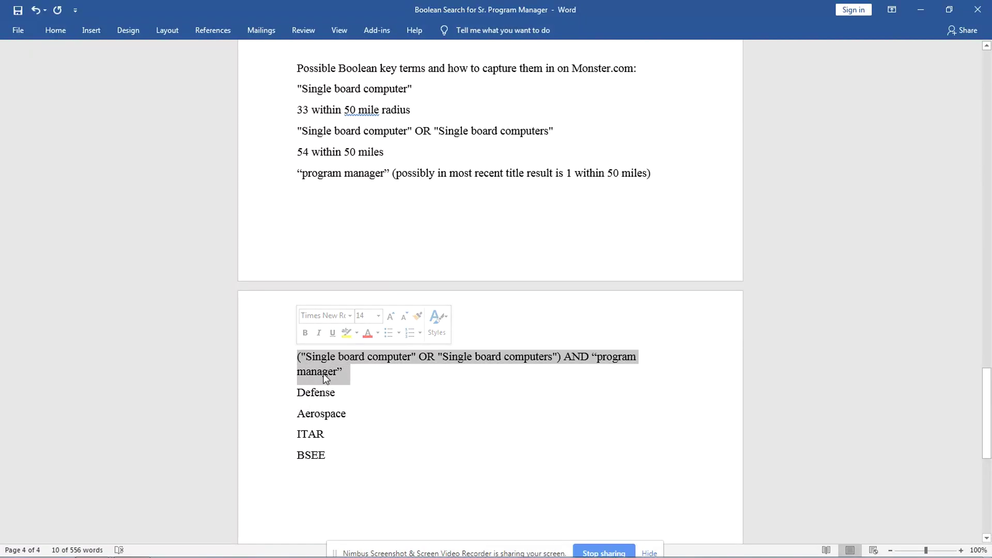
left_click(381, 372)
key("Return")
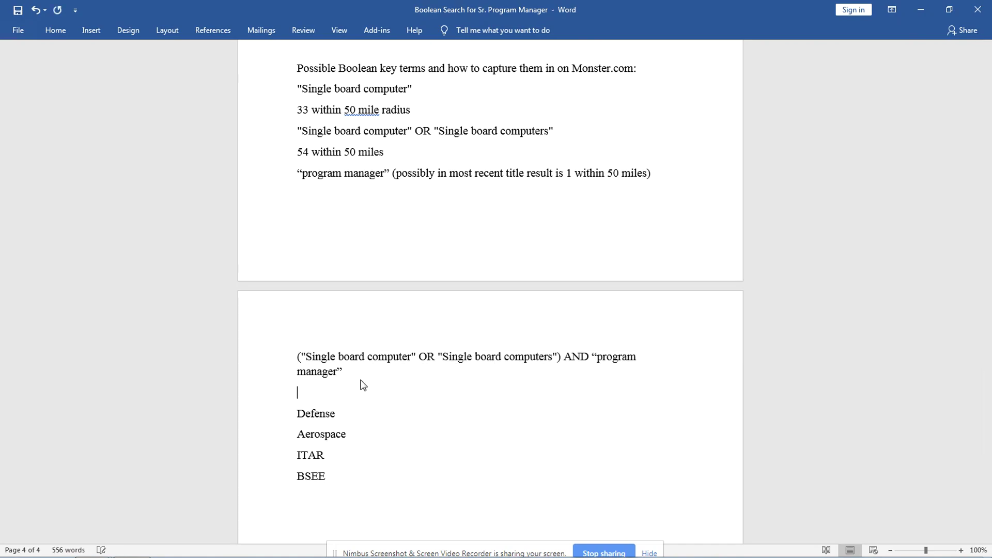
type("5 within 50 miles")
key("Return")
key("Return")
key("BackSpace")
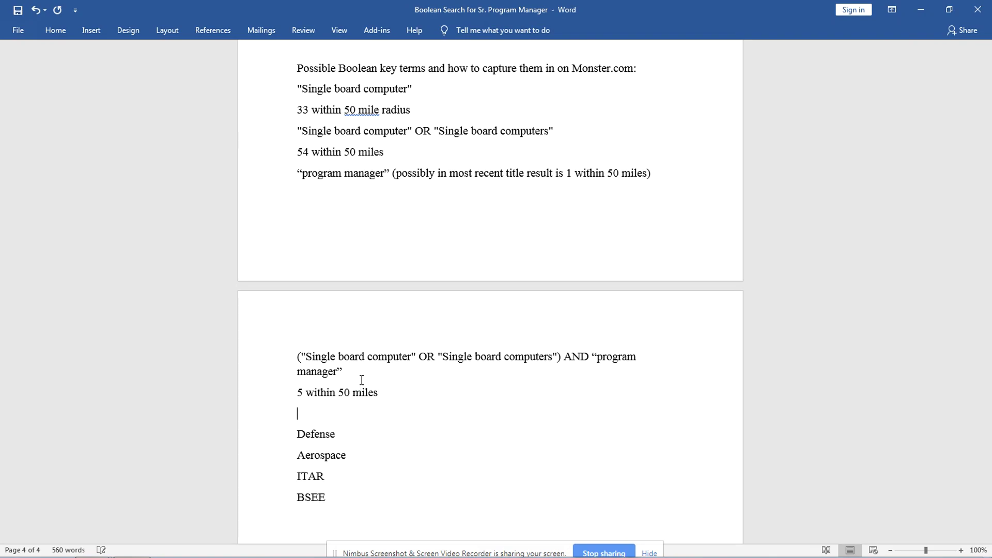
Step: Paste a duplicate of the search string below the count and join the Defense term to it with "AND ("
key("ctrl+v")
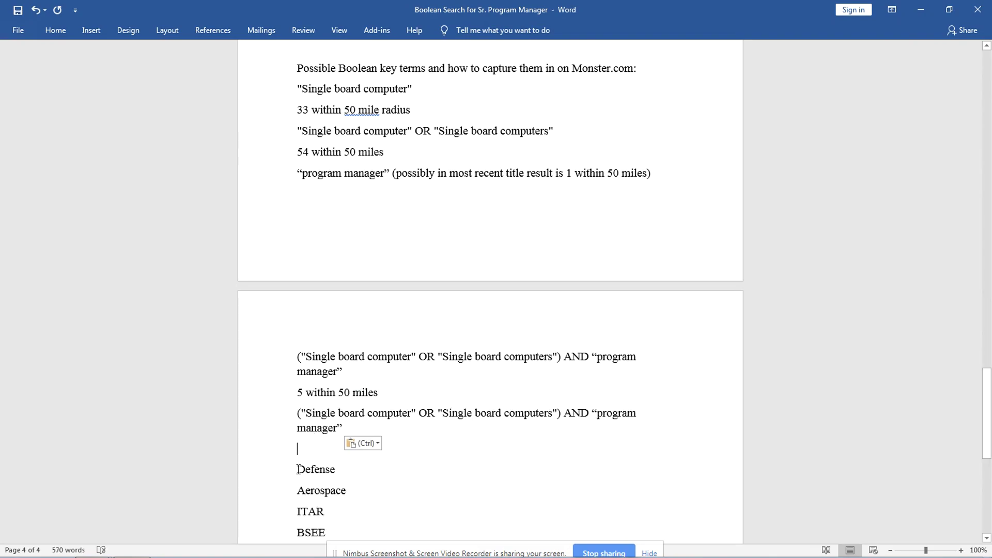
left_click(297, 469)
key("BackSpace")
key("BackSpace")
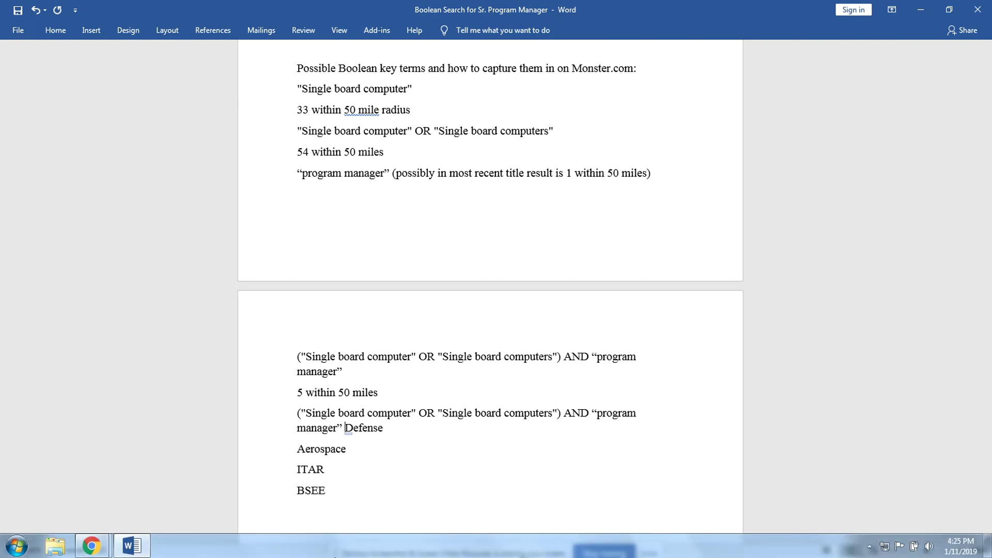
type("AND")
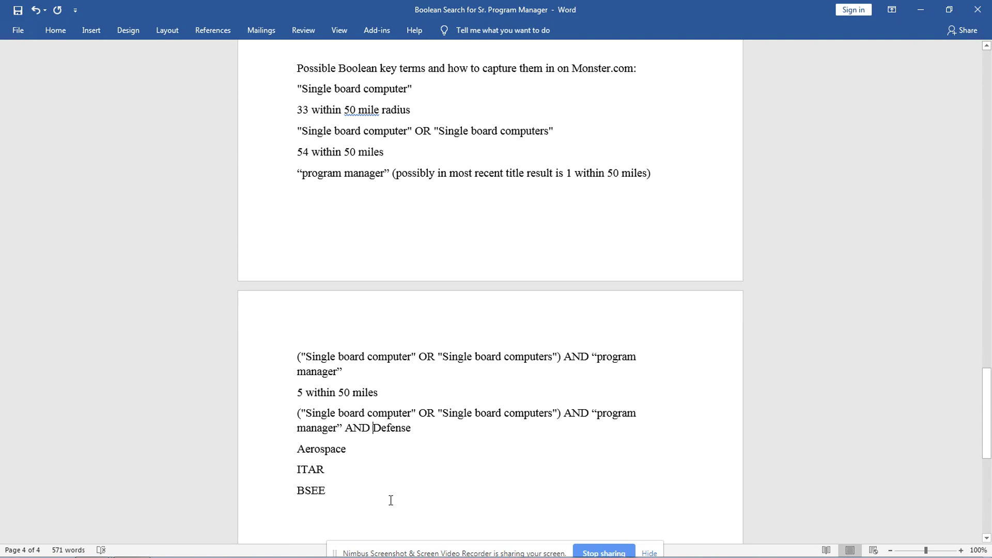
type("(")
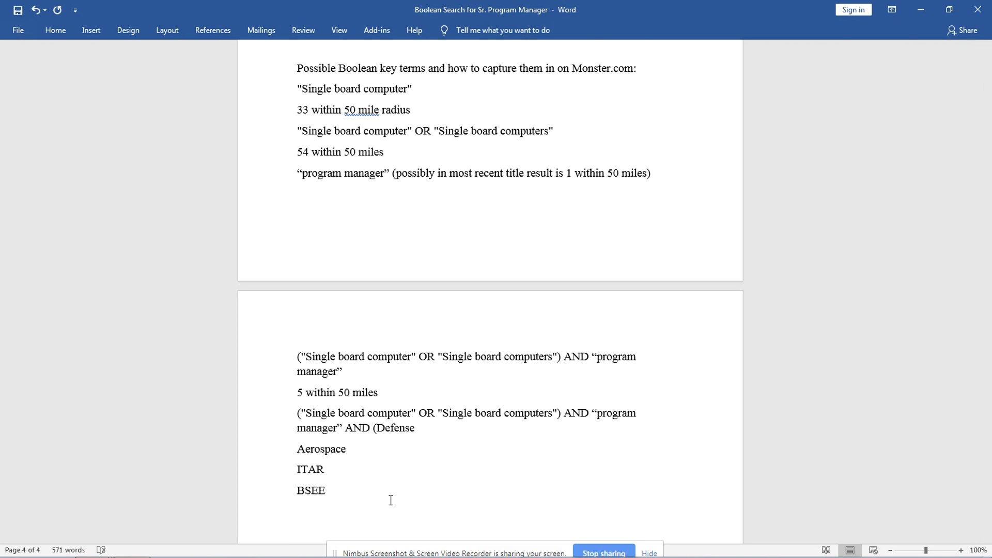
Step: Complete the new string's last group as (Defense OR aerospace) and delete the separate Aerospace line
left_click(425, 426)
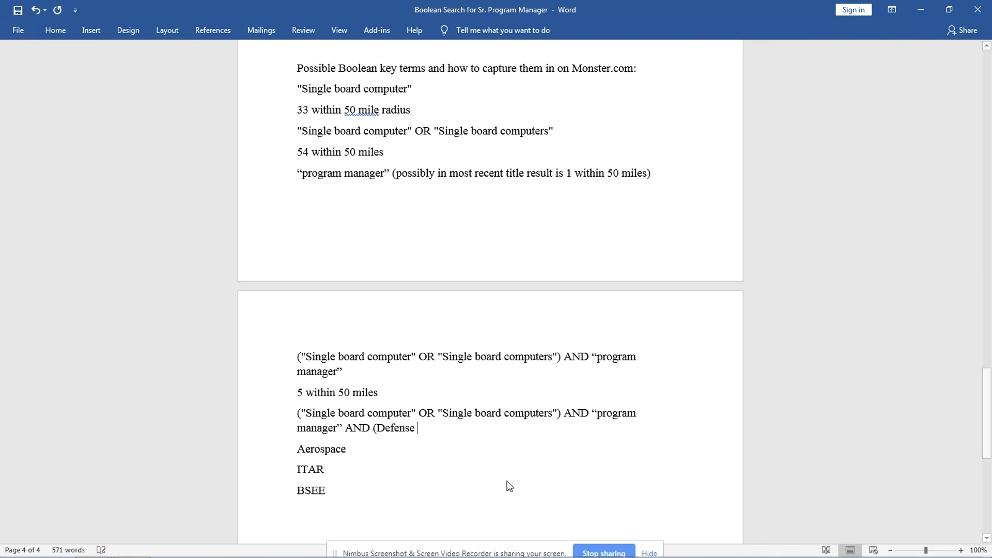
type("AND aerospace")
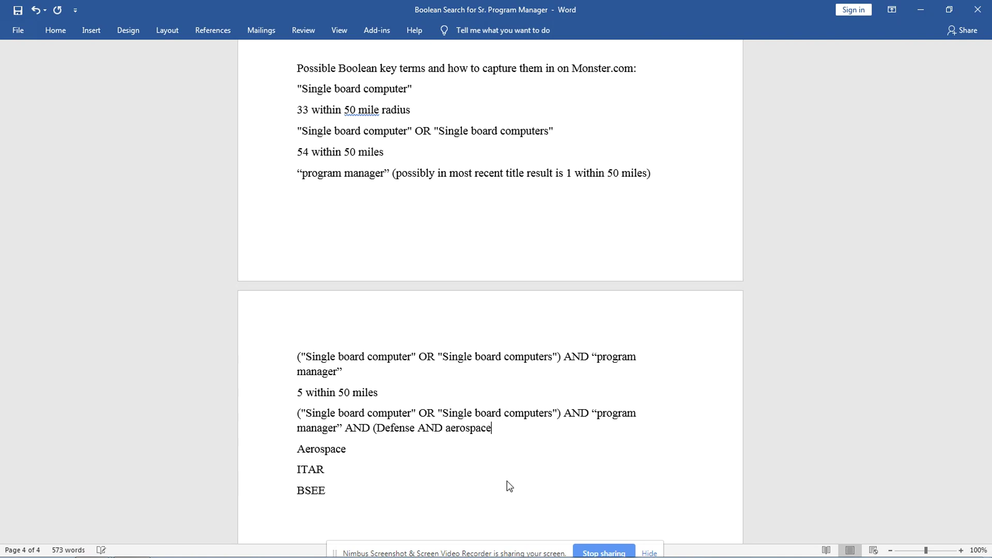
type(")")
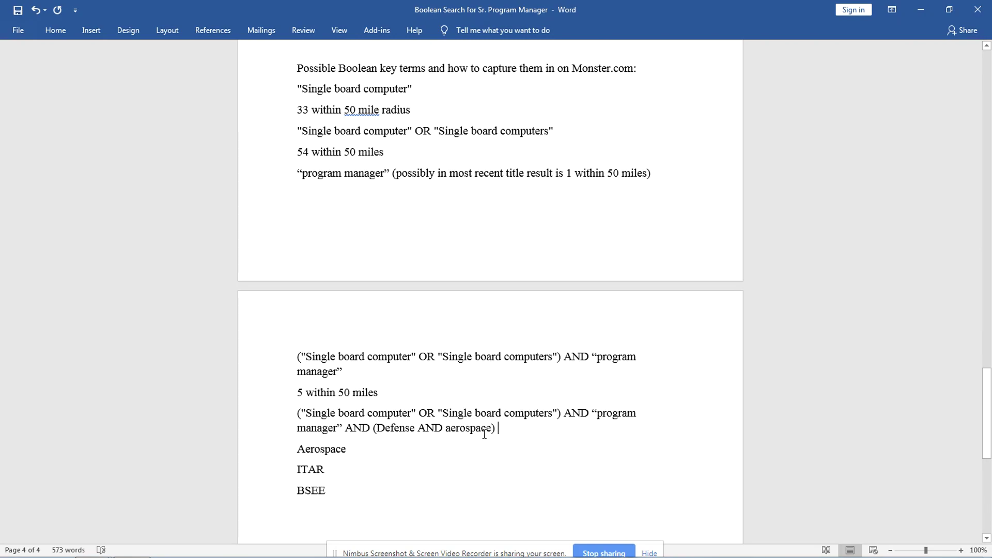
double_click(427, 429)
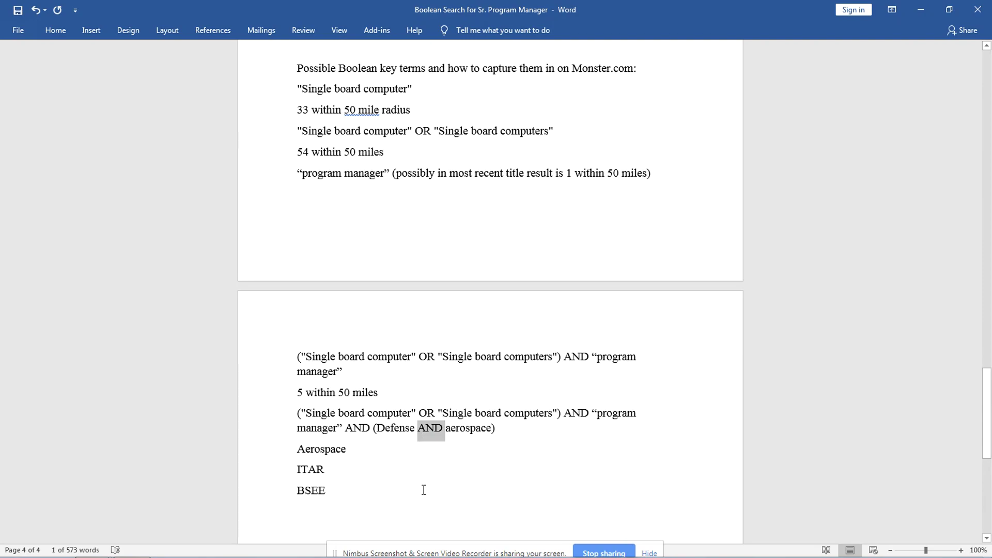
type("OR")
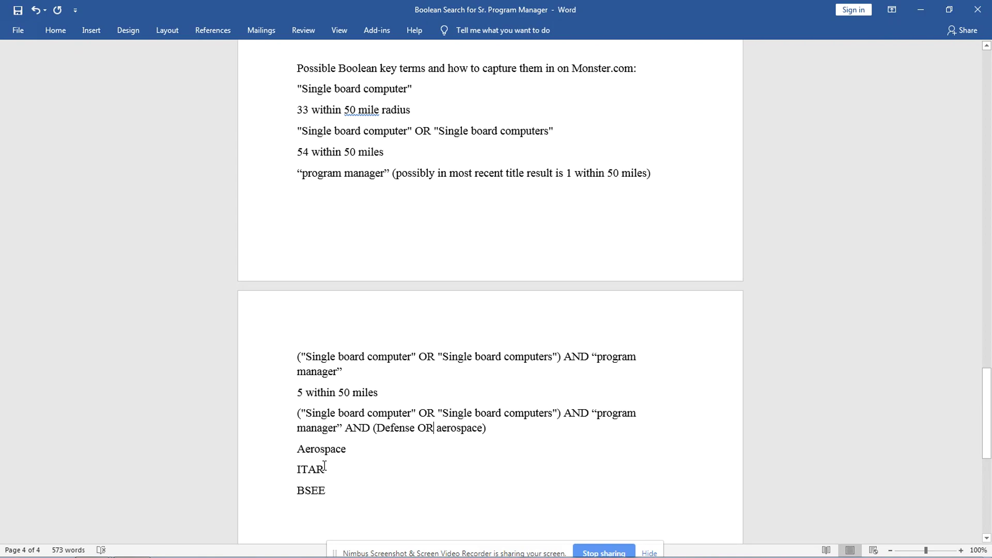
left_click(262, 450)
key("Delete")
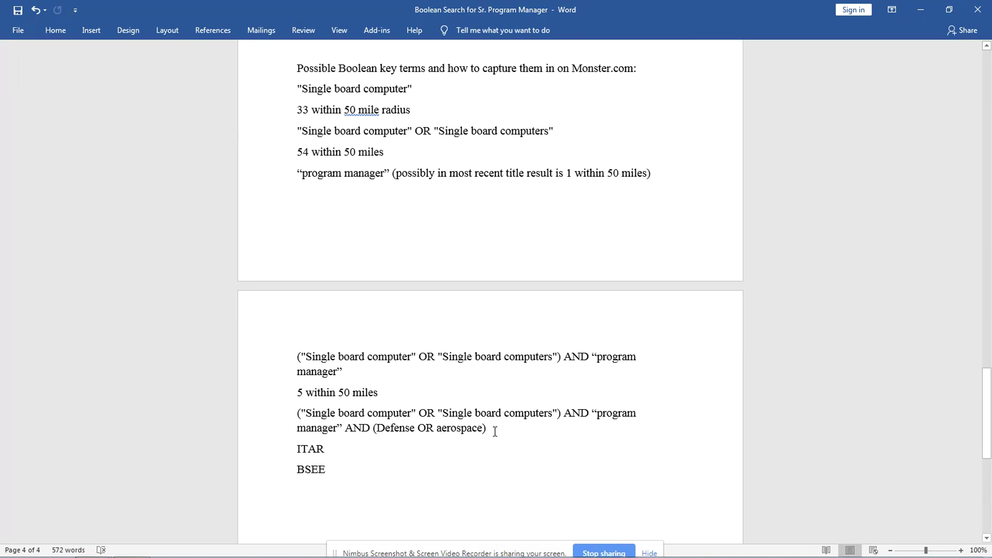
left_click_drag(489, 428, 373, 432)
left_click(450, 428)
double_click(430, 413)
double_click(576, 414)
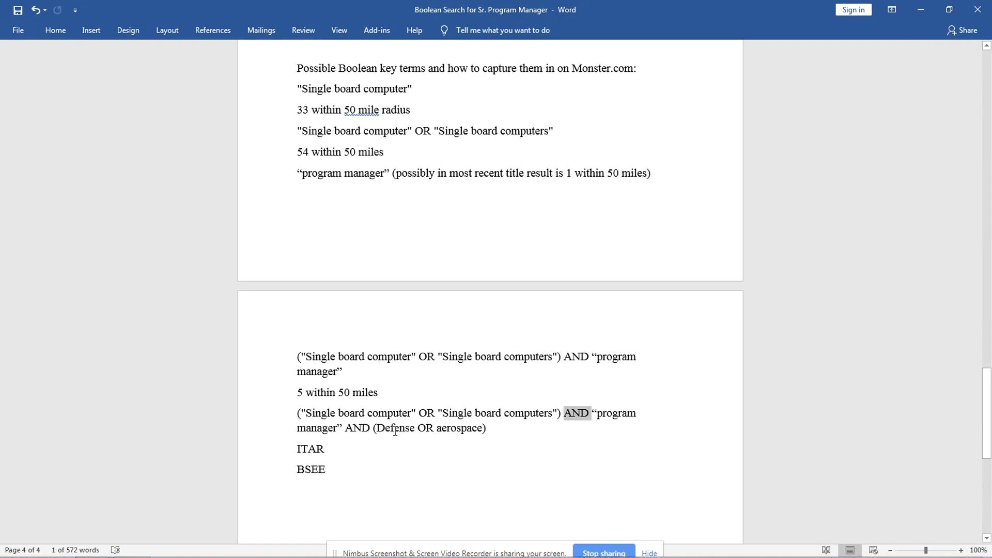
Step: Copy the full string ending in (Defense OR aerospace), switch to Monster in Chrome, and replace the search's keyword with it
left_click_drag(489, 428, 296, 411)
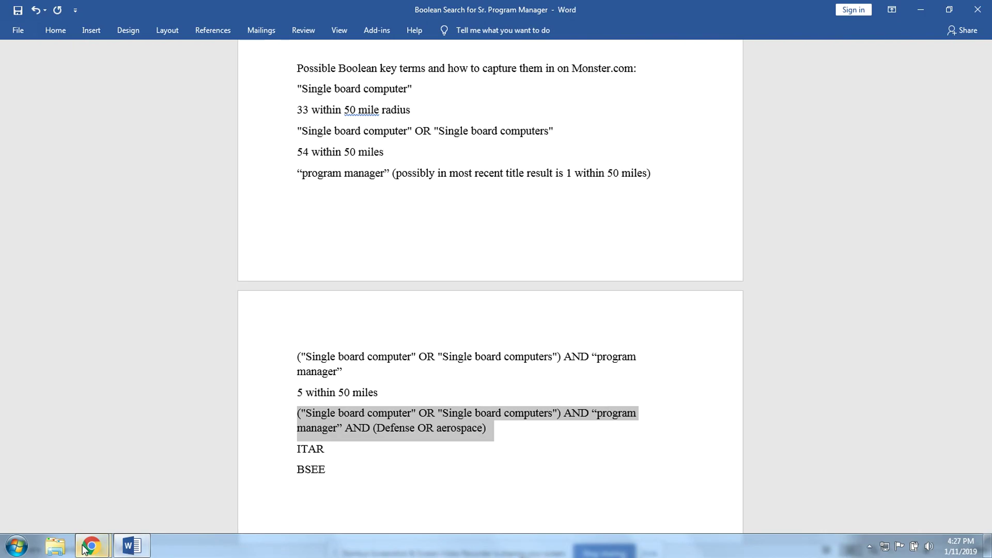
mouse_move(84, 538)
left_click(67, 472)
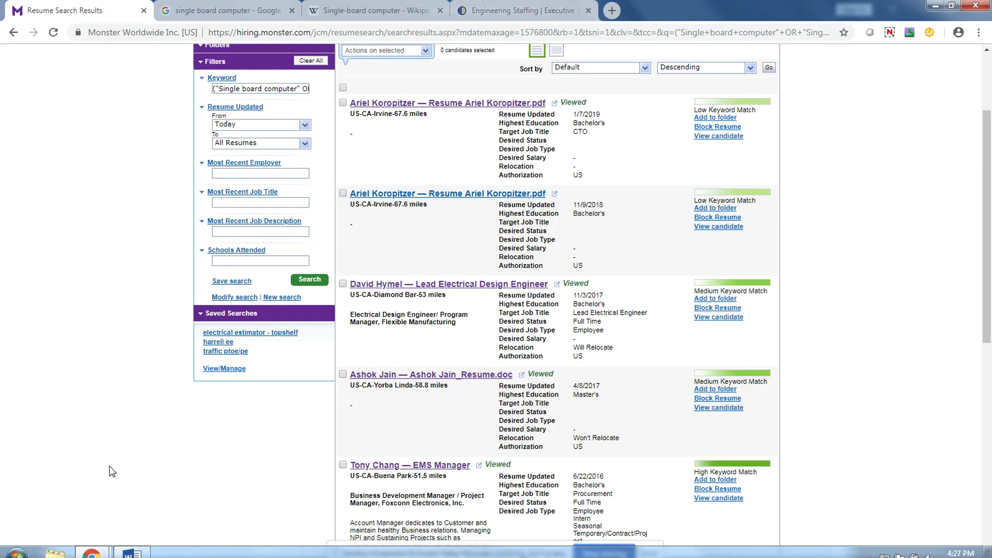
left_click(228, 298)
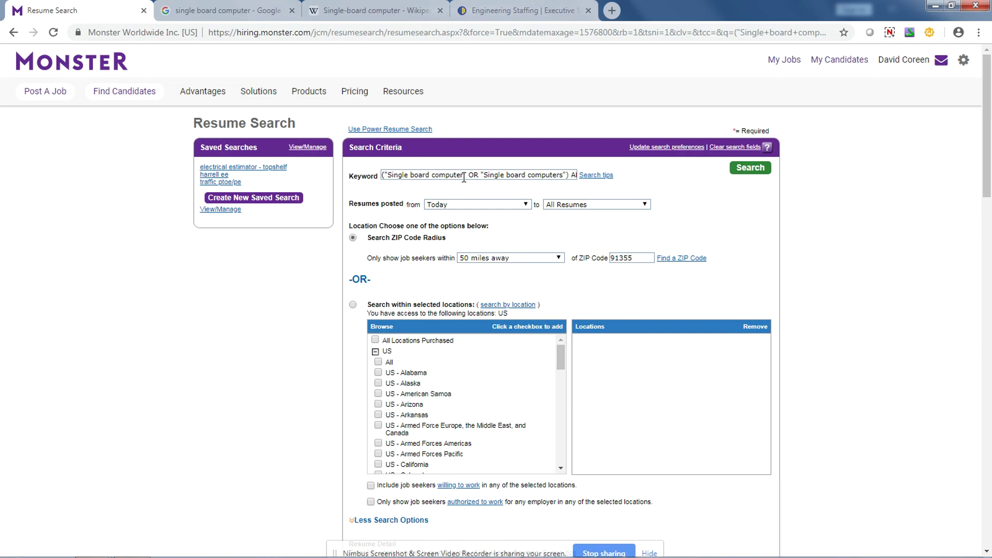
triple_click(464, 176)
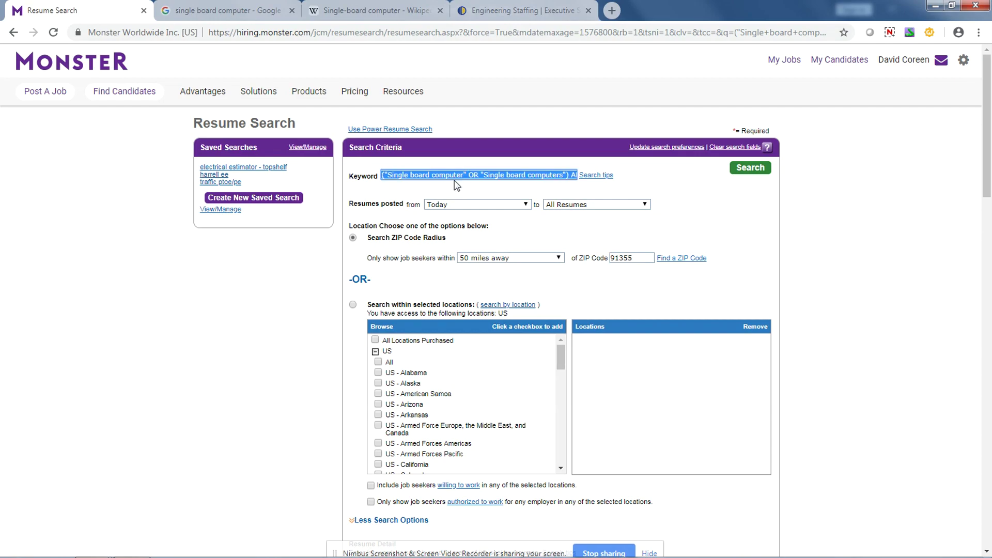
key("BackSpace")
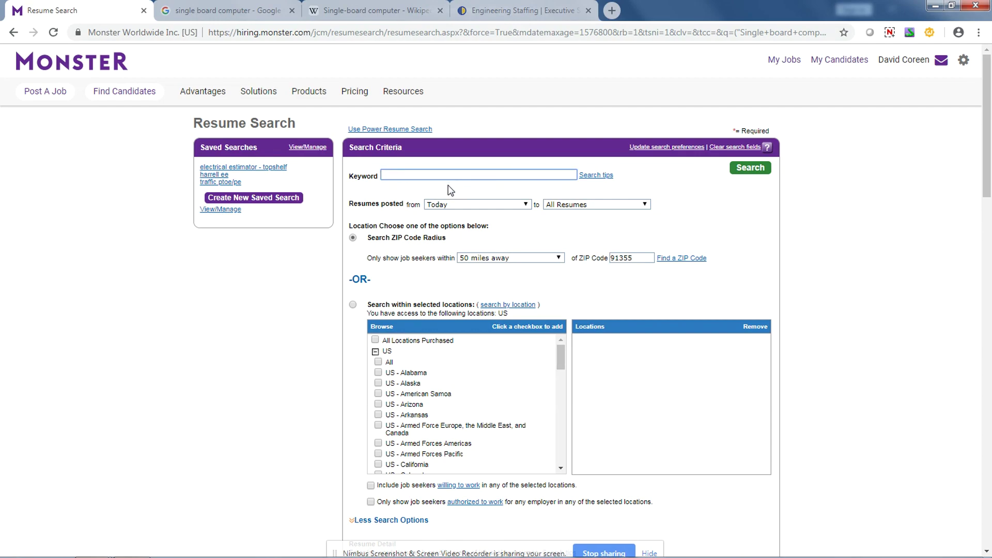
key("ctrl+v")
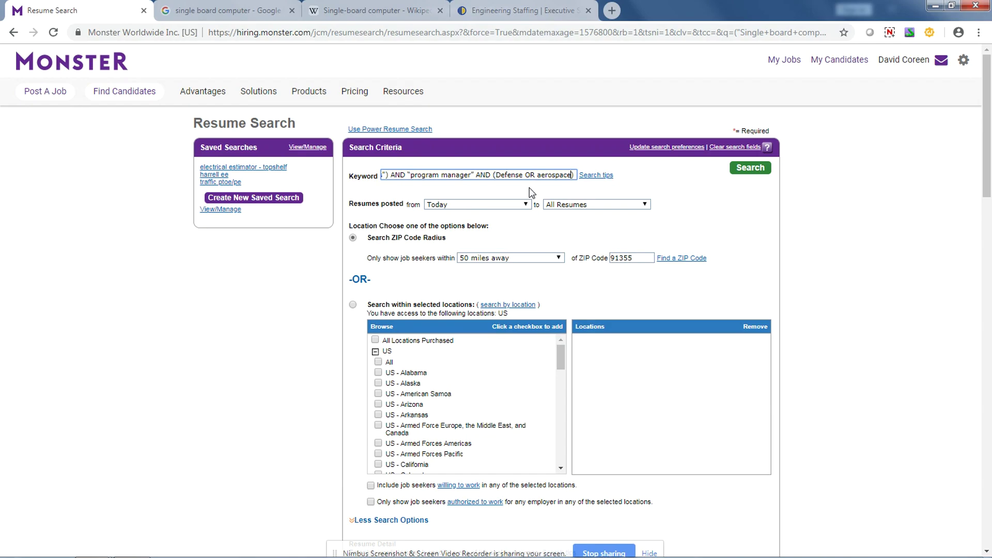
Step: Read through the pasted keyword string from end to start and back to check its terms, quotes and parentheses
key("Left")
key("Left")
key("Left")
key("Left")
key("Left")
key("Left")
key("Left")
key("Left")
key("Left")
key("Left")
key("Left")
key("Left")
key("Left")
key("Left")
key("Left")
key("Left")
key("Left")
key("Left")
key("Left")
key("Left")
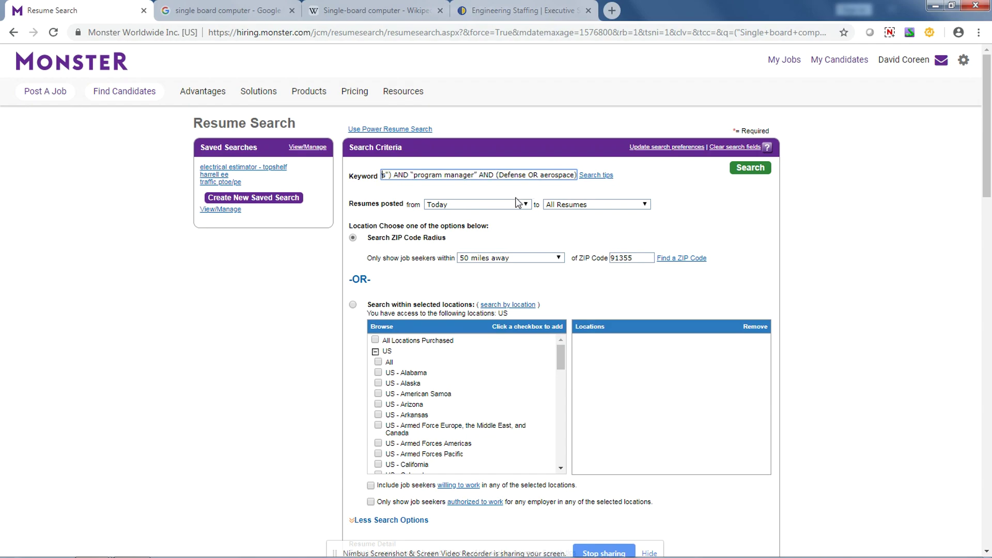
key("Left")
key("Left")
key("Left")
key("Left")
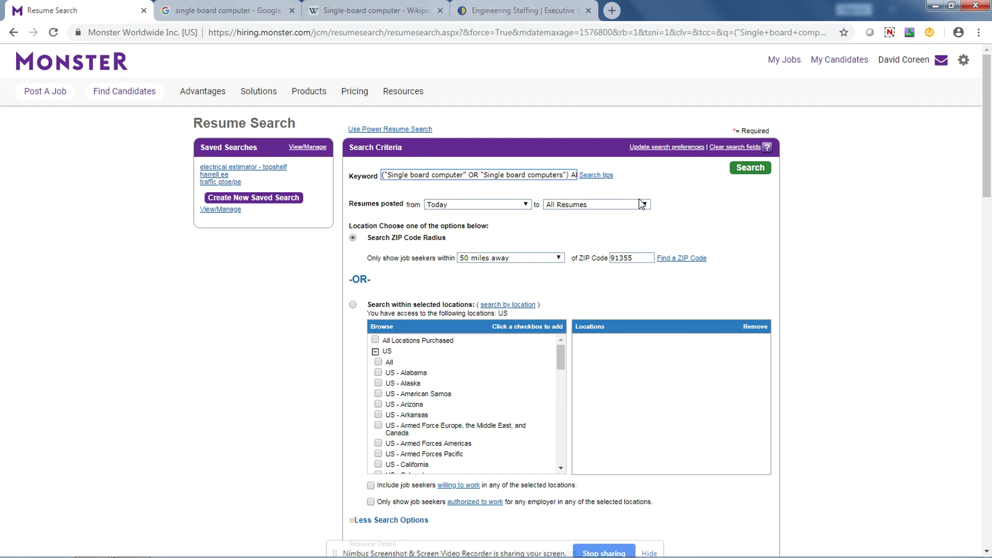
left_click(443, 174)
key("Right")
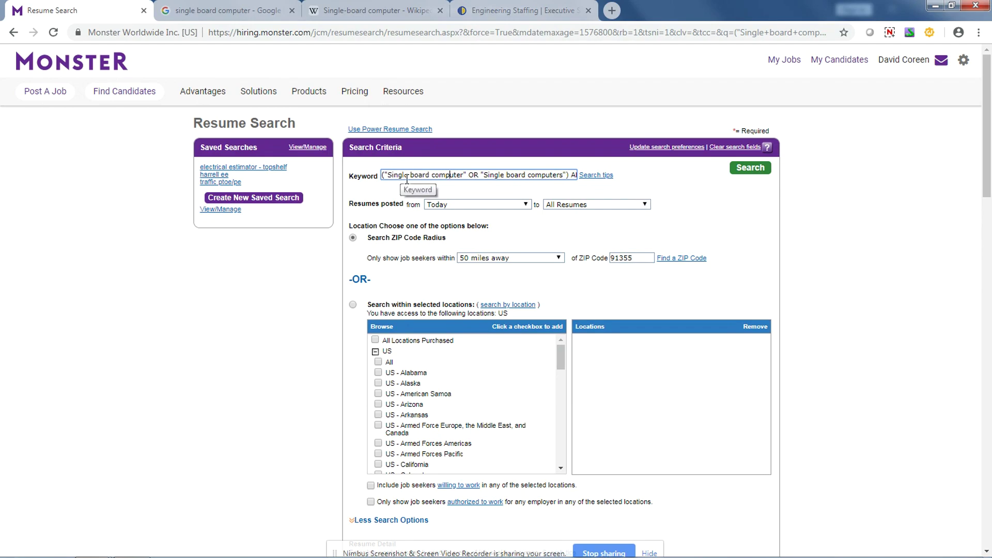
key("Right")
key("Right")
key("Right")
key("Right")
key("Right")
key("Right")
key("Right")
key("Right")
key("Right")
key("Right")
key("Right")
key("Right")
key("Right")
key("Right")
key("Right")
key("Right")
key("Right")
key("Right")
key("Right")
key("Right")
type("AN")
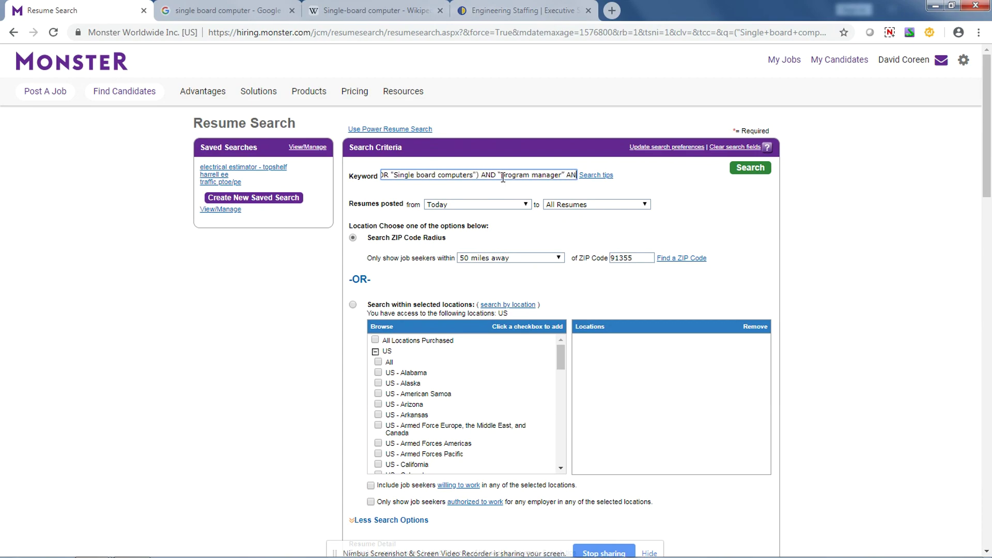
type("D (Defense OR ae")
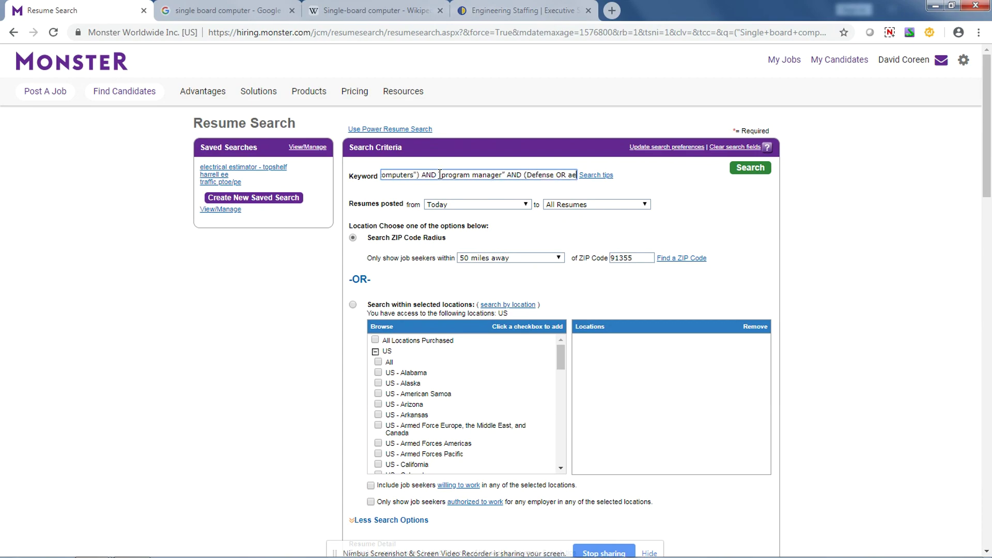
type("rospace)")
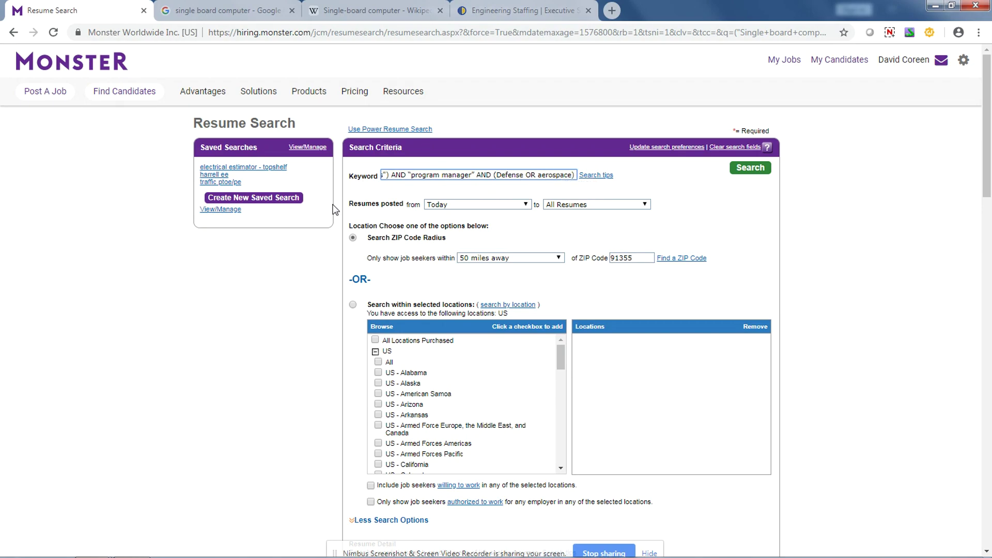
Step: Set the ZIP code search radius to 100 miles away
left_click(557, 258)
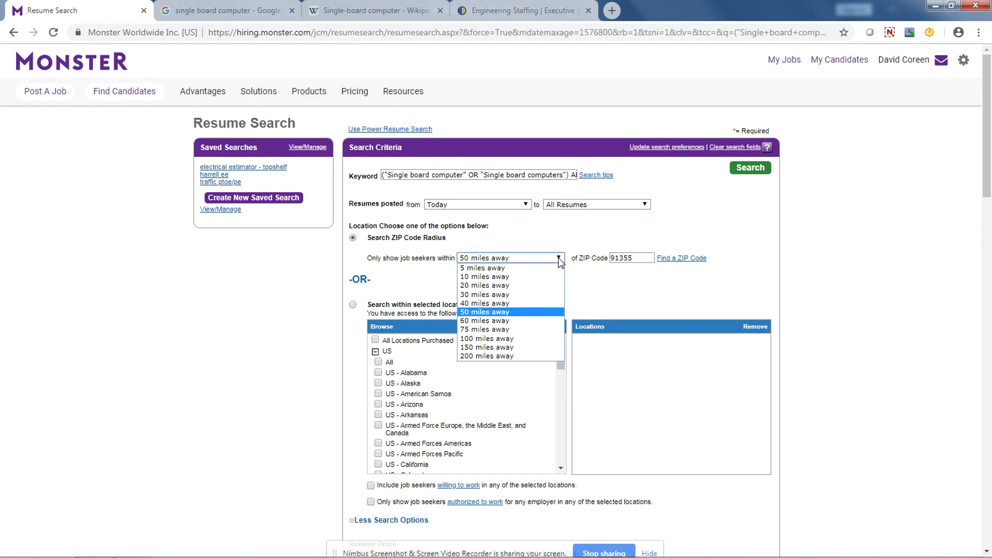
left_click(520, 338)
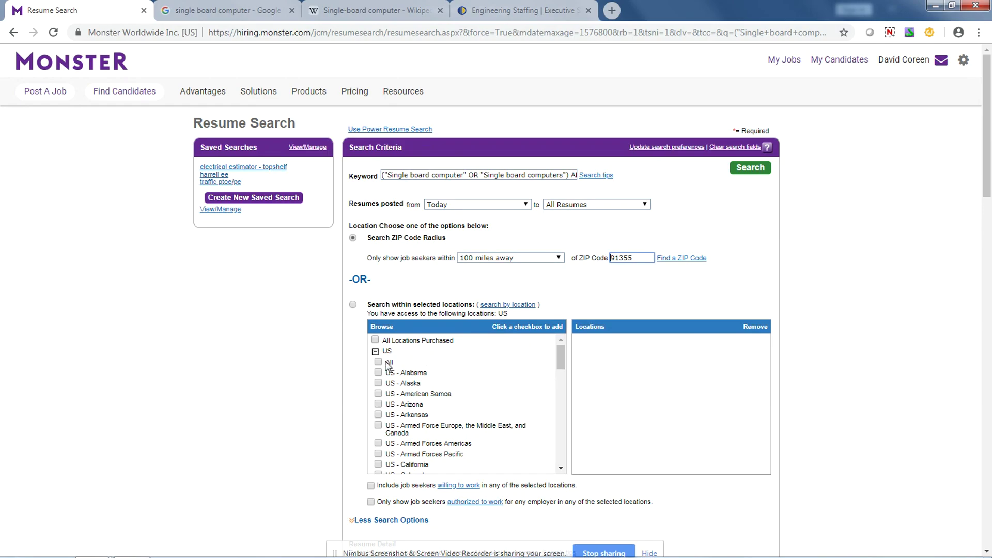
Step: Run the 100-mile search, then check the highlighted keywords in the Systems Engineer candidate's resume and close it
left_click(749, 172)
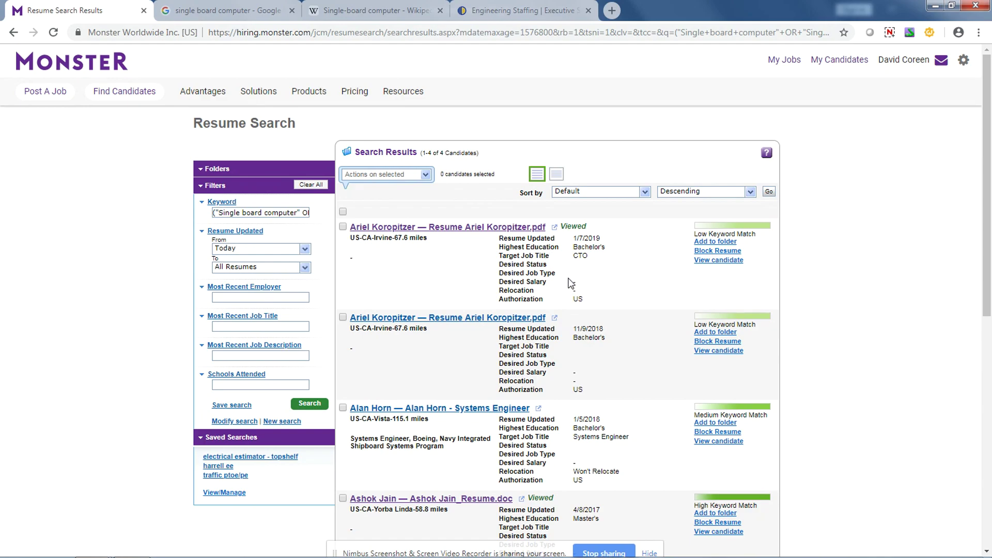
left_click(539, 409)
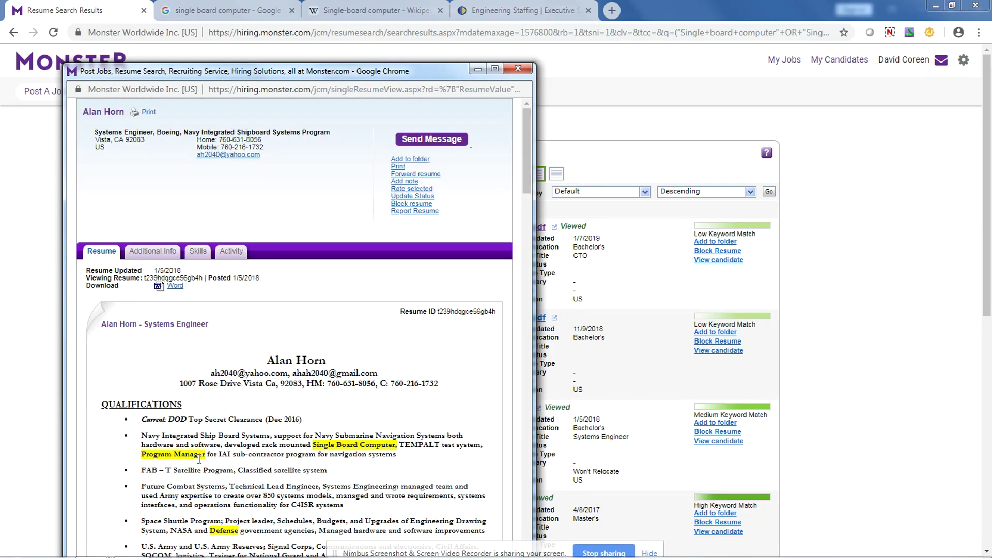
scroll(219, 443, "down", 2)
scroll(219, 443, "down", 1)
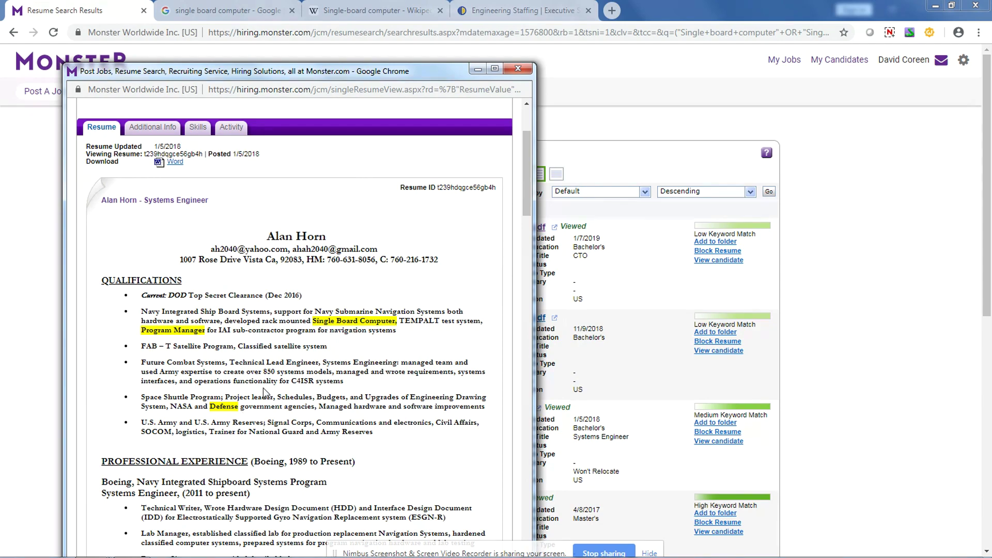
left_click(519, 70)
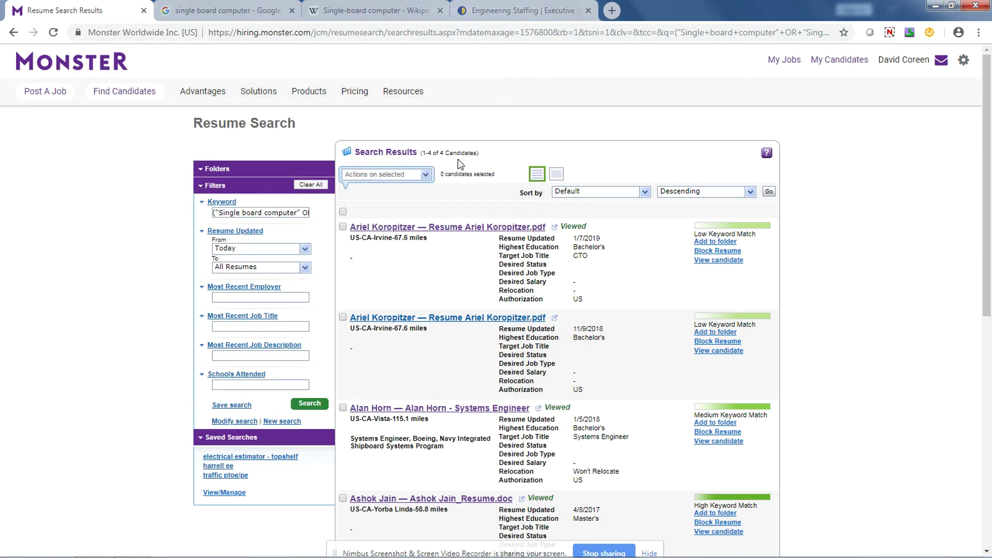
Step: Switch to Word and record "4 within 100 miles" after the string ending in (Defense OR aerospace), leaving a blank line below
left_click(132, 546)
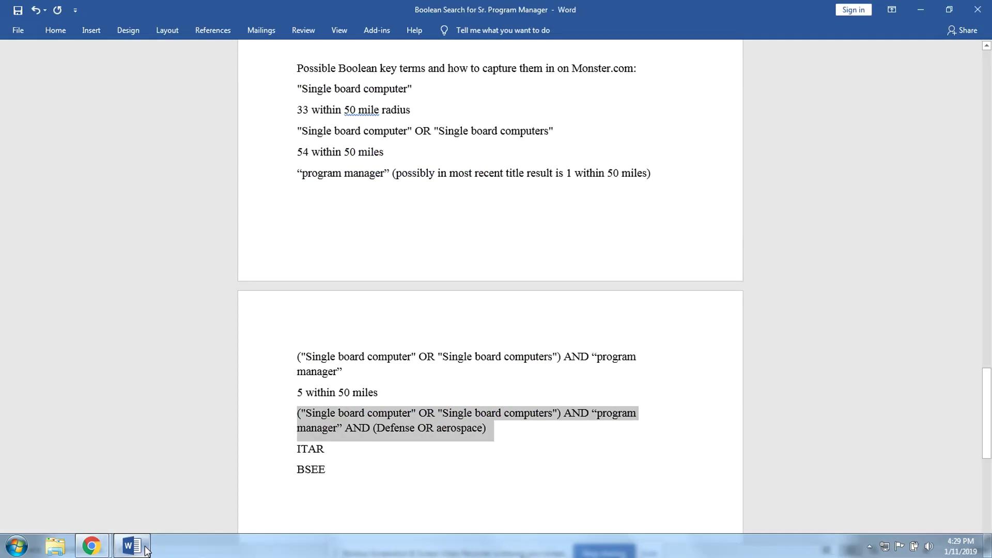
left_click(365, 468)
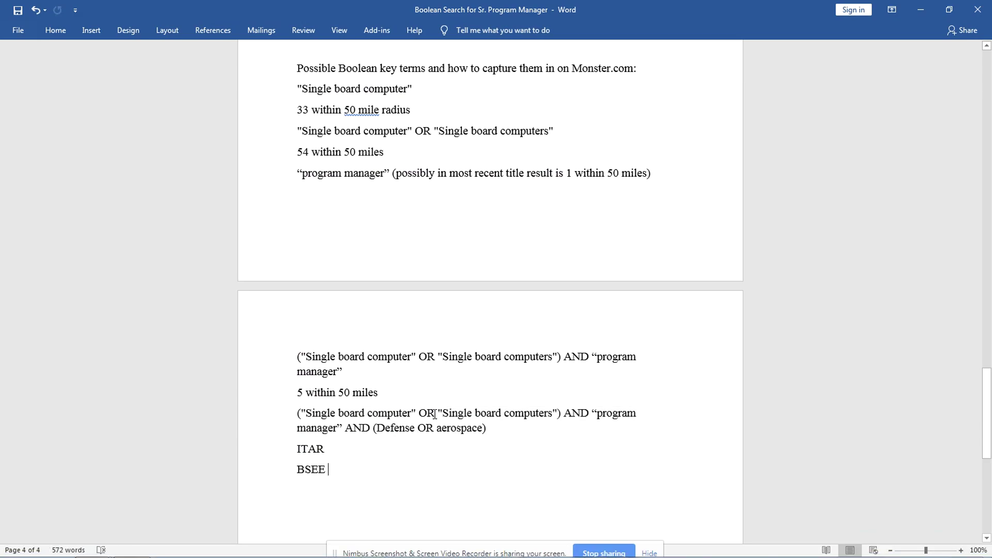
left_click(491, 427)
type("4 with")
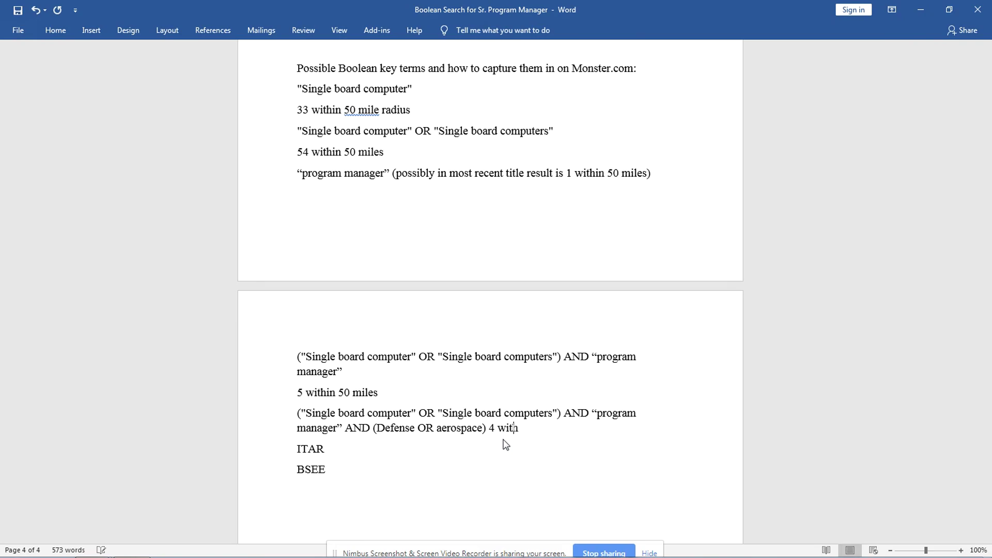
type("in 100 miles")
key("Return")
key("Return")
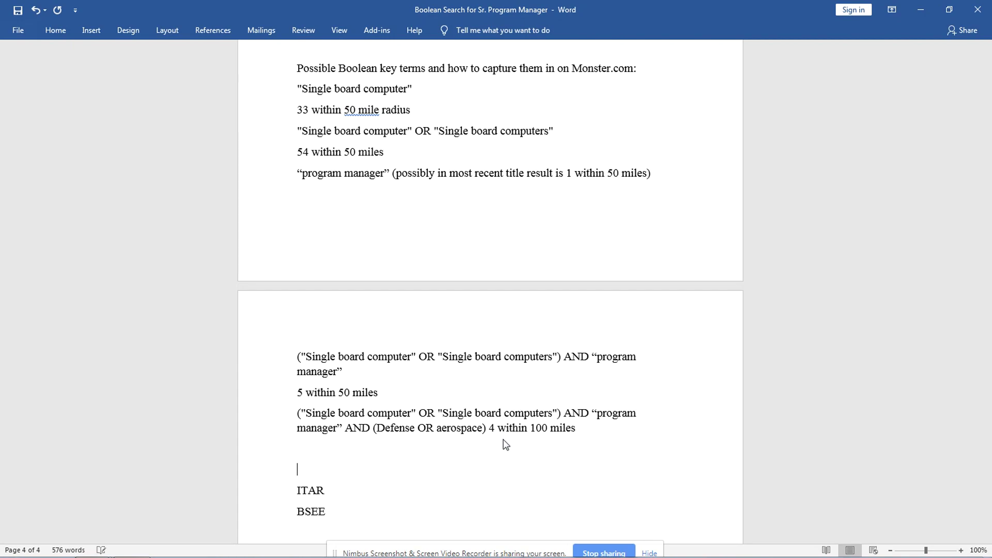
key("BackSpace")
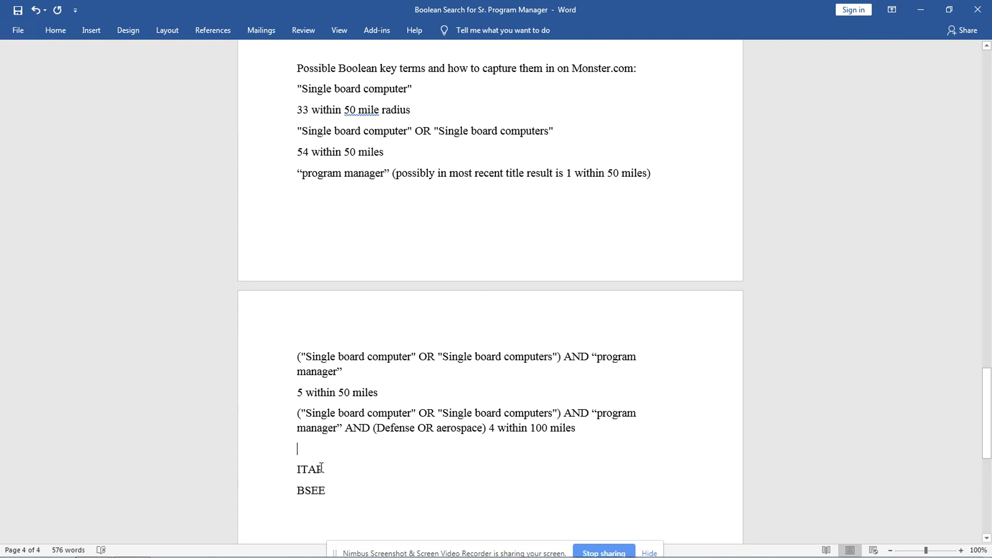
Step: Return to the Monster results in Chrome and rerun the search with the ZIP code radius set to 200 miles away
mouse_move(87, 547)
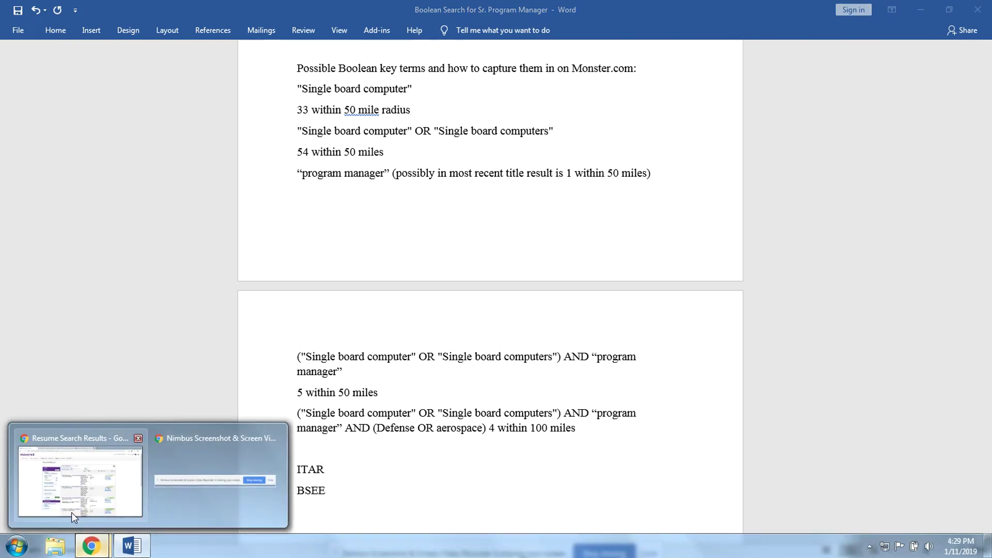
left_click(72, 512)
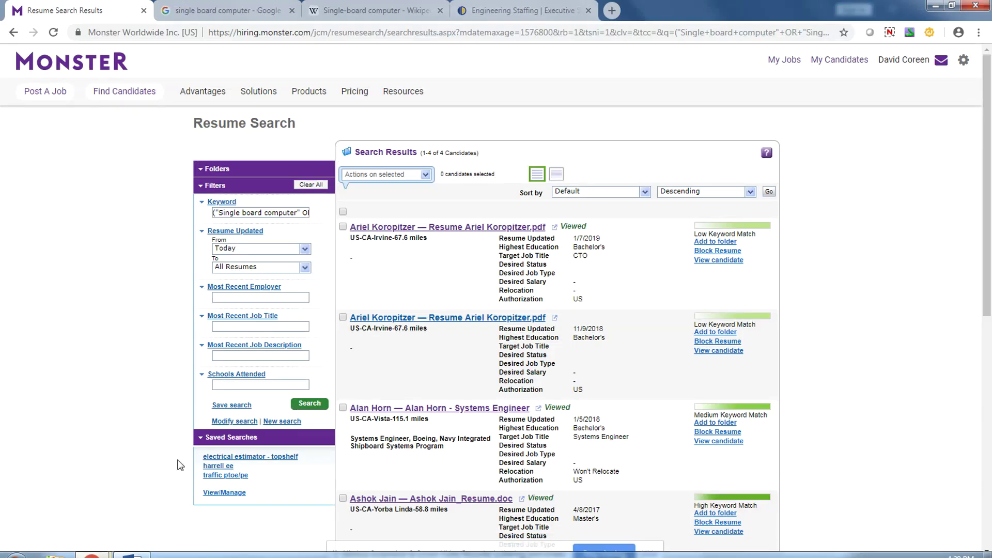
left_click(253, 419)
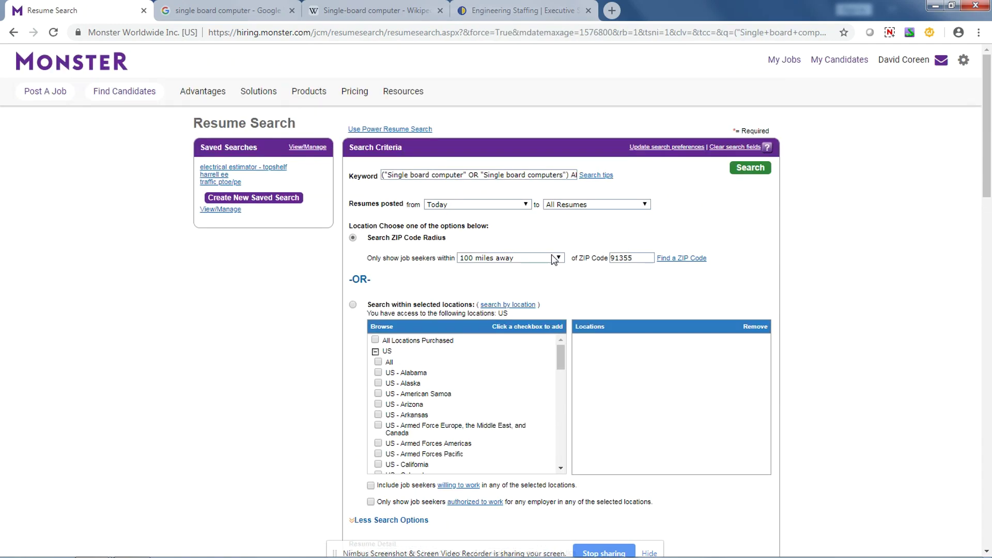
left_click(555, 259)
left_click(496, 358)
left_click(747, 172)
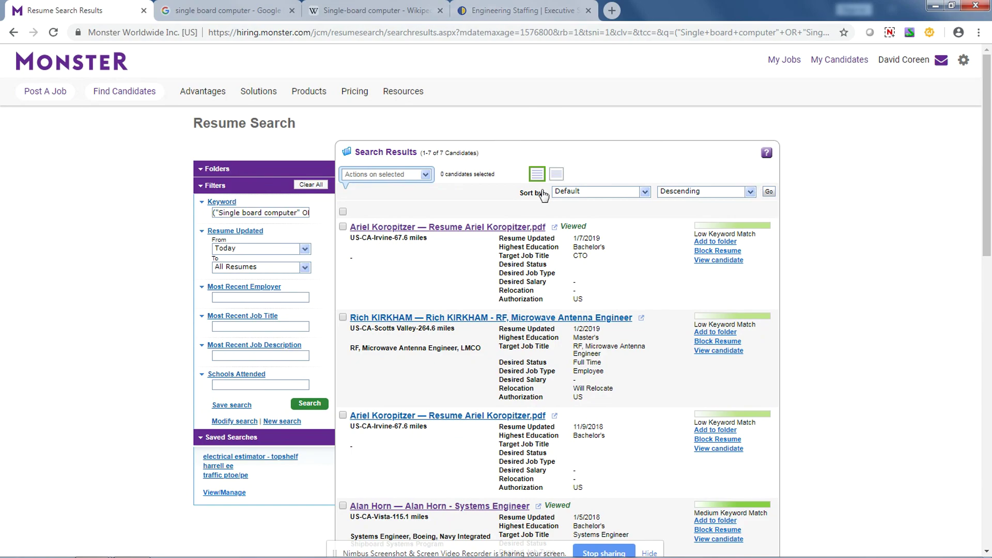
Step: Modify the search to cover all US locations instead of a ZIP code radius and run it
left_click(225, 421)
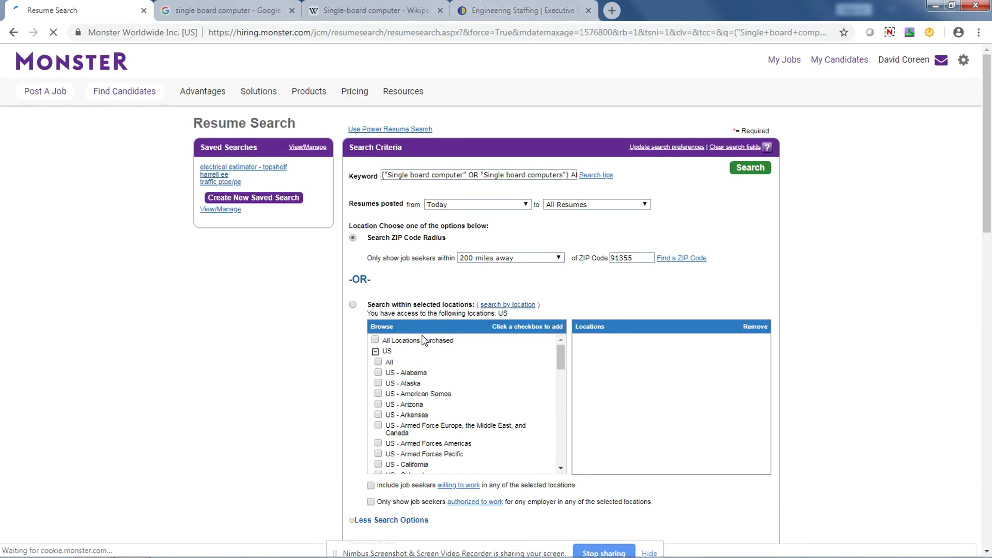
left_click(378, 362)
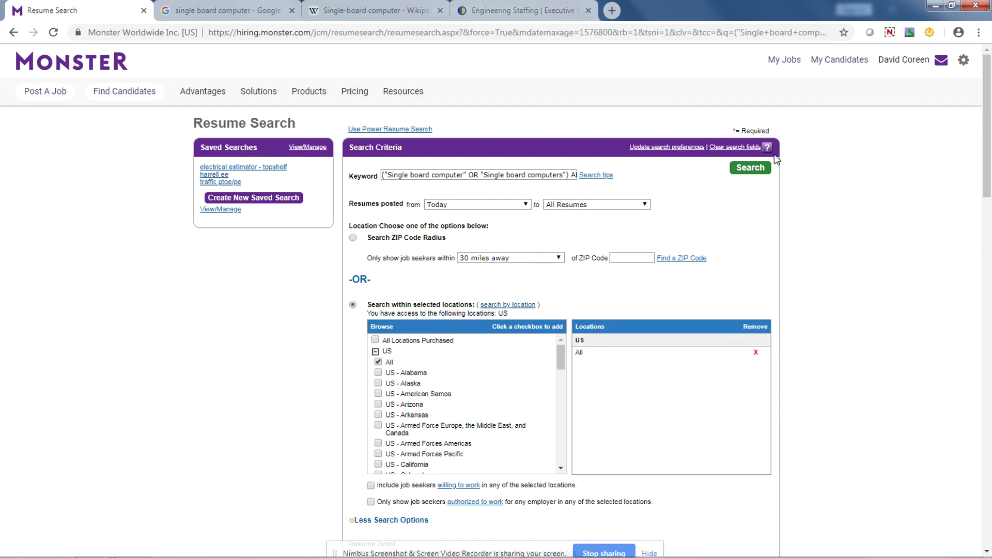
left_click(749, 168)
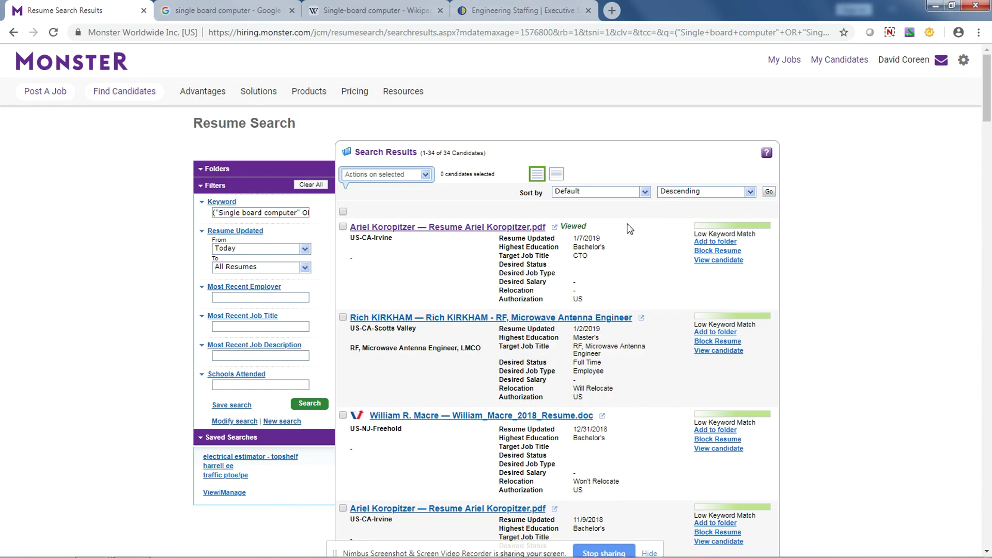
Step: Open the Sr. Project Manager candidate's resume from the nationwide results, read through it for the highlighted search terms, and close it
scroll(568, 284, "down", 3)
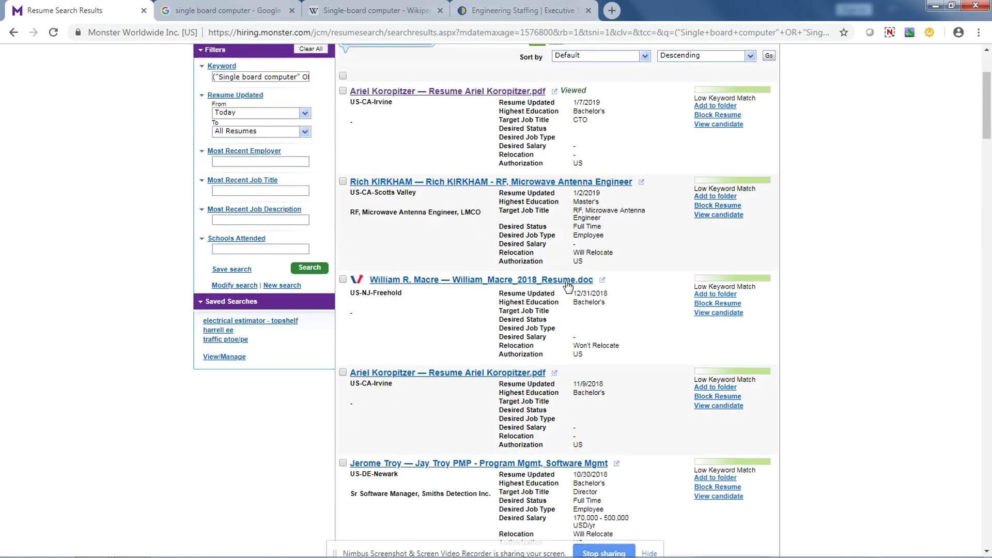
scroll(579, 286, "down", 2)
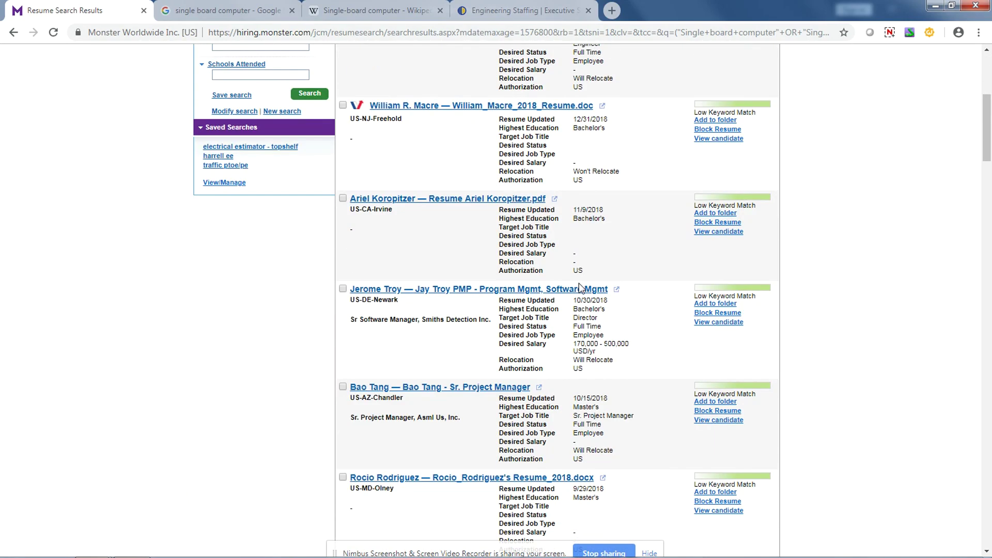
scroll(567, 292, "down", 1)
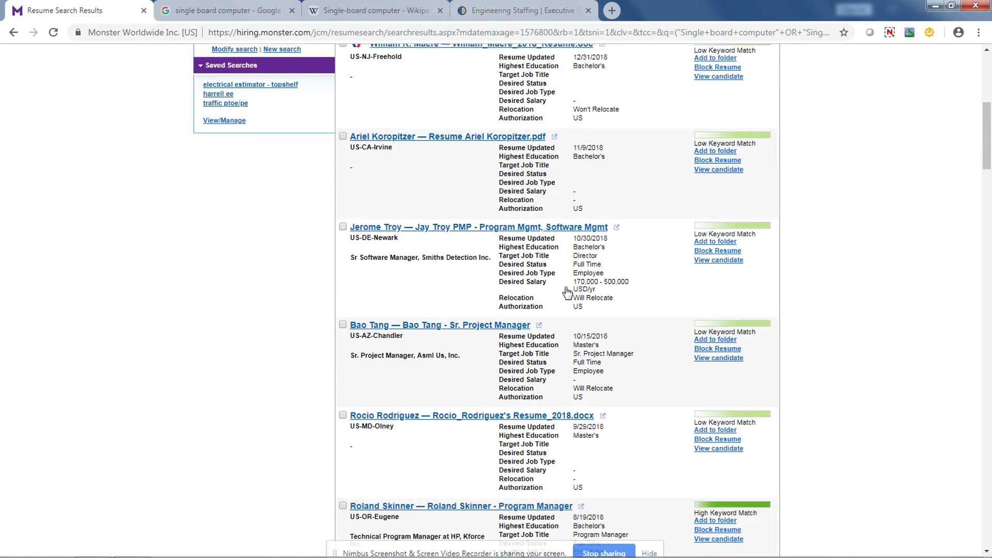
left_click(539, 326)
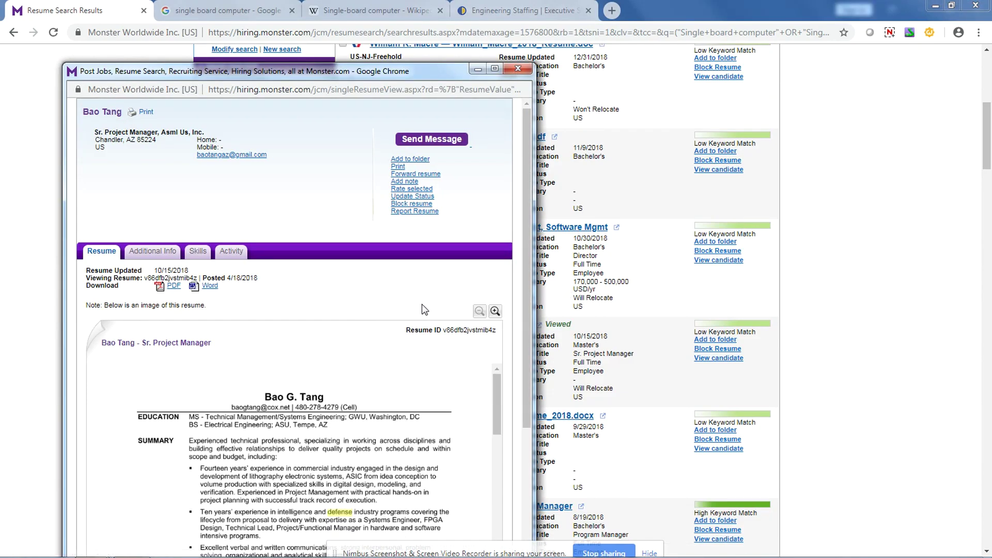
scroll(423, 308, "down", 10)
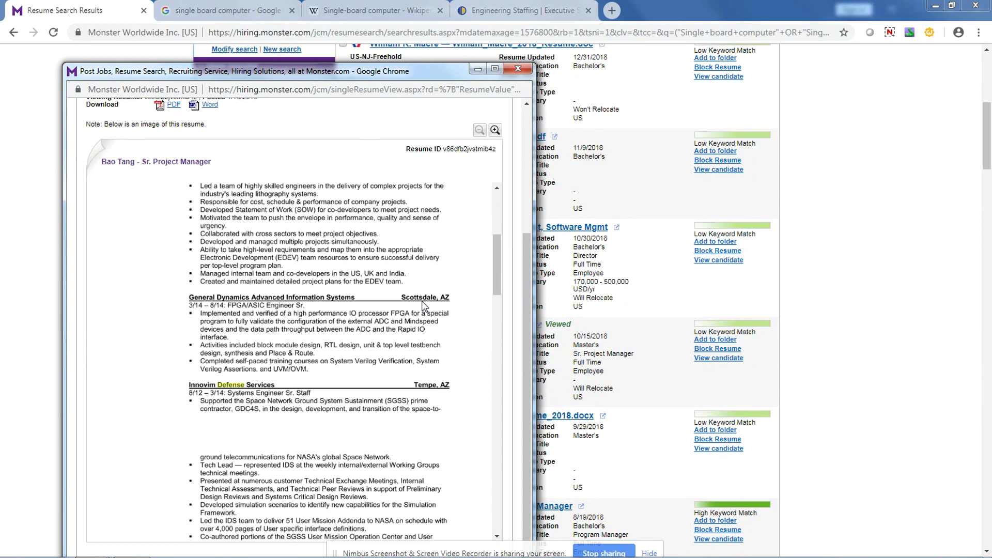
scroll(265, 368, "down", 5)
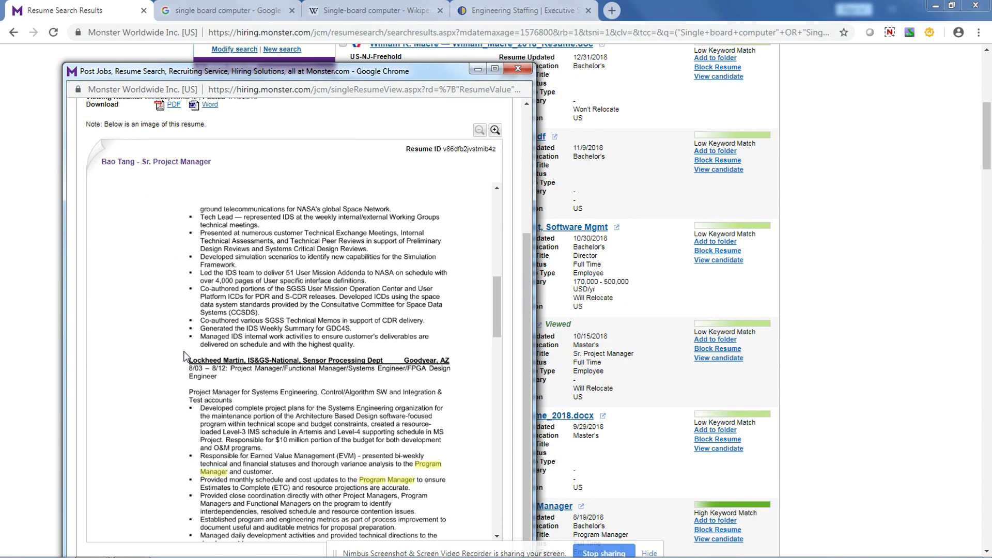
scroll(349, 463, "down", 6)
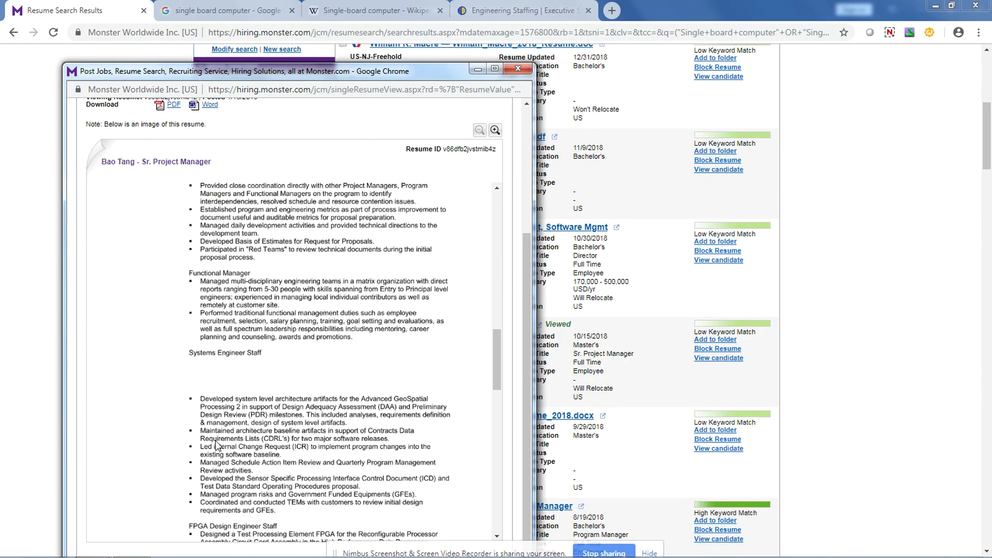
scroll(274, 449, "down", 5)
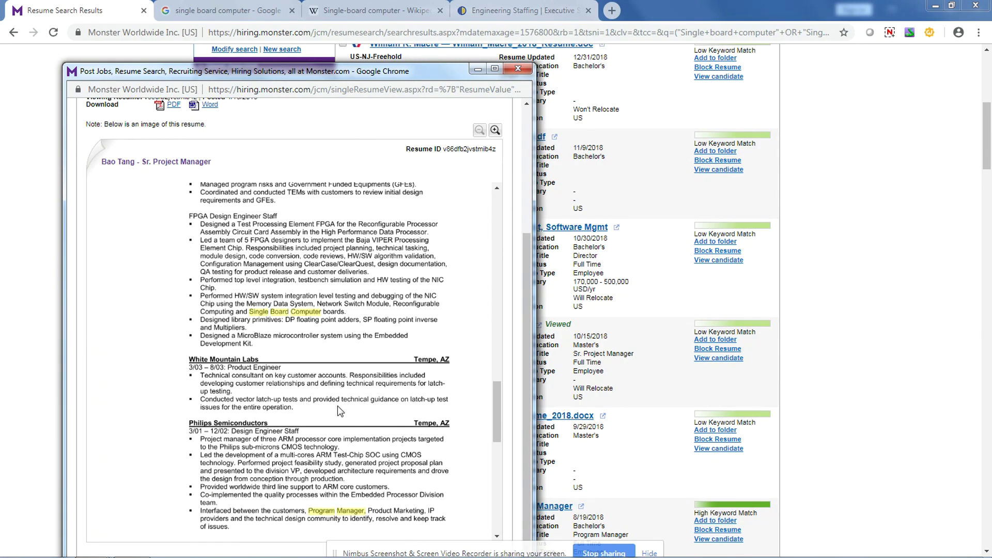
scroll(349, 456, "down", 5)
scroll(351, 456, "down", 3)
scroll(322, 455, "down", 5)
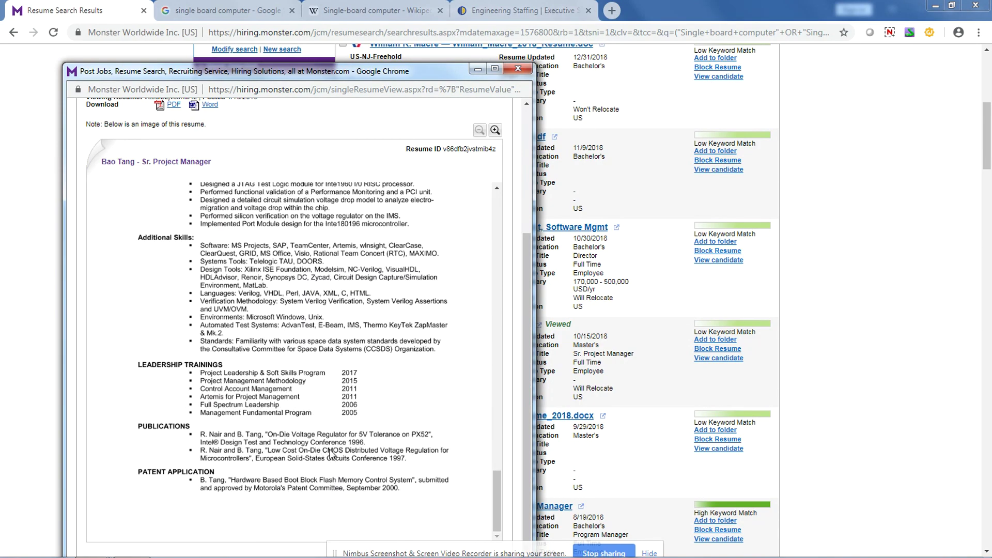
left_click(518, 68)
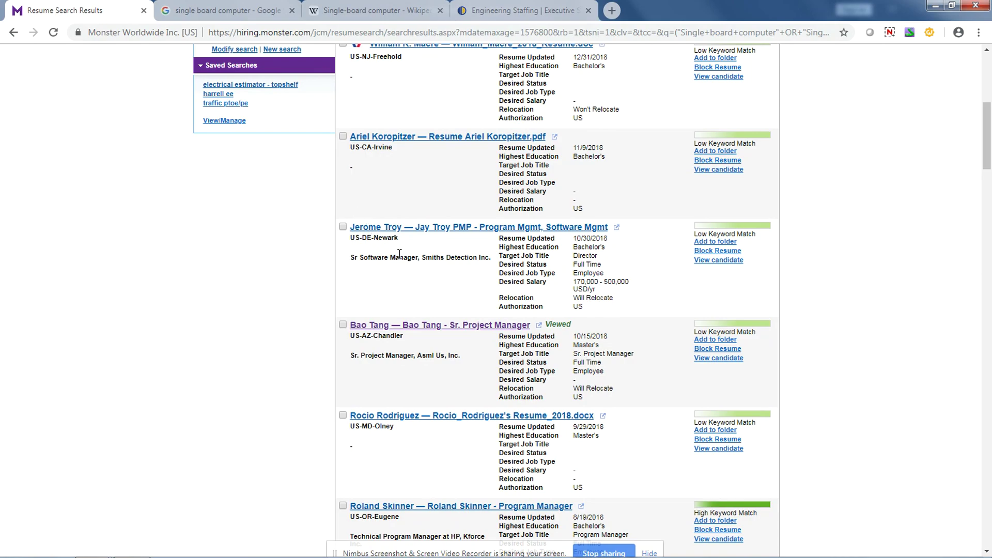
scroll(266, 310, "up", 7)
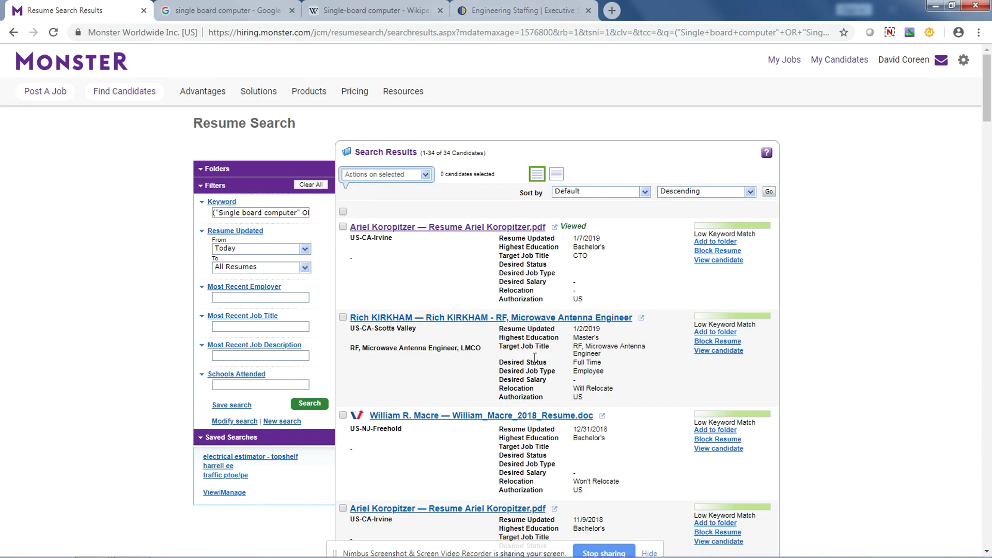
Step: Switch to Word and delete the ITAR line and the blank line above BSEE
left_click(131, 551)
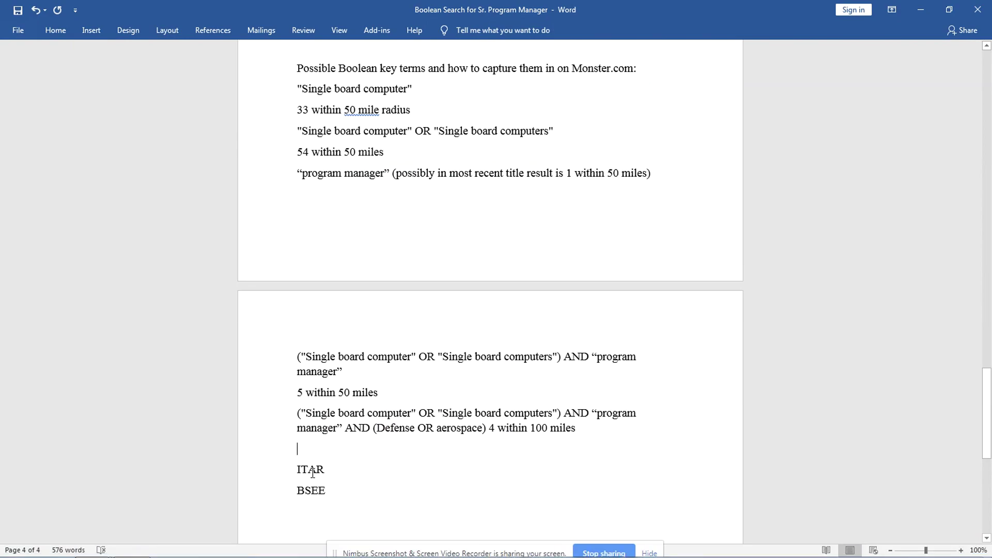
left_click_drag(325, 469, 292, 469)
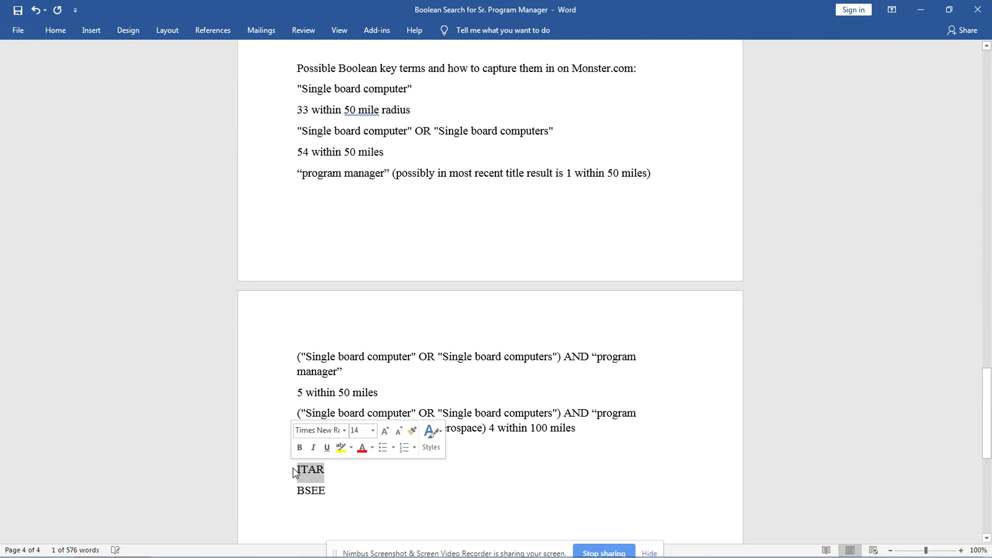
key("Delete")
key("BackSpace")
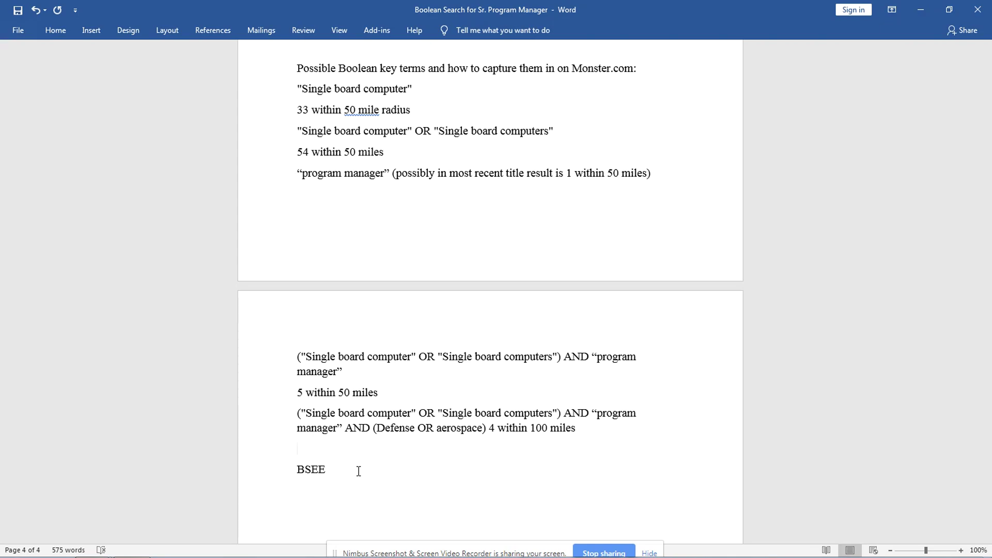
key("Down")
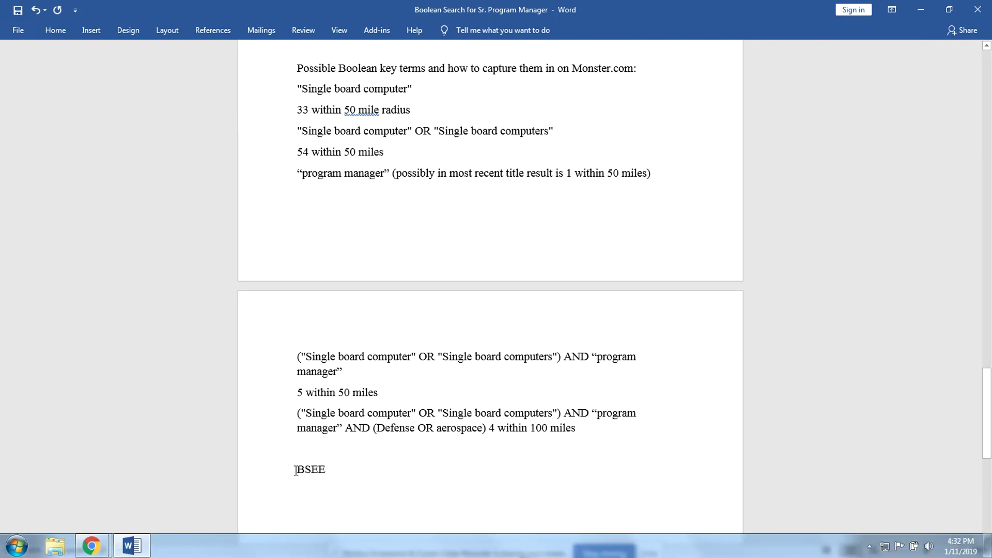
key("BackSpace")
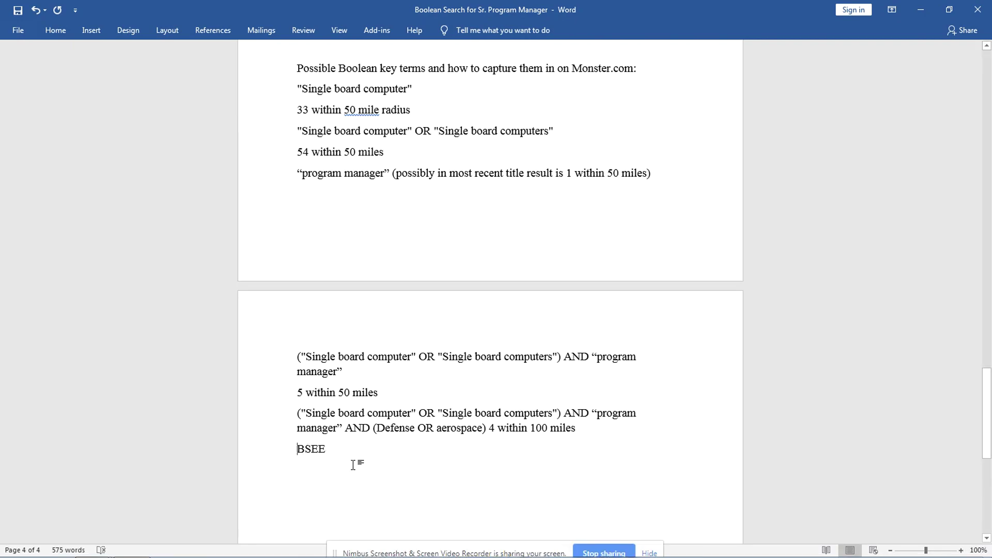
Step: Extend the BSEE line with OR "B.S.E.E." as an alternative degree spelling
left_click(341, 449)
type("OR \"B")
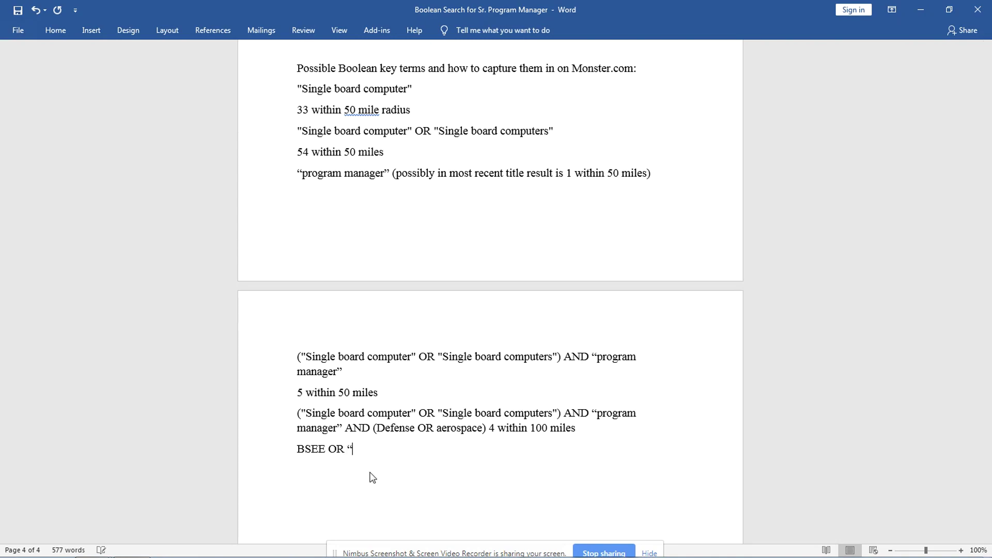
type(".S.")
type("E.E.")
type("\" ")
Step: Add OR MSEE OR "M.S.E.E." to the end of the degree terms line
type("OR")
type(" MSEE")
type("OR ")
type("\"M")
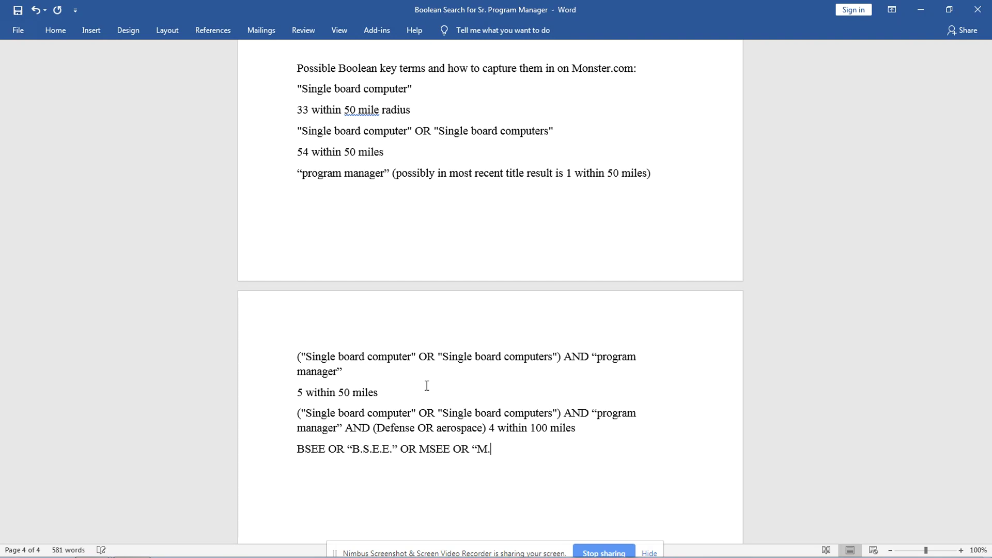
type(".S.")
type("E.E.")
type("\"")
Step: Extend the degree terms line with OR "Electrical engineering"
type("OR \"")
type("Electri")
type("cal engineering")
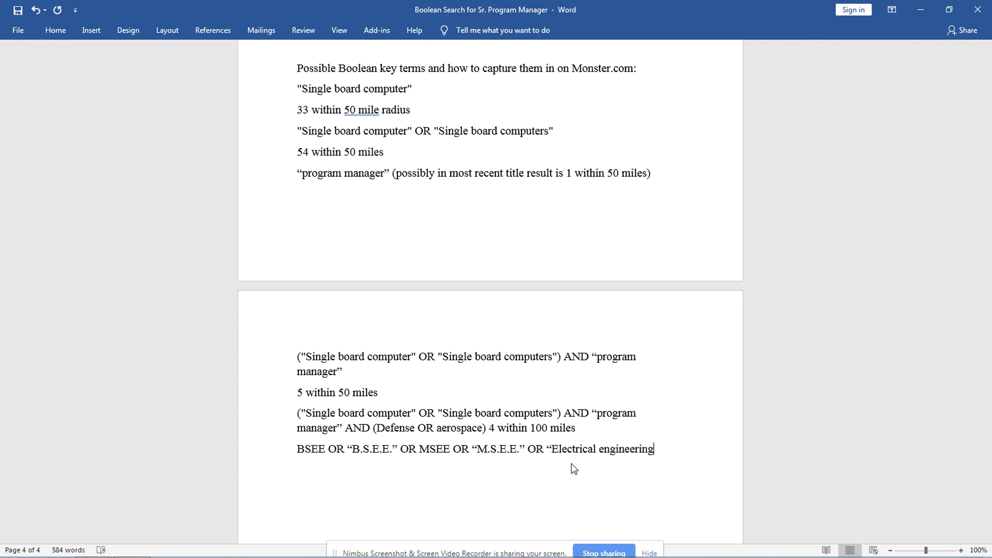
type("\"")
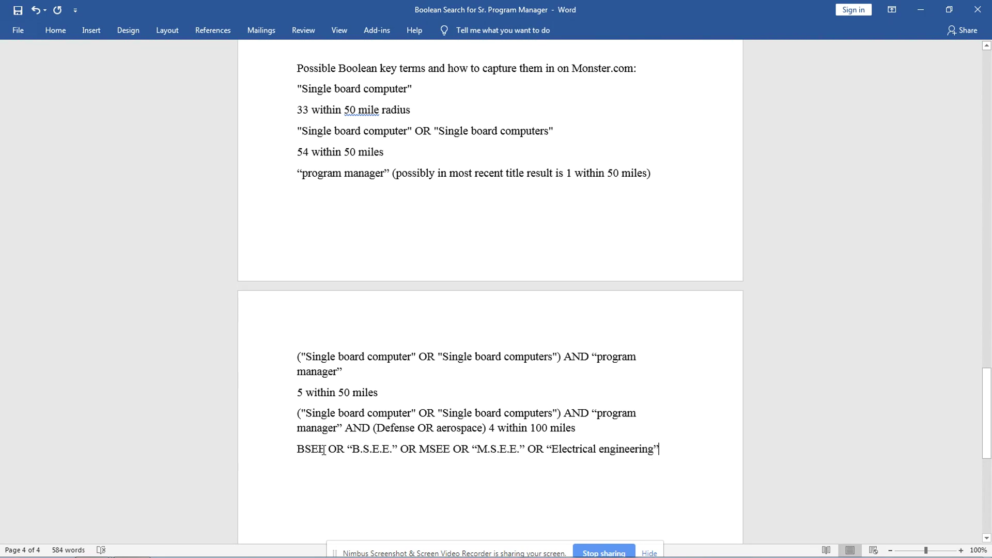
Step: Enclose the whole line of degree terms in parentheses
left_click(298, 449)
type("(")
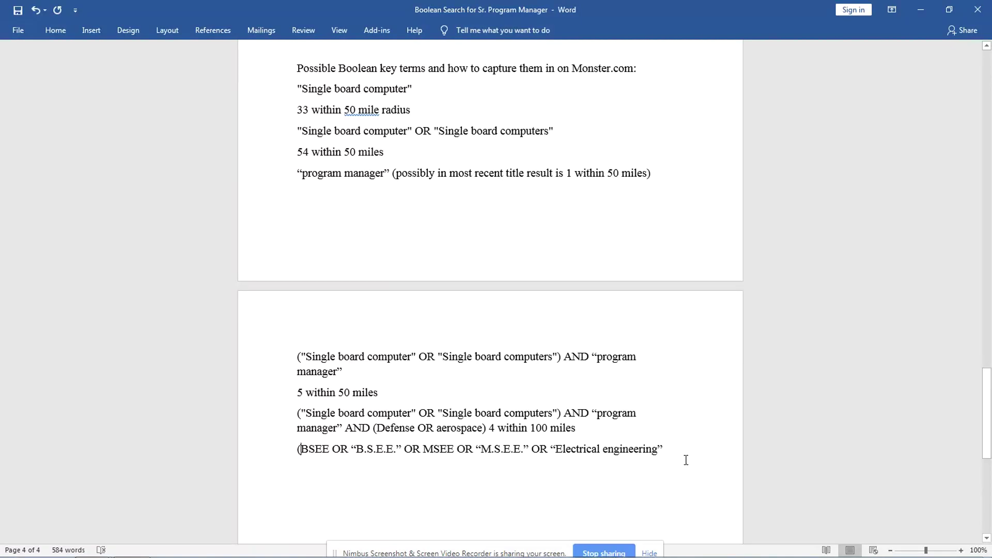
left_click(672, 449)
type(")")
left_click_drag(669, 449, 299, 451)
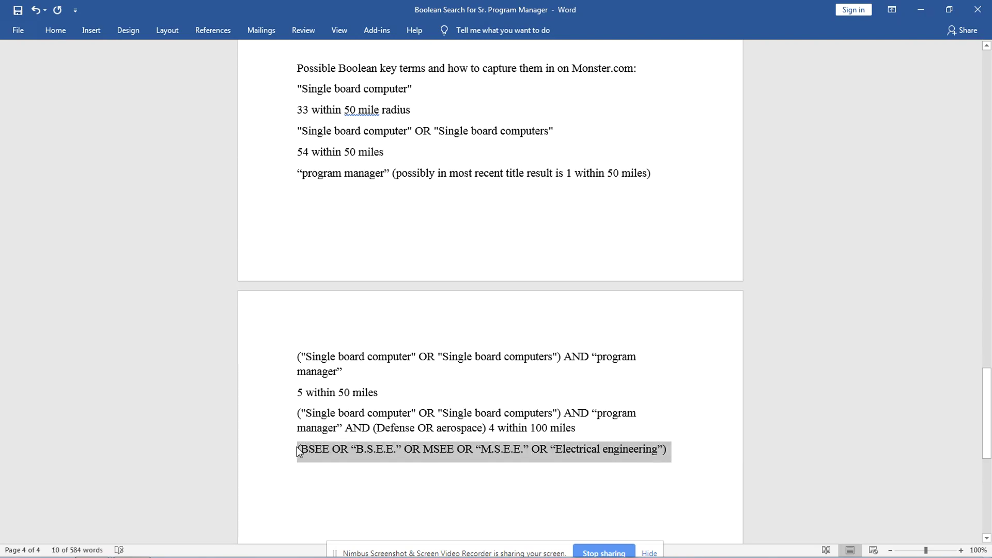
left_click(344, 459)
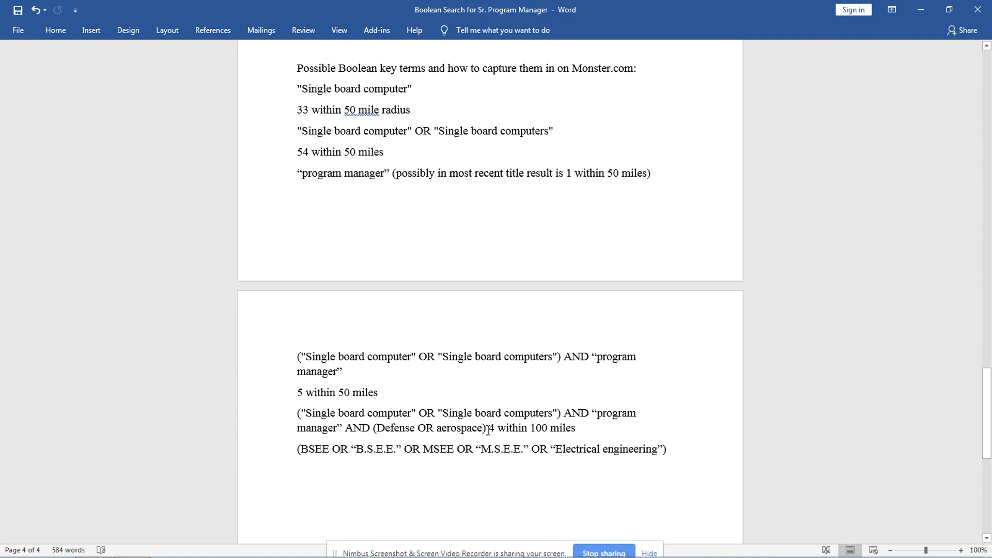
Step: Copy the string ending in (Defense OR aerospace), without its result count, in front of the parenthesised degree terms and join them with OR
left_click_drag(487, 430, 290, 408)
key("ctrl+c")
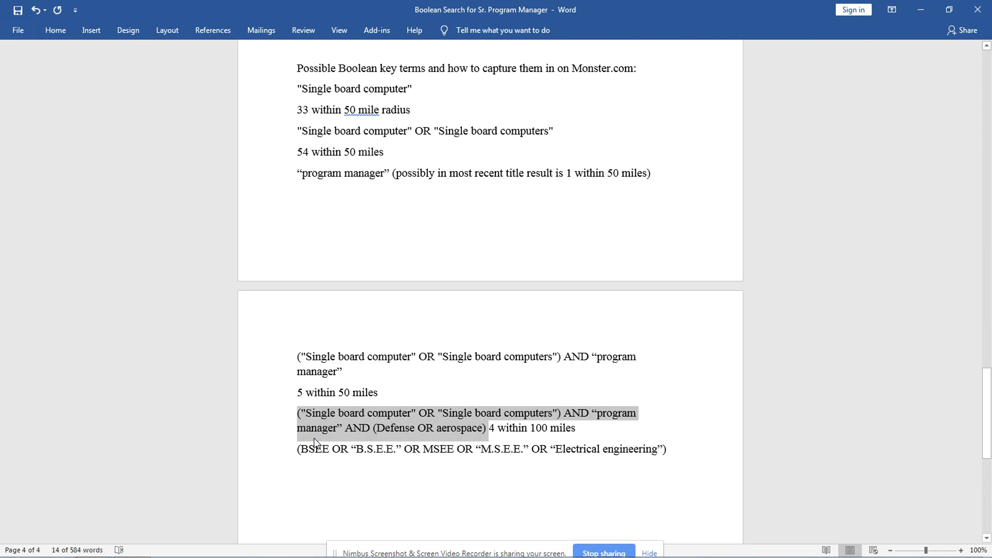
left_click(300, 448)
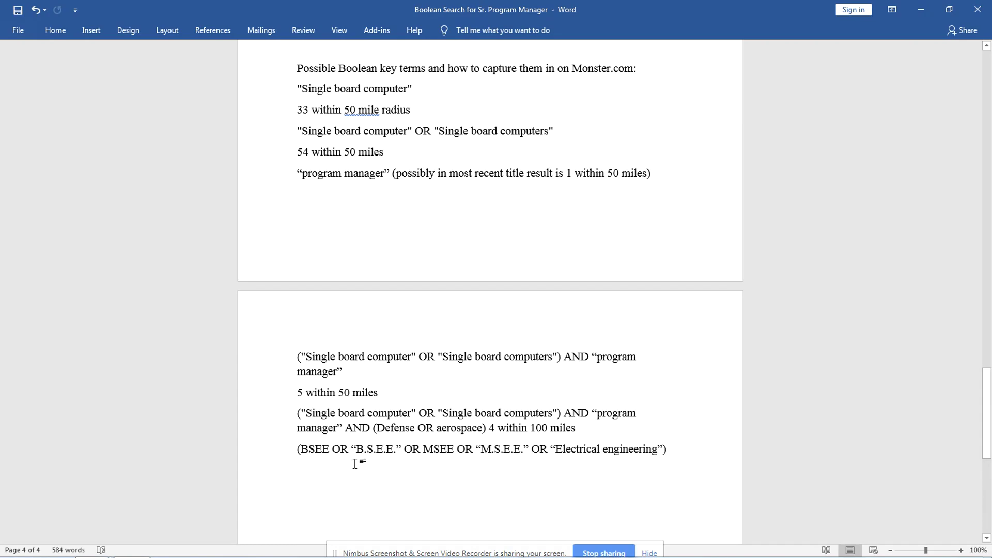
key("ctrl+v")
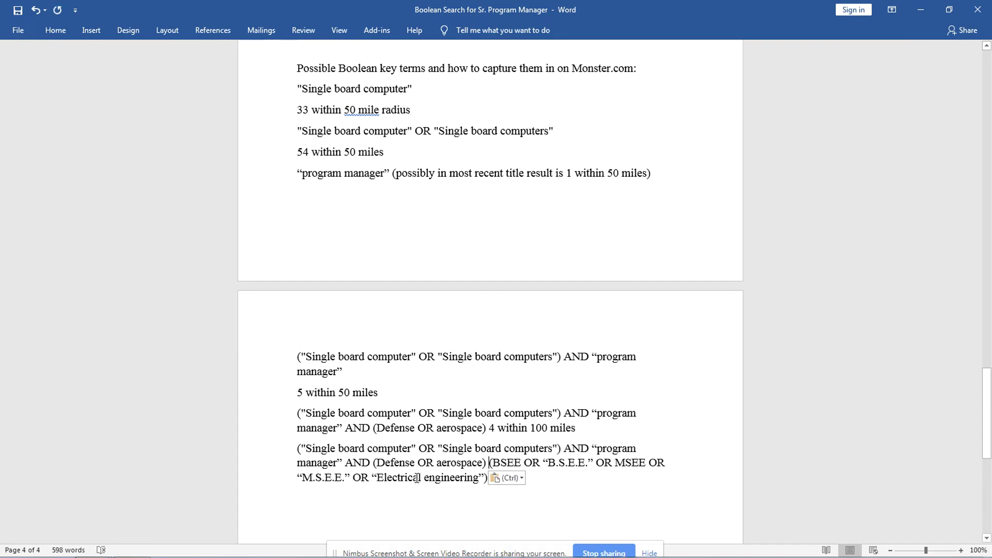
type("OR")
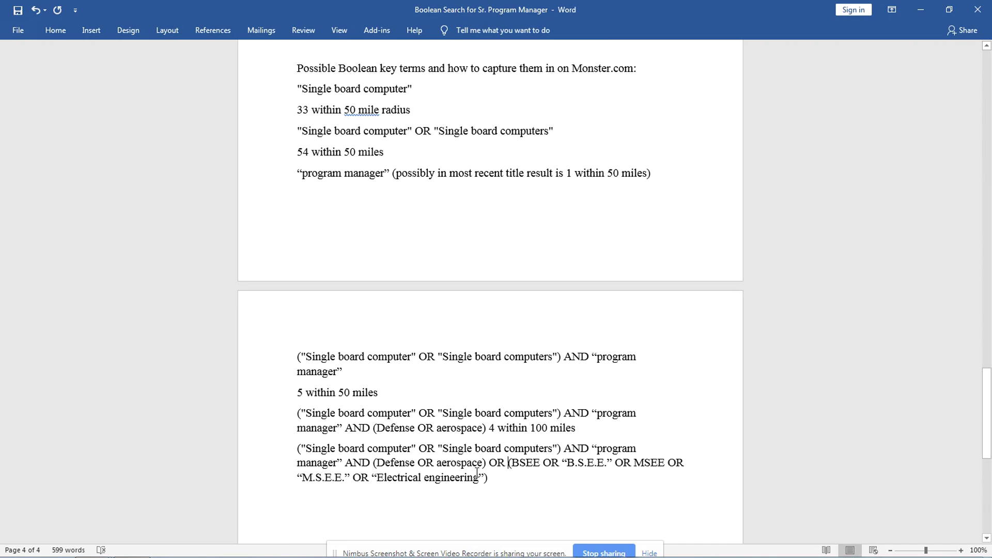
left_click(498, 476)
left_click_drag(491, 476, 316, 449)
left_click(341, 464)
left_click(313, 448)
left_click_drag(306, 447, 538, 447)
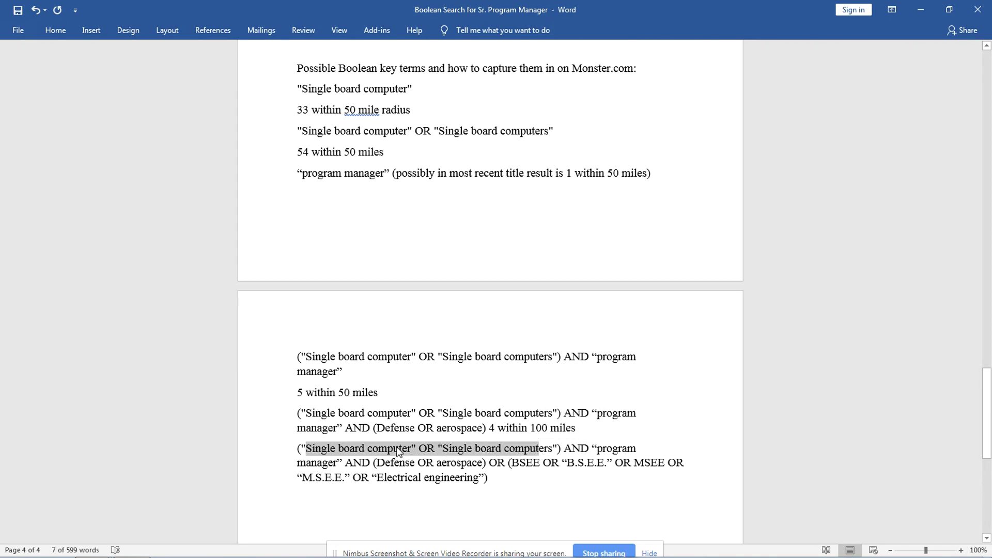
left_click(483, 451)
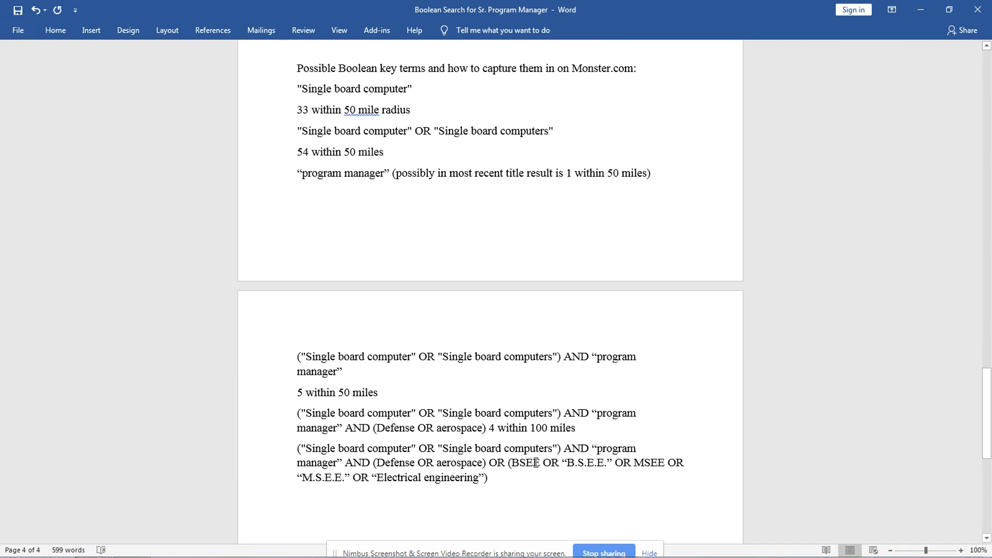
left_click_drag(490, 477, 297, 448)
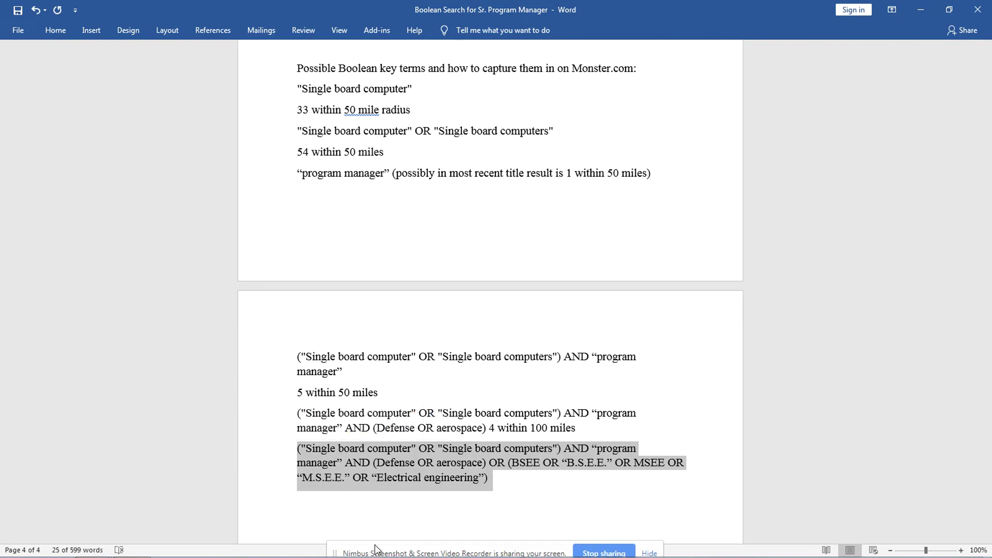
mouse_move(77, 551)
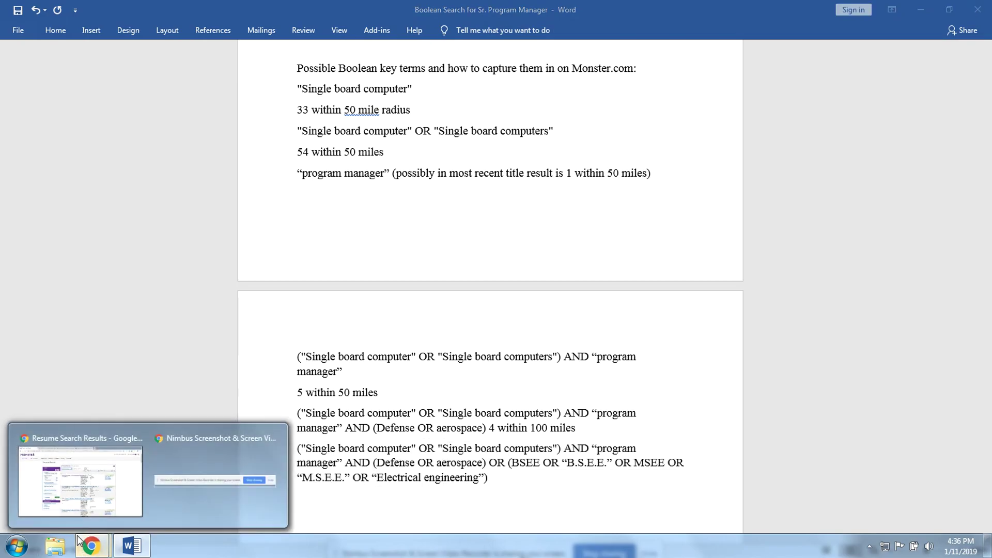
left_click(73, 513)
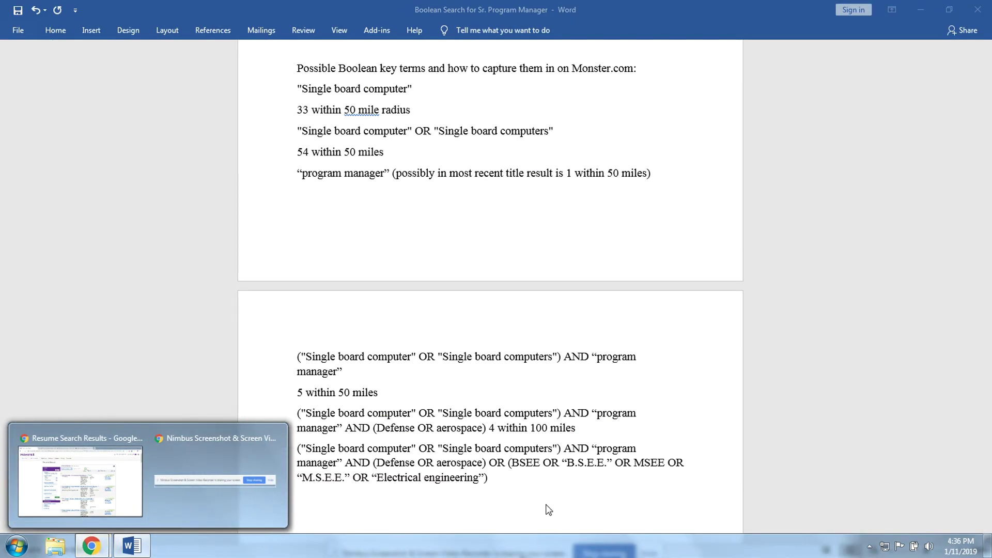
left_click(505, 506)
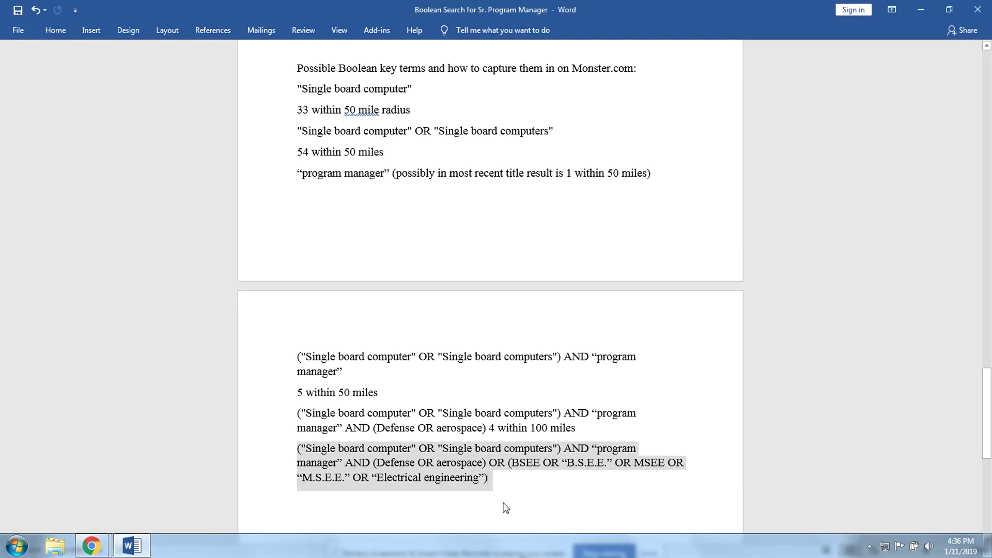
Step: Replace the OR between (Defense OR aerospace) and the degree terms group with AND
double_click(503, 466)
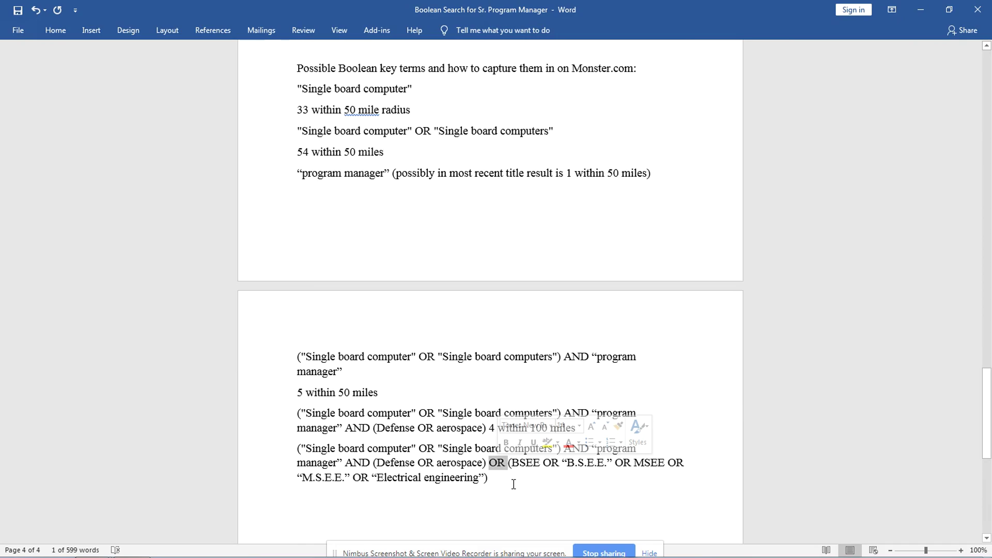
type("AND")
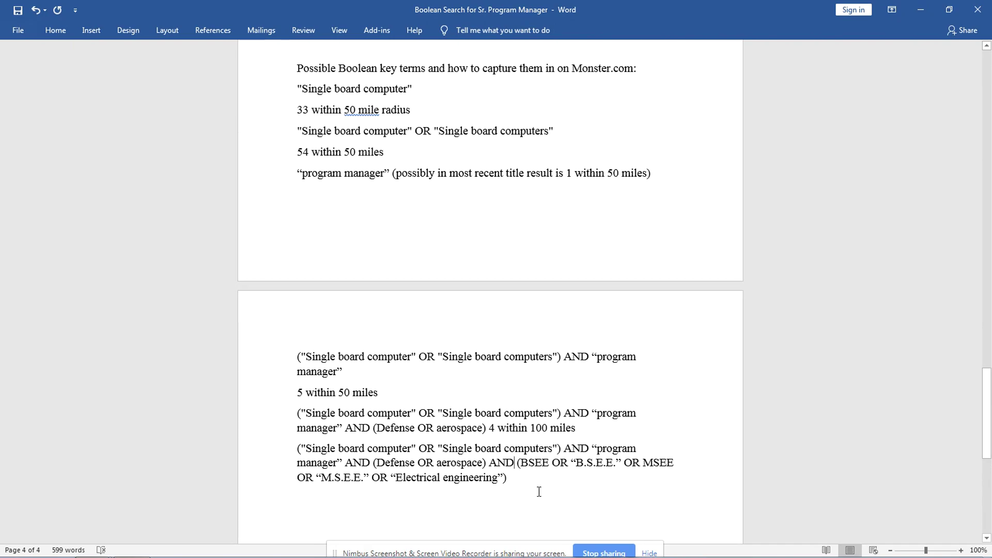
left_click_drag(509, 476, 293, 448)
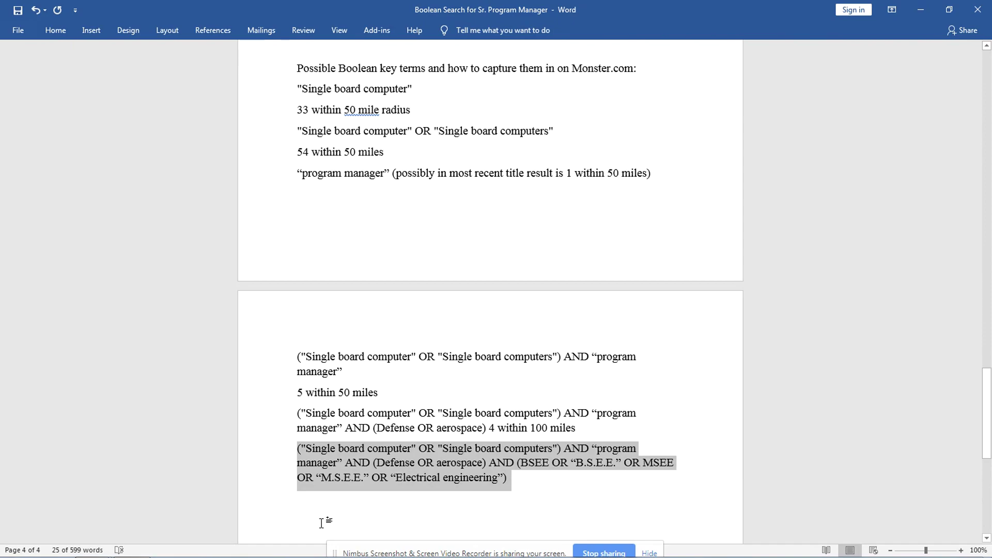
left_click(400, 513)
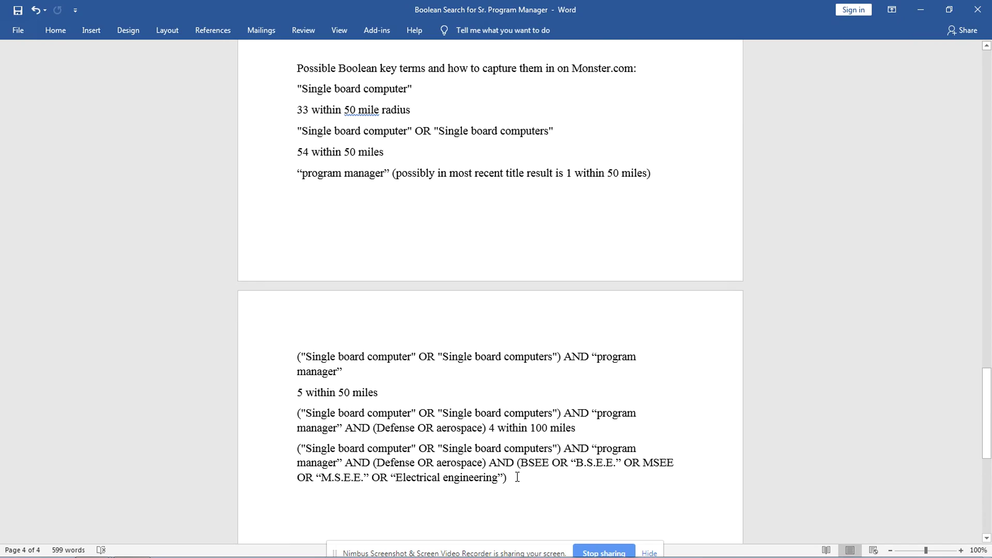
Step: Copy the full Boolean string with the degree terms, switch to Monster in Chrome, replace the keyword filter with it and run the search
left_click_drag(518, 477, 299, 451)
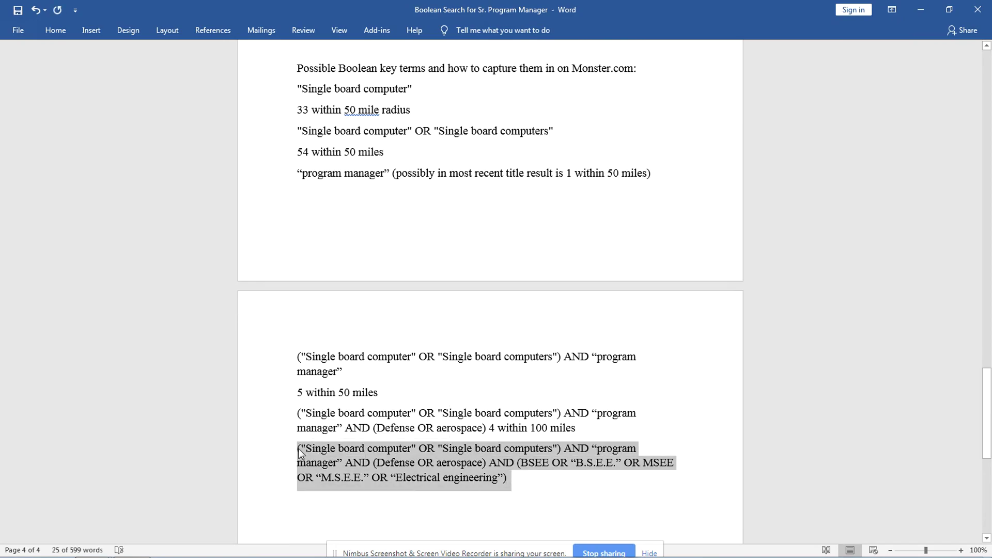
left_click(96, 551)
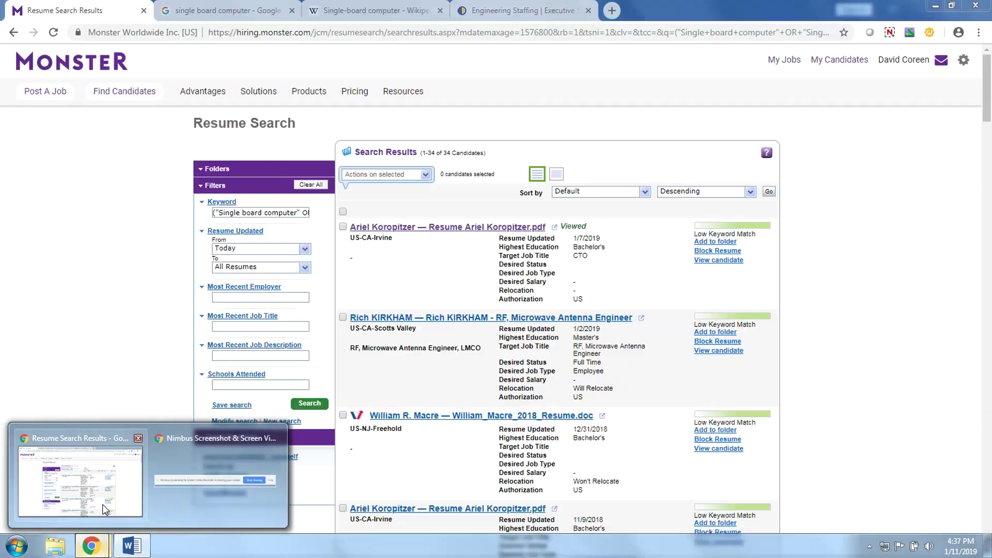
left_click(102, 505)
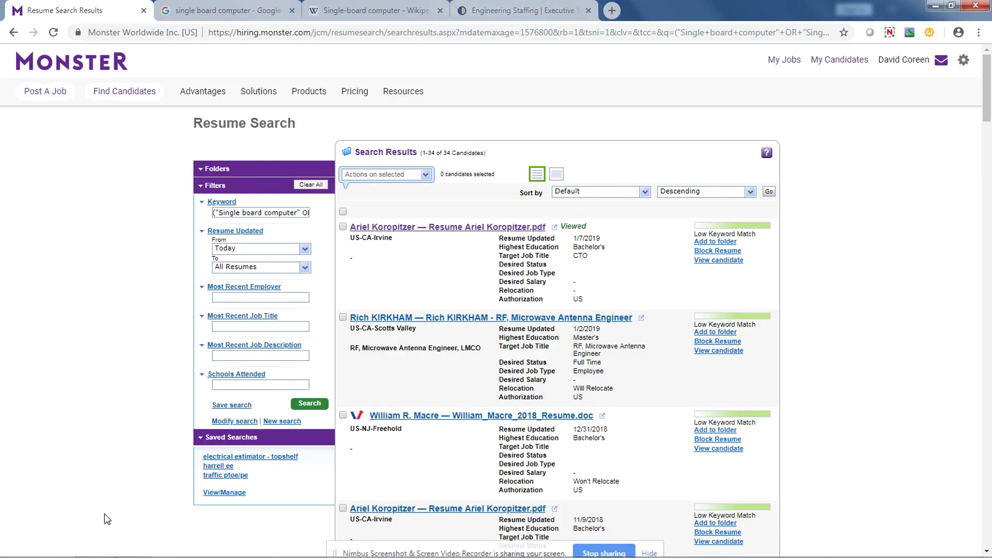
triple_click(258, 212)
key("BackSpace")
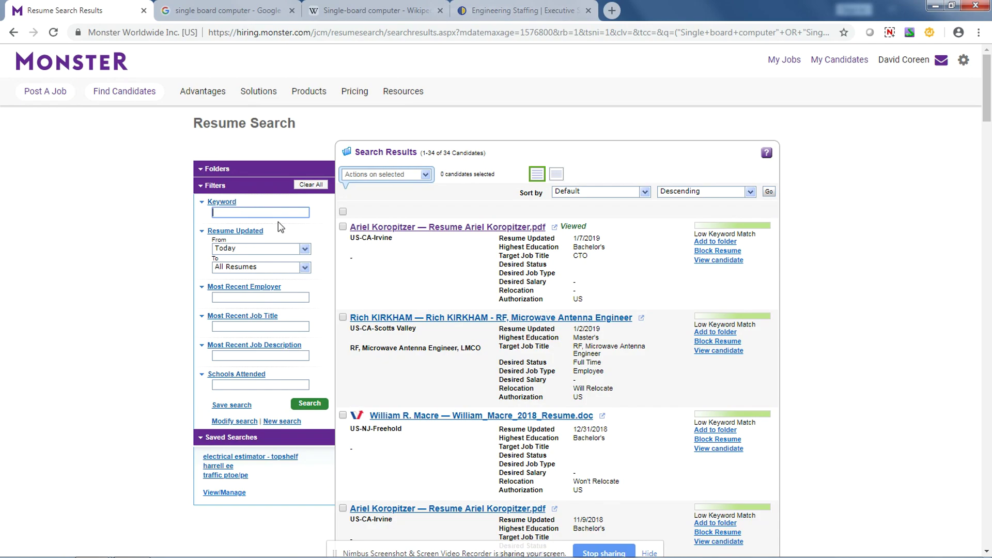
key("ctrl+v")
left_click(312, 406)
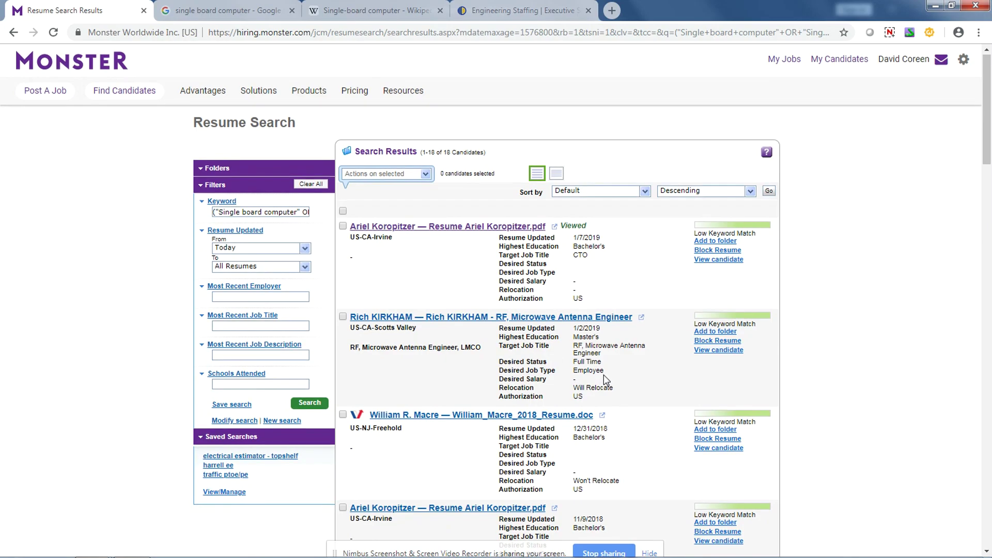
Step: Open the RF, Microwave Antenna Engineer candidate's resume from the results, read through its highlighted search terms down to the education section, and close it
scroll(604, 374, "down", 2)
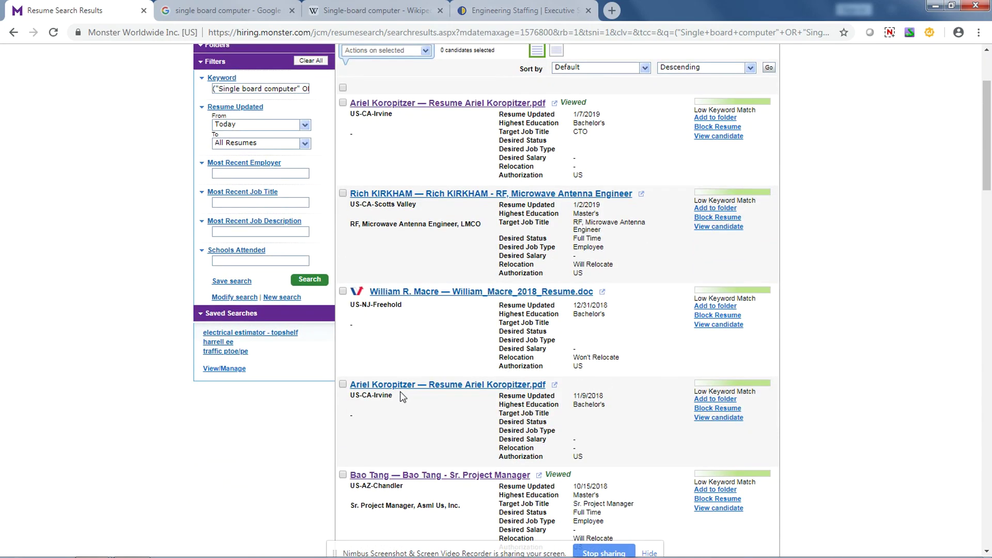
left_click(642, 194)
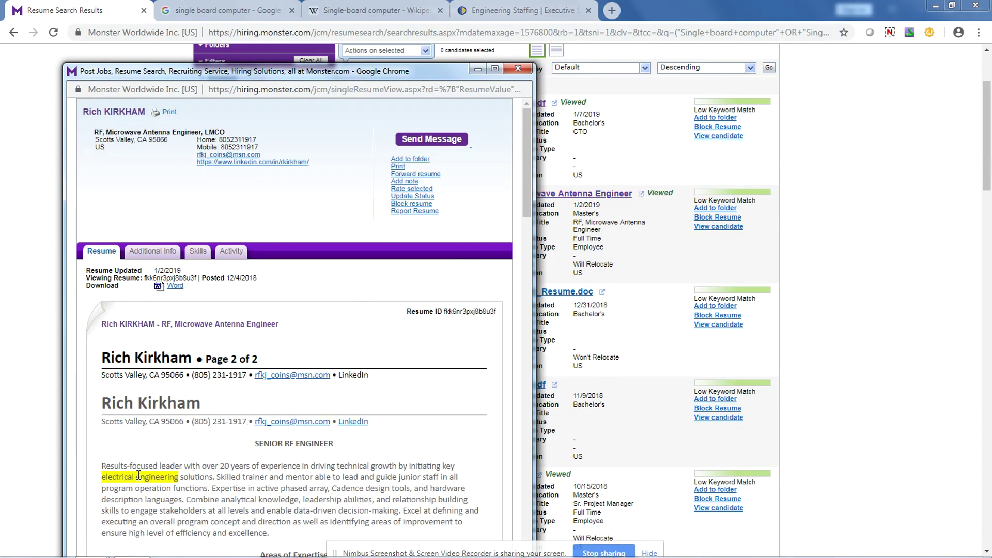
scroll(189, 478, "down", 1)
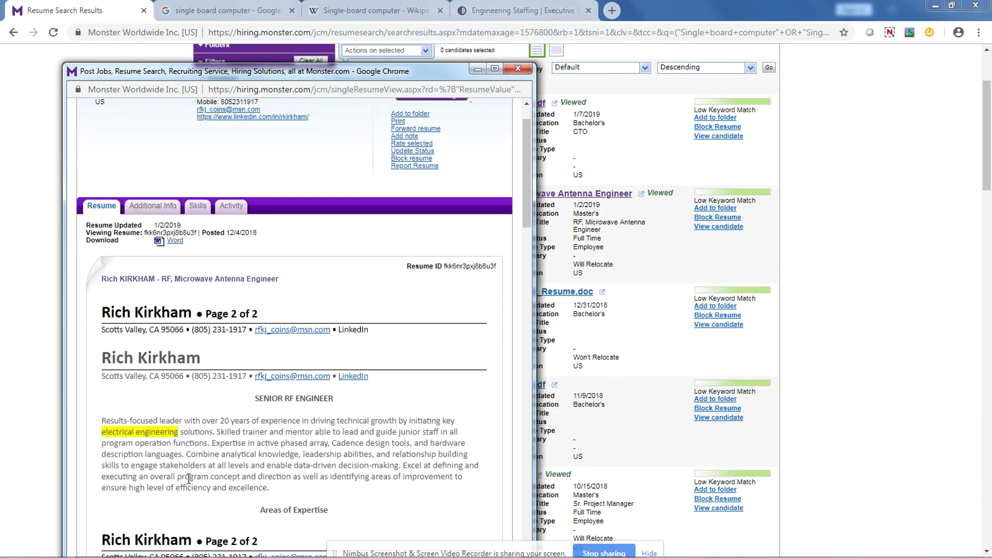
scroll(189, 478, "down", 3)
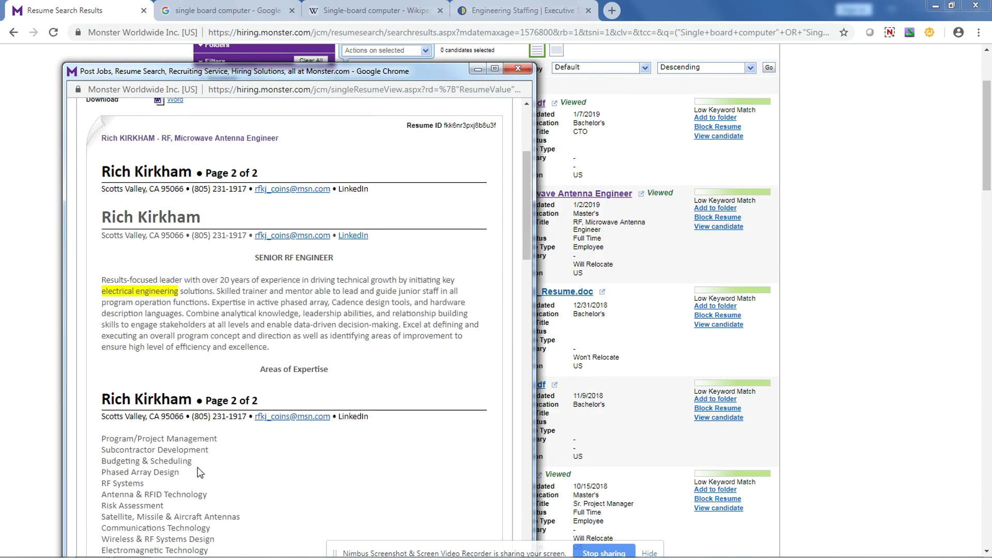
scroll(213, 472, "down", 9)
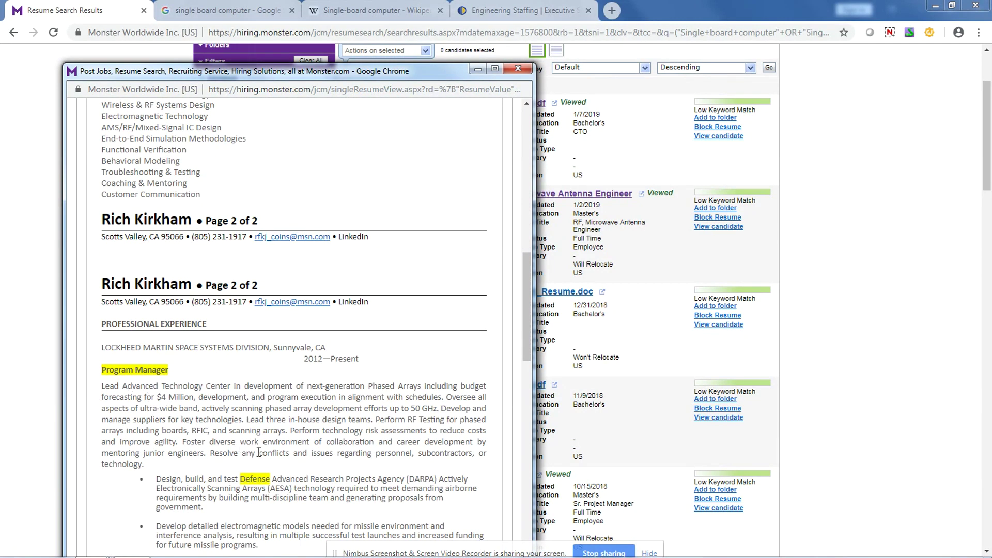
scroll(266, 403, "down", 5)
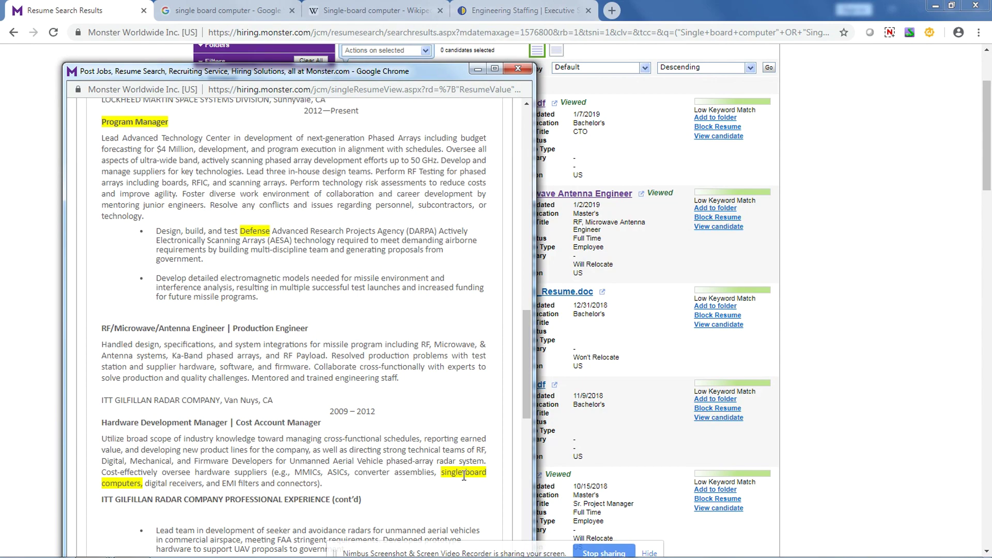
scroll(461, 475, "down", 1)
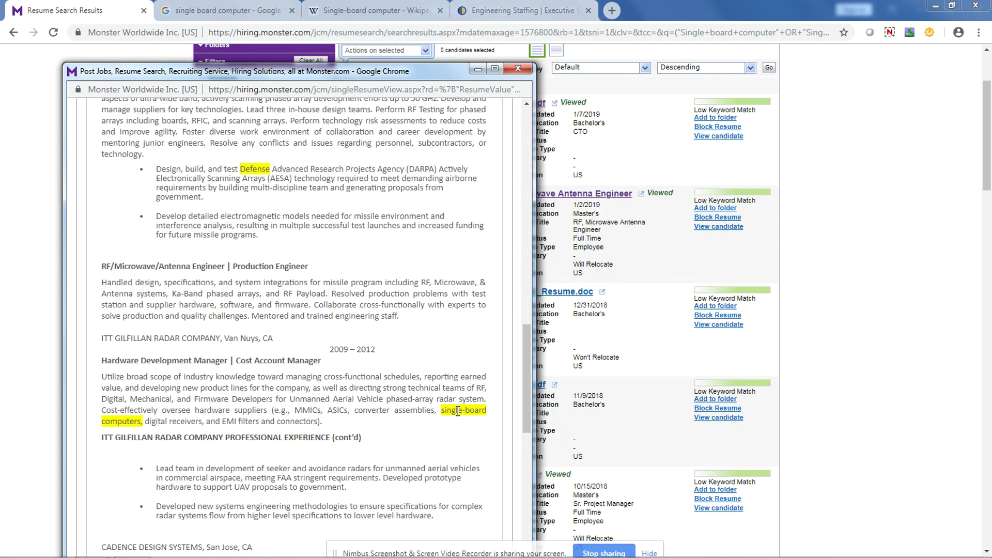
scroll(460, 413, "down", 6)
scroll(442, 412, "down", 4)
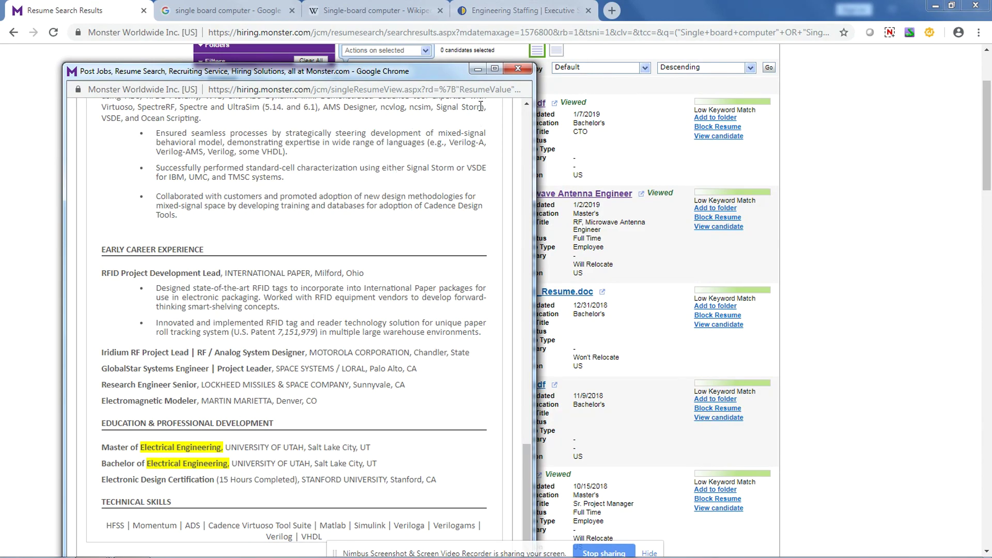
left_click(517, 69)
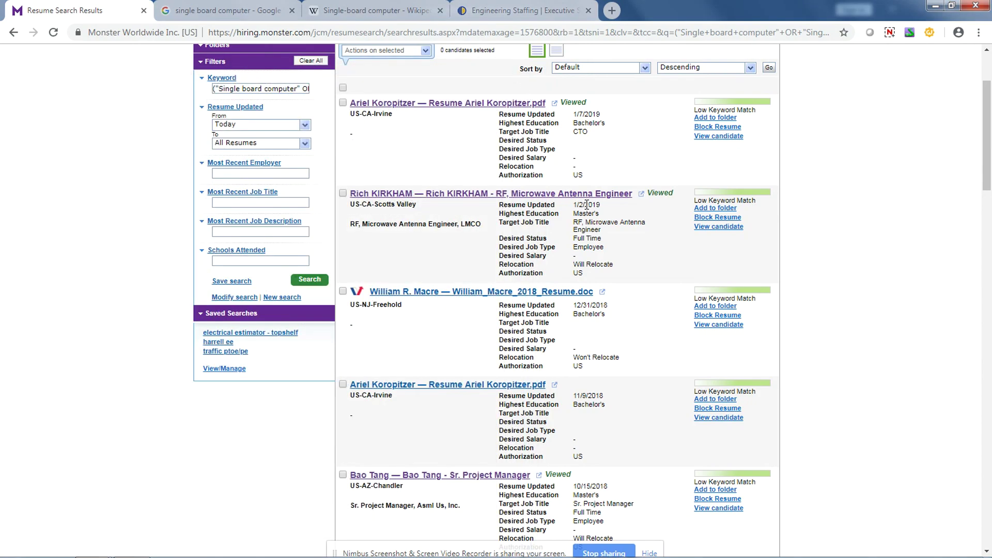
Step: Open the US-NJ-Freehold candidate's resume from the results in a maximized window and read its skills, education and clearance sections
left_click(602, 292)
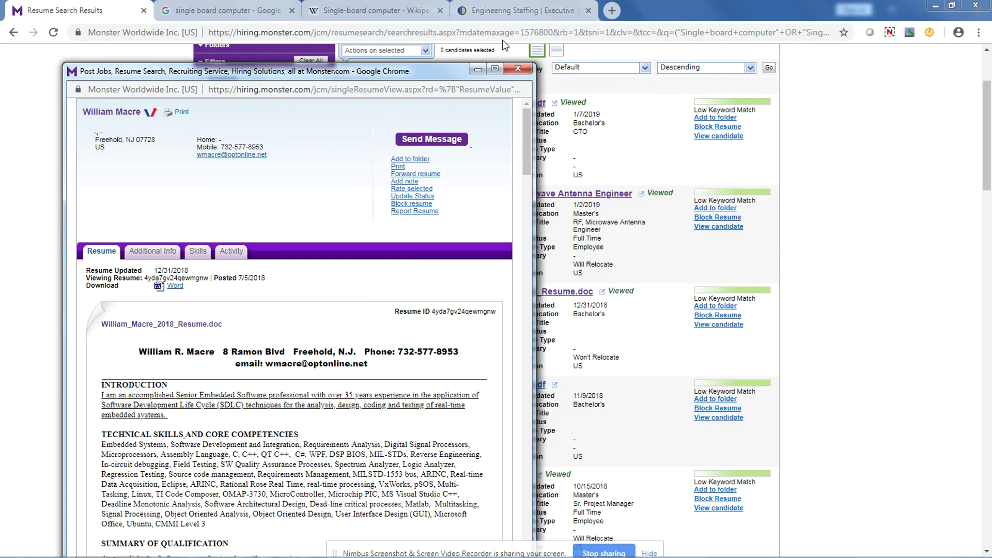
left_click(495, 69)
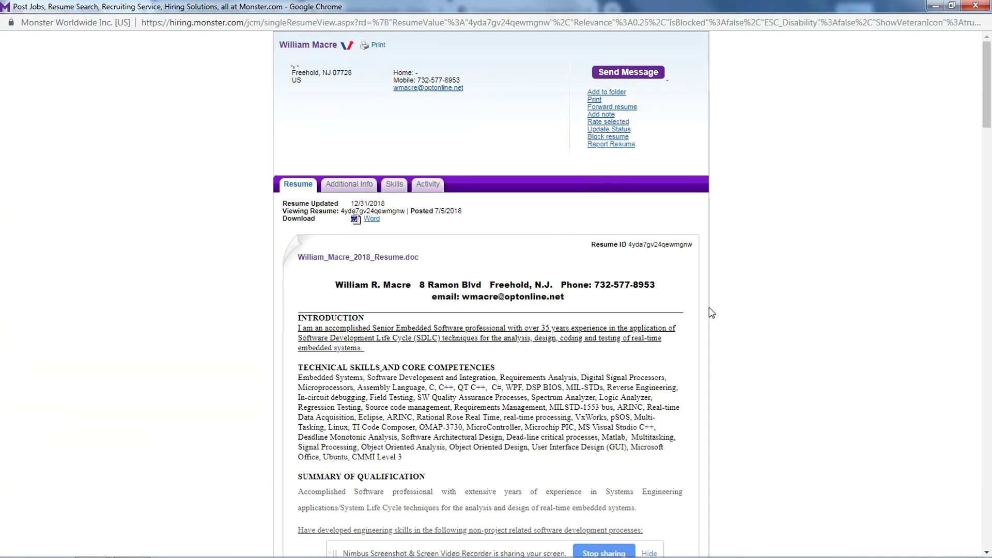
scroll(709, 307, "down", 2)
scroll(716, 312, "down", 7)
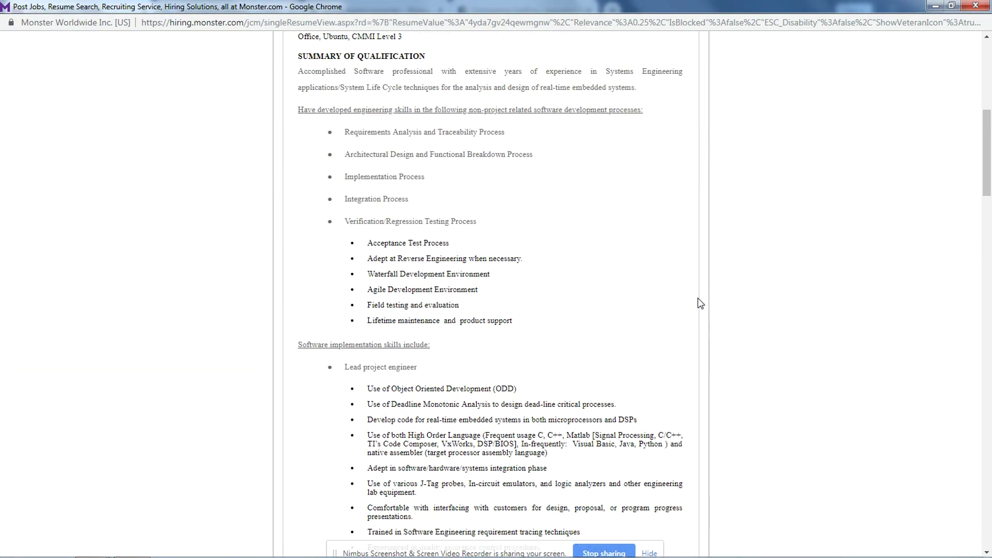
scroll(598, 307, "down", 6)
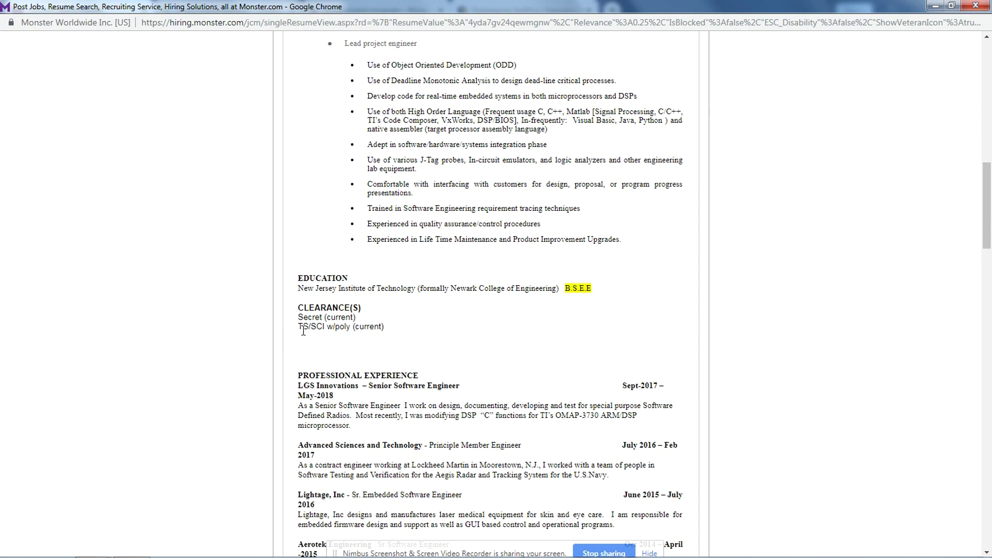
Step: Read through the Freehold candidate's professional experience for highlighted search terms down to the end of the resume, and close it
scroll(371, 356, "down", 4)
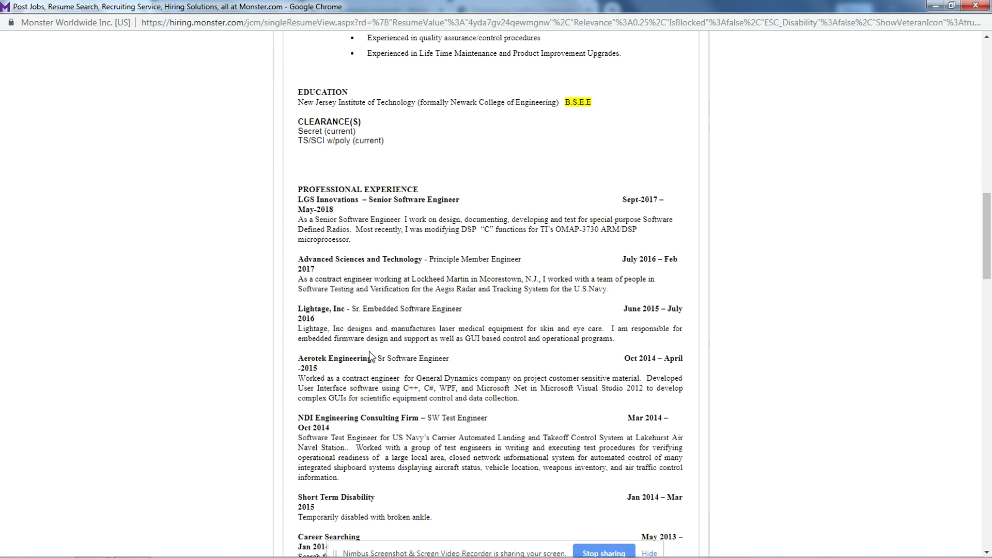
scroll(371, 356, "down", 5)
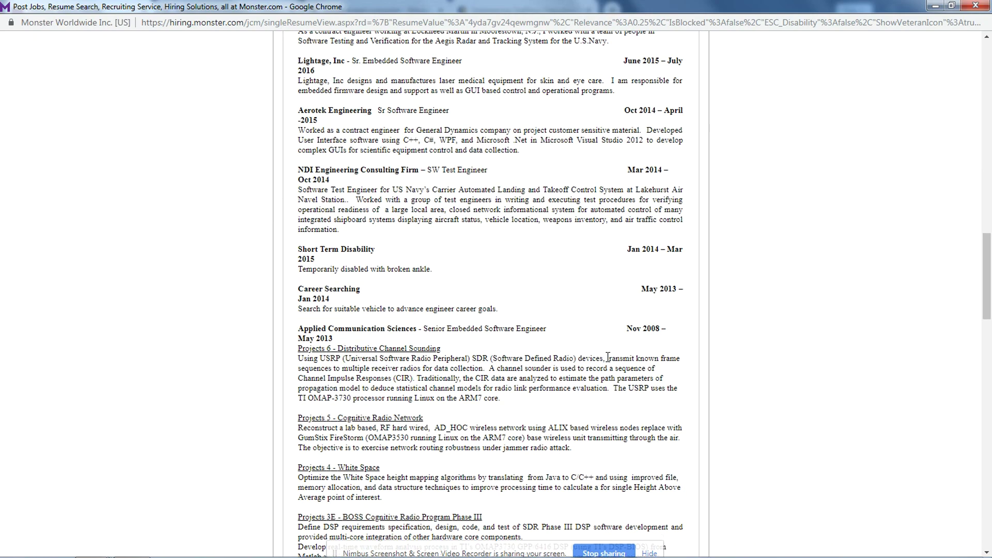
scroll(609, 360, "down", 4)
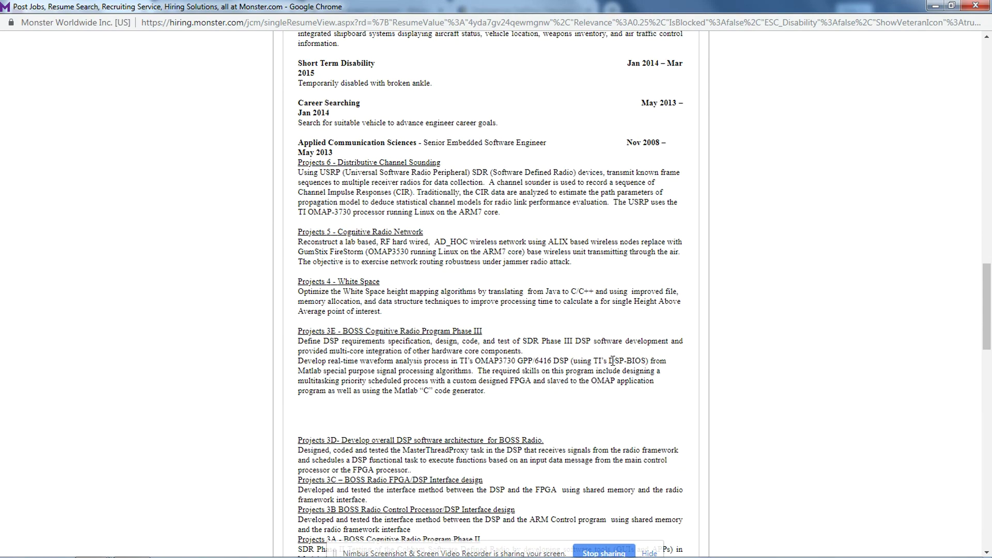
scroll(612, 360, "down", 10)
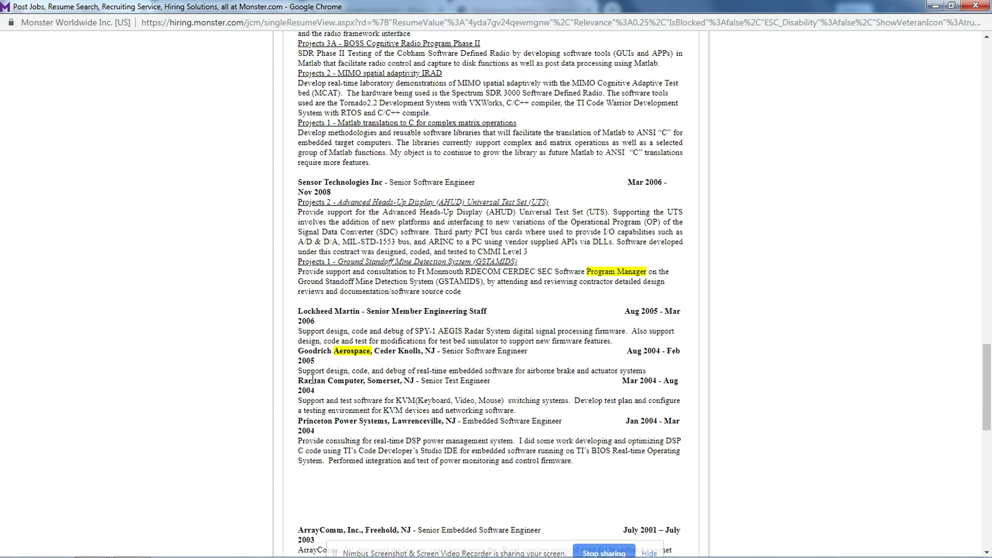
scroll(367, 360, "down", 1)
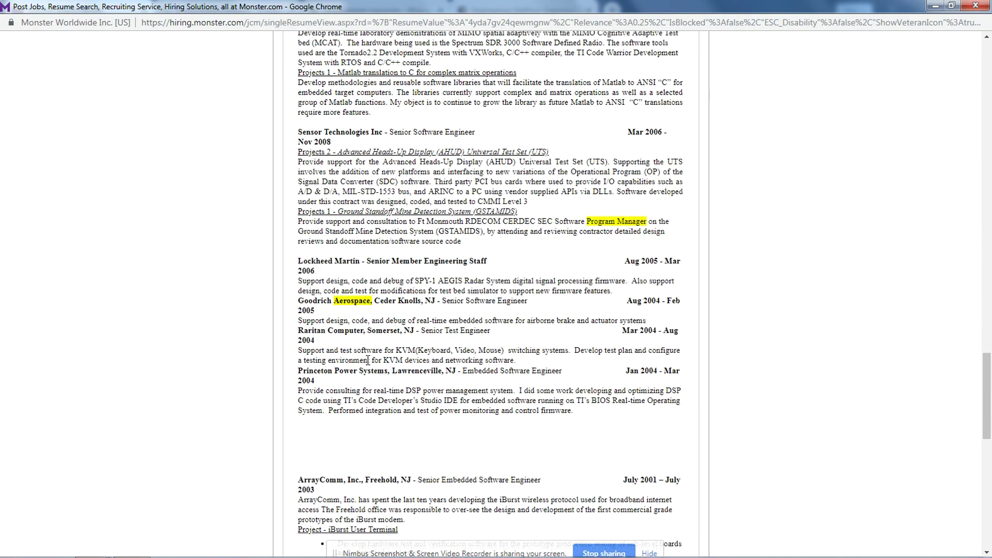
scroll(368, 361, "down", 5)
scroll(507, 361, "down", 2)
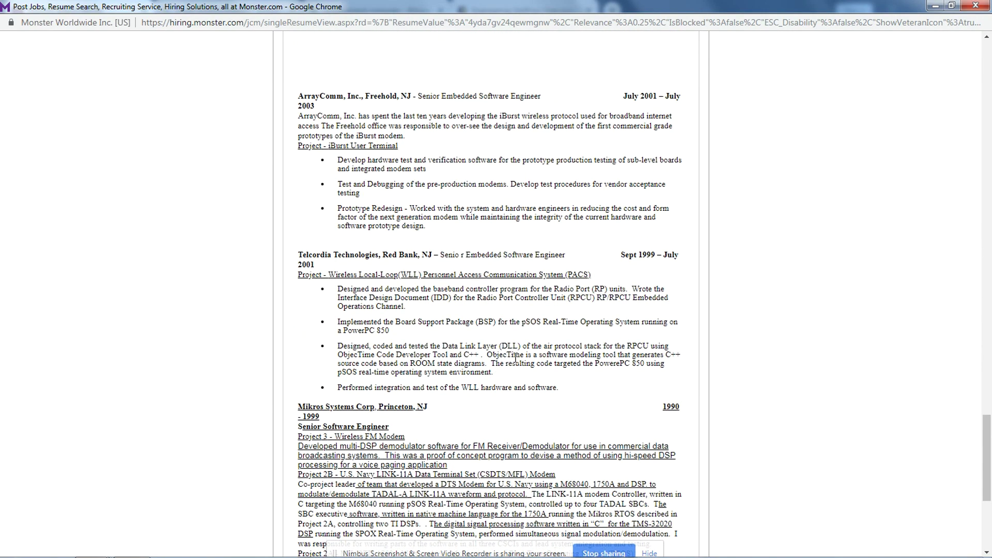
scroll(515, 357, "down", 5)
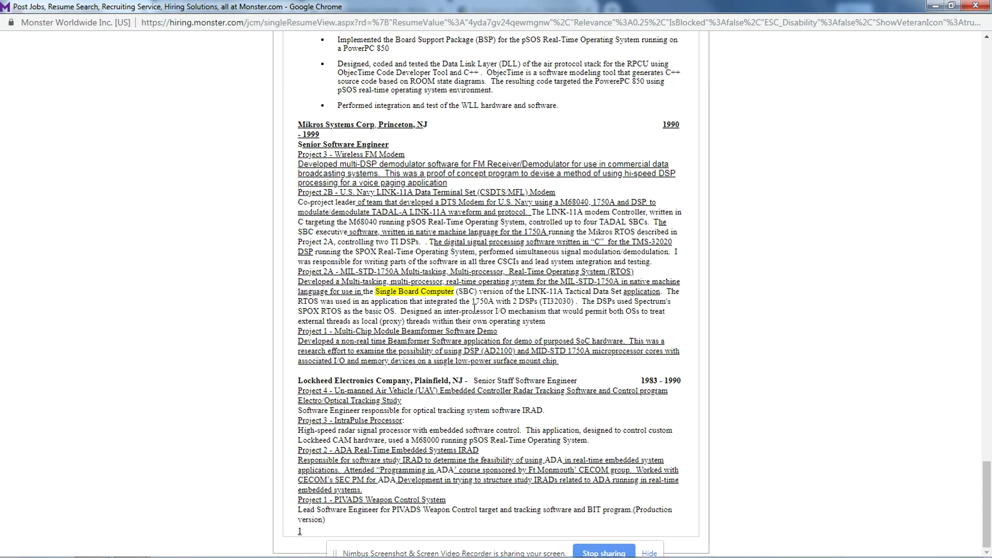
left_click(979, 6)
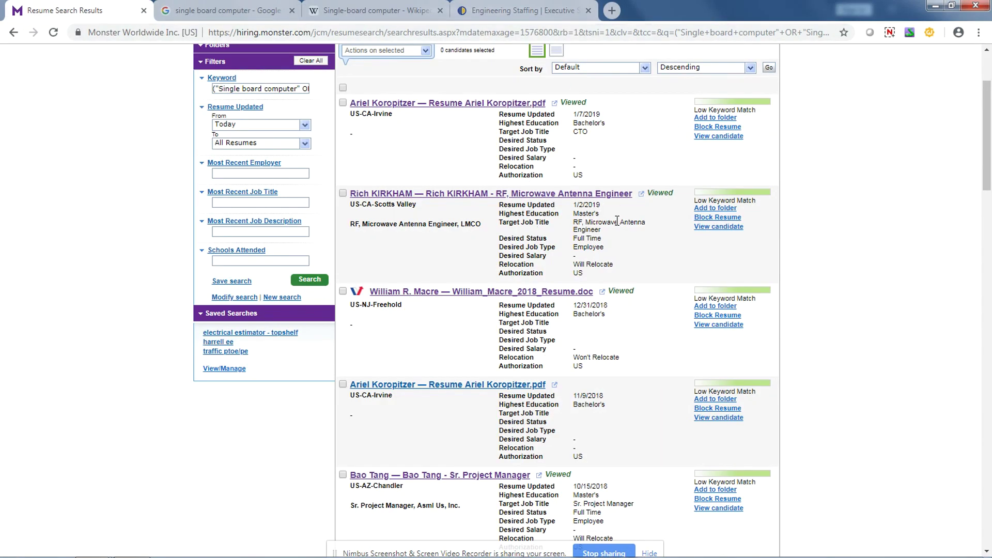
Step: Open the US-CA-Irvine resume updated 11/9/2018 in a maximized window, read its summary and experience for highlighted terms, and close it
scroll(620, 222, "down", 2)
scroll(622, 279, "down", 1)
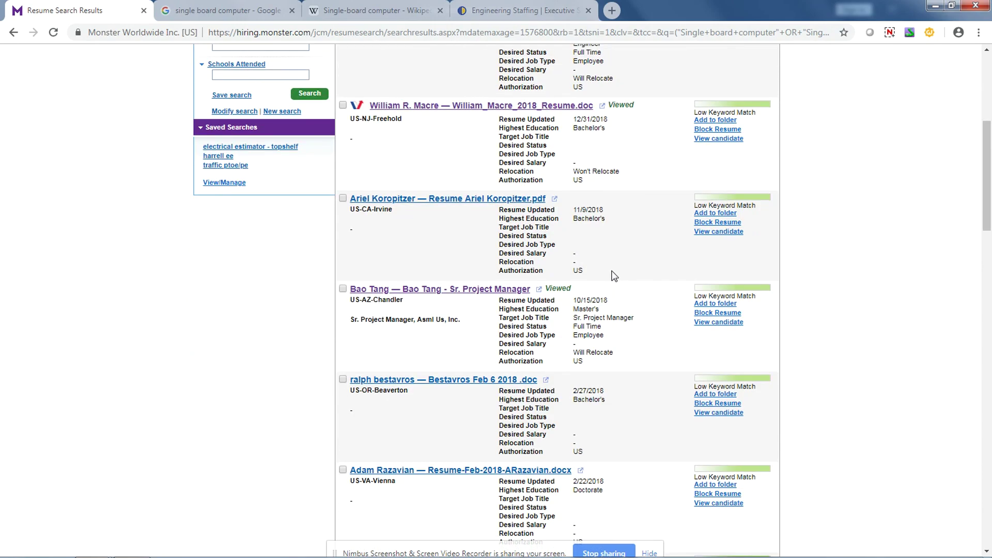
left_click(555, 200)
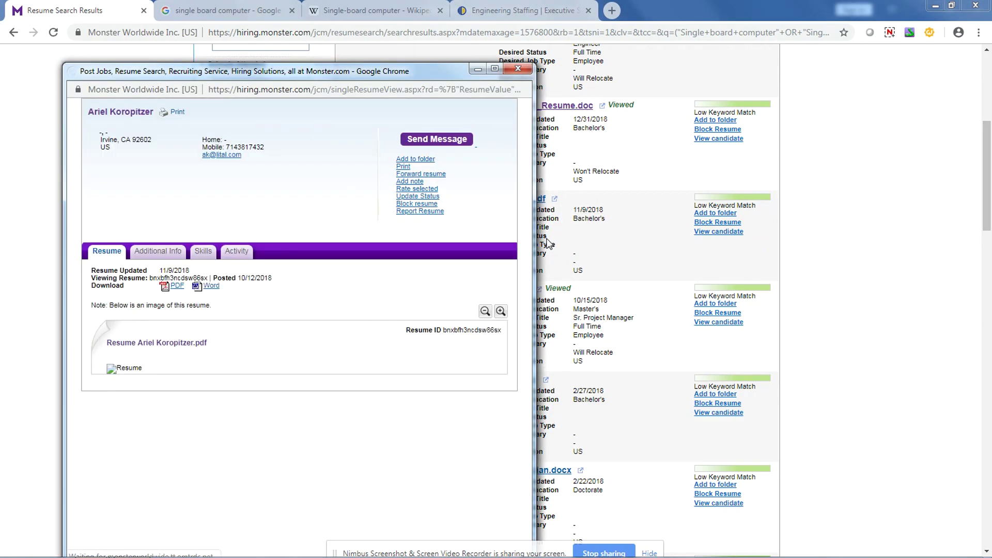
left_click(495, 69)
scroll(775, 276, "down", 2)
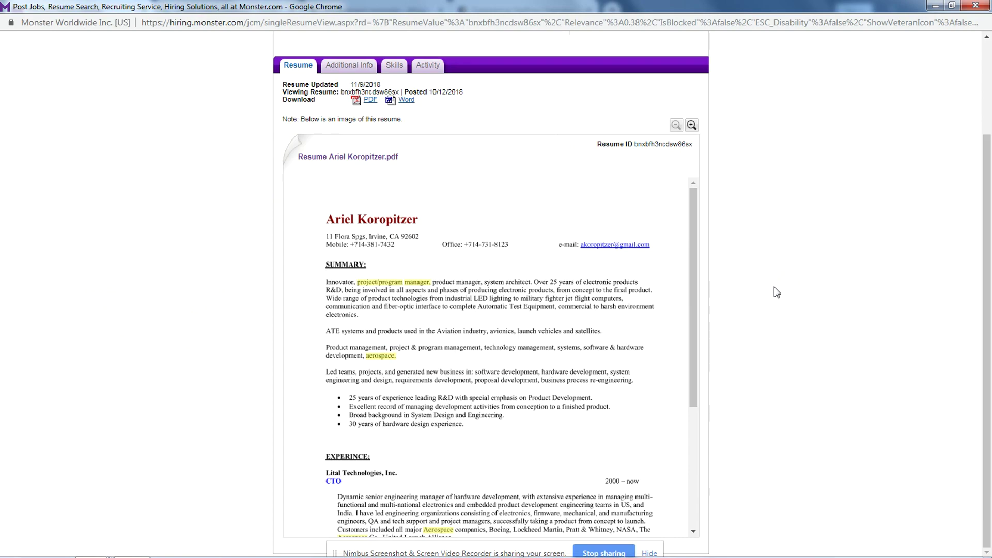
scroll(531, 354, "down", 2)
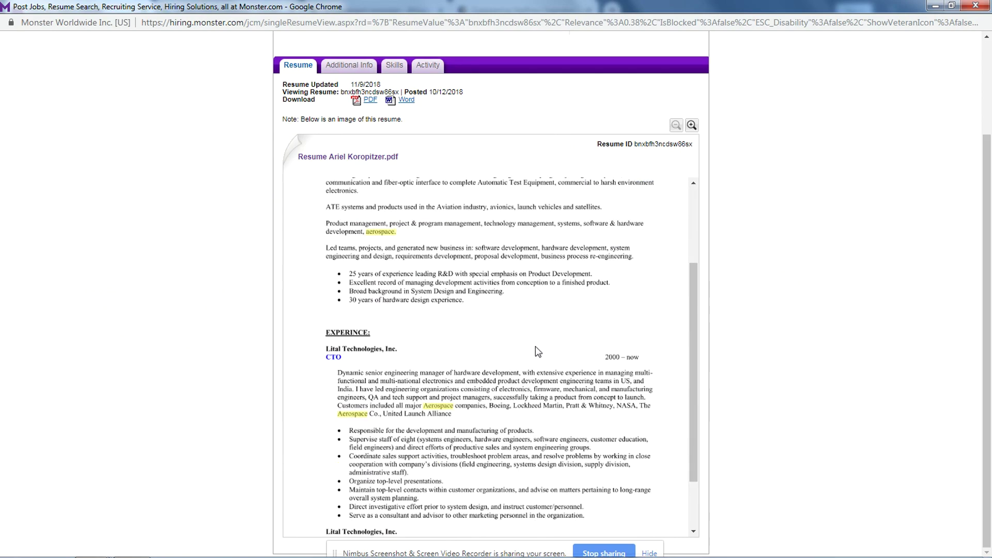
scroll(536, 340, "down", 1)
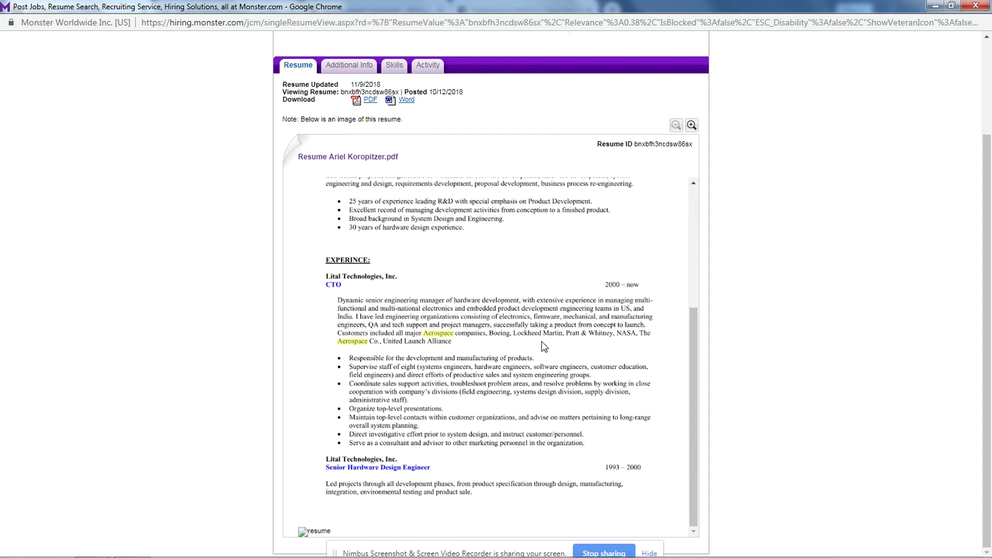
scroll(544, 345, "up", 3)
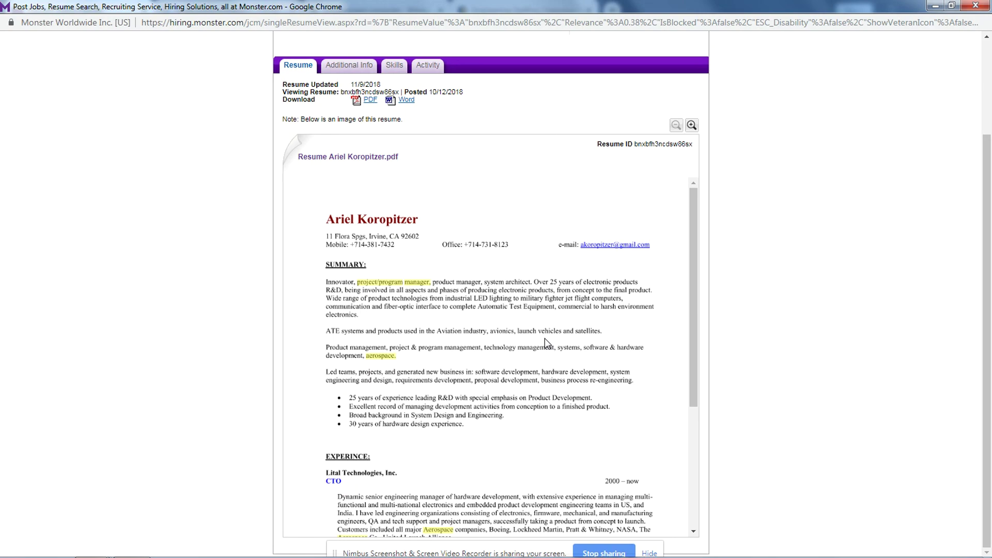
left_click(976, 7)
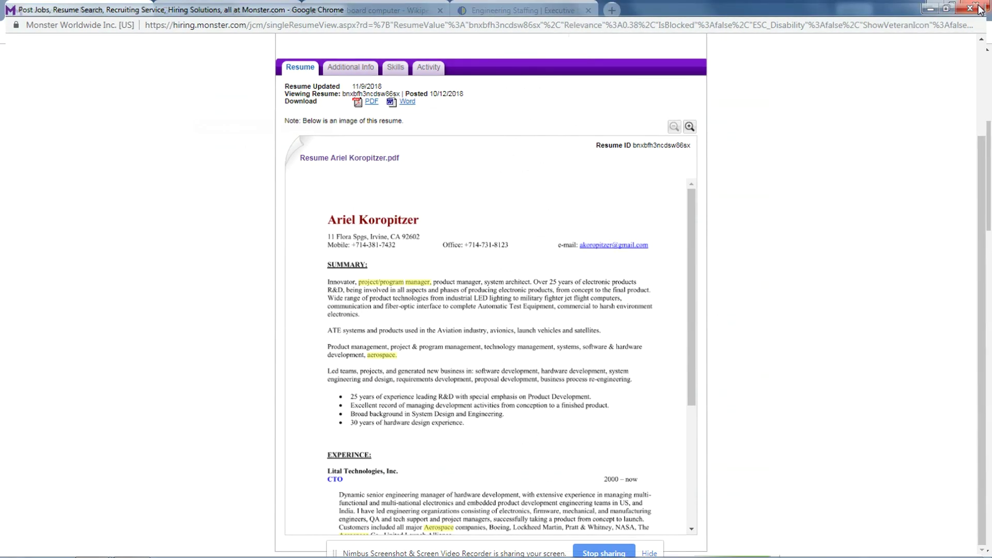
Step: Open the US-NY-Circleville candidate's resume from the results and read its qualifications and most recent professional experience
scroll(454, 299, "down", 2)
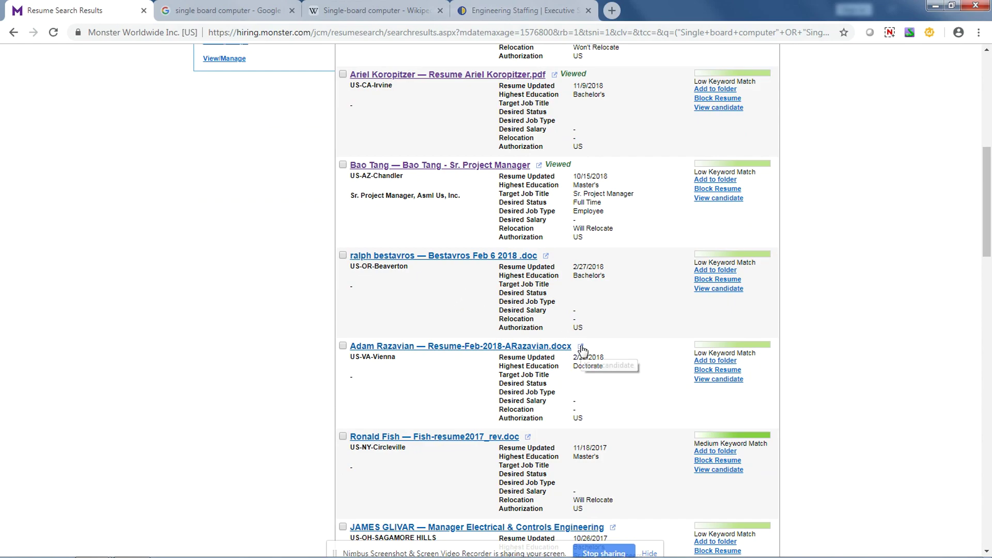
left_click(528, 437)
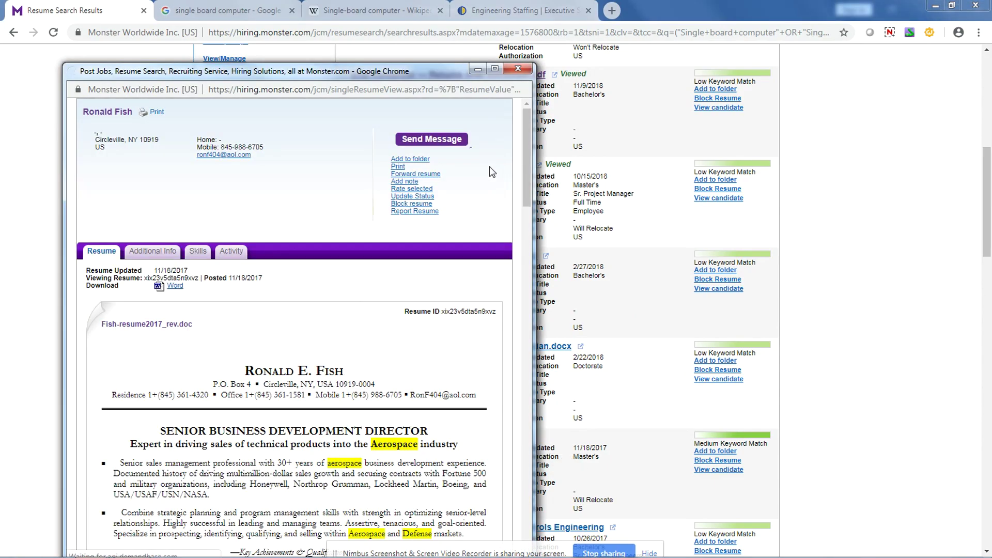
scroll(455, 259, "down", 2)
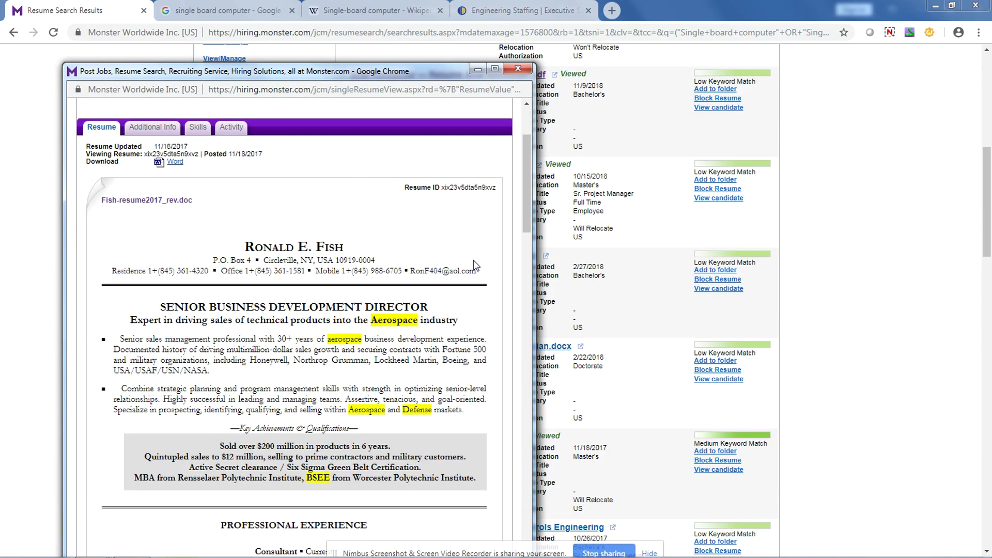
scroll(492, 277, "down", 3)
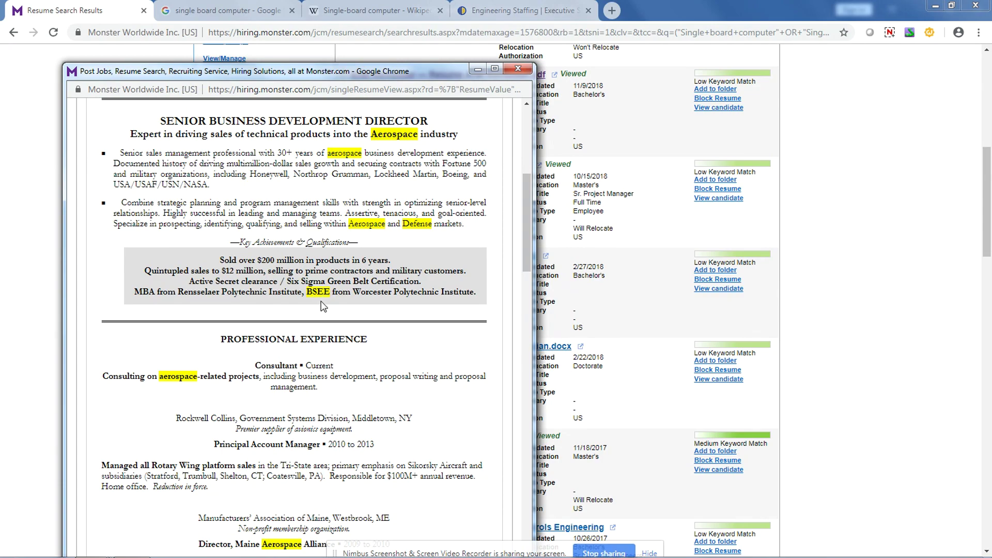
scroll(320, 300, "down", 4)
scroll(333, 336, "down", 1)
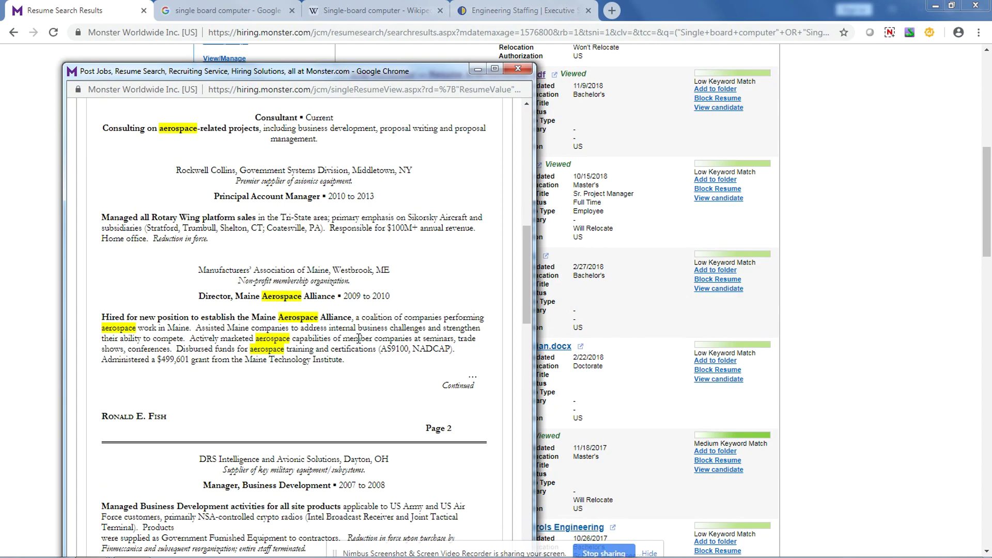
Step: Examine the Circleville candidate's earlier positions and education section for the highlighted program manager, single board computer and degree terms
scroll(361, 344, "down", 2)
scroll(363, 345, "down", 2)
scroll(362, 343, "down", 5)
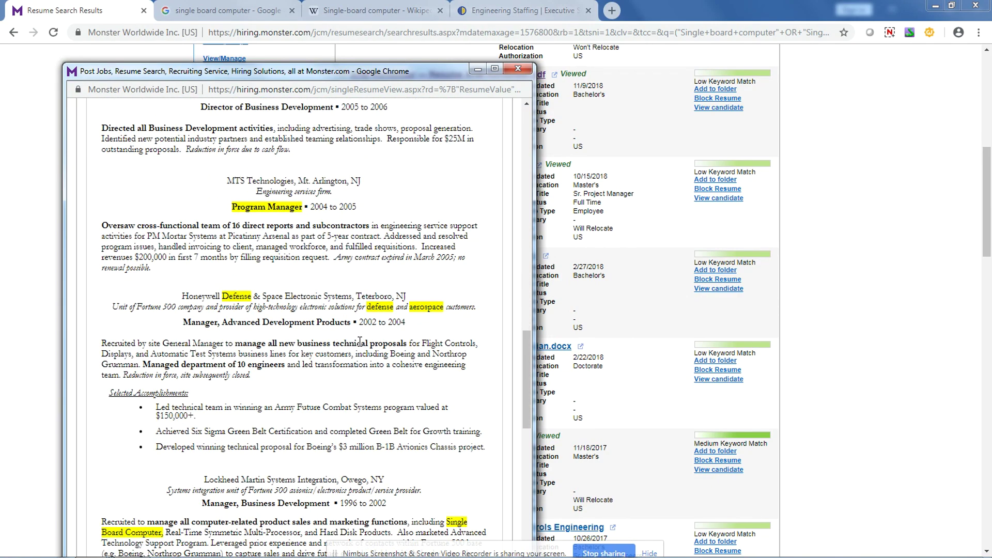
scroll(360, 344, "down", 5)
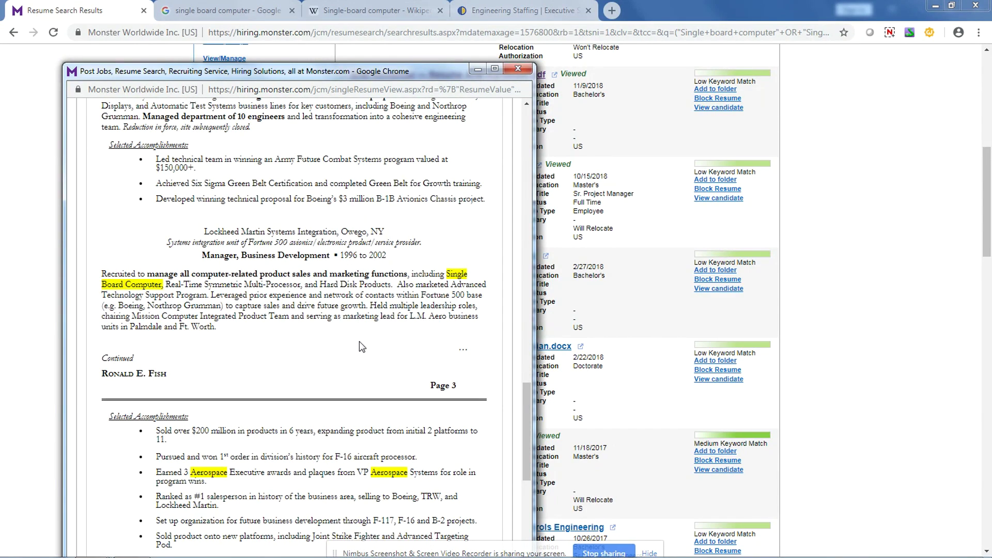
scroll(360, 346, "down", 2)
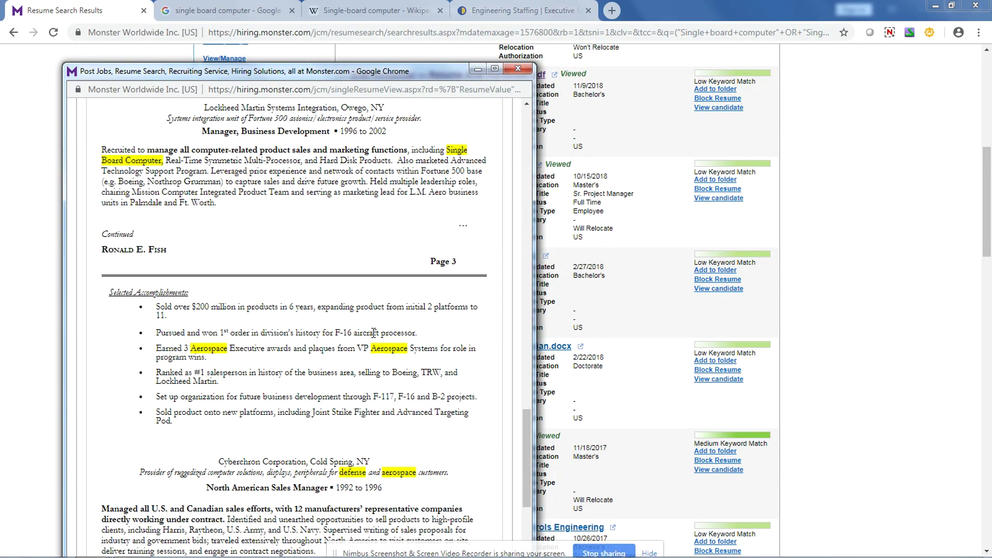
scroll(374, 332, "down", 1)
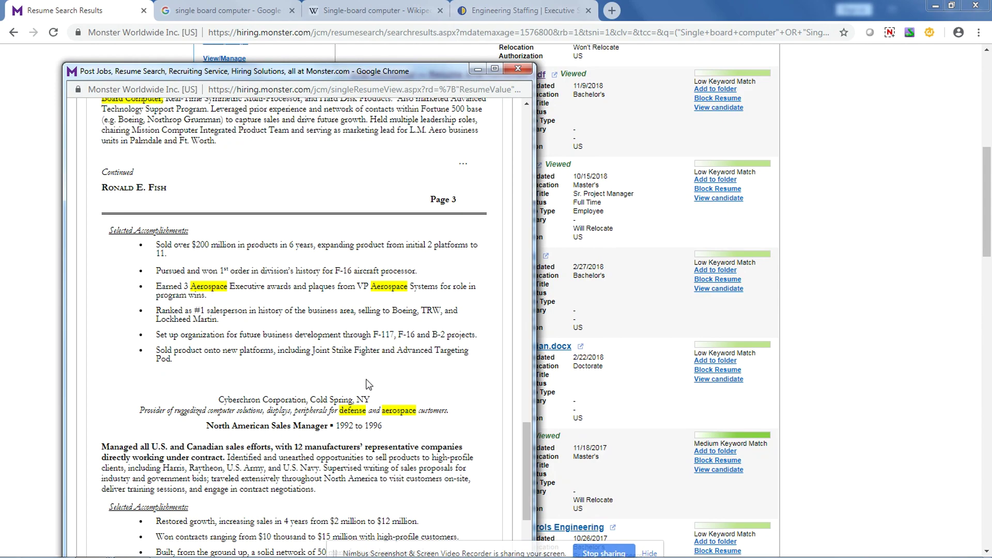
scroll(369, 384, "down", 4)
scroll(370, 382, "up", 1)
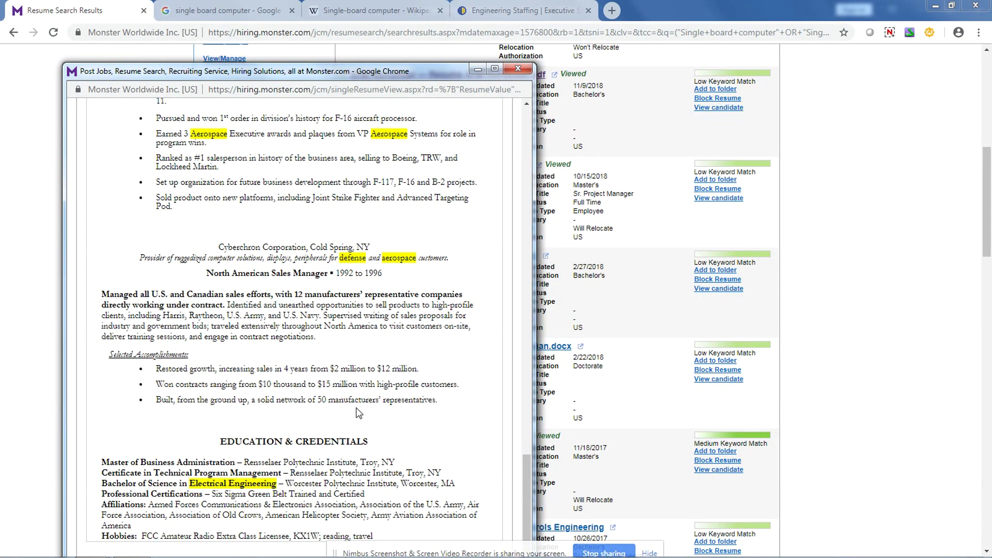
Step: Review the Circleville candidate's program manager role and recent positions again, and close the resume
scroll(360, 404, "up", 9)
scroll(353, 412, "up", 5)
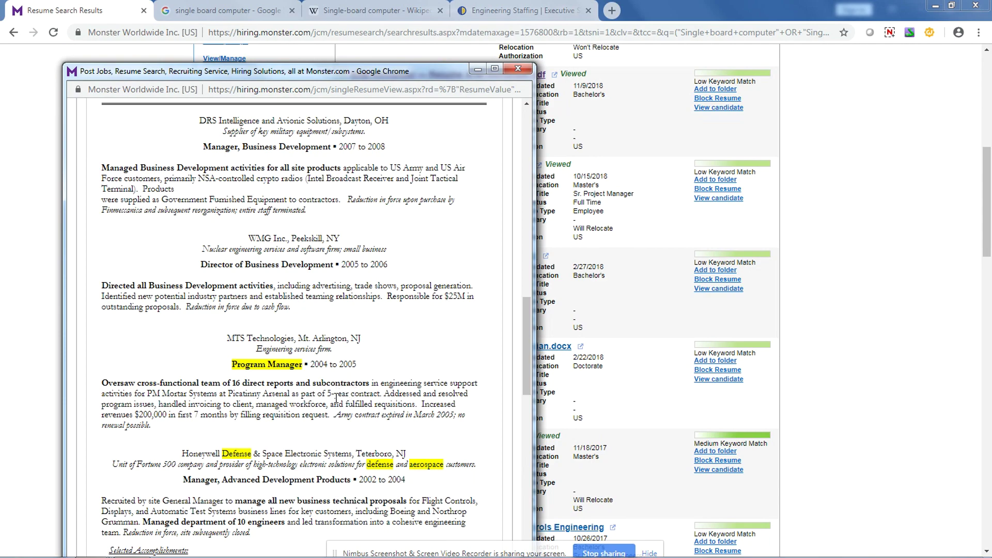
scroll(340, 396, "up", 7)
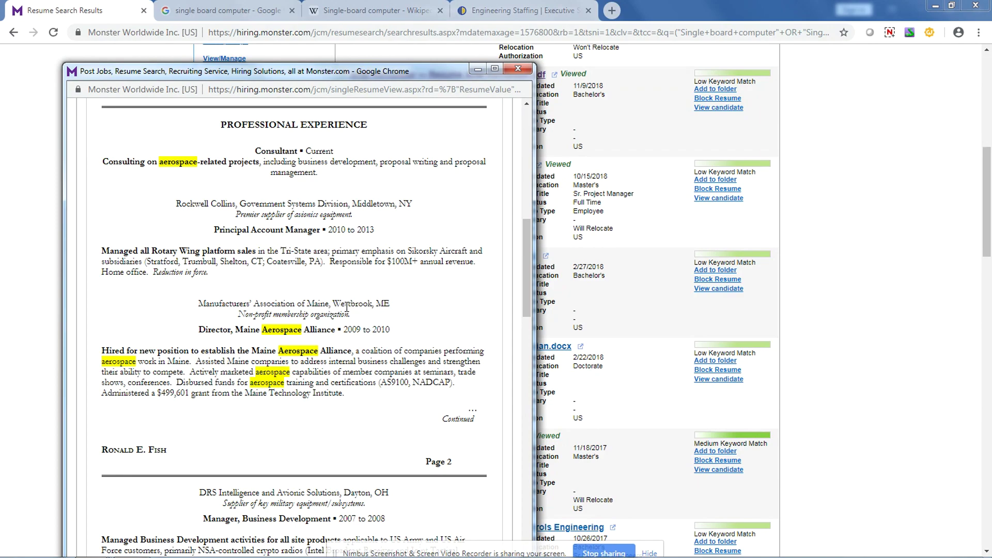
left_click(518, 68)
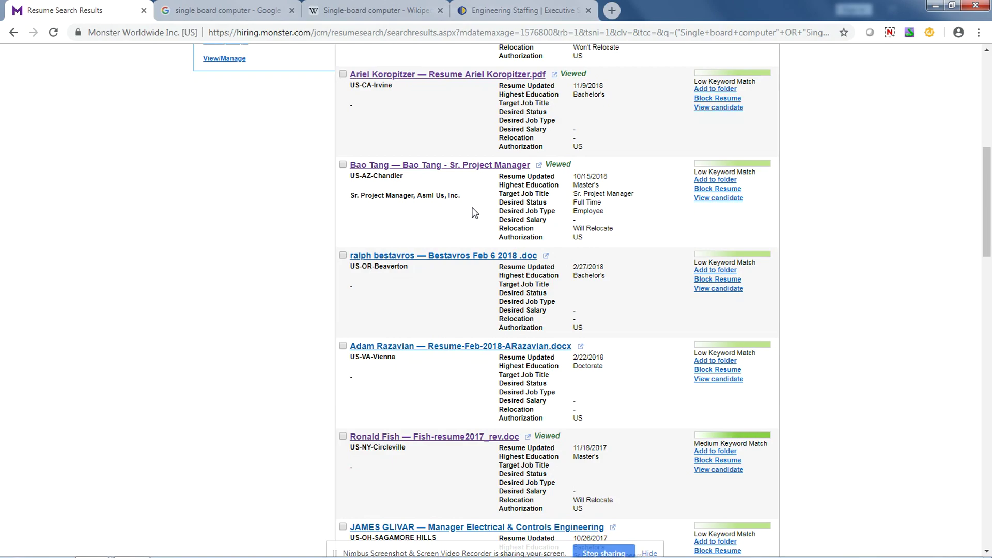
Step: Look over the remaining search results, switch to the Word document and clear the selection on the final Boolean string
scroll(515, 260, "down", 3)
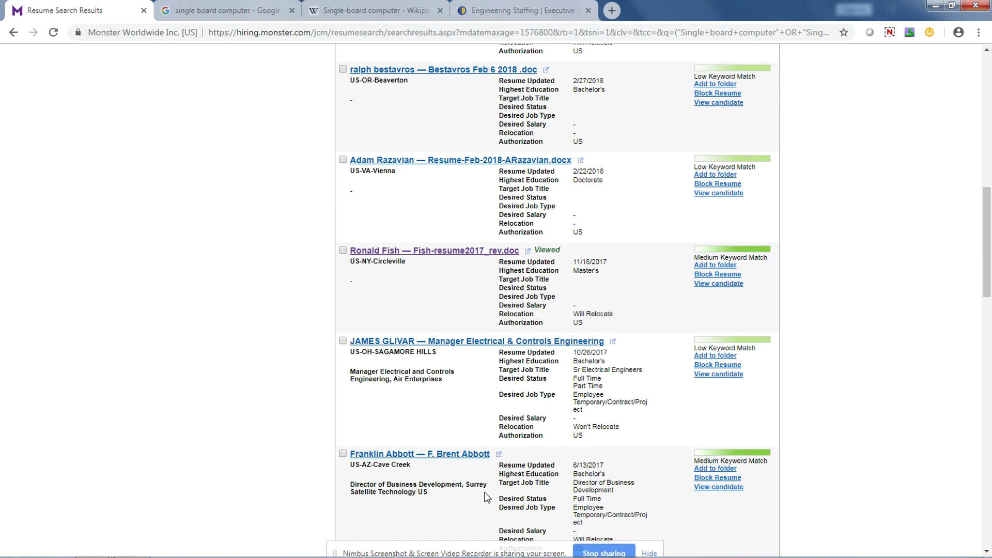
mouse_move(343, 556)
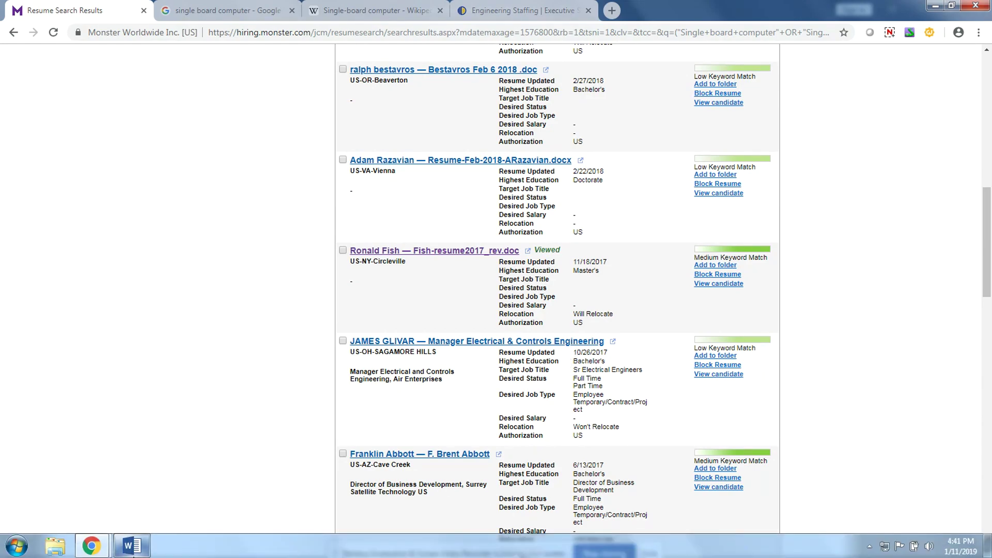
left_click(133, 545)
triple_click(380, 468)
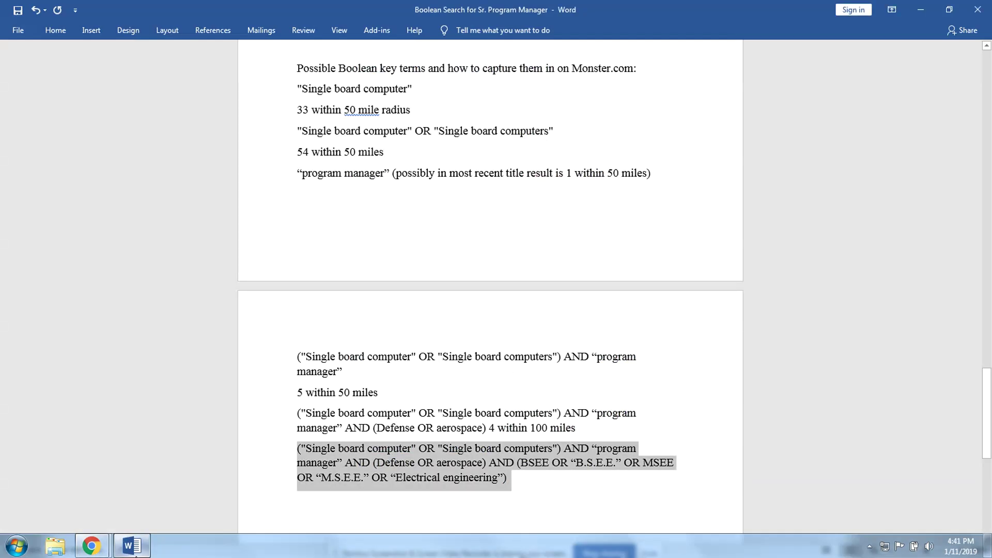
left_click(382, 469)
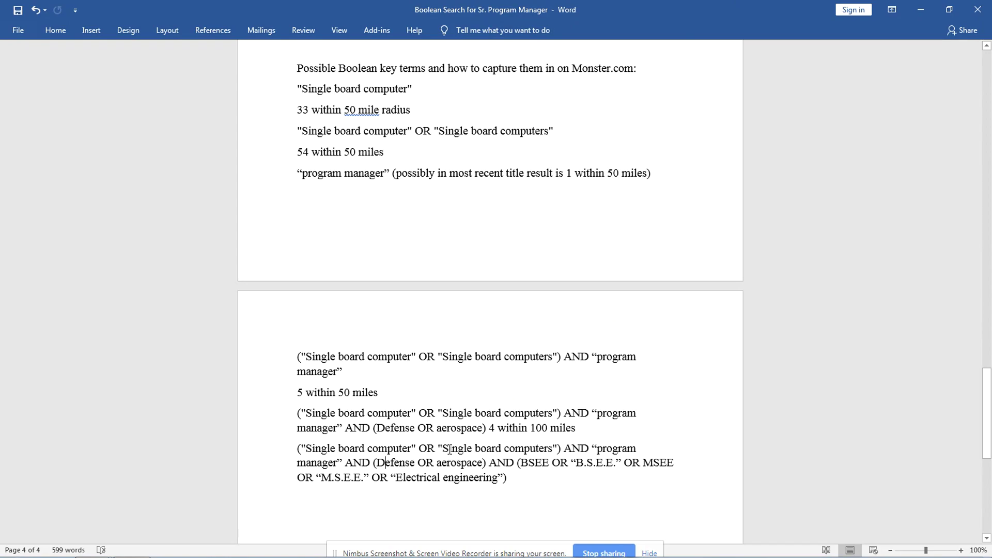
Step: Return to the document's first page to review the Sr. Program Manager position requirements
left_click_drag(988, 403, 986, 70)
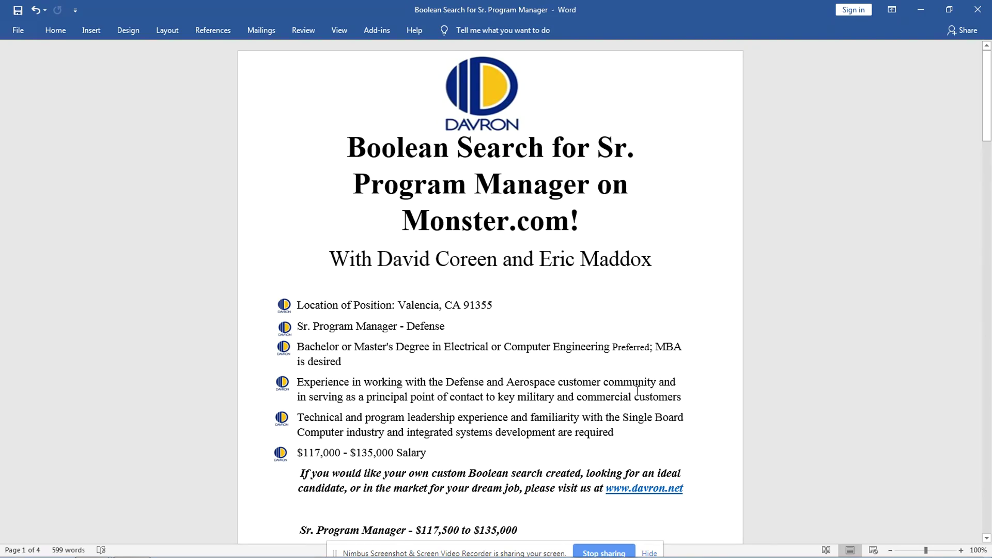
scroll(688, 405, "down", 3)
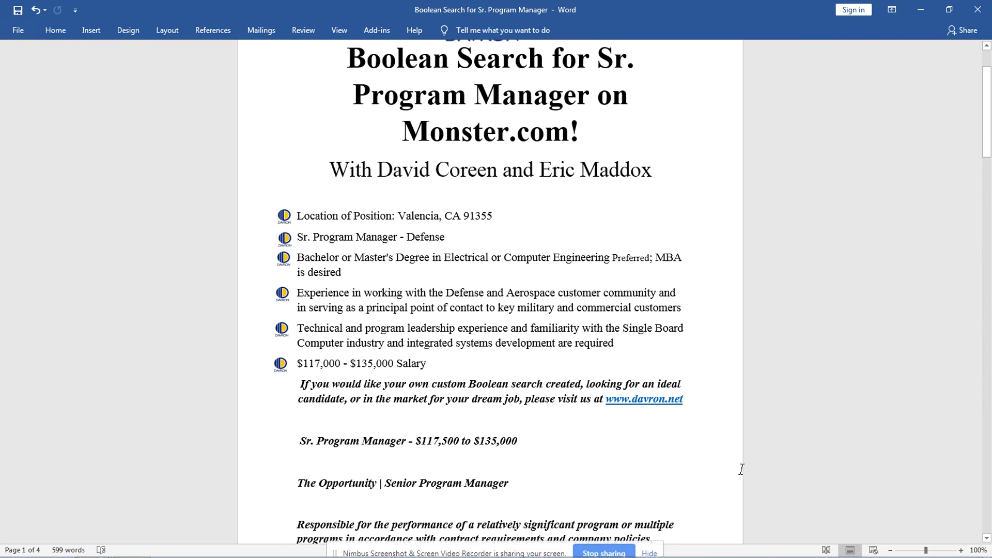
scroll(725, 473, "up", 2)
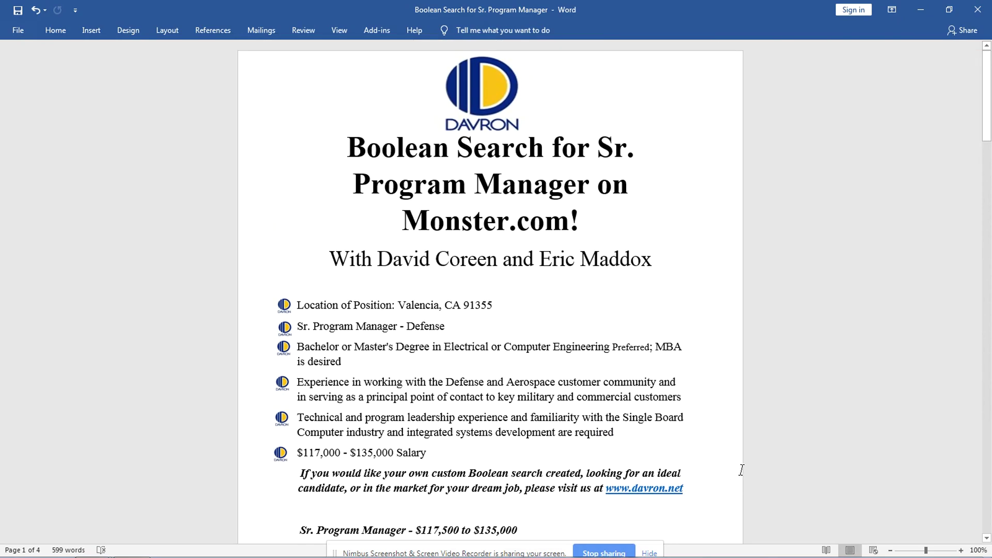